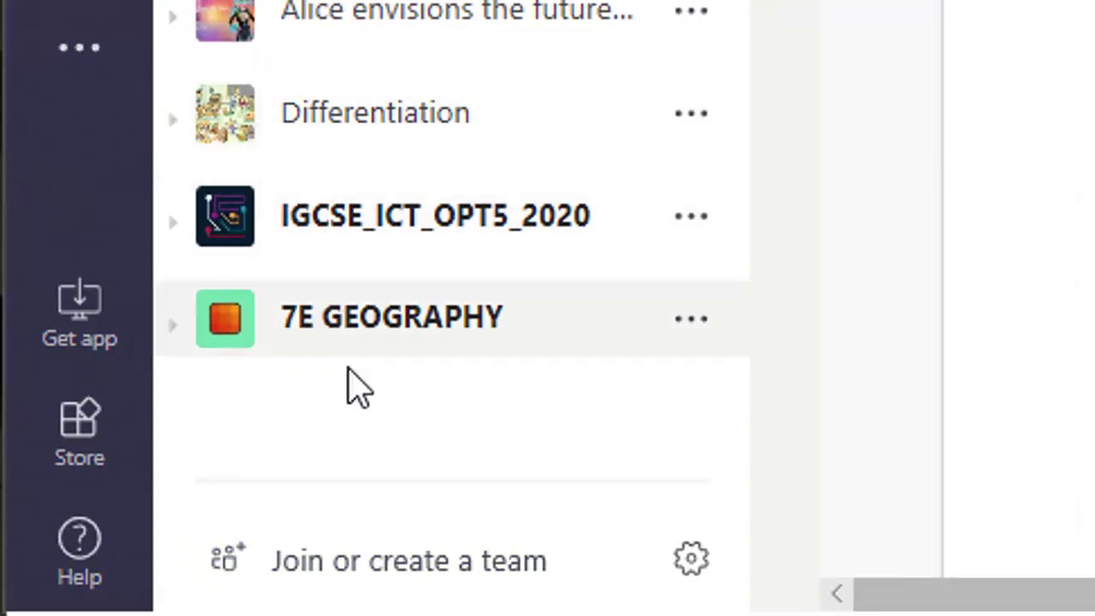
Create a new team of the Classes type named Y7_ICT_2018_19, leaving the description empty.
{"action": "left_click", "coordinate": [453, 558]}
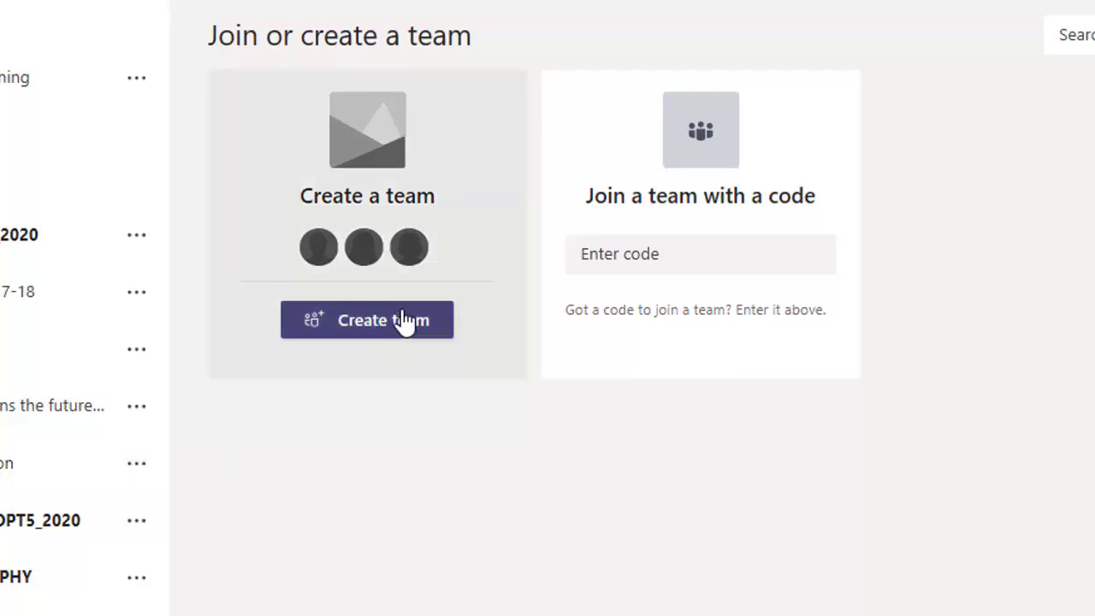
{"action": "left_click", "coordinate": [401, 315]}
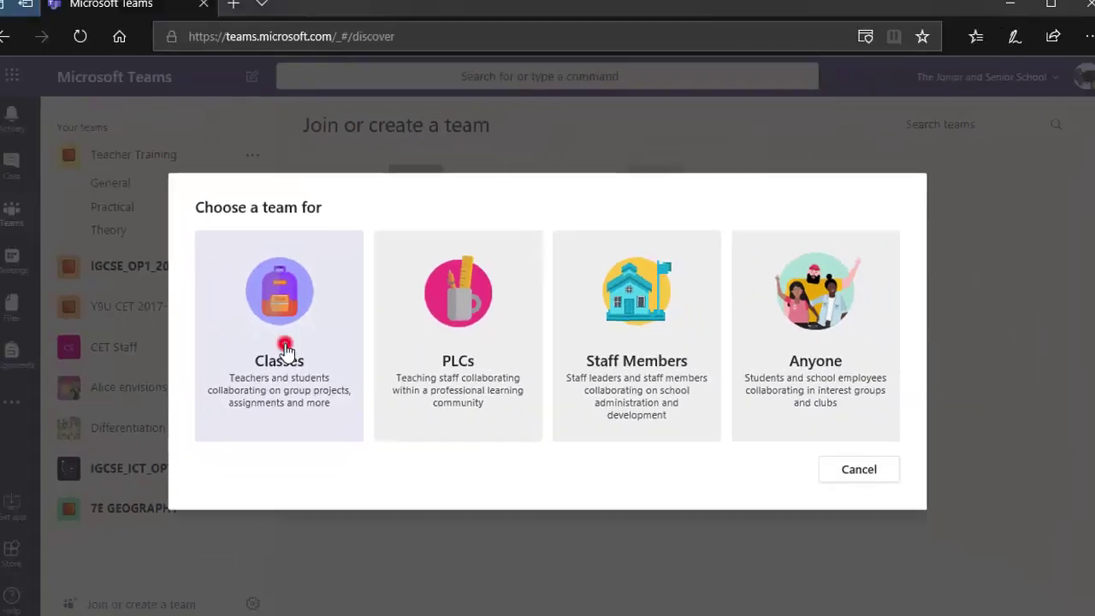
{"action": "left_click", "coordinate": [205, 354]}
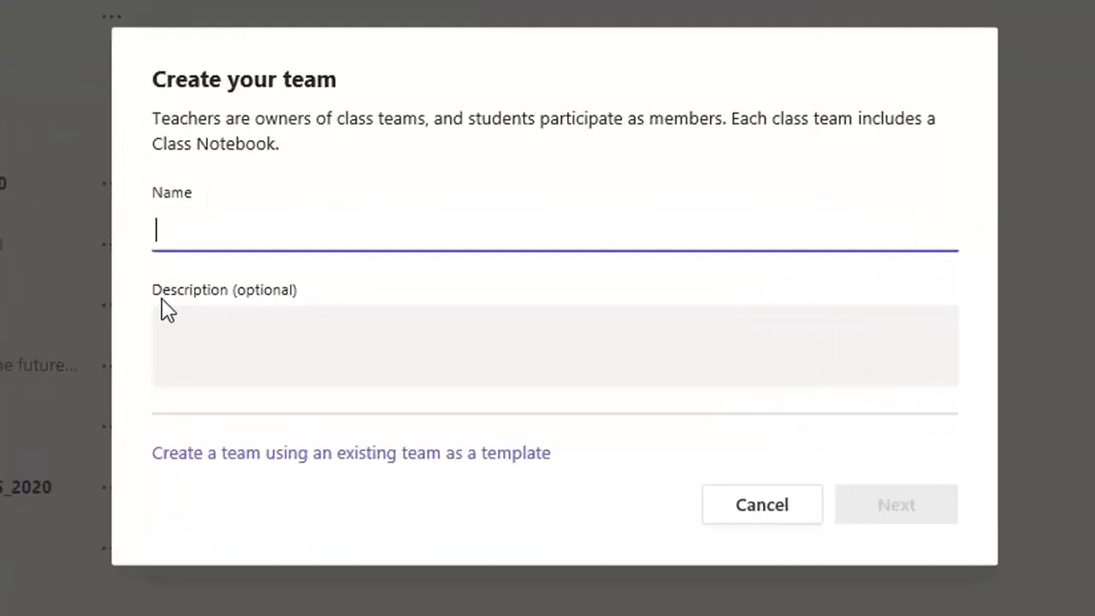
{"action": "type", "text": "Y7"}
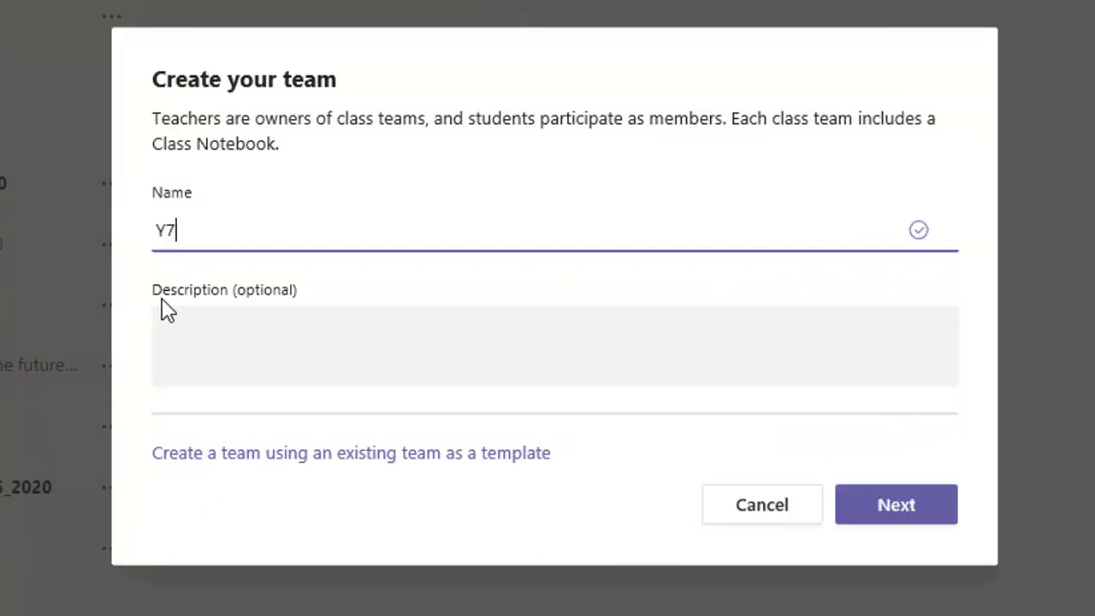
{"action": "type", "text": "_ICT_2018"}
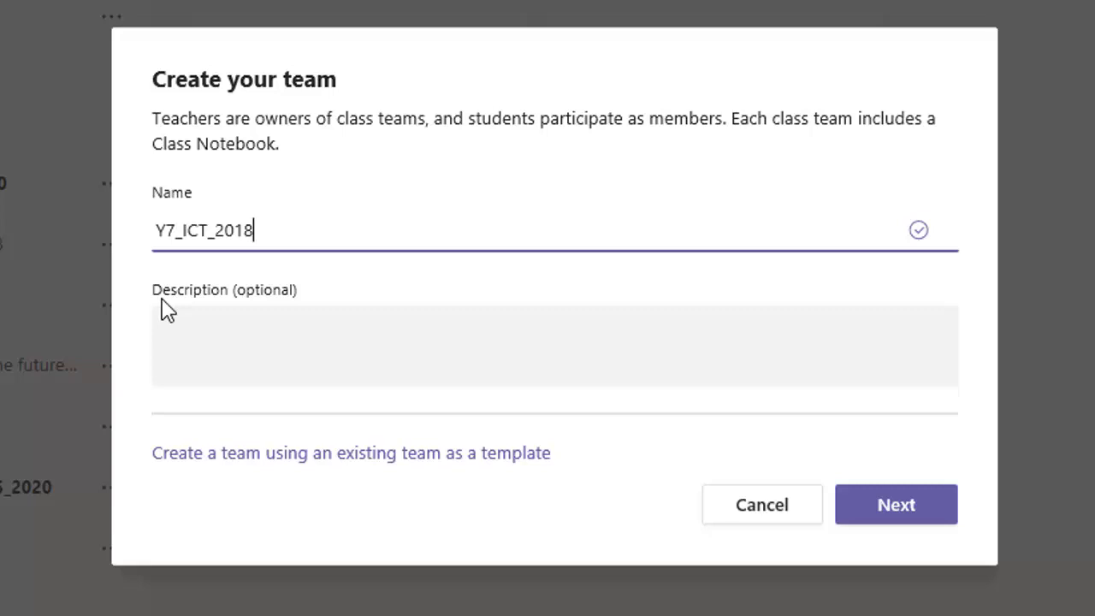
{"action": "type", "text": "_19"}
{"action": "left_click", "coordinate": [350, 362]}
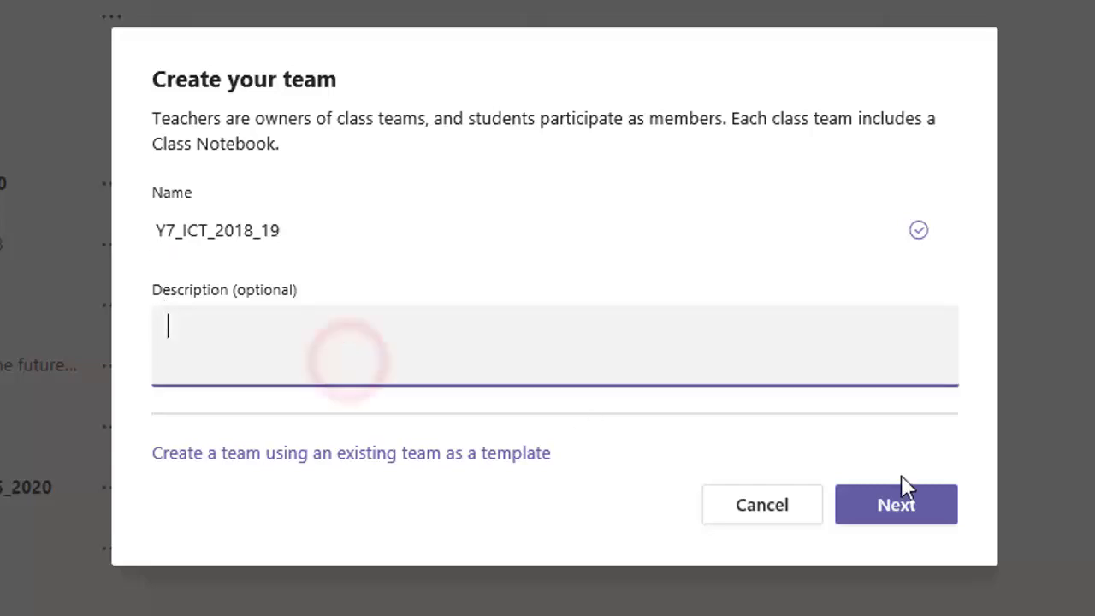
{"action": "left_click", "coordinate": [911, 514]}
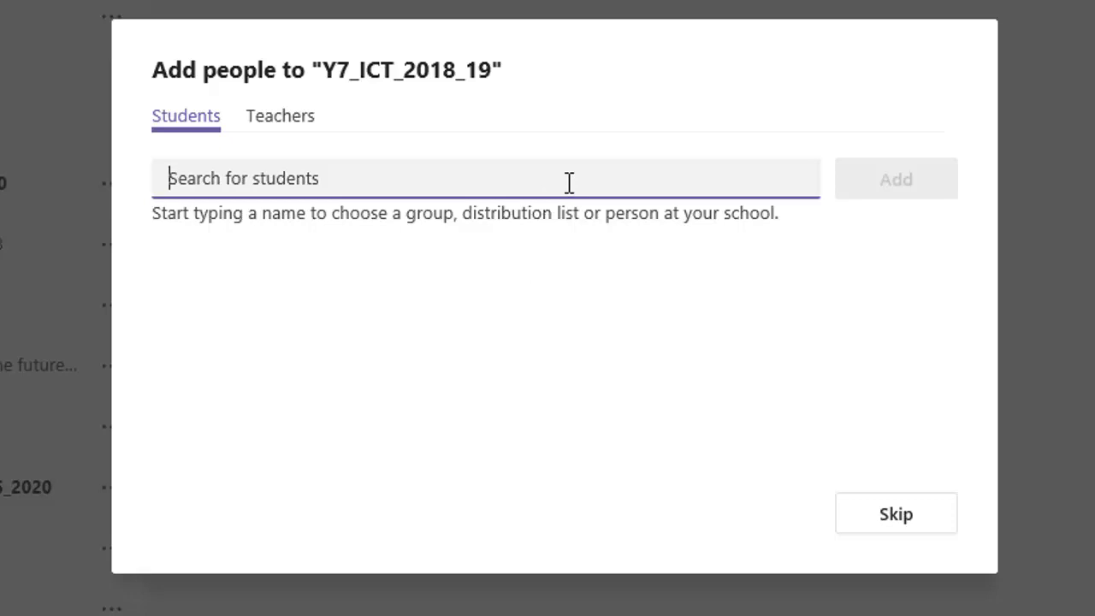
Add the student1 account to the new team as a student and switch to adding teachers.
{"action": "left_click", "coordinate": [317, 178]}
{"action": "type", "text": "stu1"}
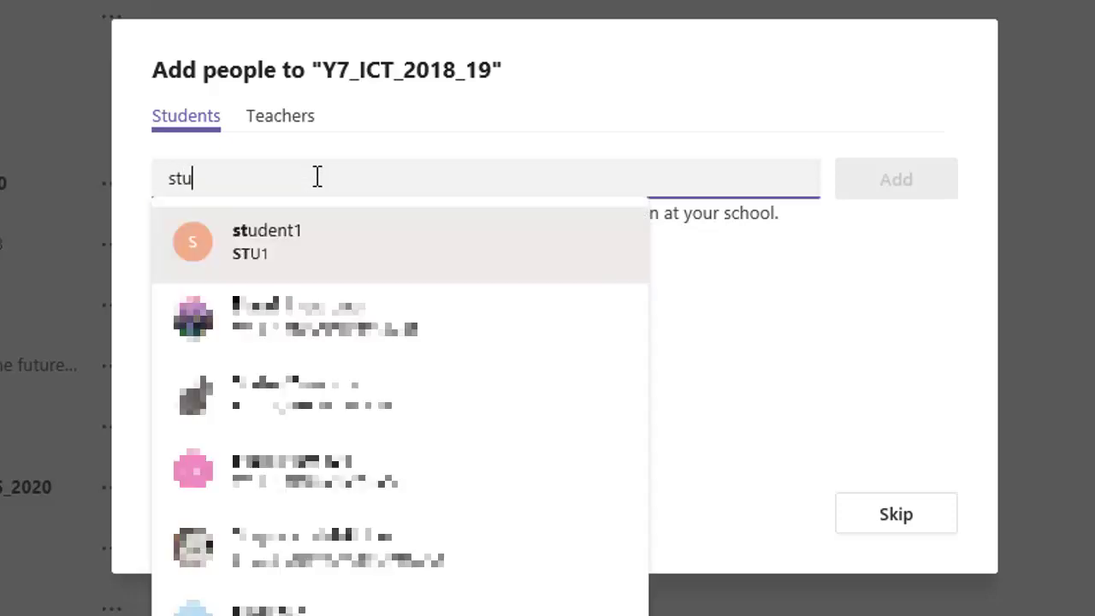
{"action": "left_click", "coordinate": [309, 245]}
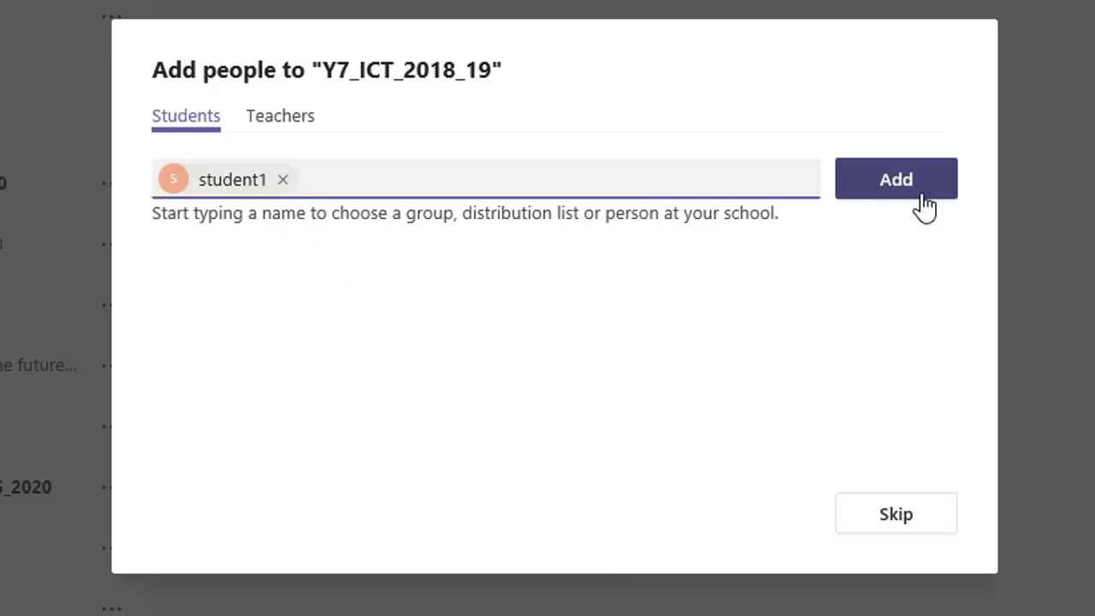
{"action": "left_click", "coordinate": [289, 128]}
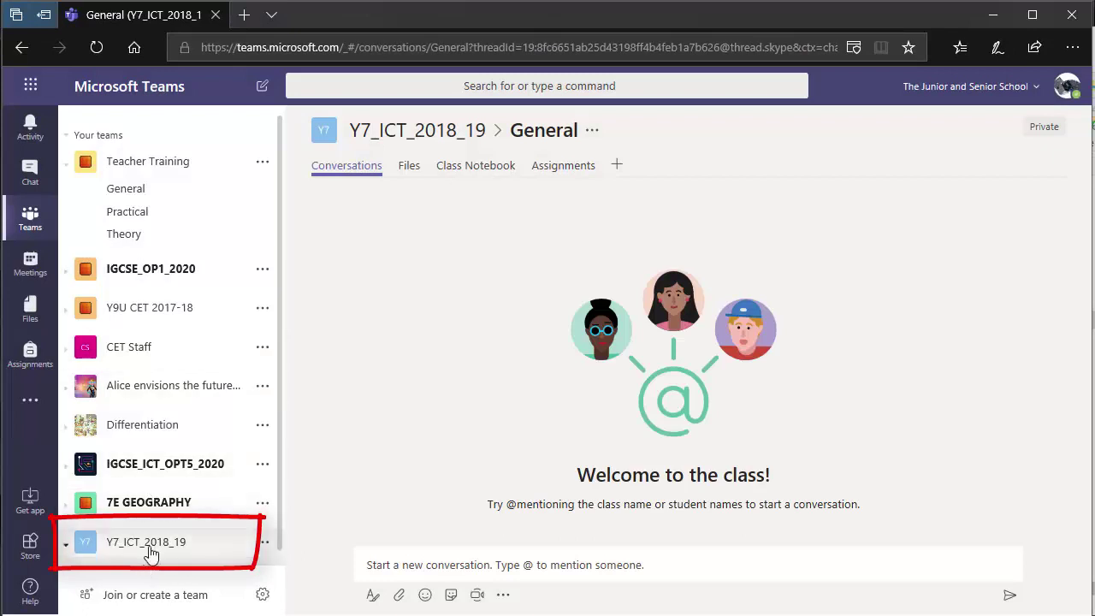
Move the Y7_ICT_2018_19 team directly below Teacher Training in the team list and collapse Teacher Training's channels.
{"action": "left_click_drag", "start_coordinate": [154, 543], "coordinate": [172, 185]}
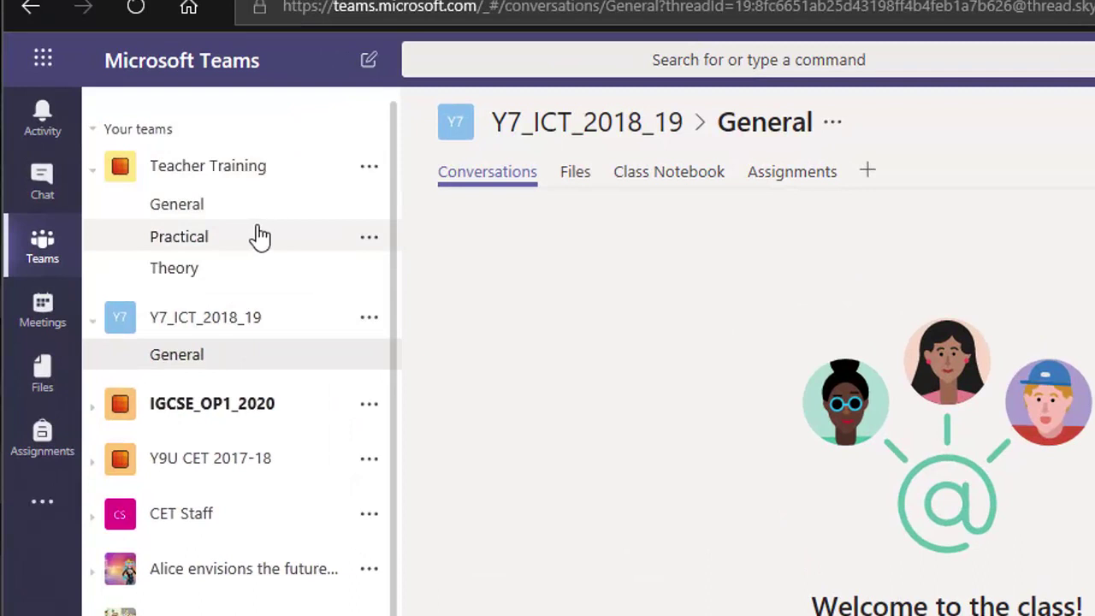
{"action": "left_click", "coordinate": [92, 174]}
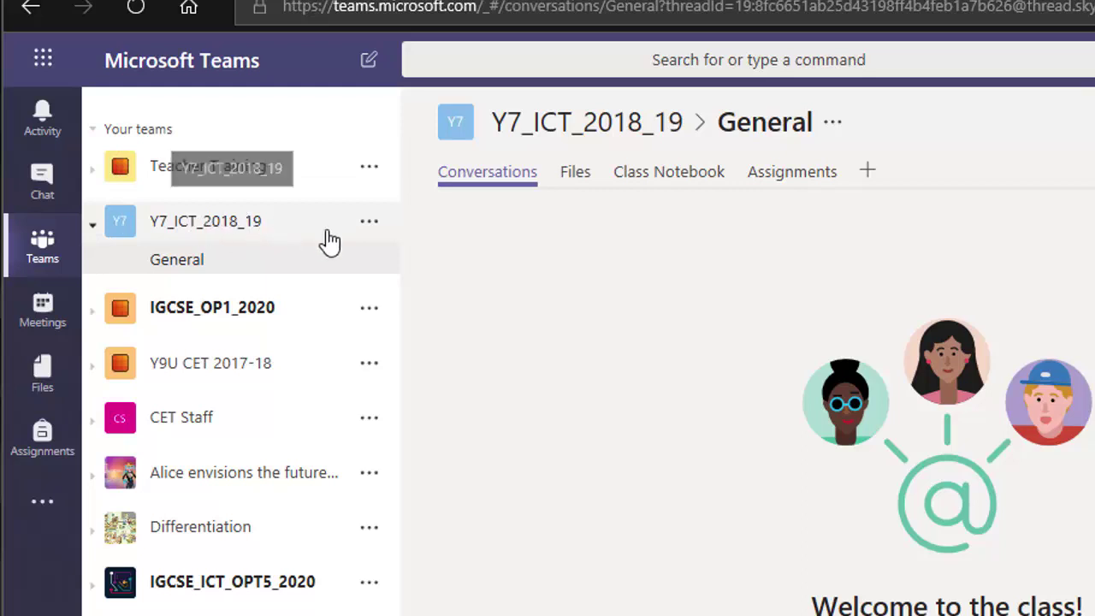
View the management options of the Y7_ICT_2018_19 and Teacher Training teams, and look over Teacher Training's channels.
{"action": "left_click", "coordinate": [371, 227]}
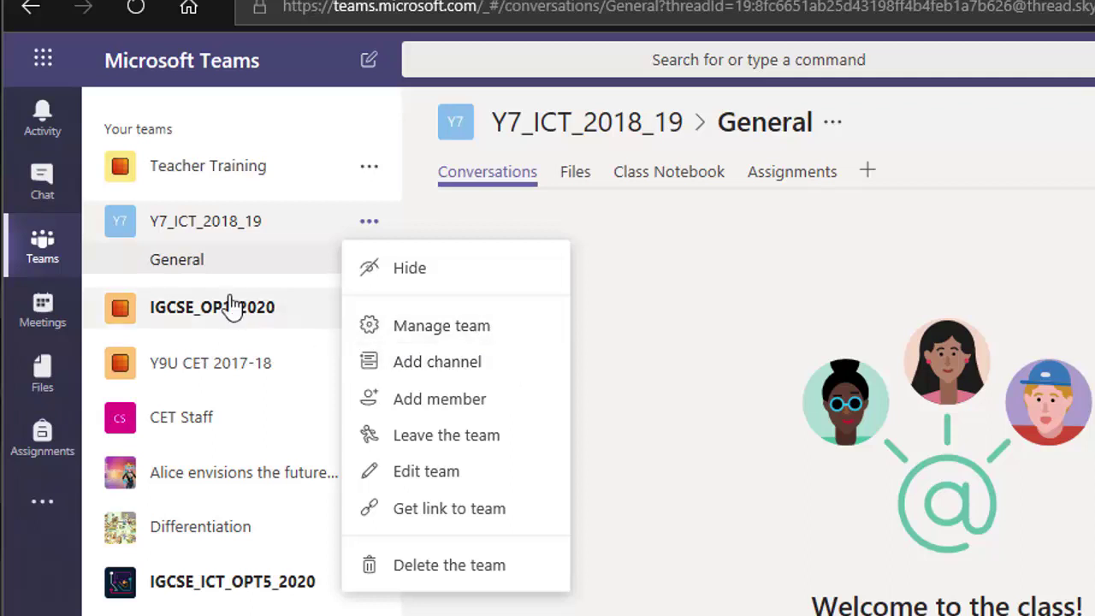
{"action": "left_click", "coordinate": [369, 166]}
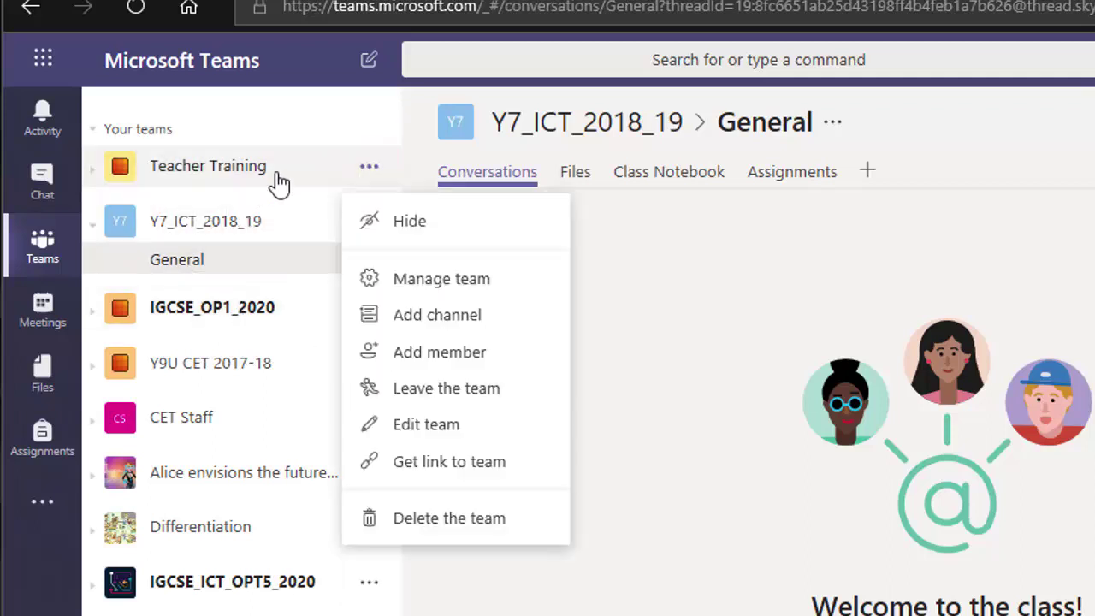
{"action": "left_click", "coordinate": [94, 181]}
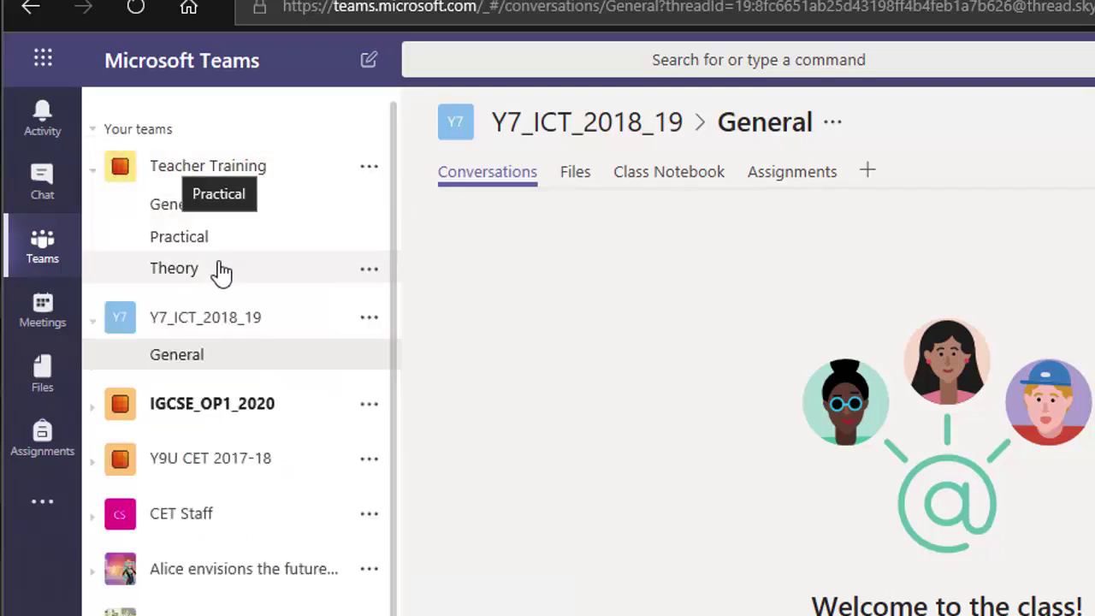
{"action": "left_click", "coordinate": [93, 175]}
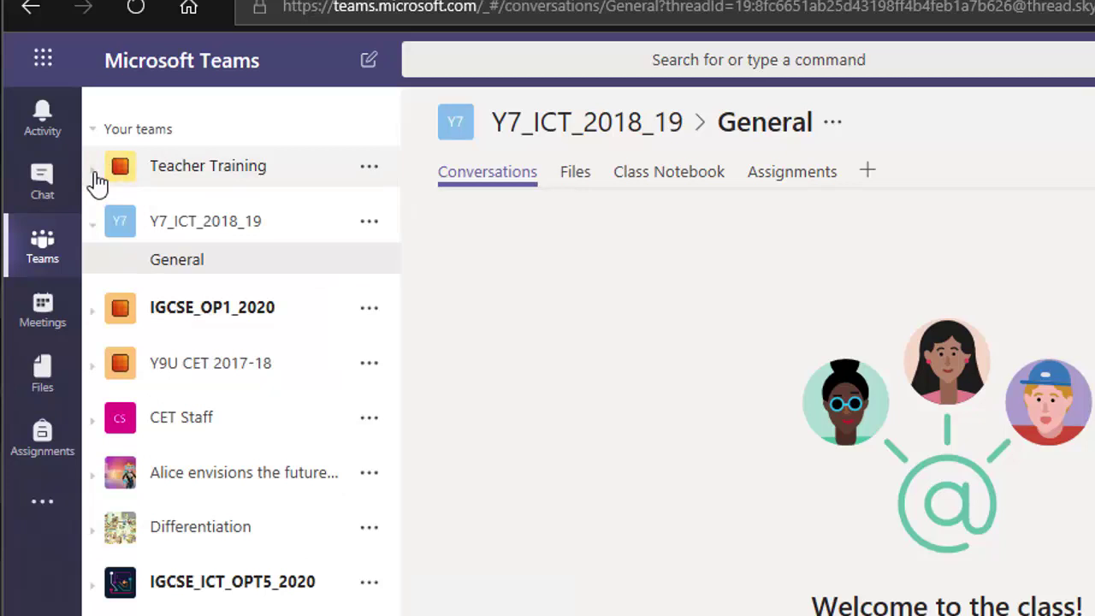
Post the message "Welcome to our Team" in the General channel of Y7_ICT_2018_19.
{"action": "left_click", "coordinate": [198, 261]}
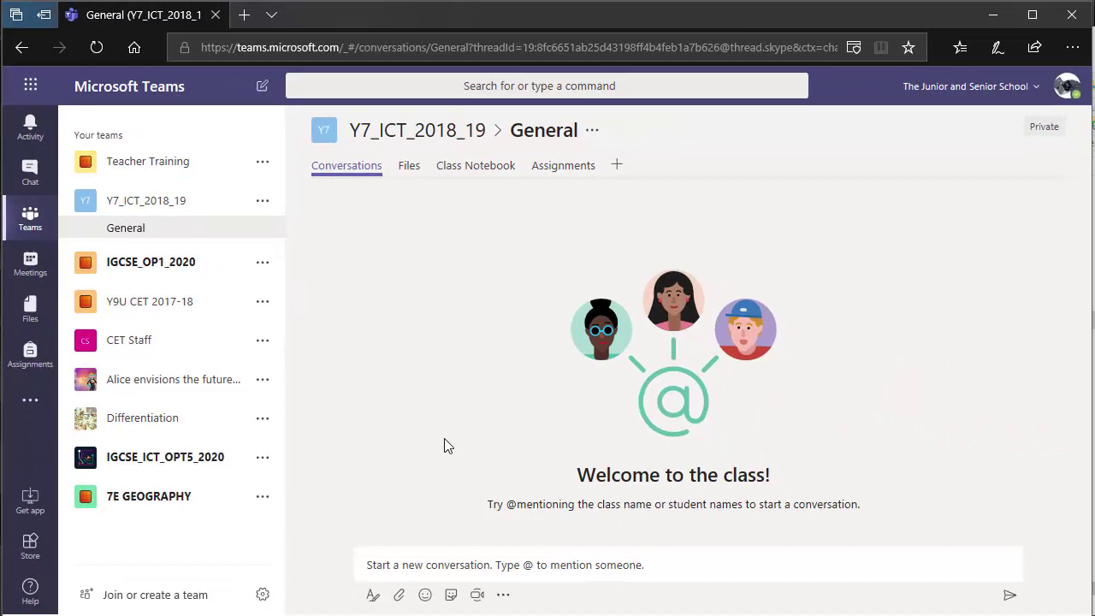
{"action": "left_click", "coordinate": [493, 557]}
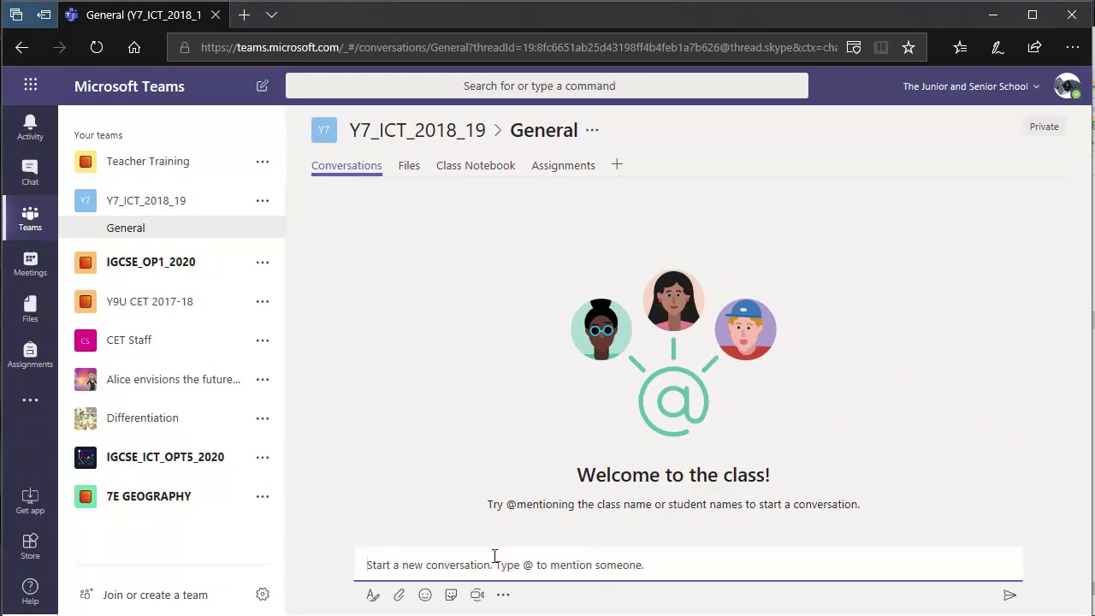
{"action": "type", "text": "Welcome to o"}
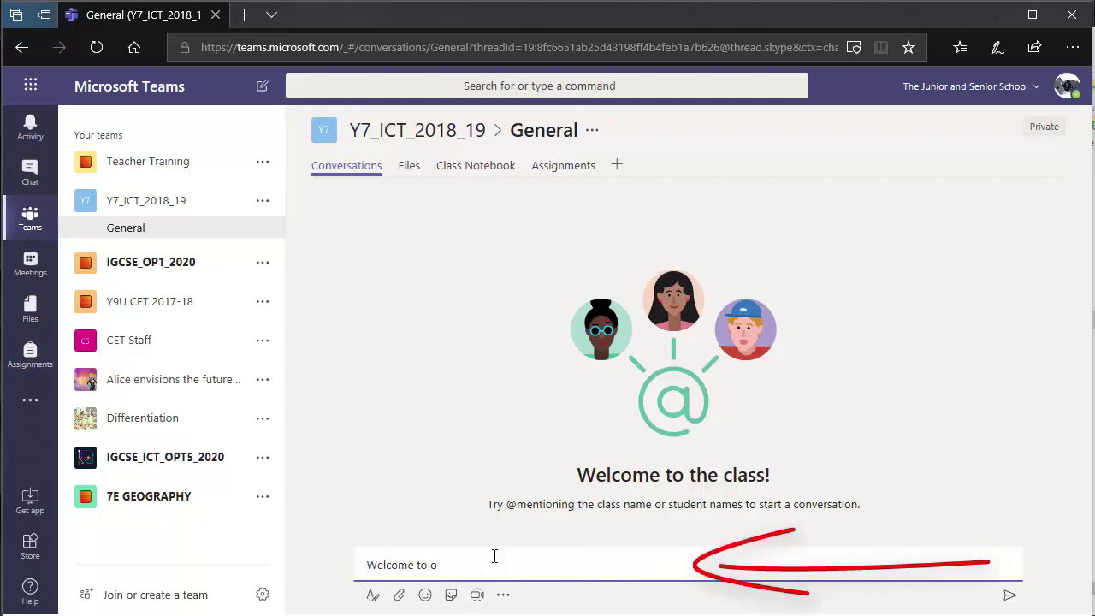
{"action": "type", "text": "ur Team"}
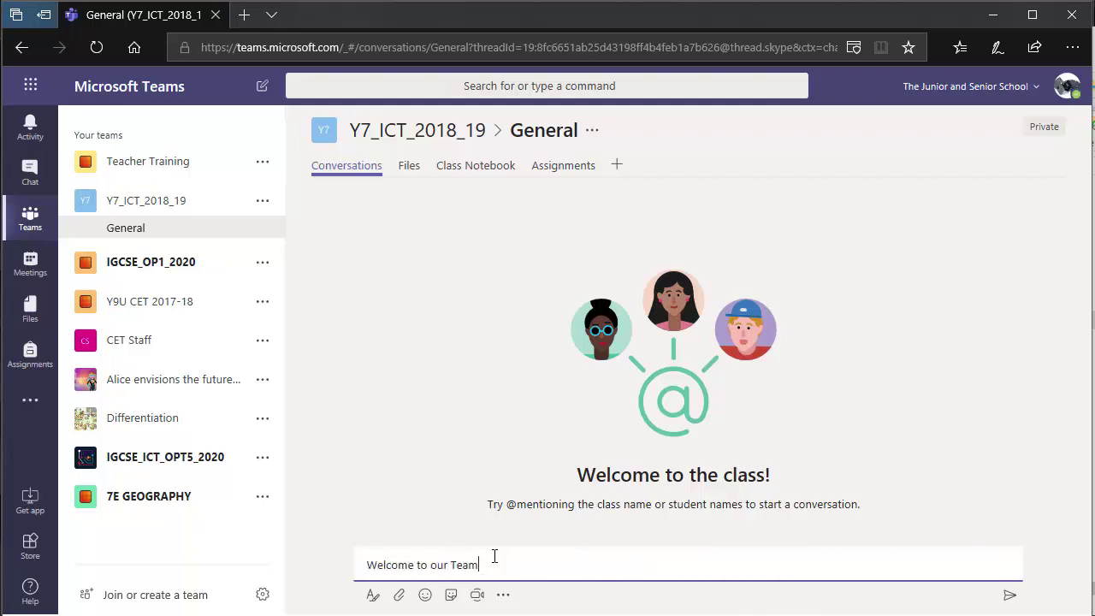
{"action": "key", "text": "Return"}
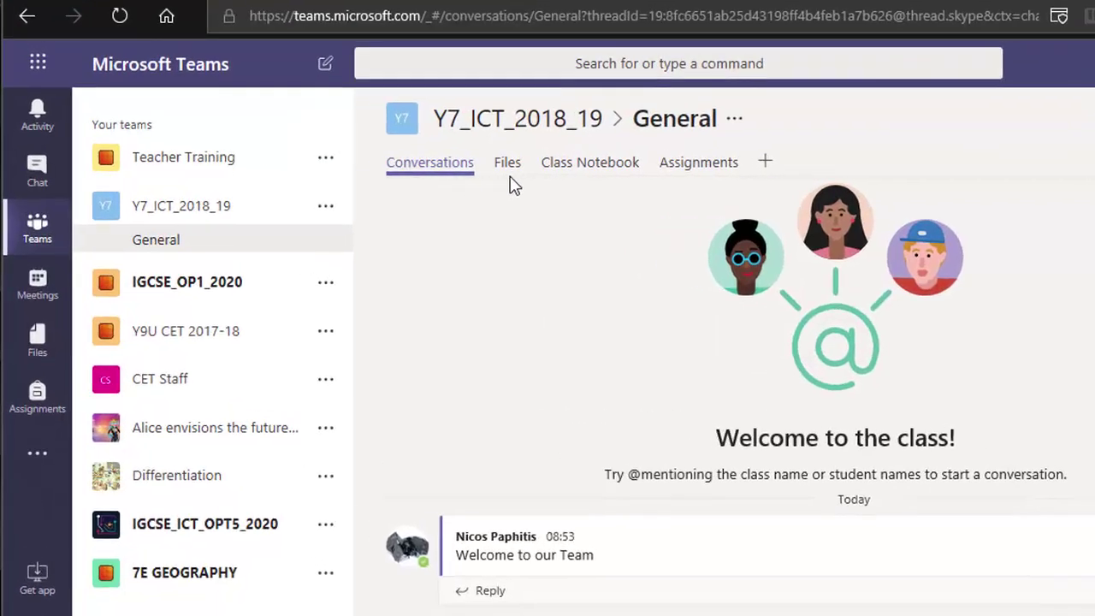
Open the Class Materials folder in the files of the Y7_ICT_2018_19 General channel.
{"action": "left_click", "coordinate": [508, 176]}
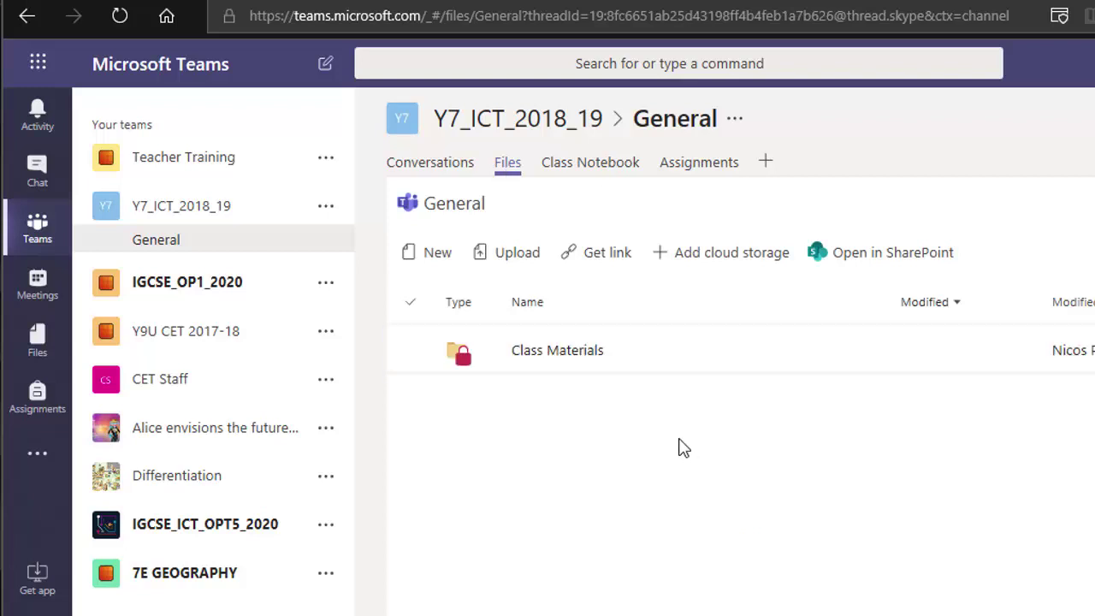
{"action": "left_click", "coordinate": [509, 368]}
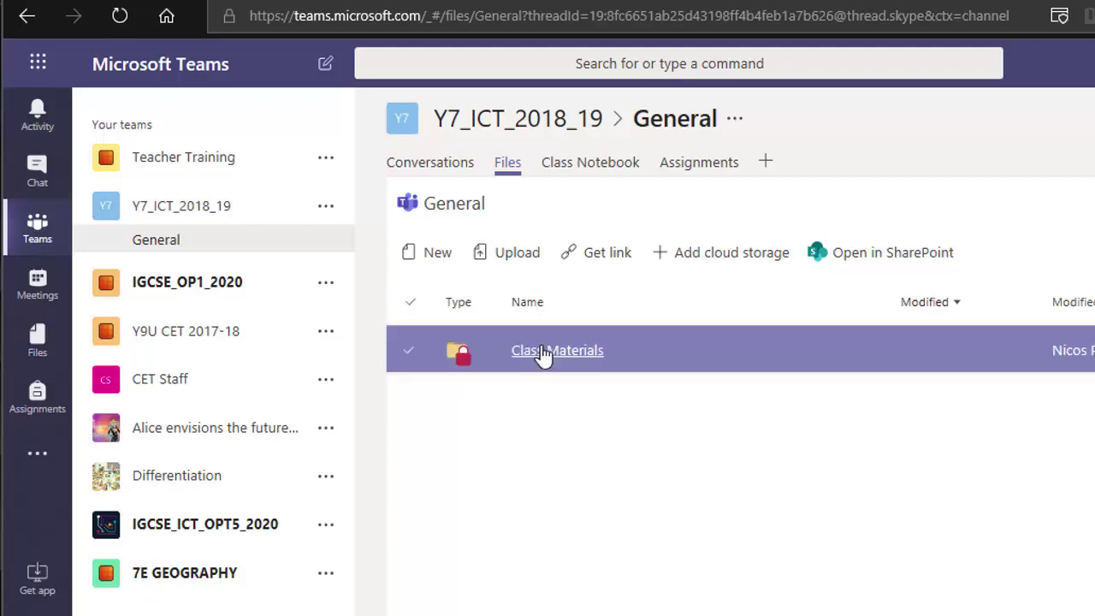
{"action": "left_click", "coordinate": [547, 354]}
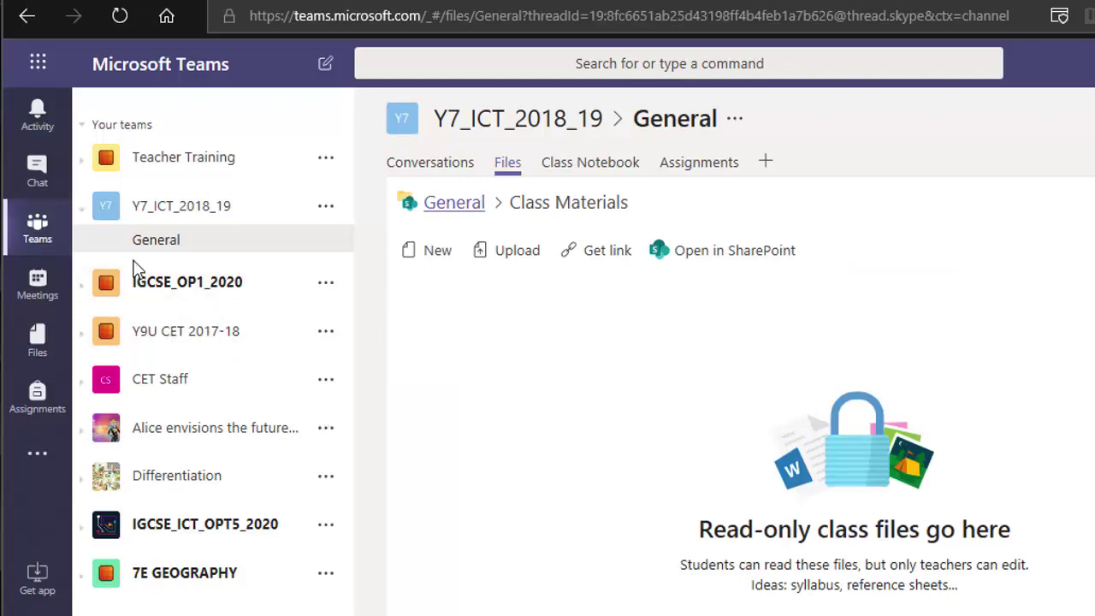
Collapse Y7_ICT_2018_19 and open the Class Materials folder in the files of Teacher Training's General channel.
{"action": "left_click", "coordinate": [81, 207]}
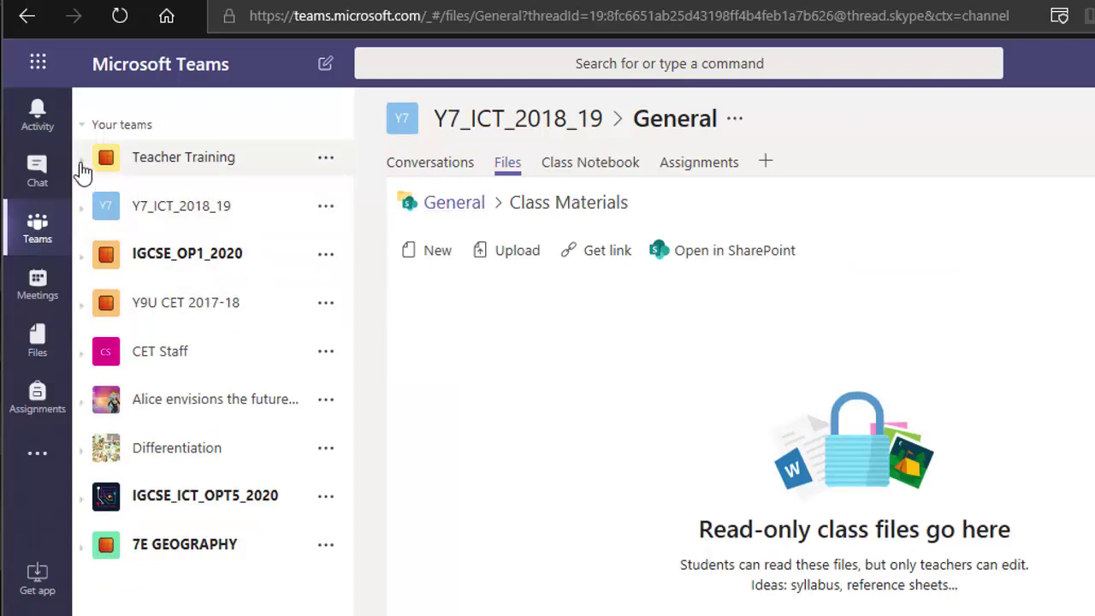
{"action": "left_click", "coordinate": [82, 164]}
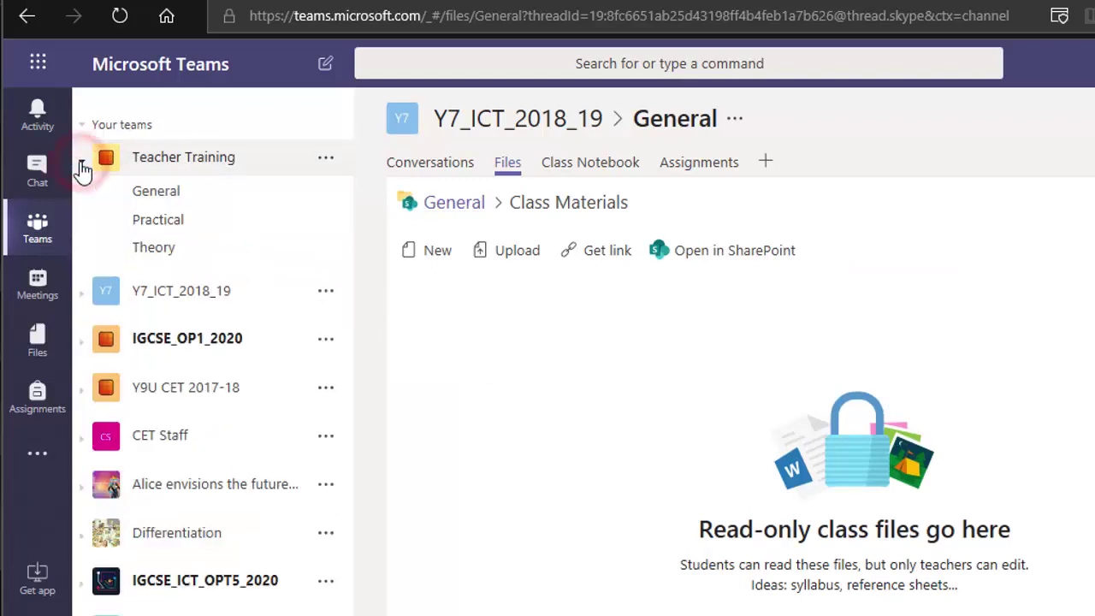
{"action": "left_click", "coordinate": [180, 193]}
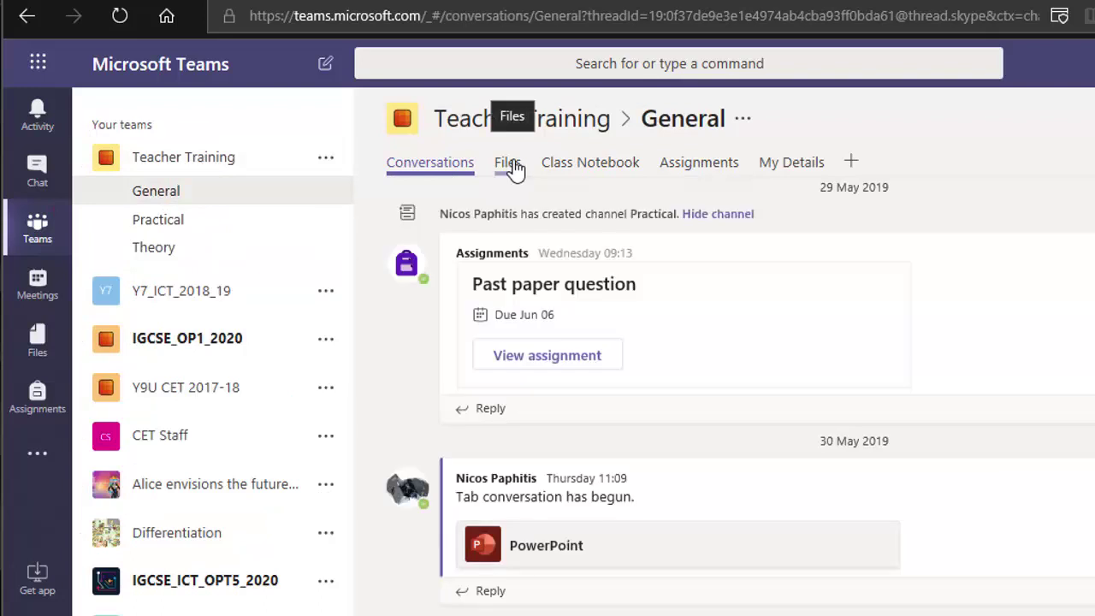
{"action": "left_click", "coordinate": [513, 164]}
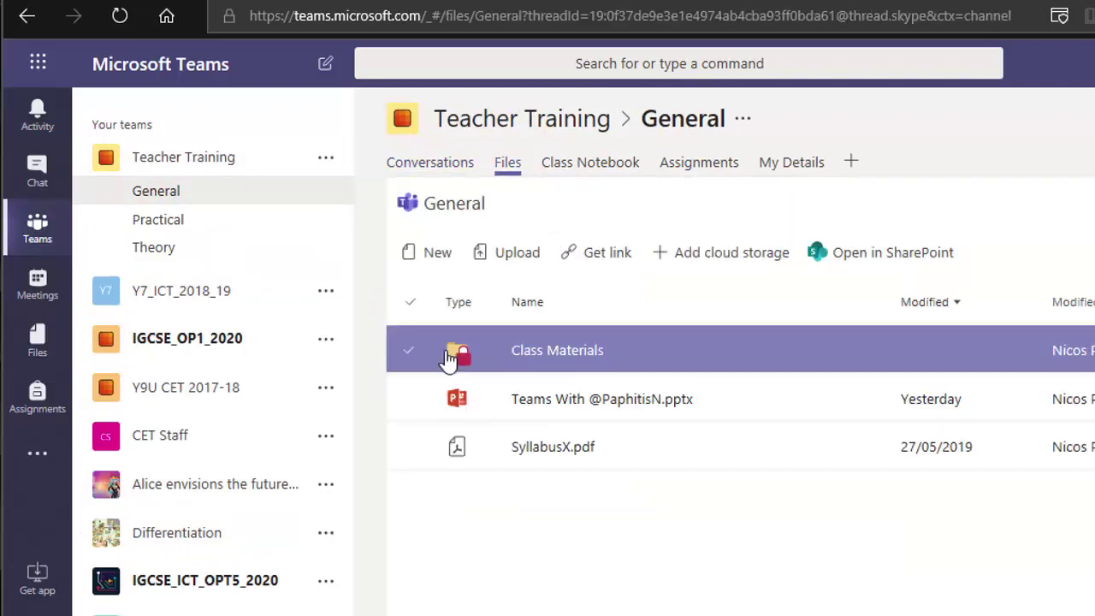
{"action": "left_click", "coordinate": [565, 367]}
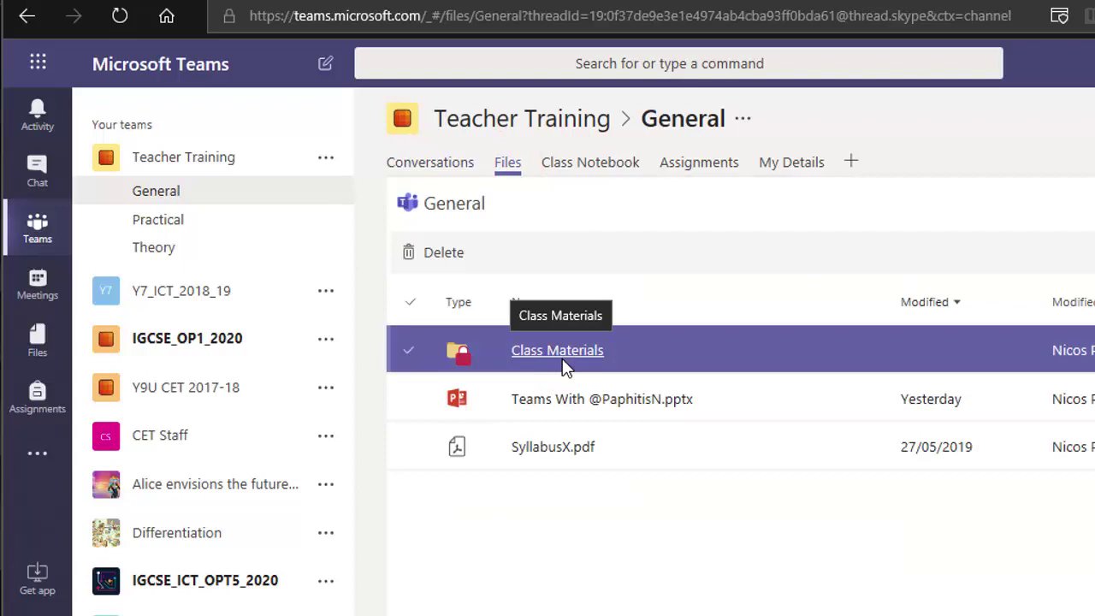
{"action": "left_click", "coordinate": [564, 360]}
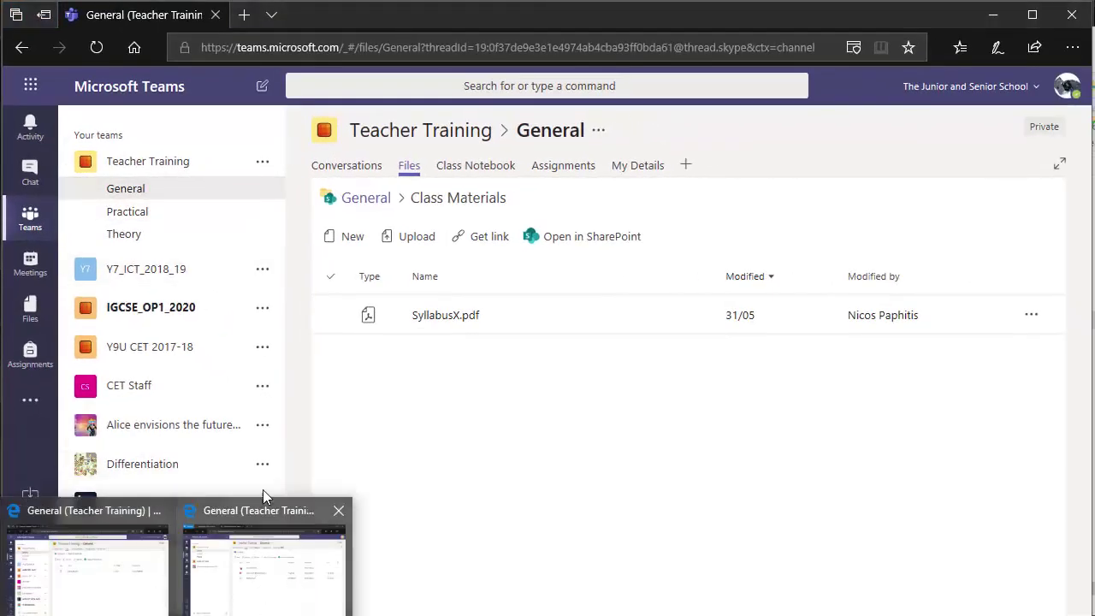
Switch to the student's InPrivate browser window and check which account is signed in to Teams.
{"action": "left_click", "coordinate": [276, 509]}
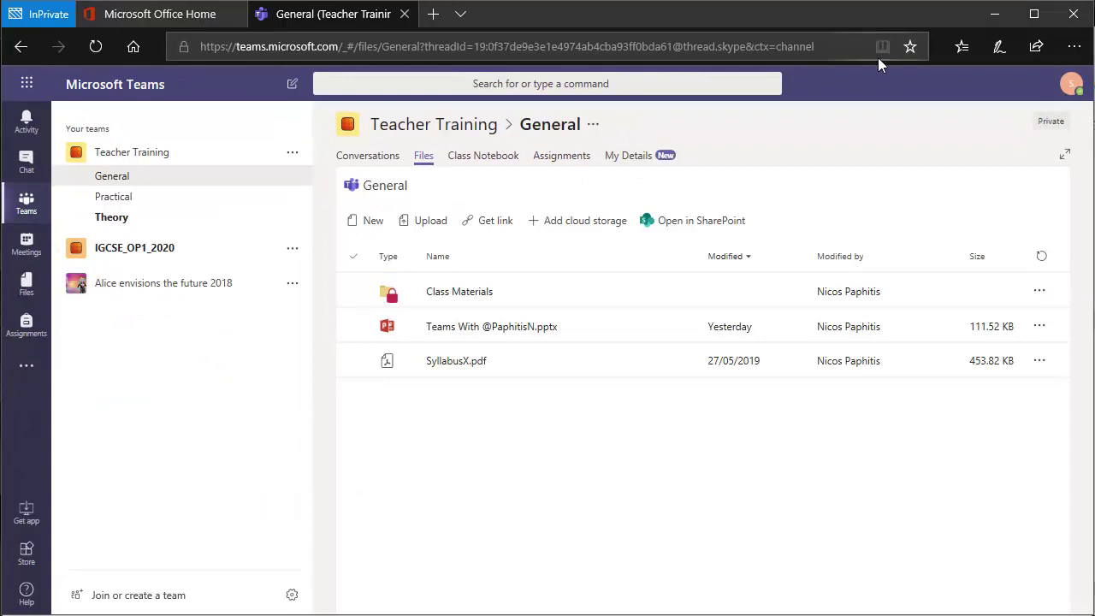
{"action": "left_click", "coordinate": [1071, 85]}
{"action": "mouse_move", "coordinate": [834, 166]}
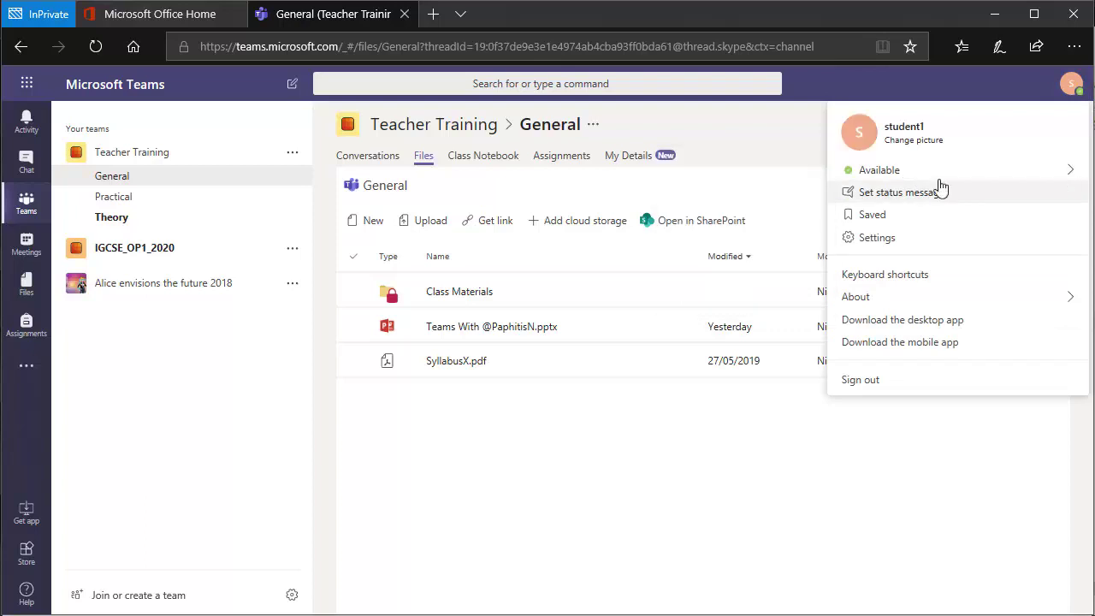
{"action": "left_click", "coordinate": [663, 498]}
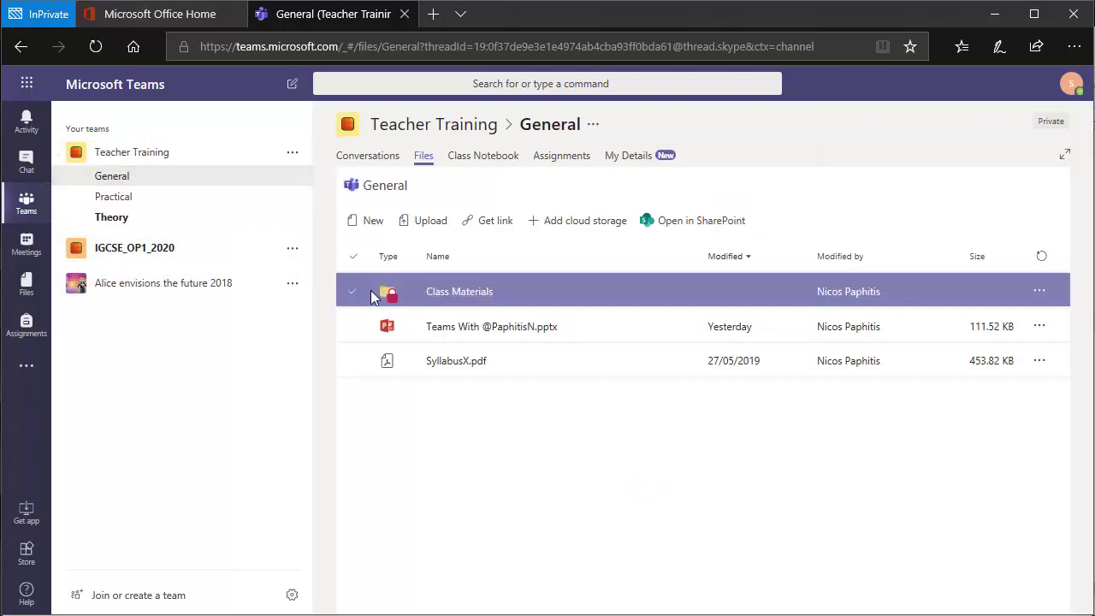
Compare the file actions the student has inside the Class Materials folder with those on the PowerPoint presentation in General.
{"action": "left_click", "coordinate": [480, 293]}
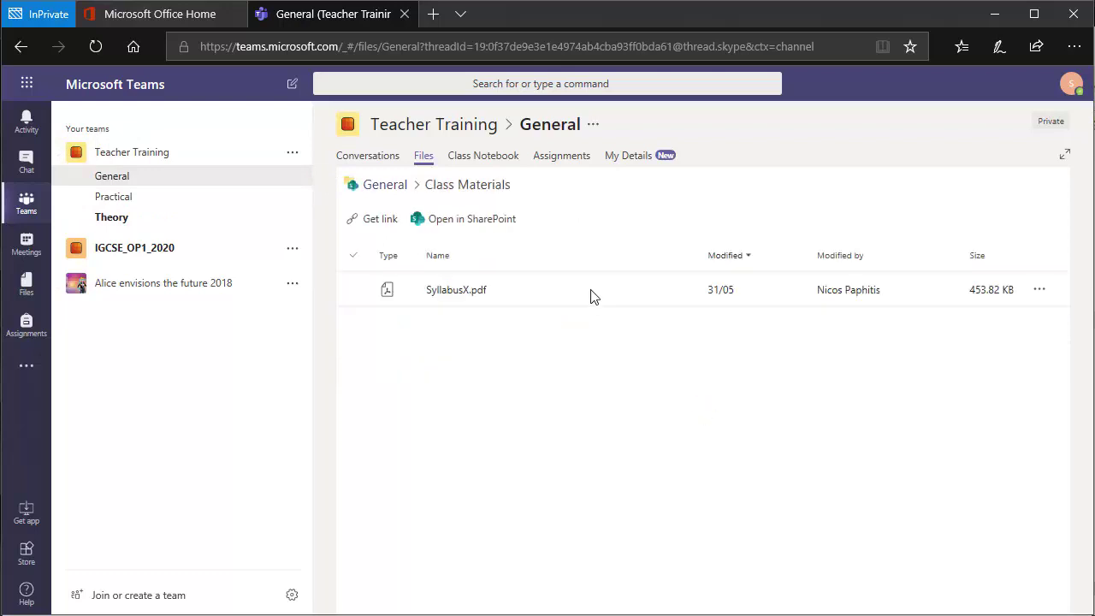
{"action": "left_click", "coordinate": [347, 293]}
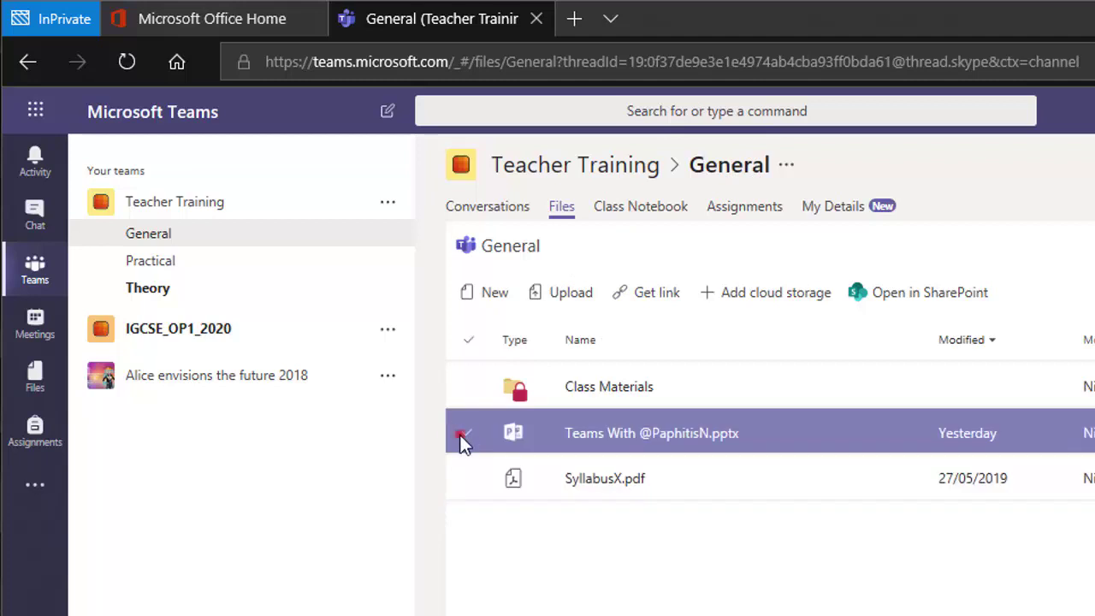
{"action": "left_click", "coordinate": [462, 432]}
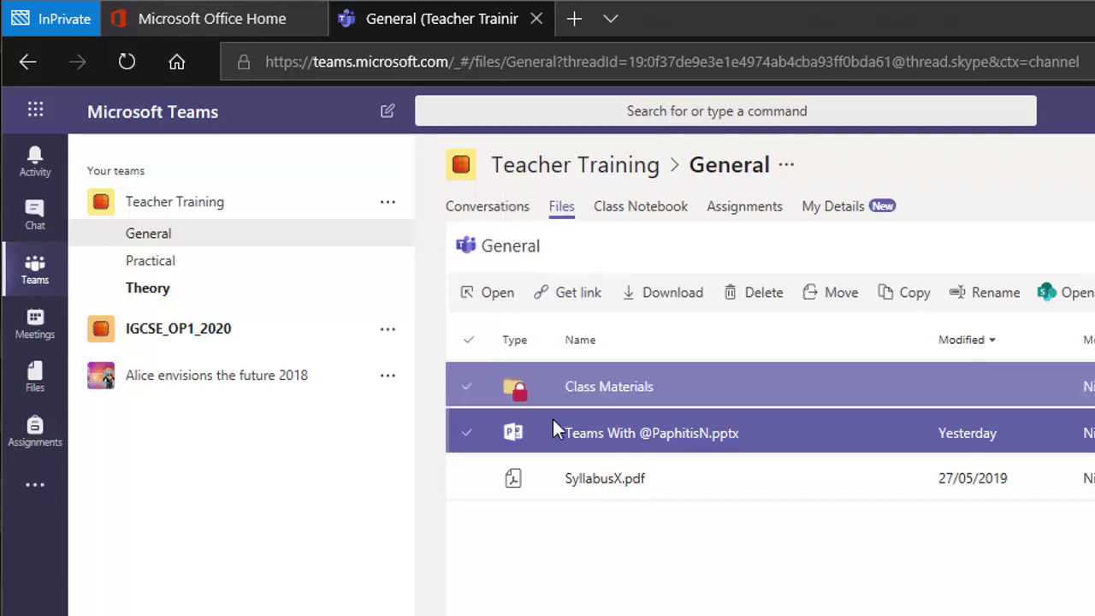
{"action": "left_click", "coordinate": [712, 582]}
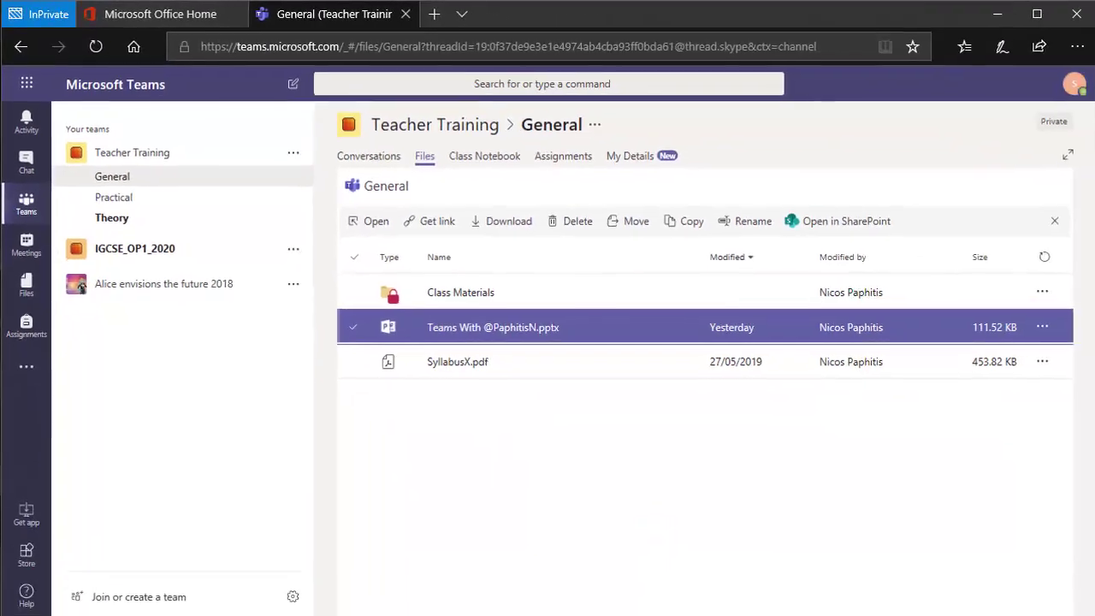
Switch to the teacher's browser window and return to the top level of the Teacher Training General channel's files.
{"action": "left_click", "coordinate": [102, 570]}
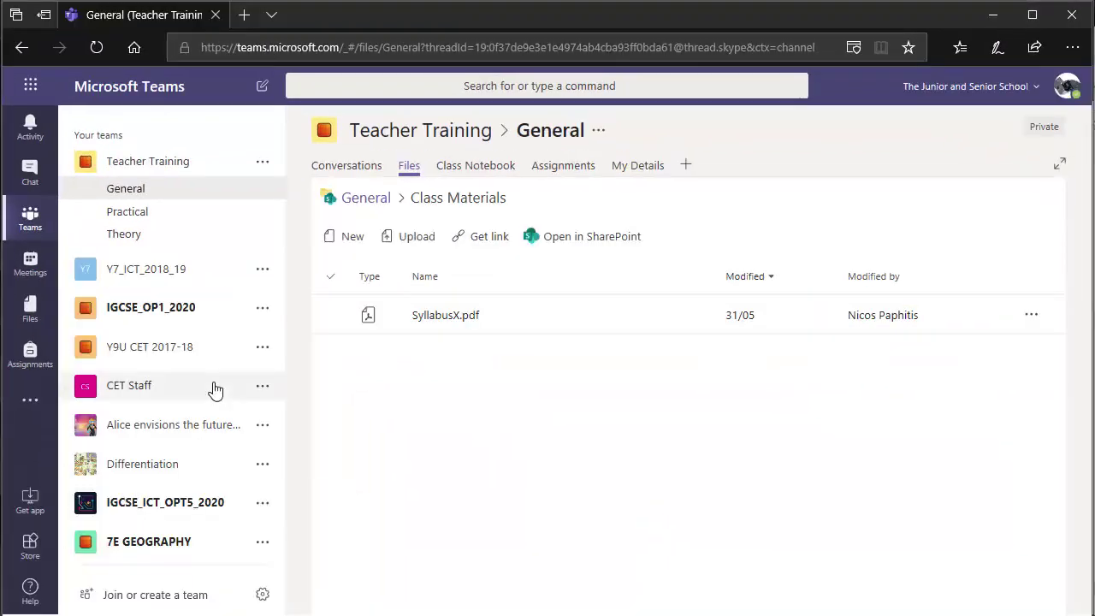
{"action": "left_click", "coordinate": [161, 188]}
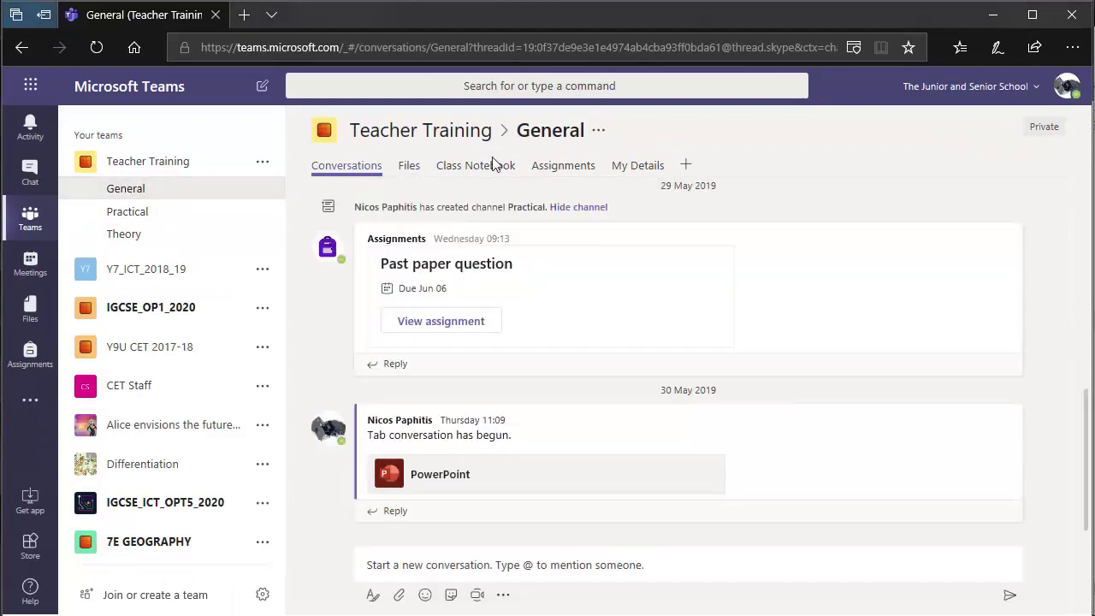
{"action": "left_click", "coordinate": [406, 170]}
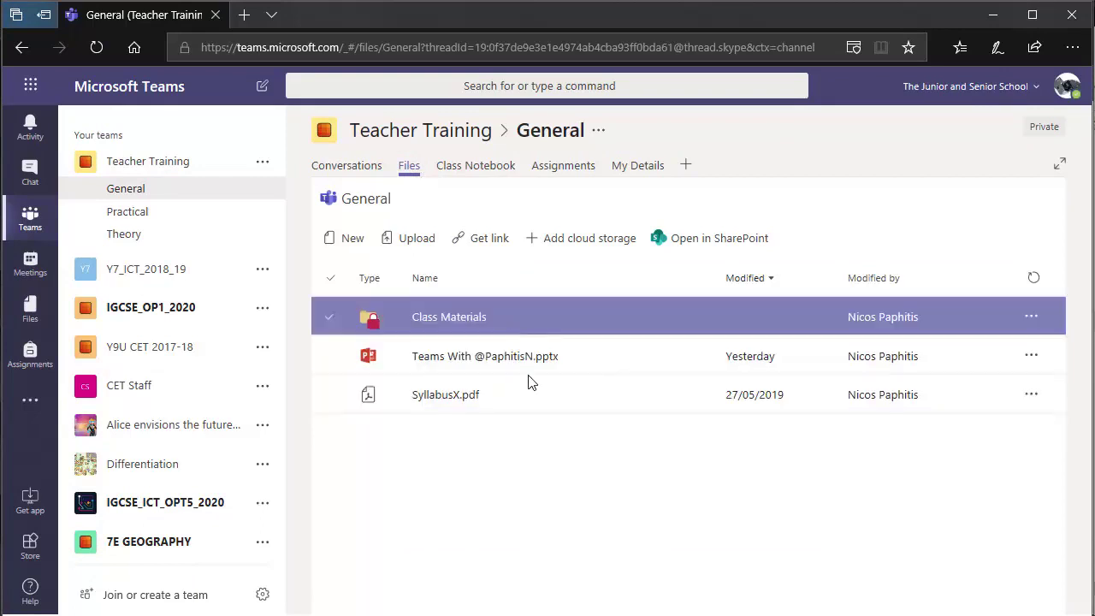
Review the file types that can be created in General and browse the Desktop for files to upload, without choosing any.
{"action": "left_click", "coordinate": [330, 238]}
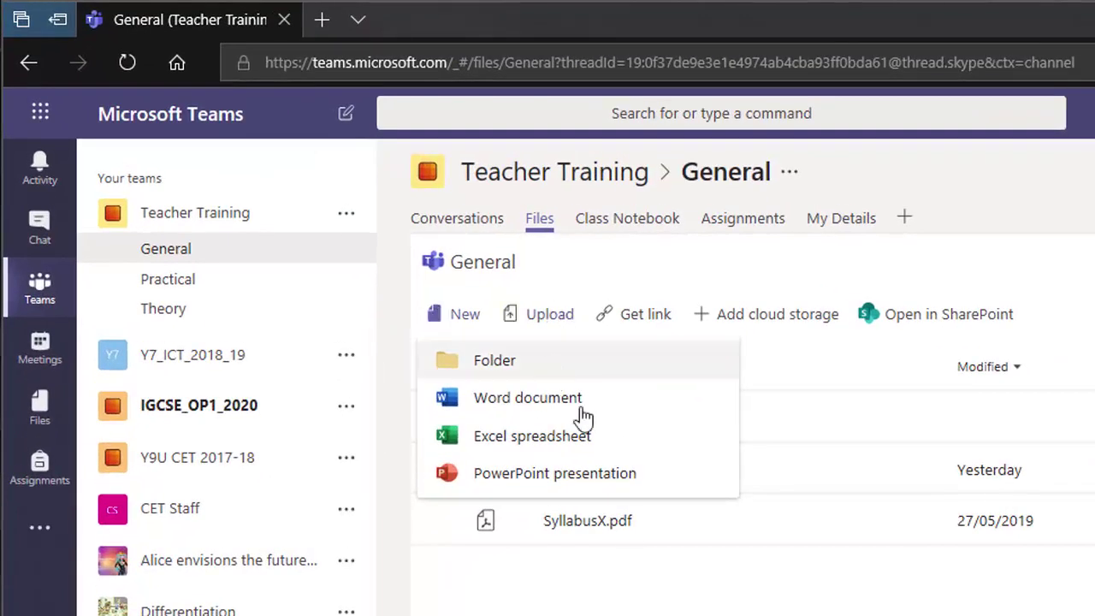
{"action": "left_click", "coordinate": [700, 609]}
{"action": "left_click", "coordinate": [552, 314]}
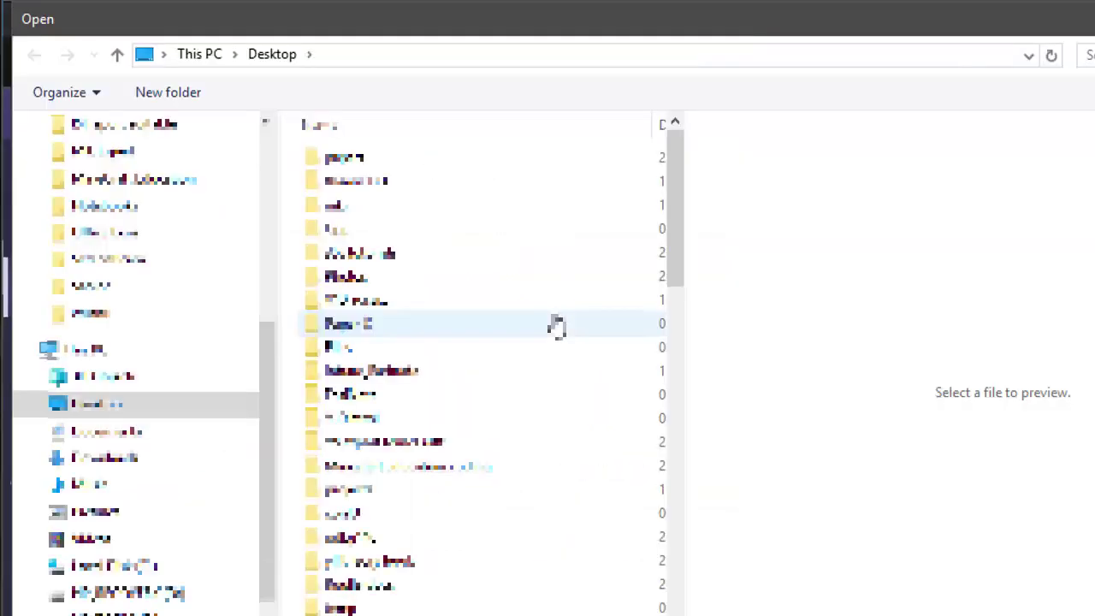
{"action": "scroll", "coordinate": [556, 329], "scroll_direction": "down", "scroll_amount": 10}
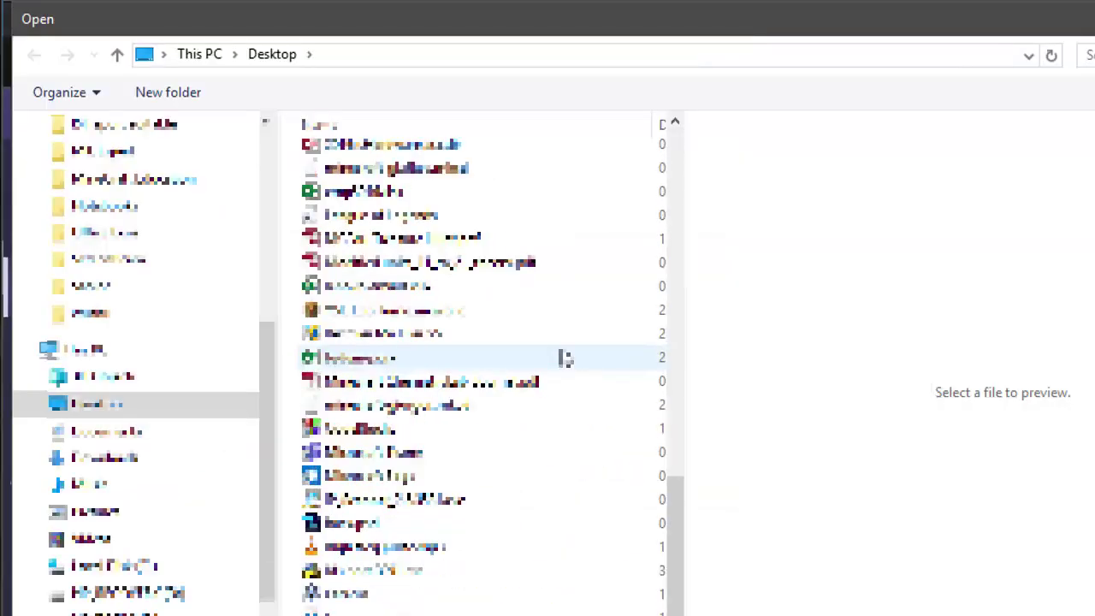
{"action": "scroll", "coordinate": [566, 357], "scroll_direction": "up", "scroll_amount": 6}
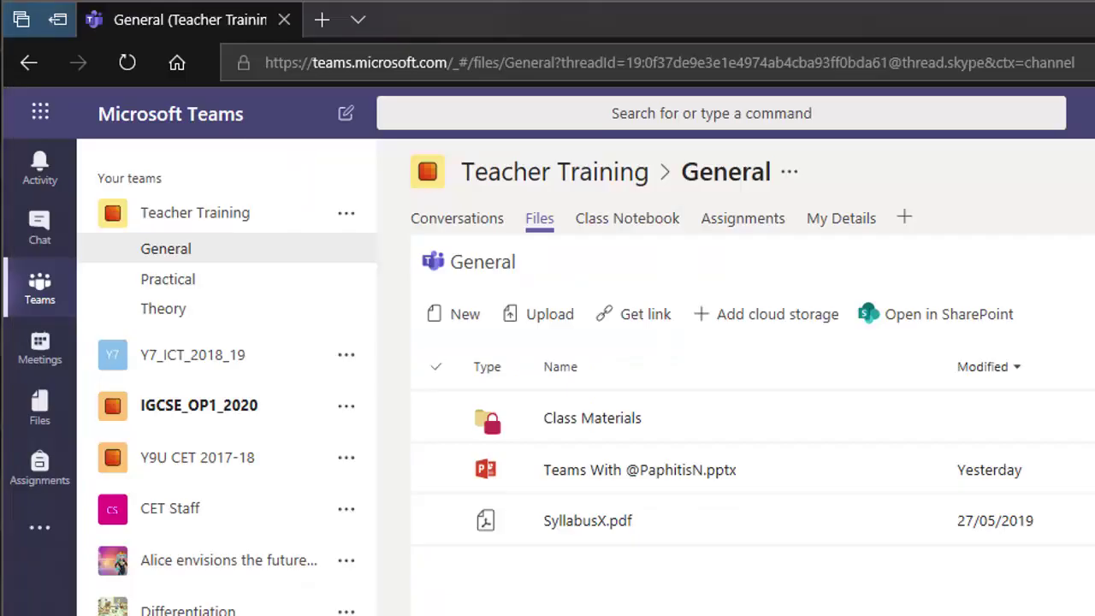
Switch to File Explorer, check the ex5_25pg_194 folder in Arrays, and upload it to the General channel's files.
{"action": "key", "text": "alt+Tab"}
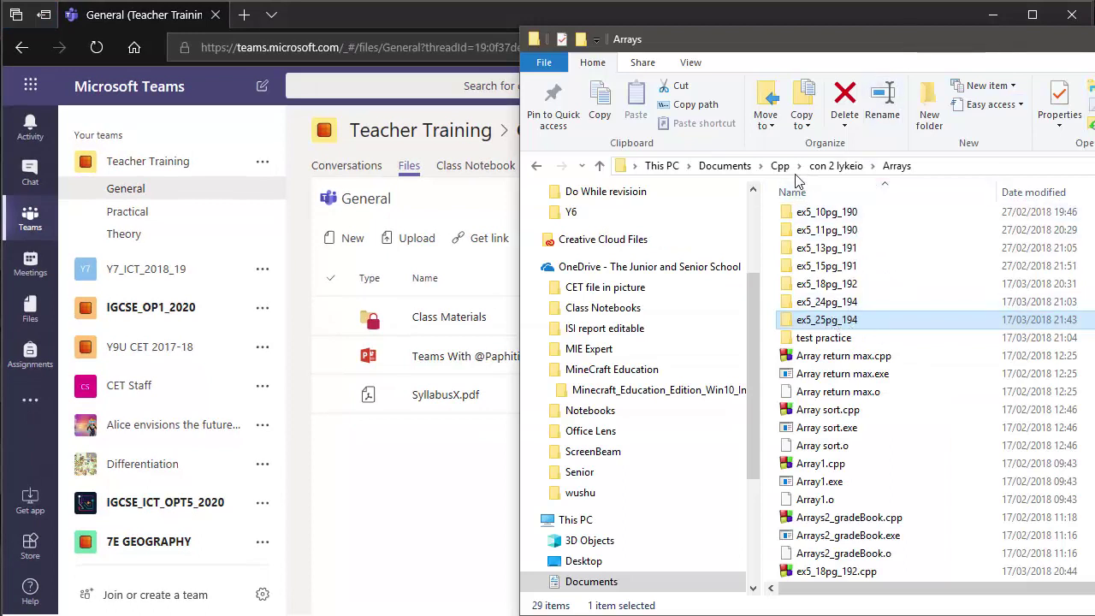
{"action": "double_click", "coordinate": [834, 323]}
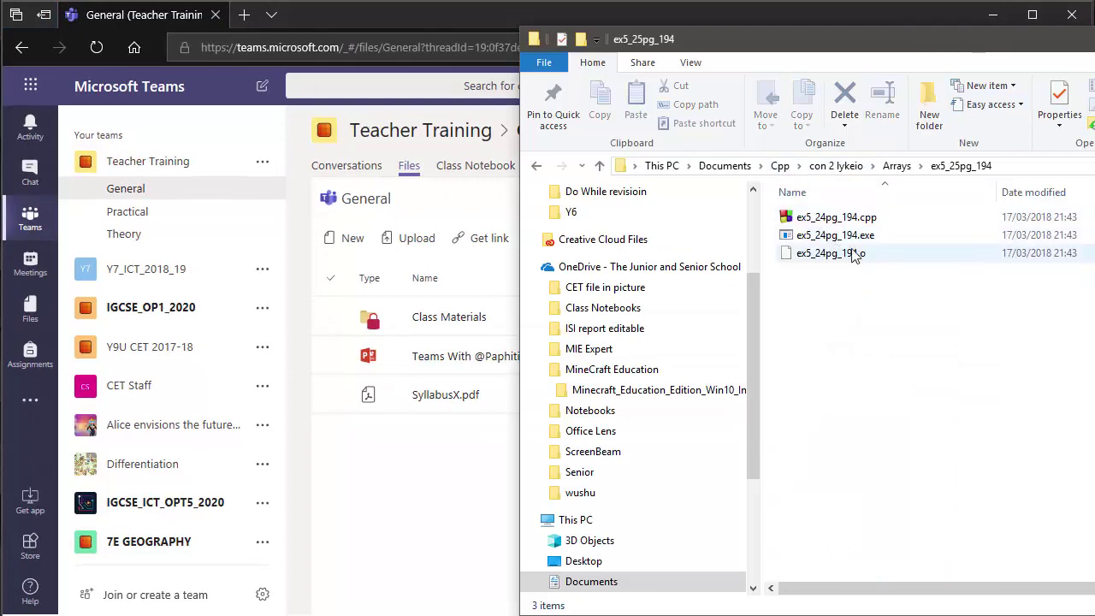
{"action": "left_click", "coordinate": [601, 167]}
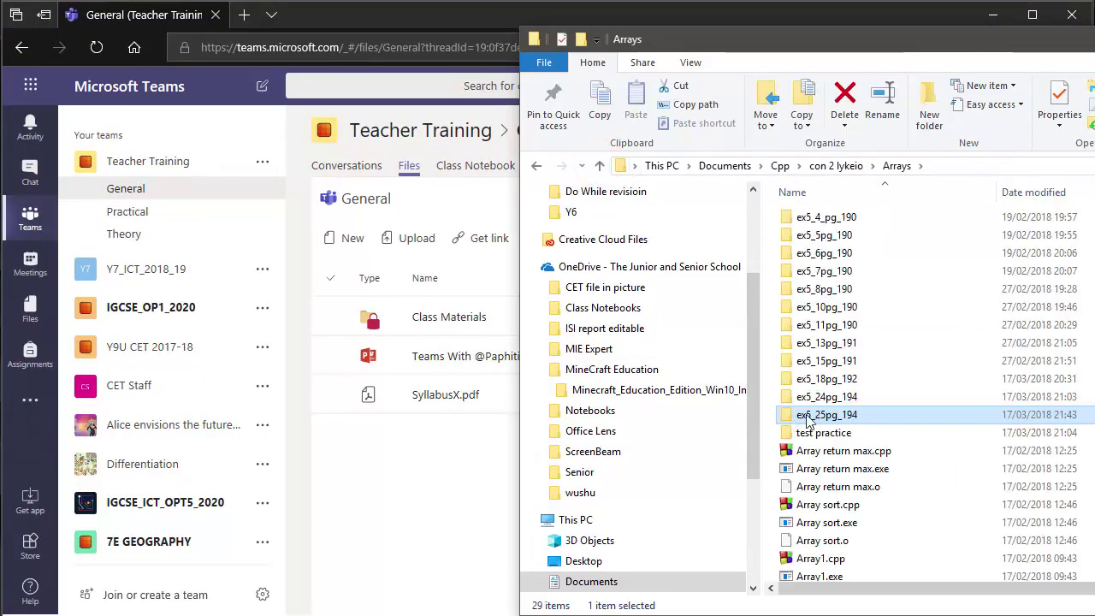
{"action": "left_click_drag", "start_coordinate": [807, 419], "coordinate": [406, 494]}
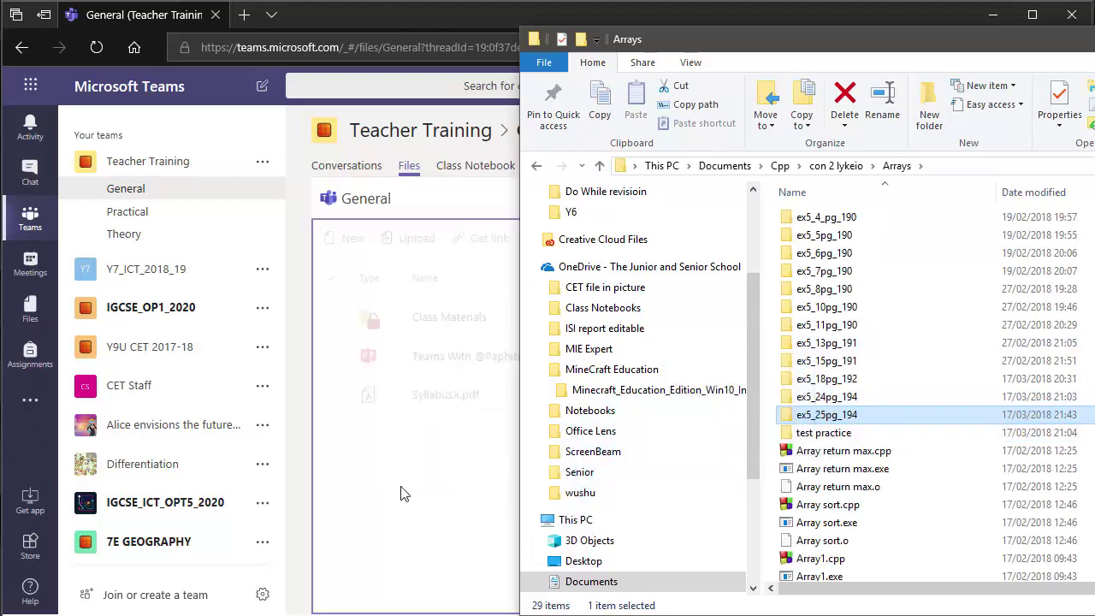
{"action": "left_click", "coordinate": [442, 539]}
{"action": "left_click", "coordinate": [637, 394]}
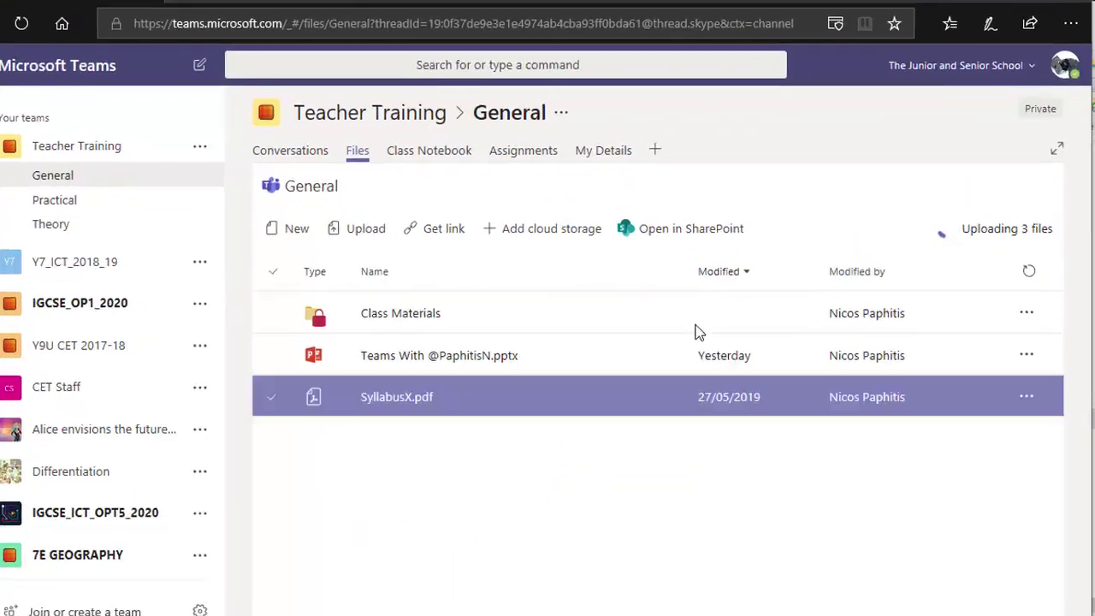
{"action": "left_click", "coordinate": [837, 318]}
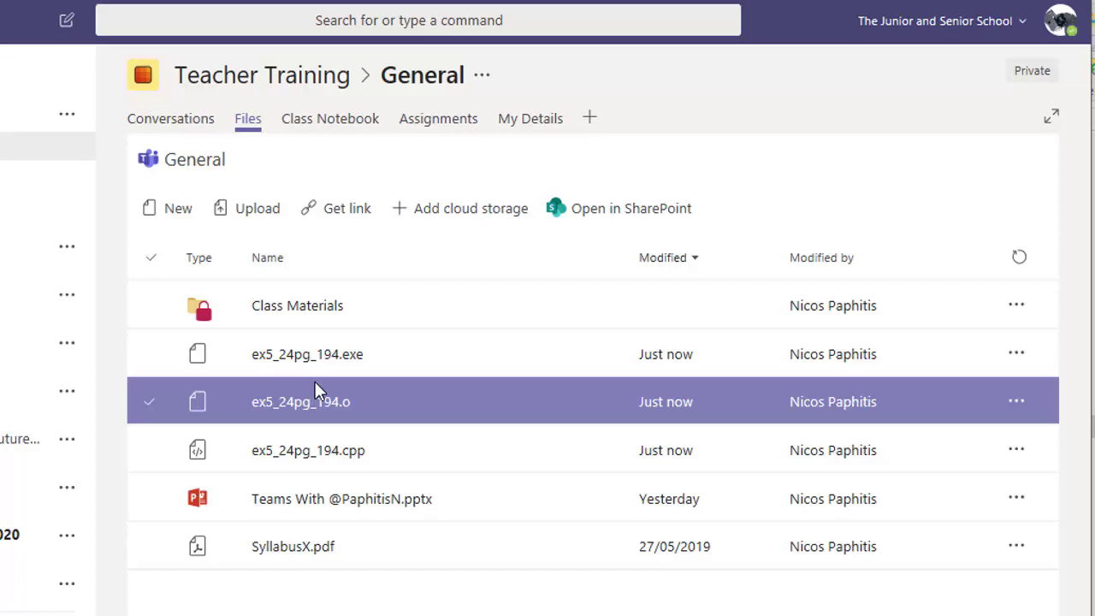
Preview the uploaded ex5_24pg_194.cpp code and the PowerPoint presentation from the General files, closing each file.
{"action": "left_click", "coordinate": [337, 434]}
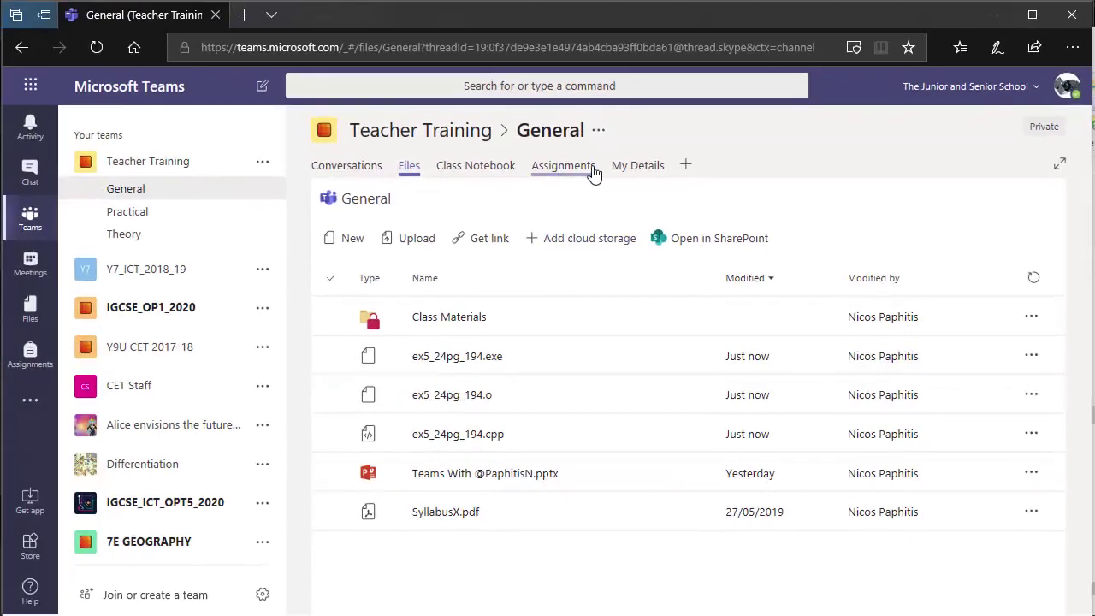
{"action": "left_click", "coordinate": [567, 400]}
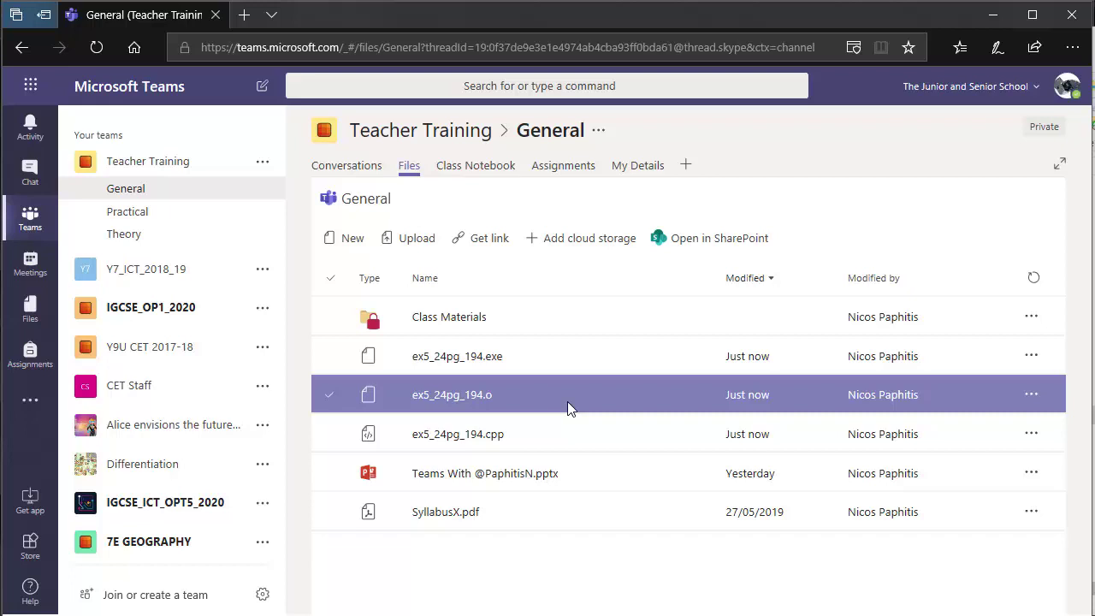
{"action": "left_click", "coordinate": [547, 458]}
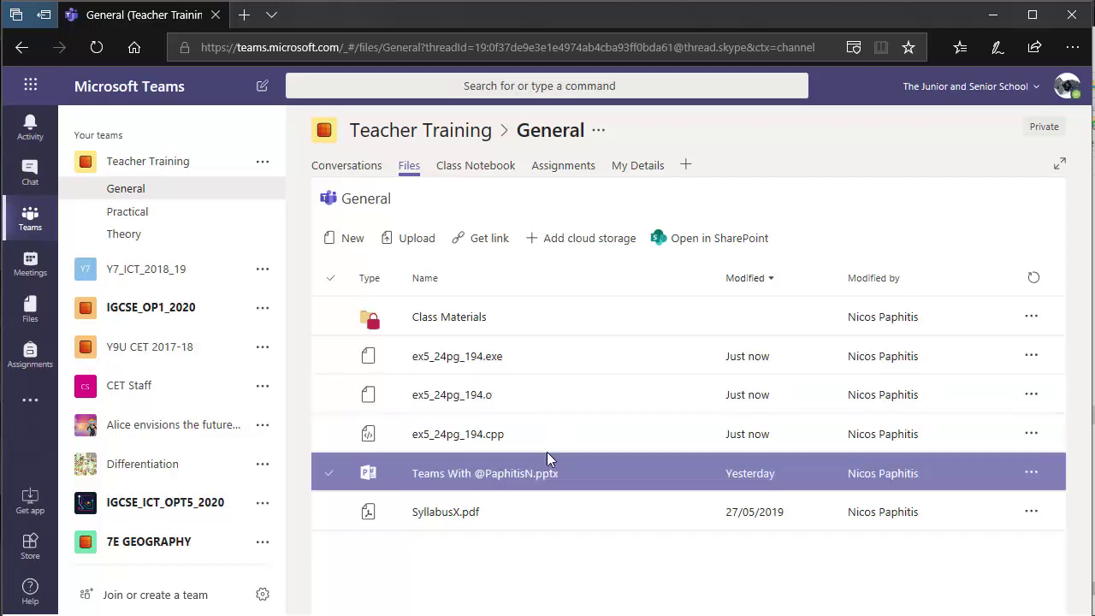
{"action": "left_click", "coordinate": [482, 438]}
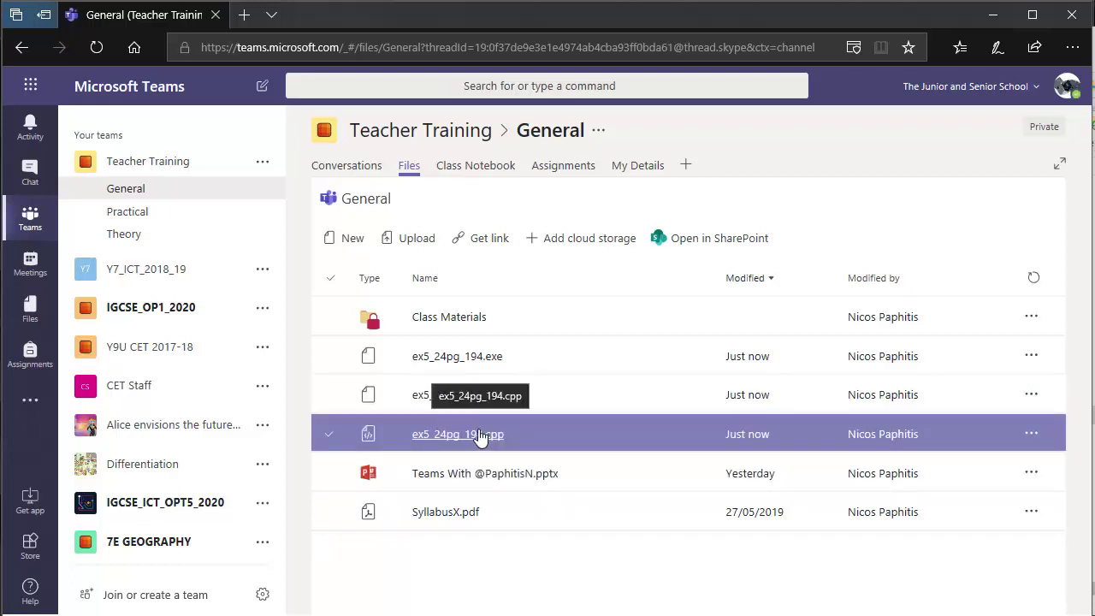
{"action": "left_click", "coordinate": [482, 435]}
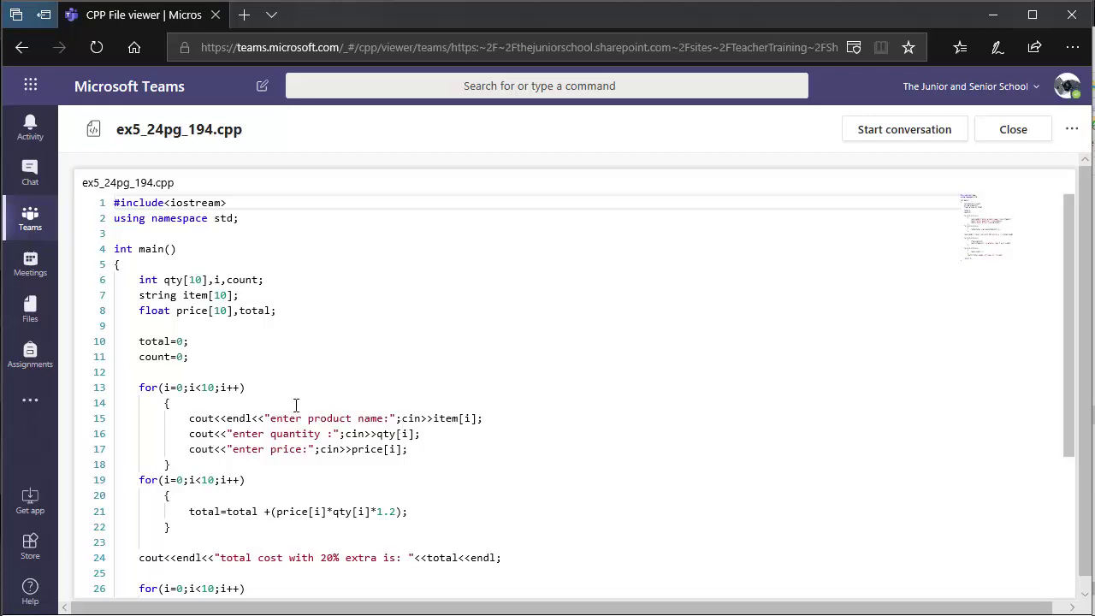
{"action": "scroll", "coordinate": [295, 405], "scroll_direction": "down", "scroll_amount": 3}
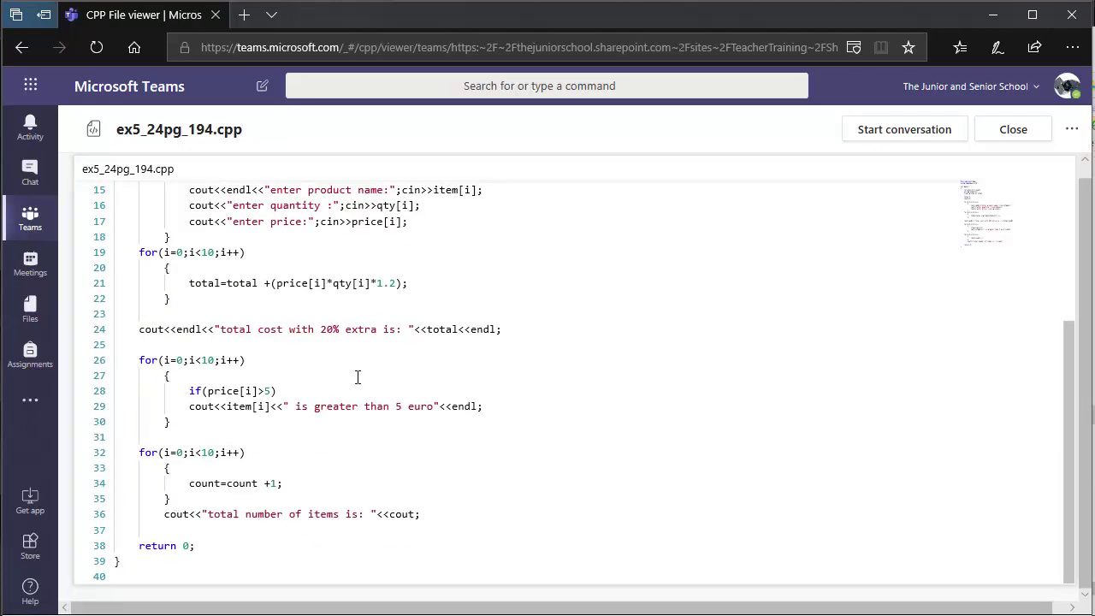
{"action": "scroll", "coordinate": [357, 377], "scroll_direction": "up", "scroll_amount": 3}
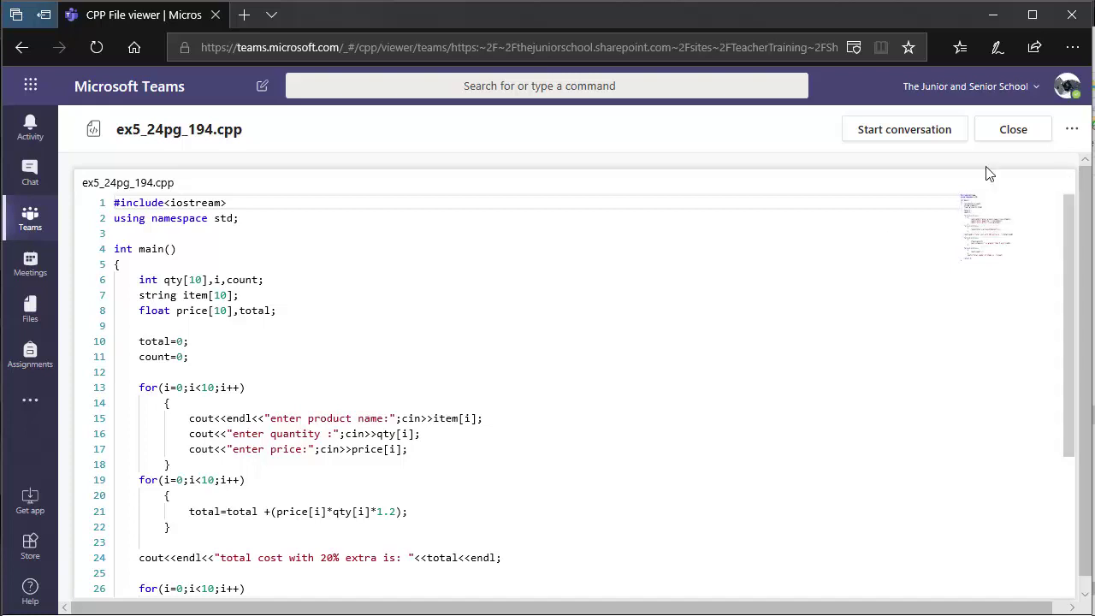
{"action": "left_click", "coordinate": [1006, 130]}
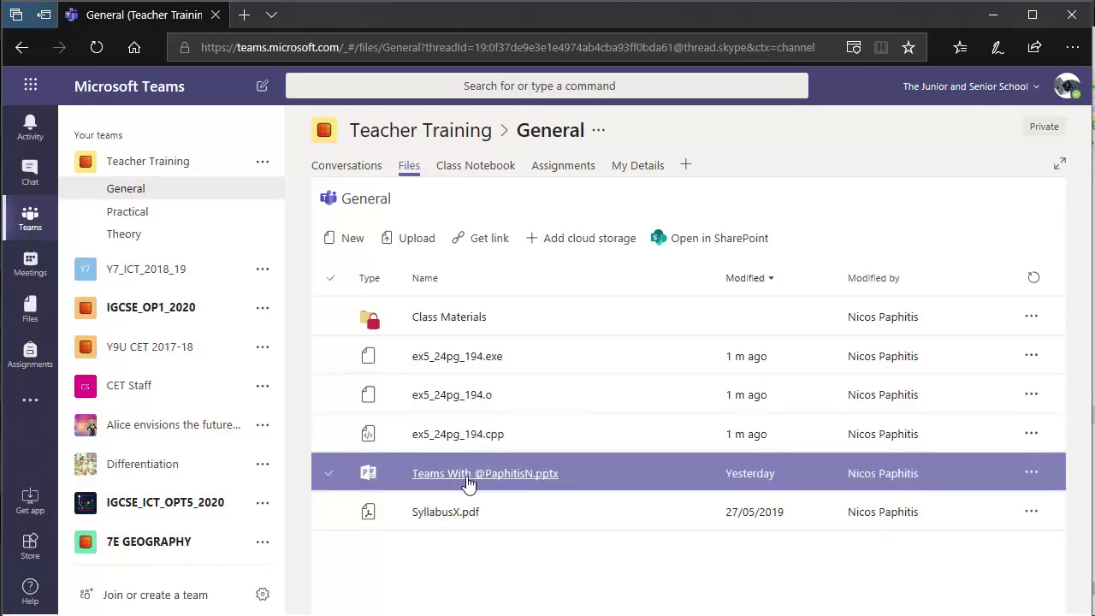
{"action": "left_click", "coordinate": [467, 484]}
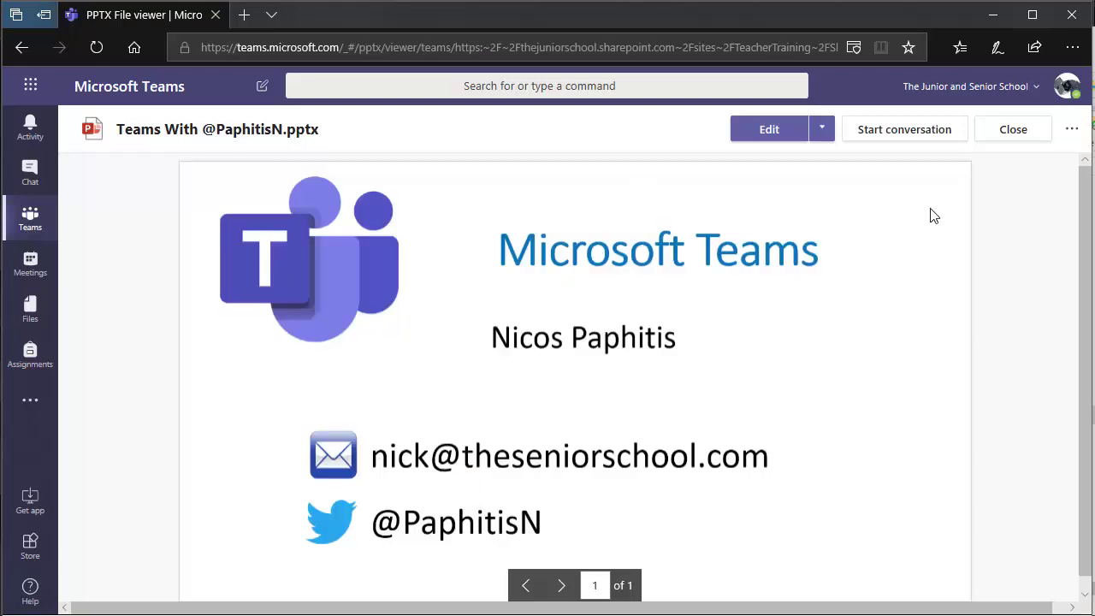
{"action": "left_click", "coordinate": [1006, 130]}
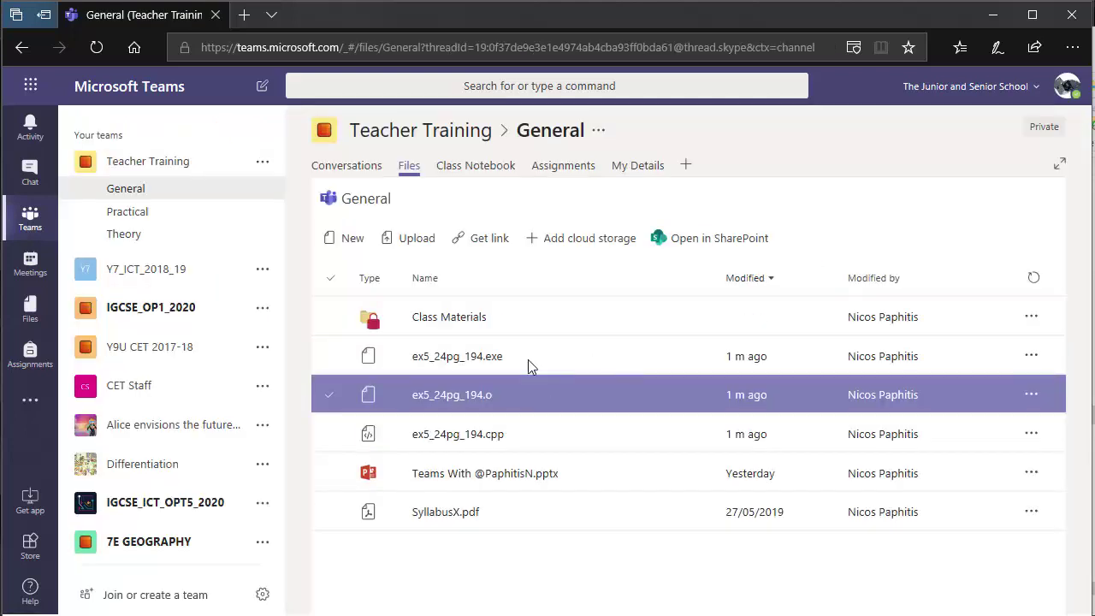
Preview SyllabusX.pdf at 150% zoom, look through to its second page, and close the file.
{"action": "left_click", "coordinate": [456, 513]}
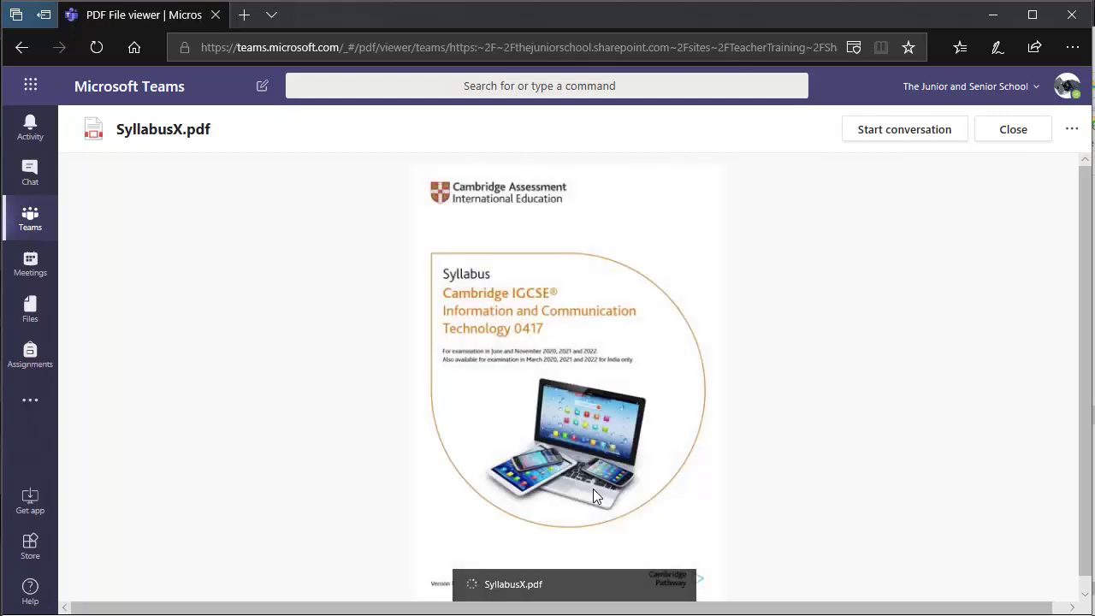
{"action": "mouse_move", "coordinate": [665, 582]}
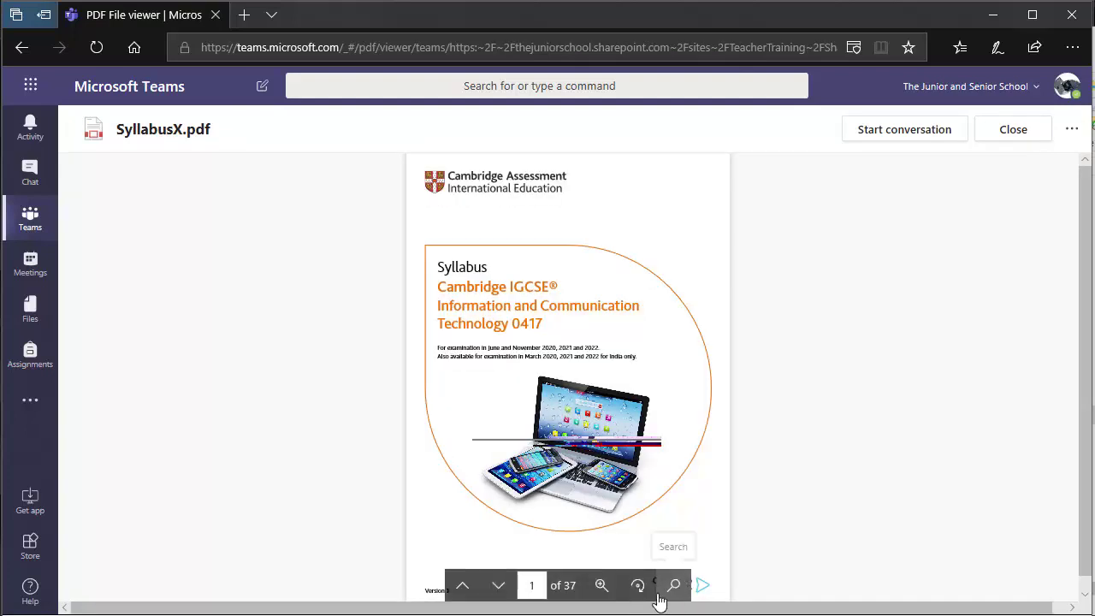
{"action": "left_click", "coordinate": [604, 587]}
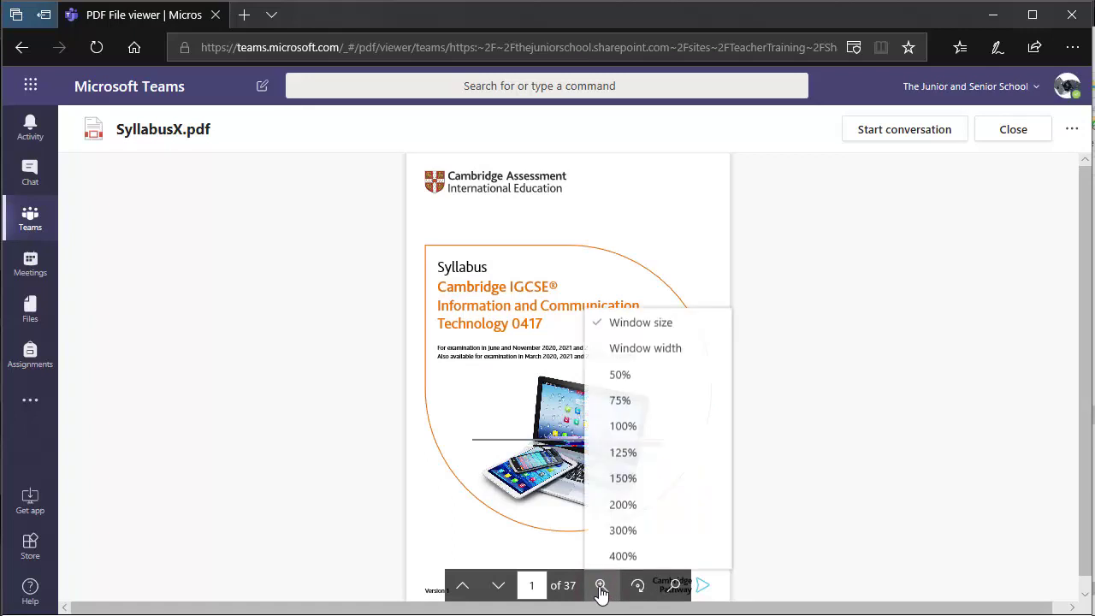
{"action": "left_click", "coordinate": [634, 481]}
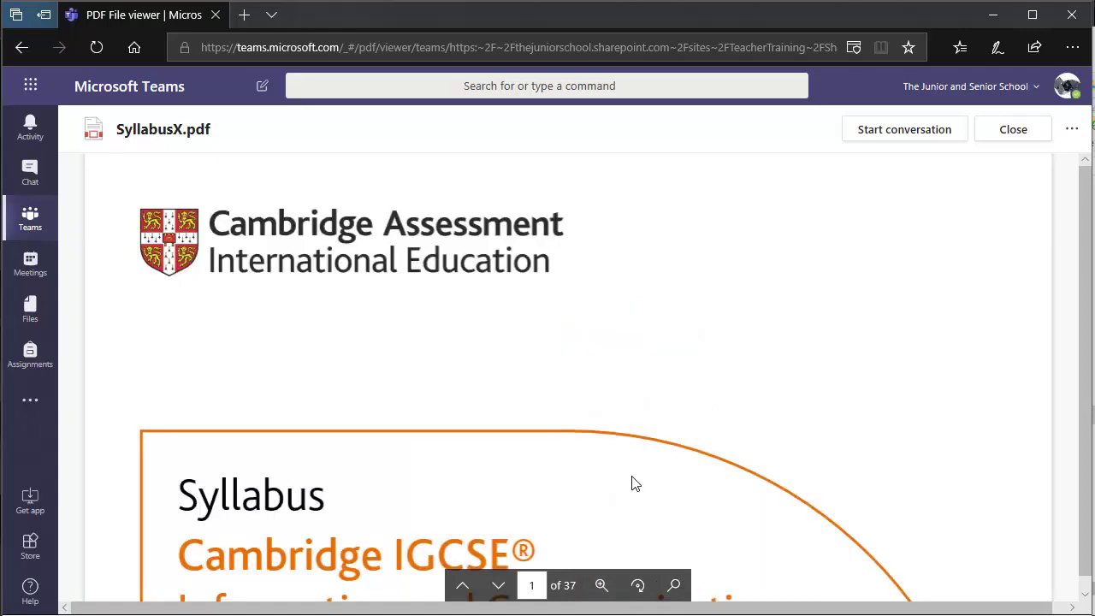
{"action": "scroll", "coordinate": [634, 484], "scroll_direction": "down", "scroll_amount": 10}
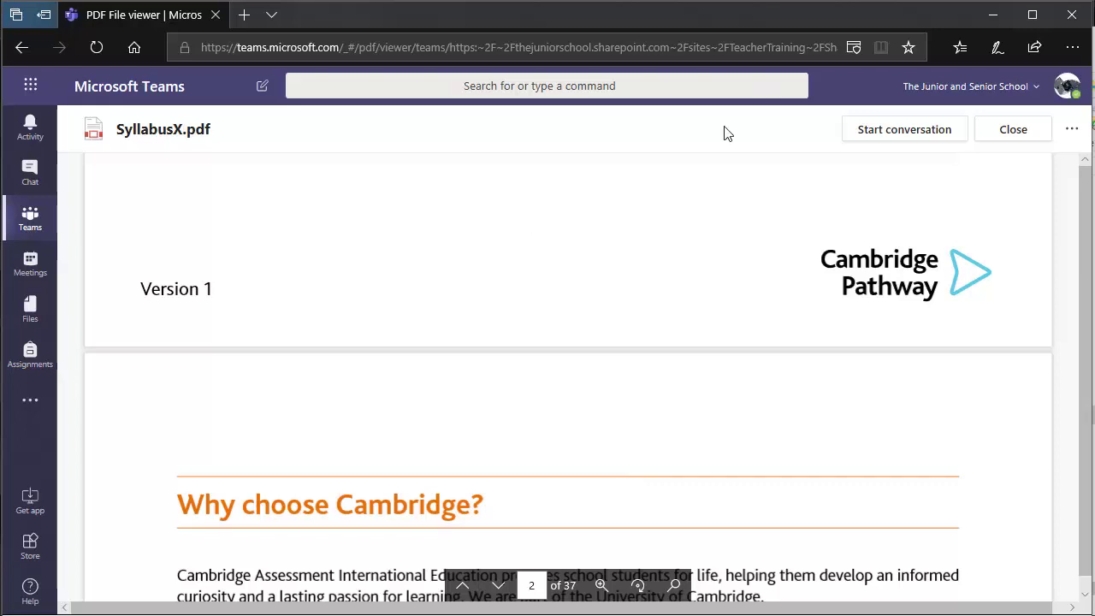
{"action": "left_click", "coordinate": [1030, 135]}
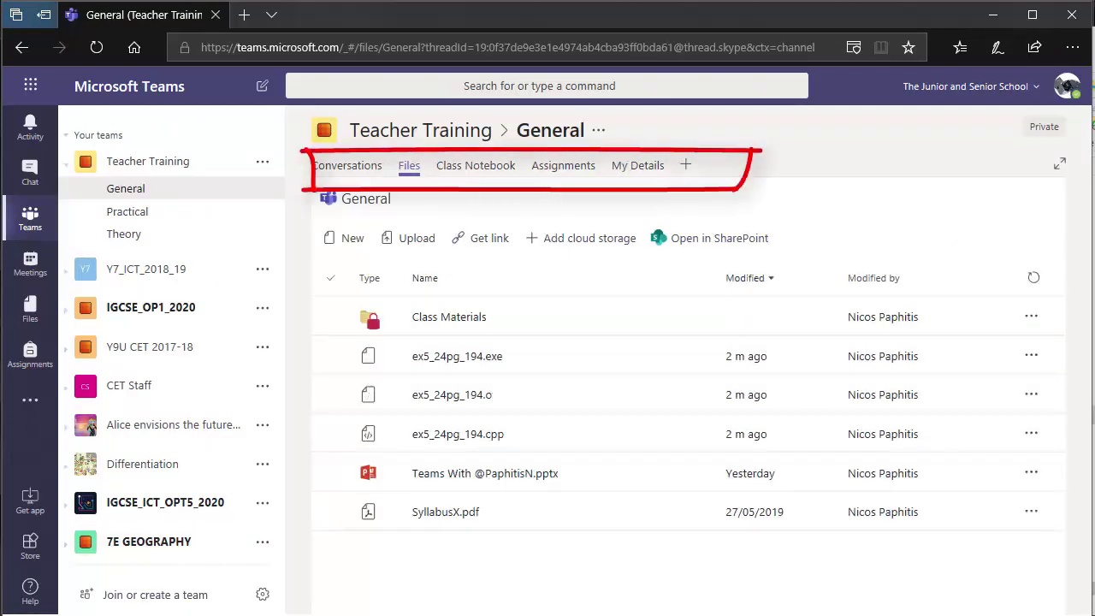
Switch to the student's InPrivate window and refresh Teams to check the General files for the teacher's upload.
{"action": "mouse_move", "coordinate": [169, 613]}
{"action": "left_click", "coordinate": [272, 592]}
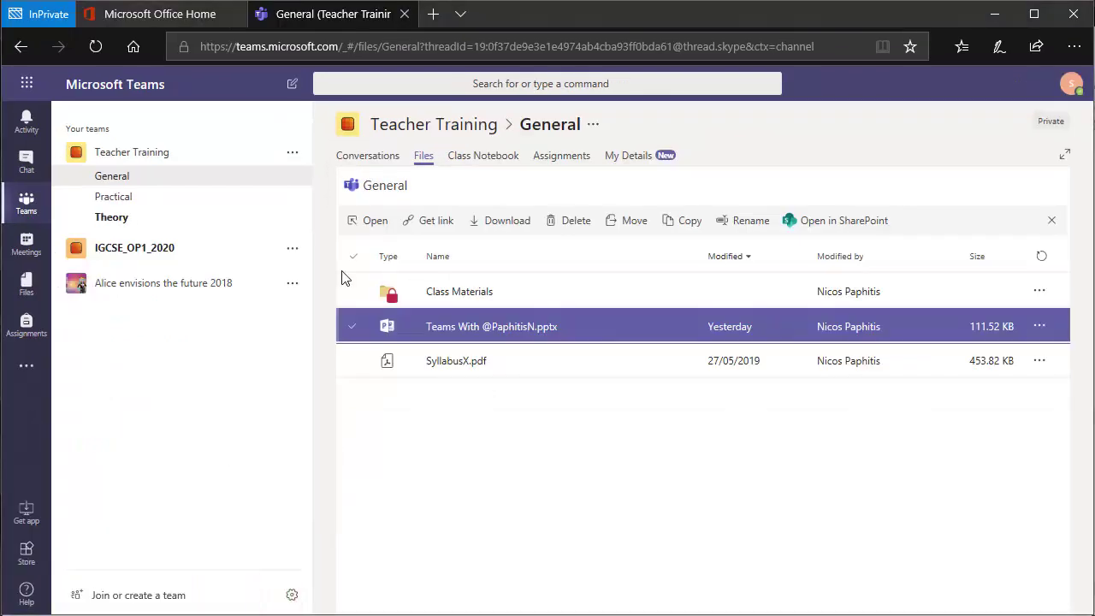
{"action": "left_click", "coordinate": [95, 47]}
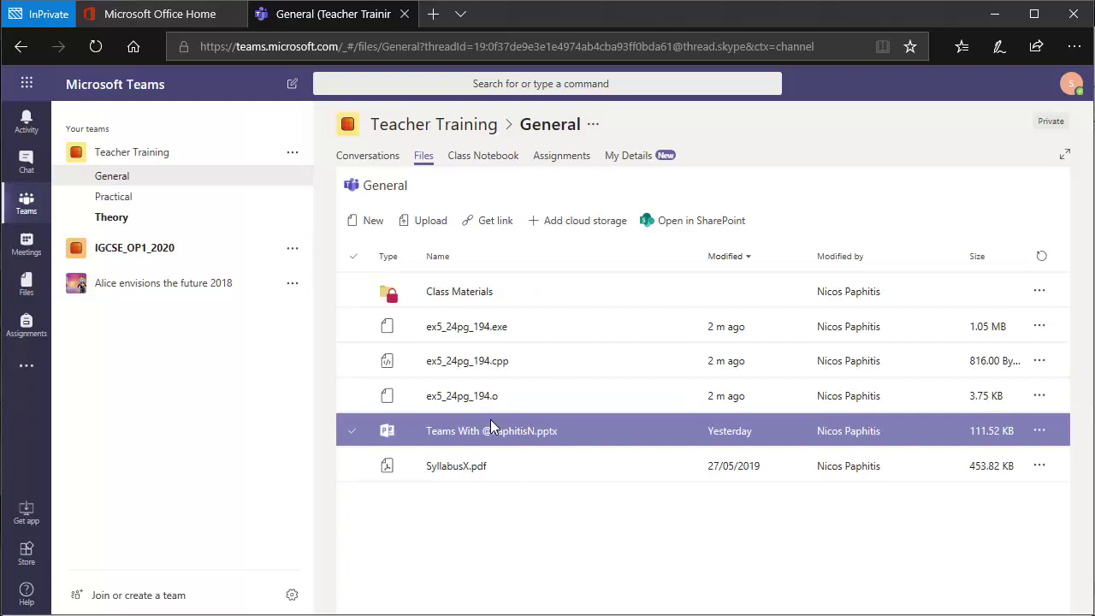
Preview the code in ex5_24pg_194.cpp from the student's General files, look through it to the end, and close the file.
{"action": "left_click", "coordinate": [431, 373]}
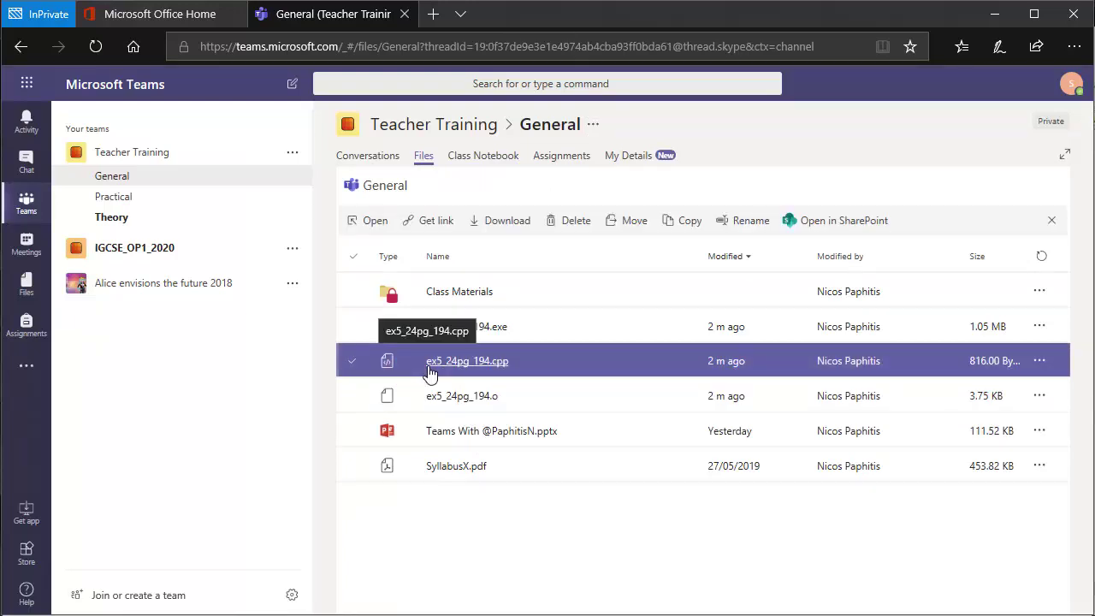
{"action": "left_click", "coordinate": [452, 369]}
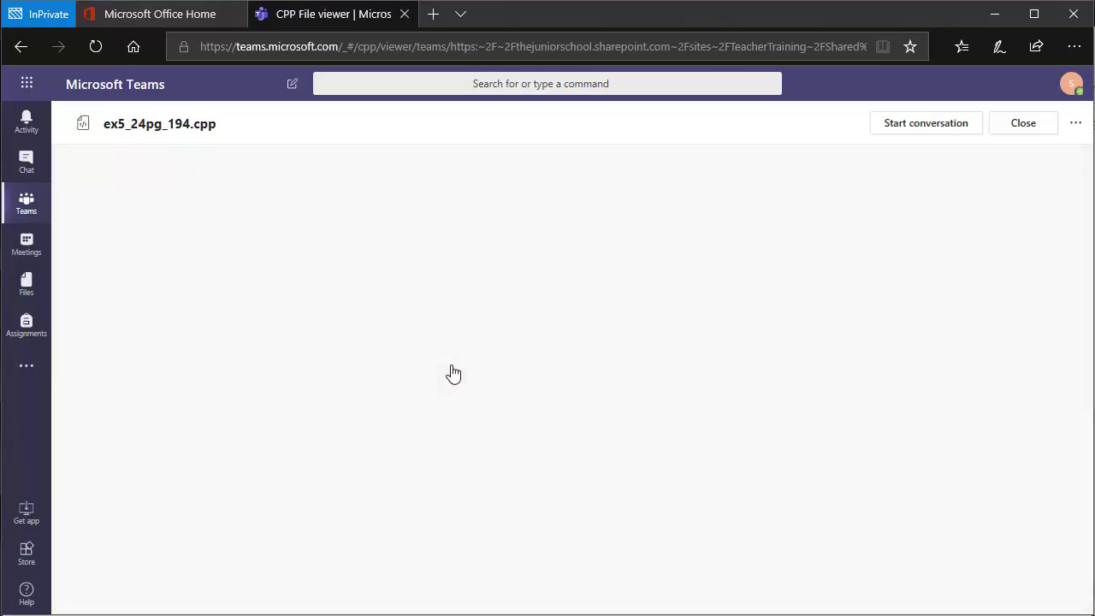
{"action": "scroll", "coordinate": [531, 306], "scroll_direction": "down", "scroll_amount": 3}
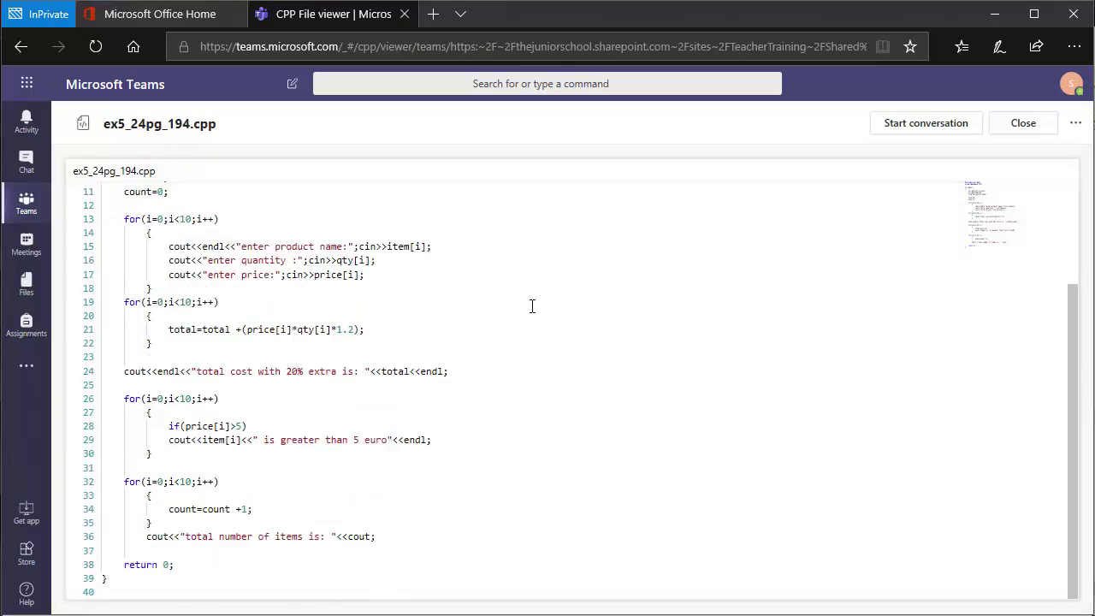
{"action": "scroll", "coordinate": [531, 306], "scroll_direction": "up", "scroll_amount": 3}
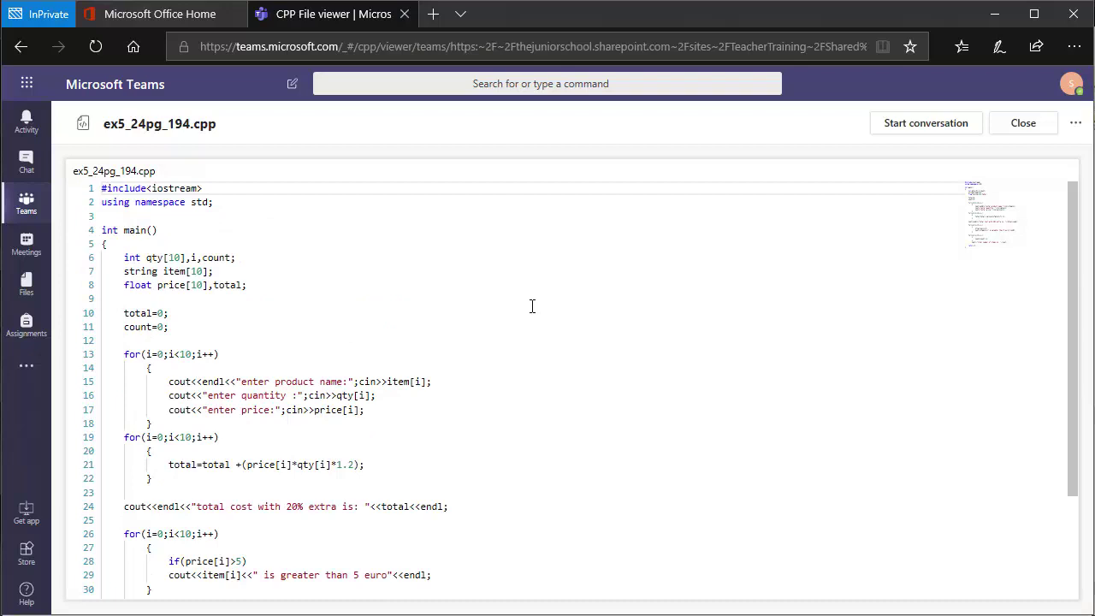
{"action": "left_click", "coordinate": [1021, 123]}
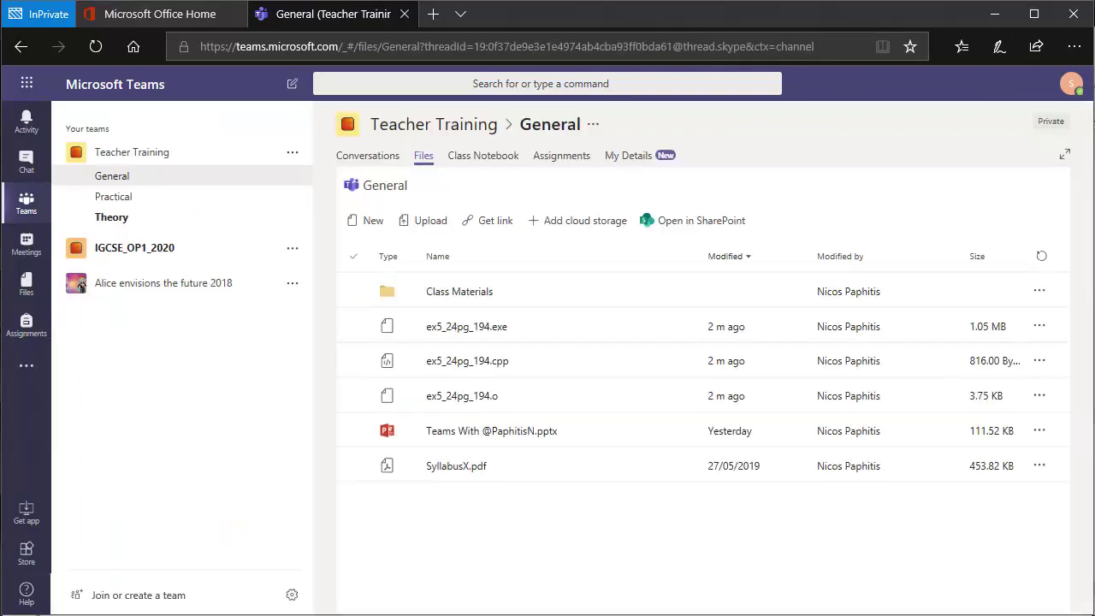
Switch to the teacher's Teams window and delete ex5_24pg_194.exe, ex5_24pg_194.o and ex5_24pg_194.cpp from the General files.
{"action": "mouse_move", "coordinate": [36, 614]}
{"action": "left_click", "coordinate": [113, 591]}
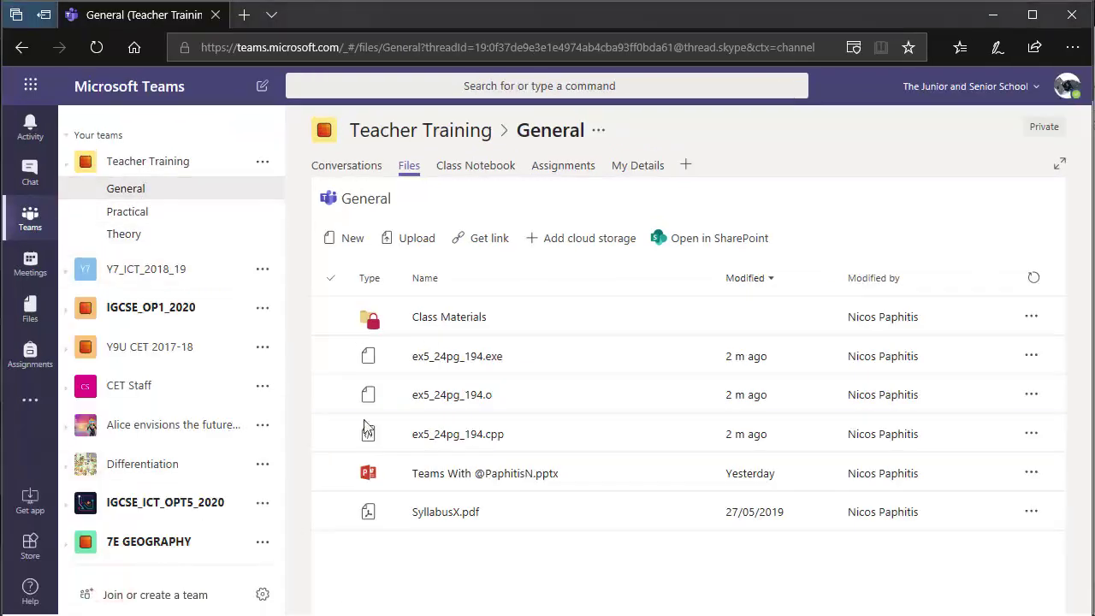
{"action": "left_click", "coordinate": [334, 356]}
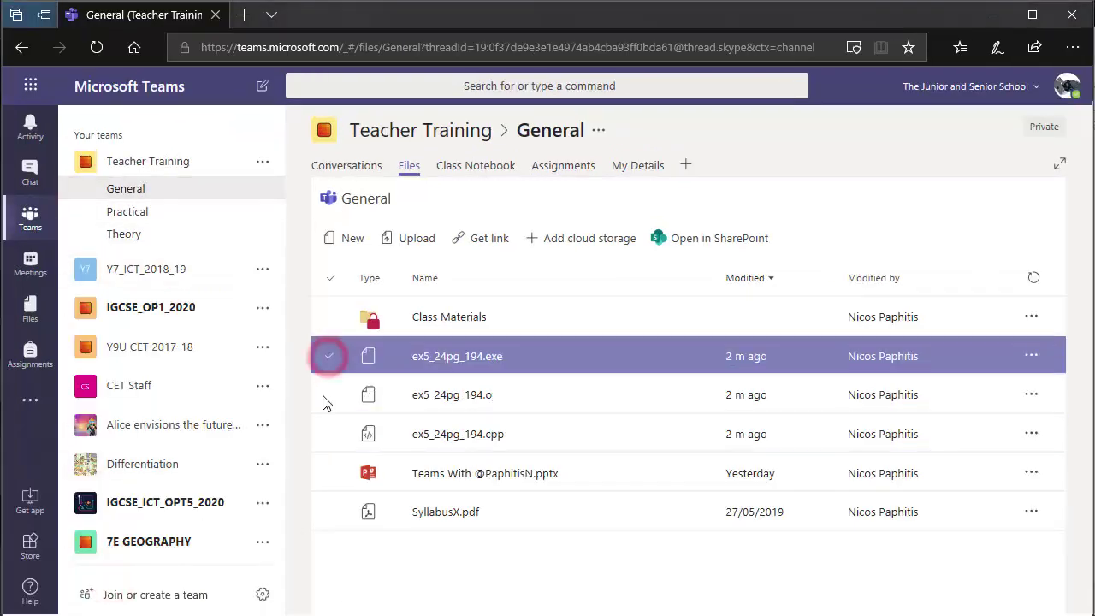
{"action": "left_click", "coordinate": [328, 397]}
{"action": "left_click", "coordinate": [332, 438]}
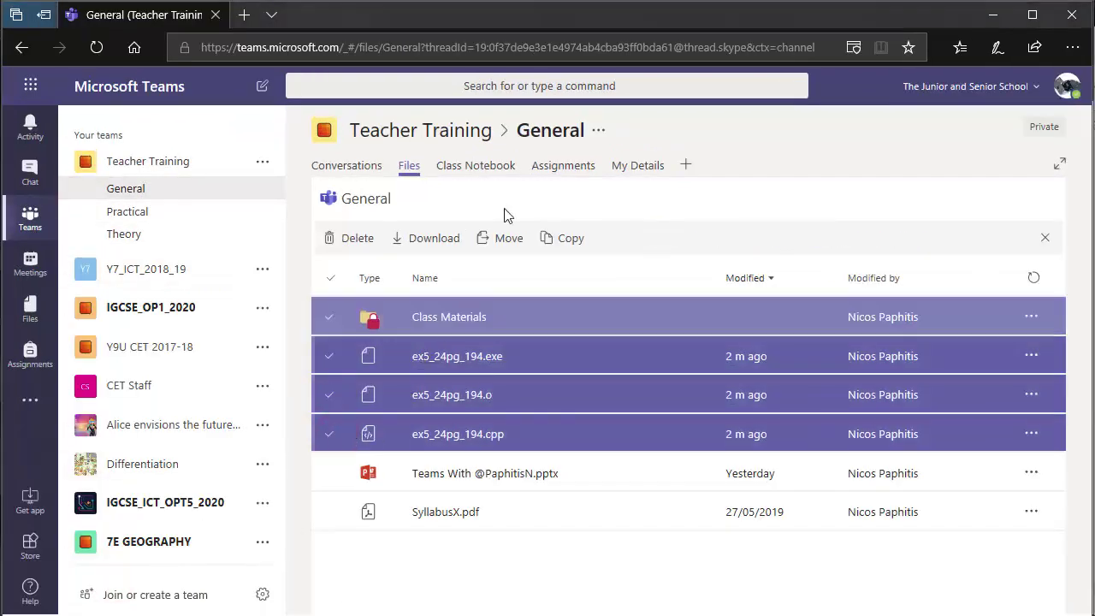
{"action": "left_click", "coordinate": [349, 241]}
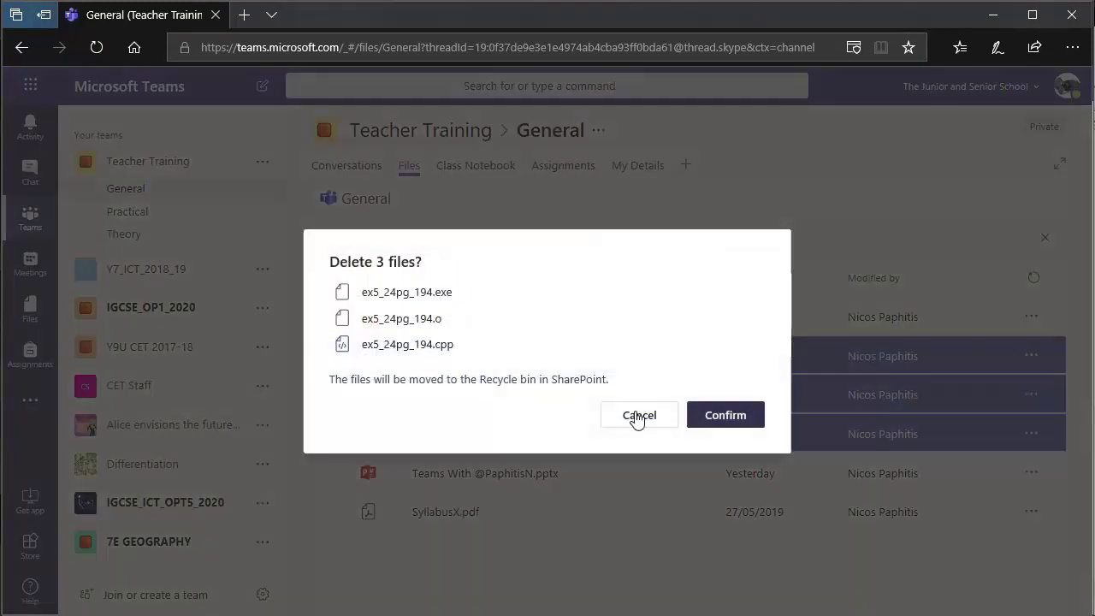
{"action": "left_click", "coordinate": [719, 416]}
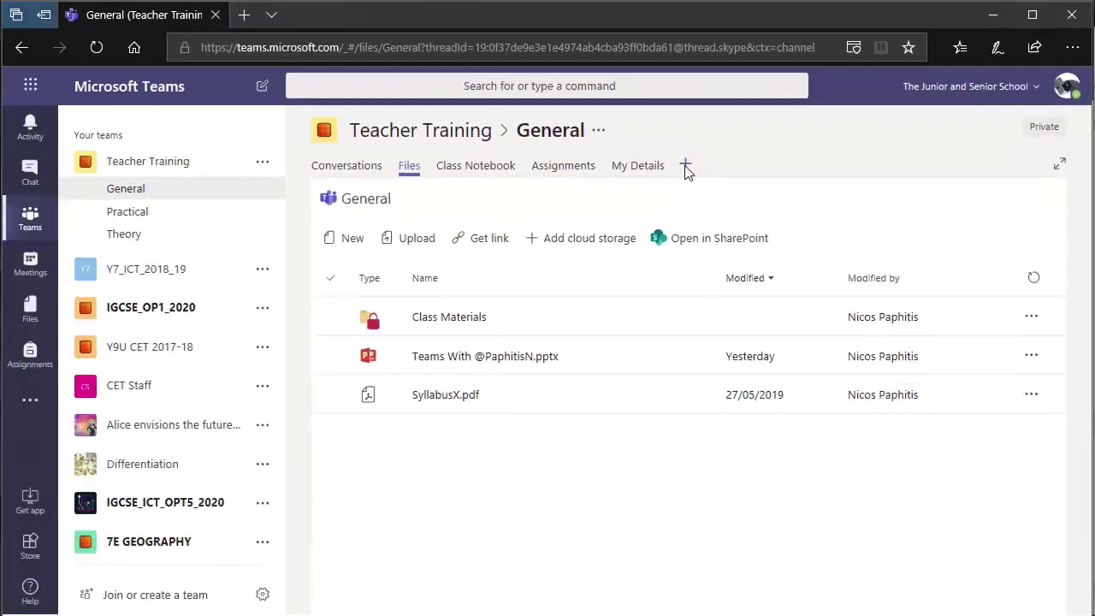
Examine the full range of apps that can be added as tabs to the General channel, and close the list.
{"action": "left_click", "coordinate": [685, 165]}
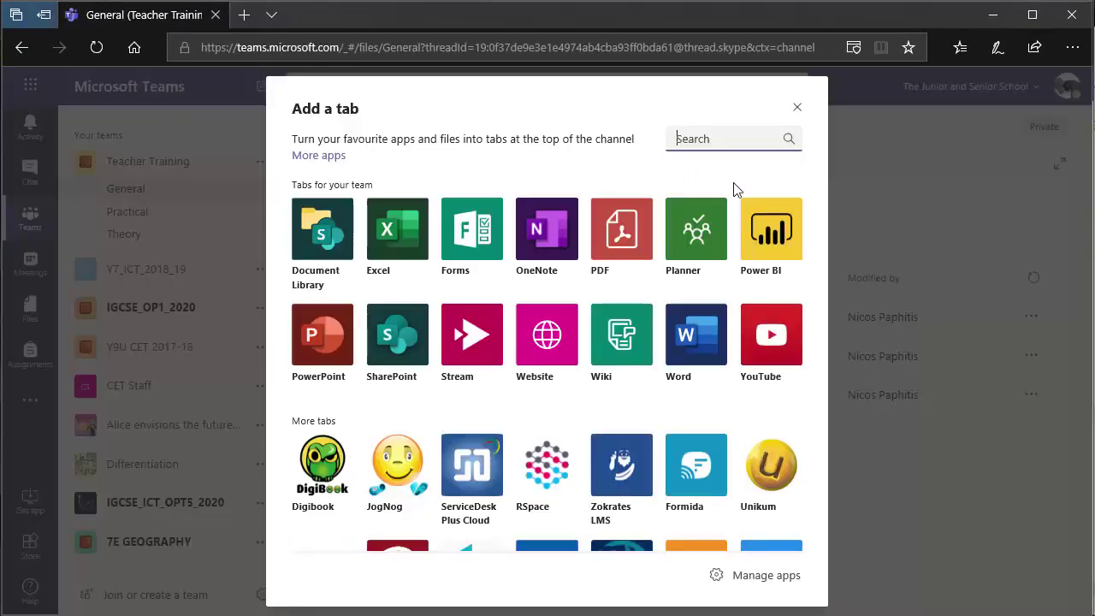
{"action": "scroll", "coordinate": [670, 308], "scroll_direction": "down", "scroll_amount": 10}
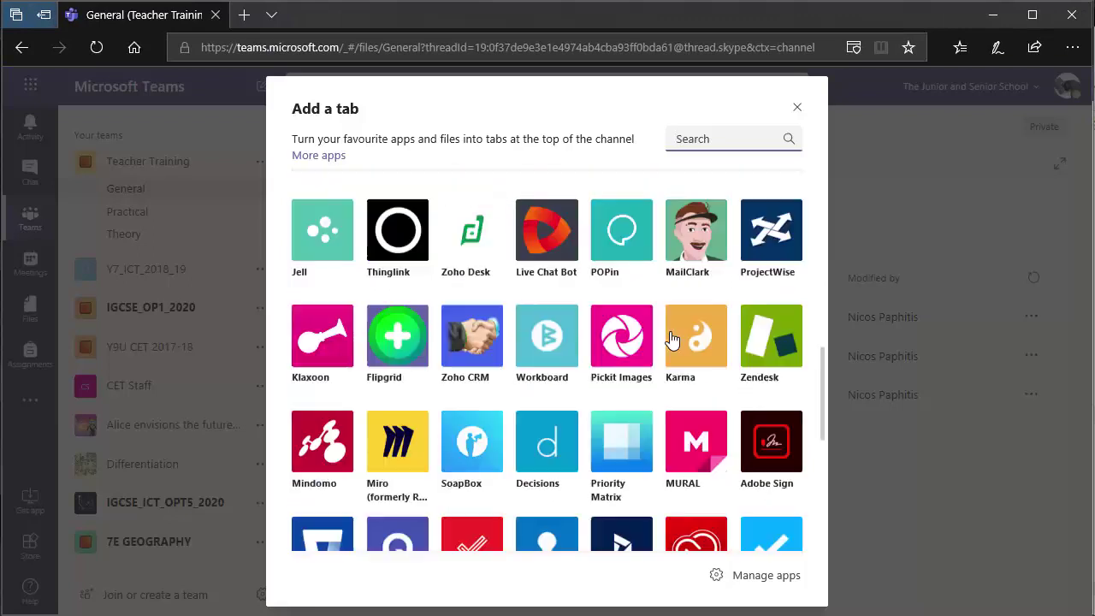
{"action": "scroll", "coordinate": [671, 340], "scroll_direction": "down", "scroll_amount": 5}
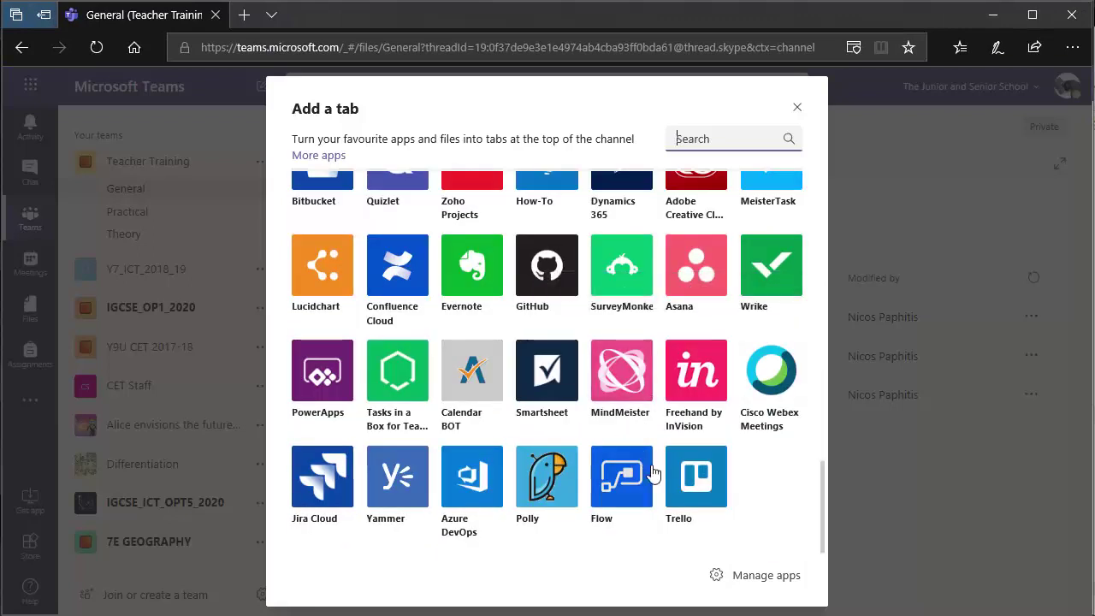
{"action": "scroll", "coordinate": [652, 471], "scroll_direction": "up", "scroll_amount": 10}
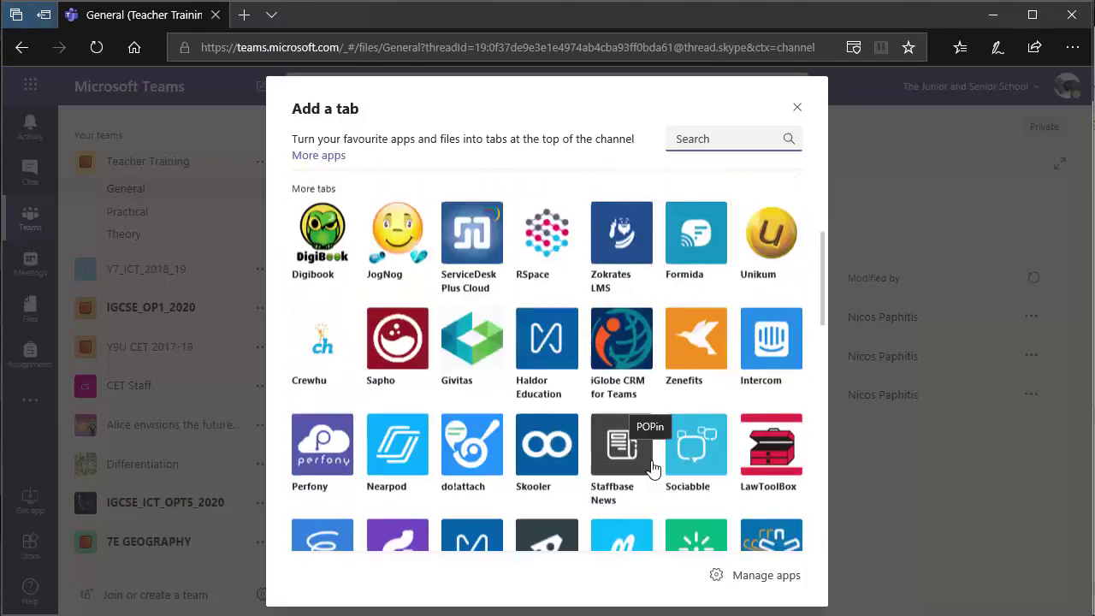
{"action": "scroll", "coordinate": [652, 470], "scroll_direction": "up", "scroll_amount": 3}
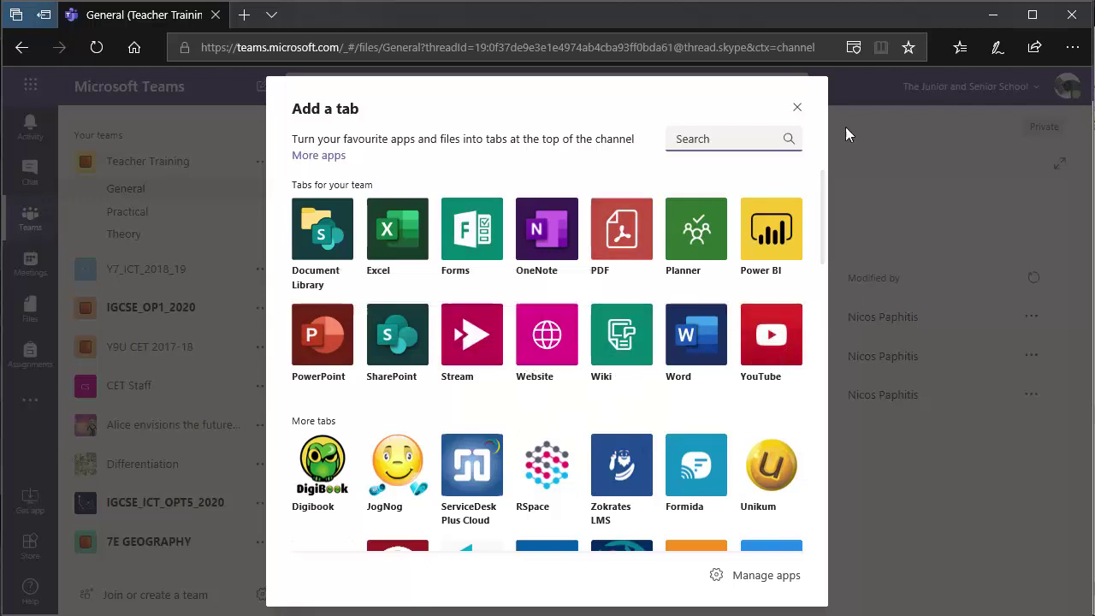
{"action": "left_click", "coordinate": [797, 107]}
Start adding a PowerPoint tab to the General channel.
{"action": "left_click", "coordinate": [460, 409]}
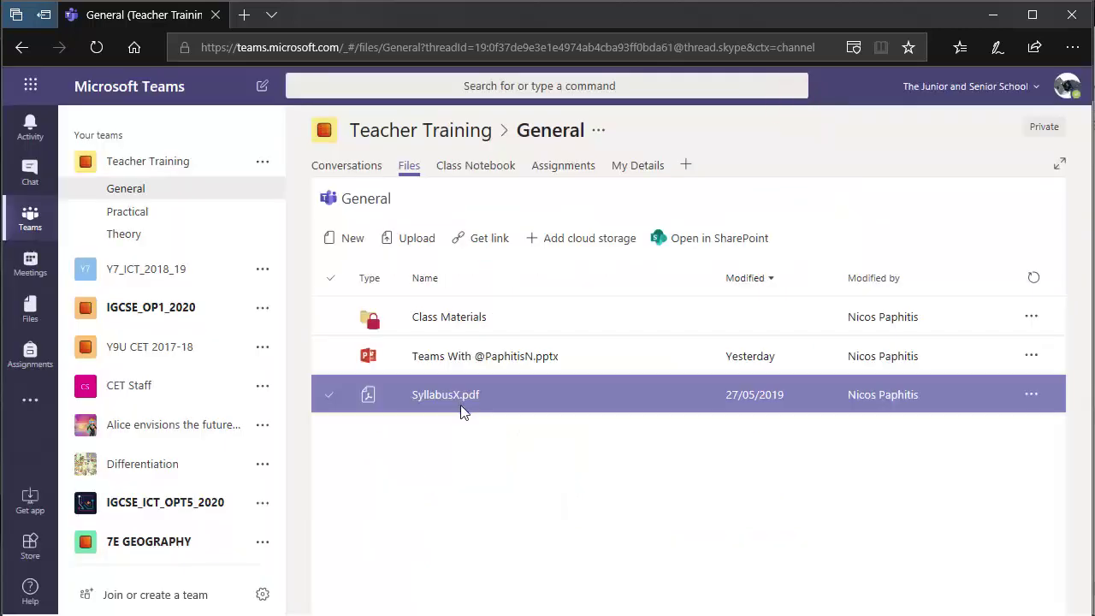
{"action": "left_click", "coordinate": [426, 368]}
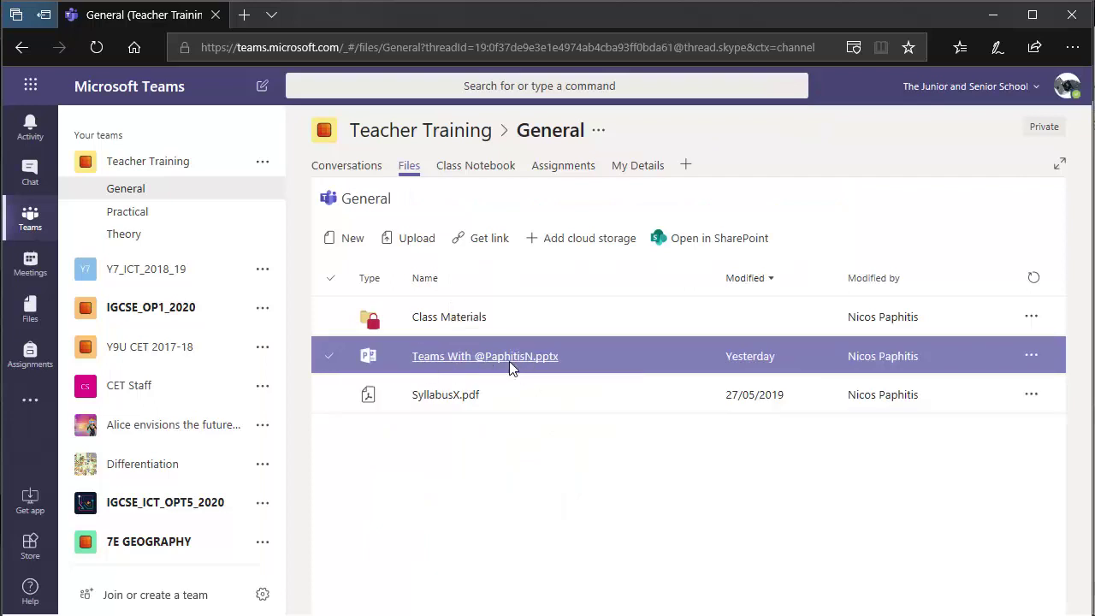
{"action": "left_click", "coordinate": [602, 222]}
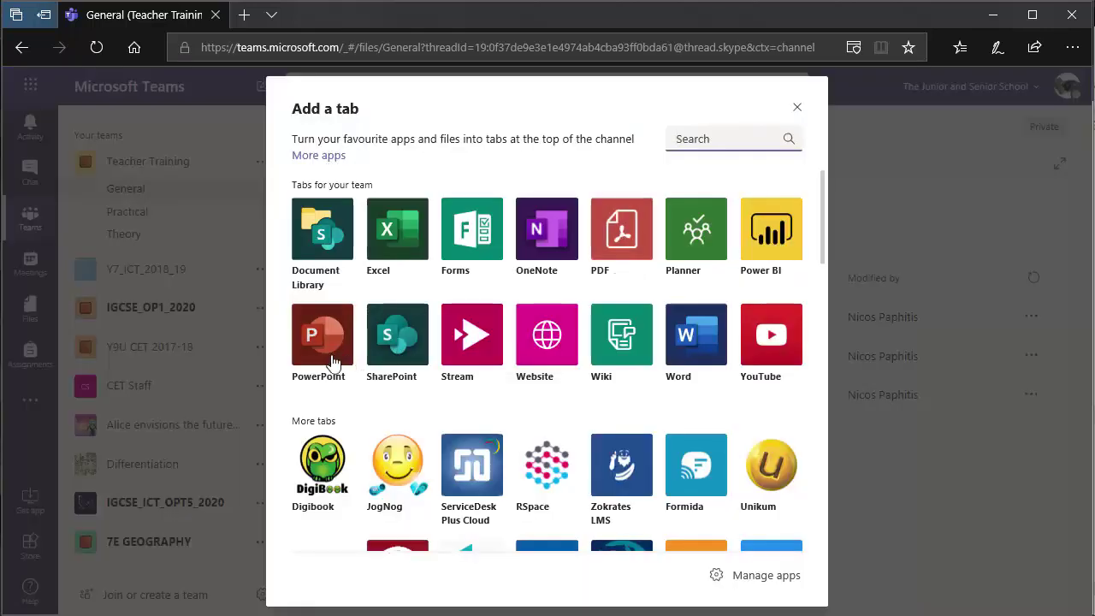
{"action": "left_click", "coordinate": [323, 359]}
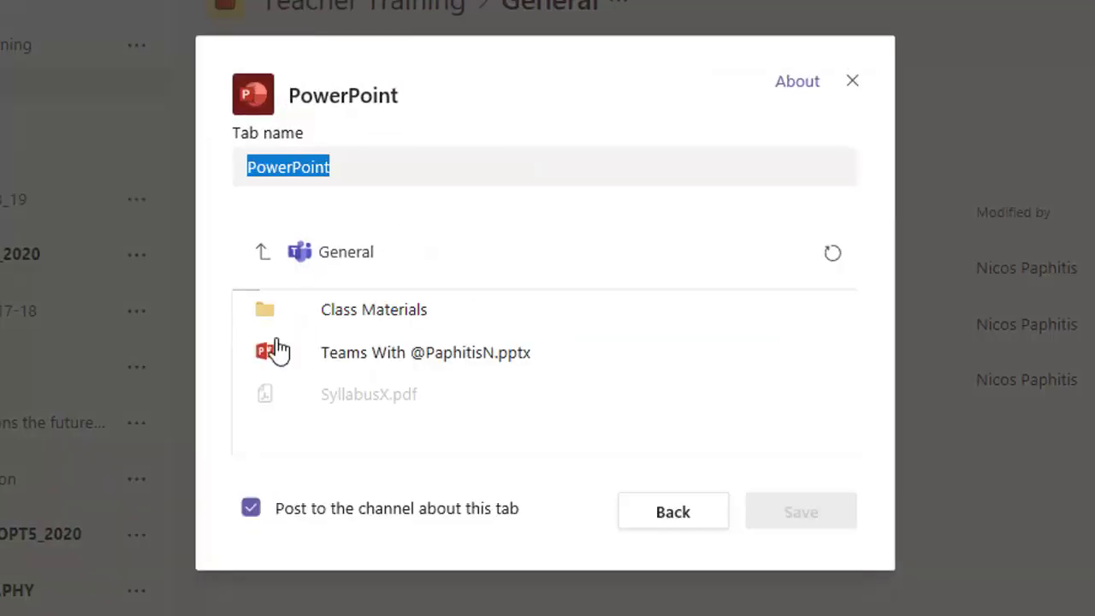
{"action": "left_click", "coordinate": [410, 355]}
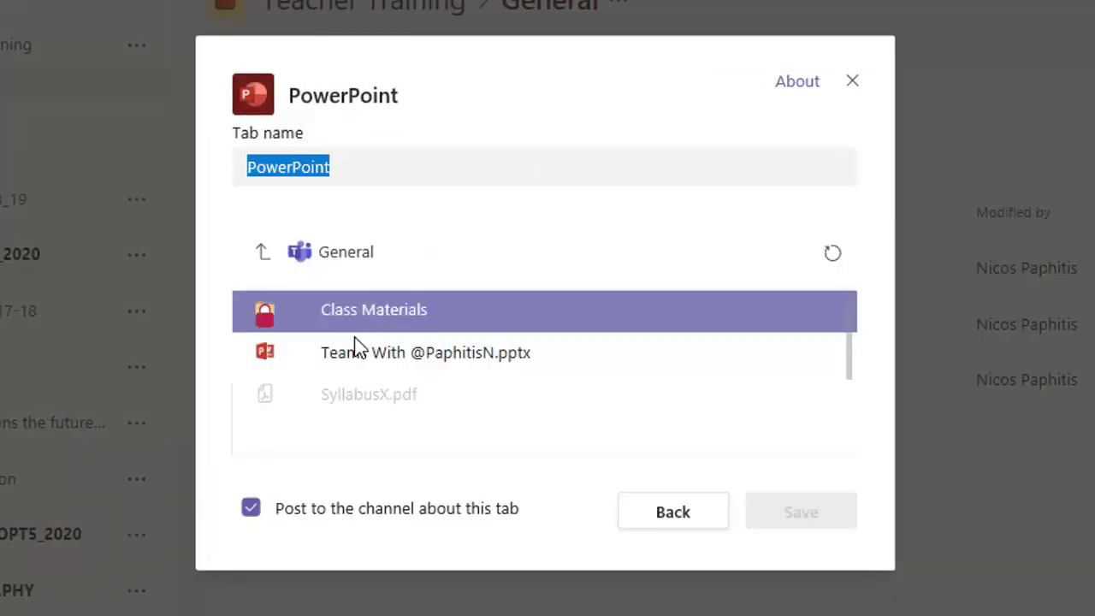
Look through the list of teams as file sources and choose the Teams presentation from the General folder of Teacher Training.
{"action": "left_click", "coordinate": [261, 253]}
{"action": "left_click", "coordinate": [254, 257]}
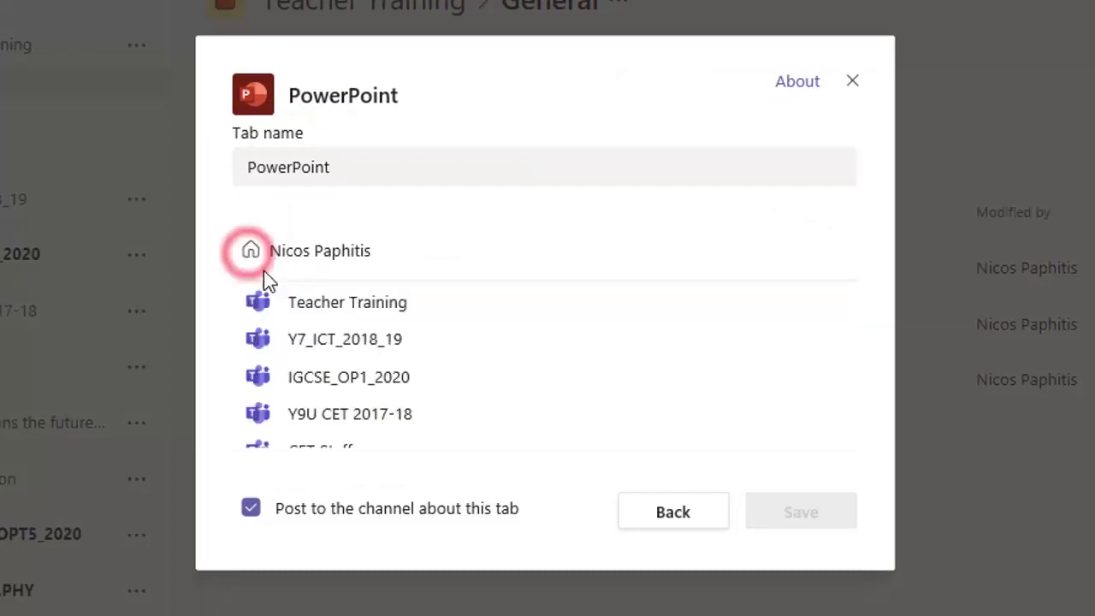
{"action": "left_click", "coordinate": [307, 310]}
{"action": "scroll", "coordinate": [337, 372], "scroll_direction": "down", "scroll_amount": 3}
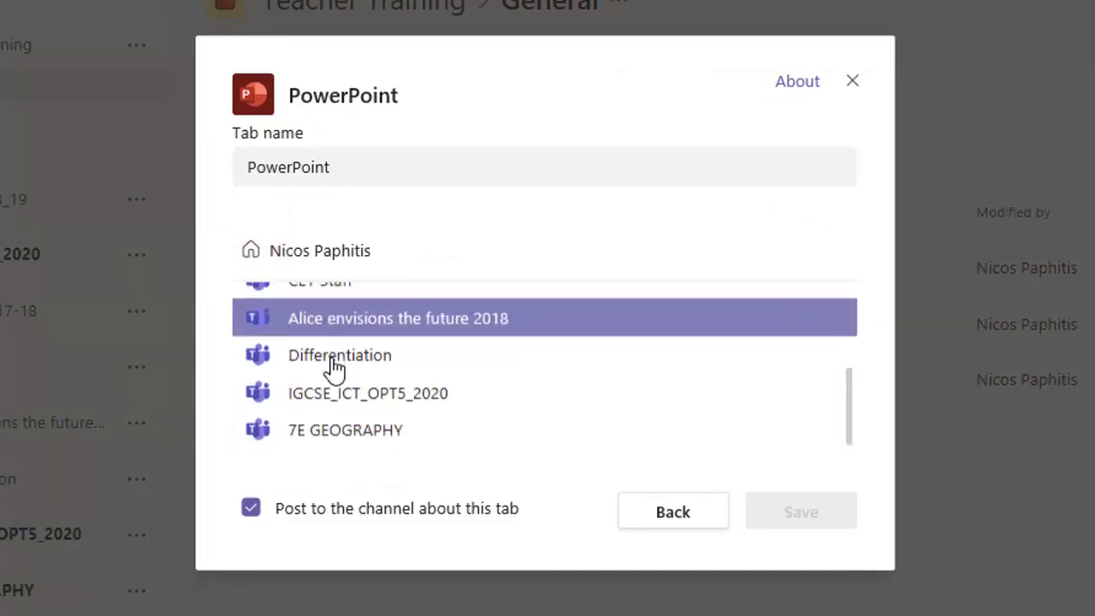
{"action": "scroll", "coordinate": [334, 359], "scroll_direction": "up", "scroll_amount": 2}
{"action": "scroll", "coordinate": [335, 366], "scroll_direction": "up", "scroll_amount": 1}
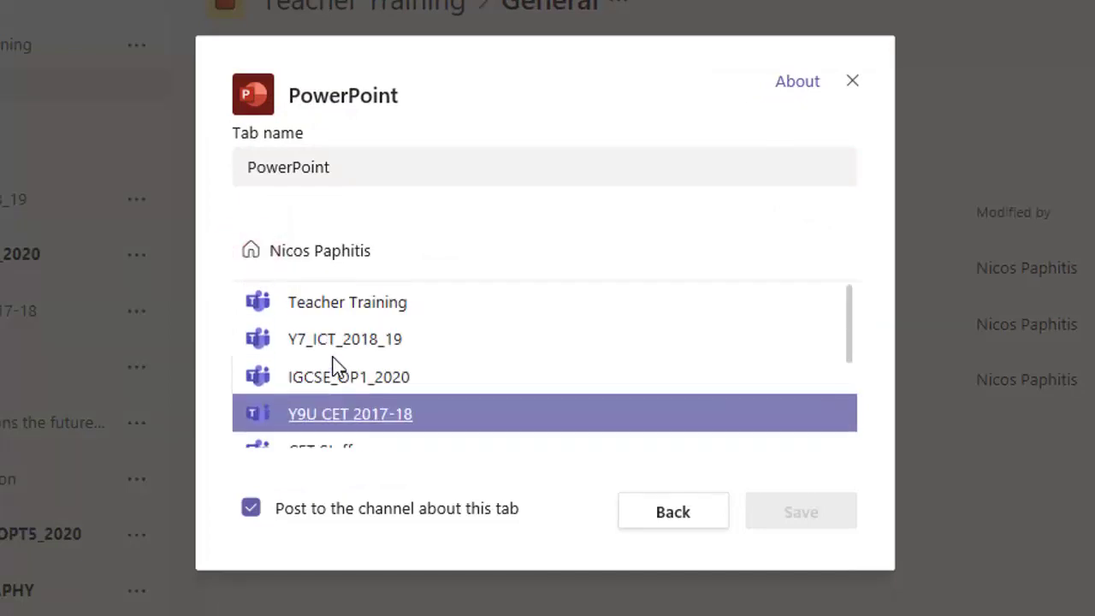
{"action": "left_click", "coordinate": [377, 310]}
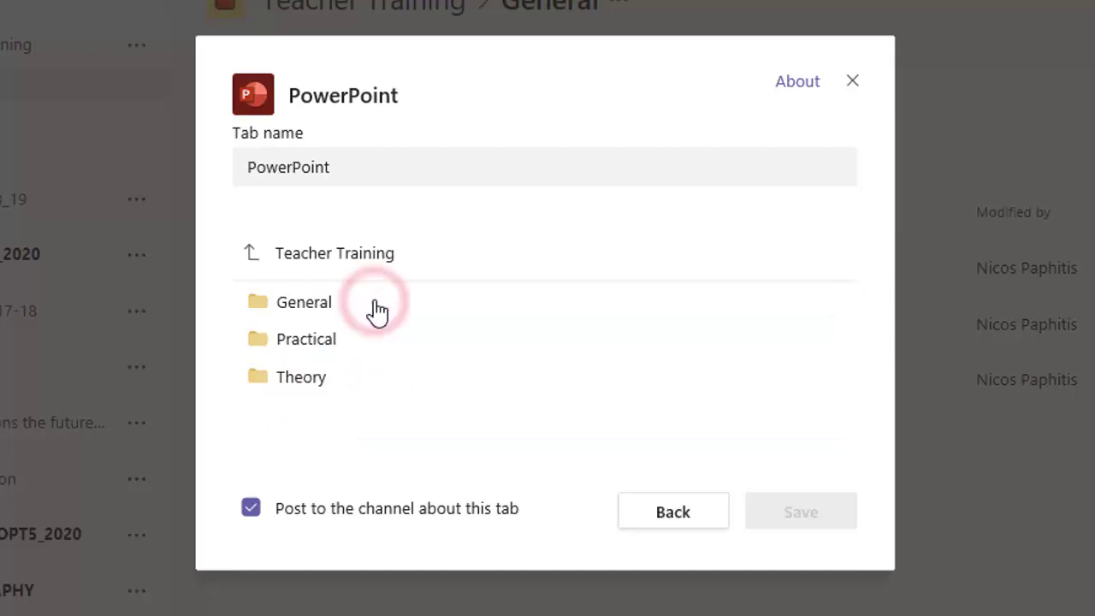
{"action": "left_click", "coordinate": [323, 306]}
{"action": "left_click", "coordinate": [381, 361]}
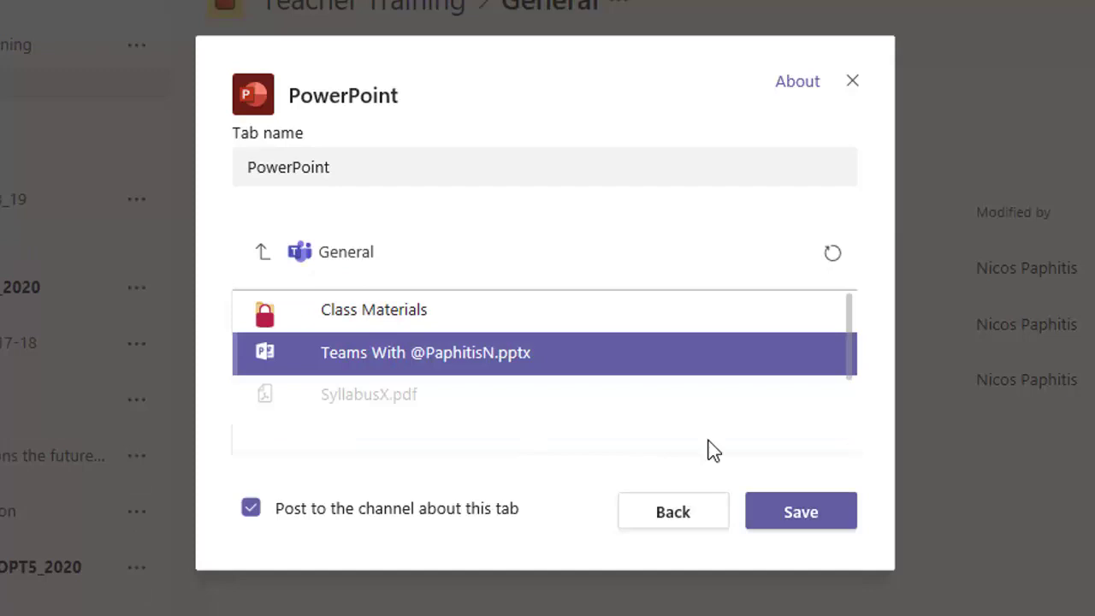
Name the tab "week 3 presentation", save it, and compare it with the General channel's files.
{"action": "left_click_drag", "start_coordinate": [356, 168], "coordinate": [168, 171]}
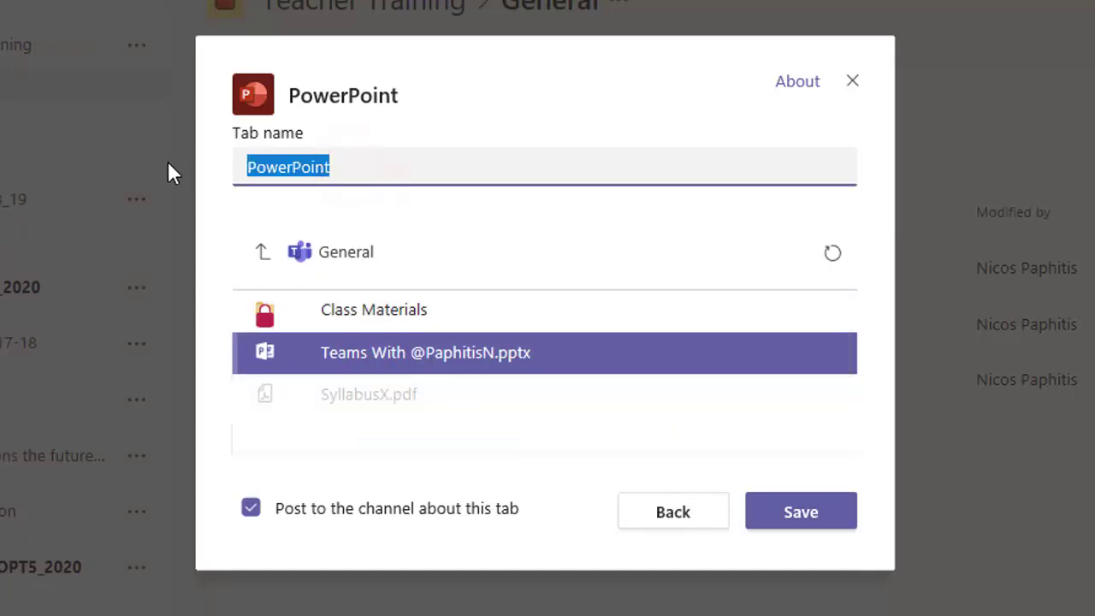
{"action": "type", "text": "wee"}
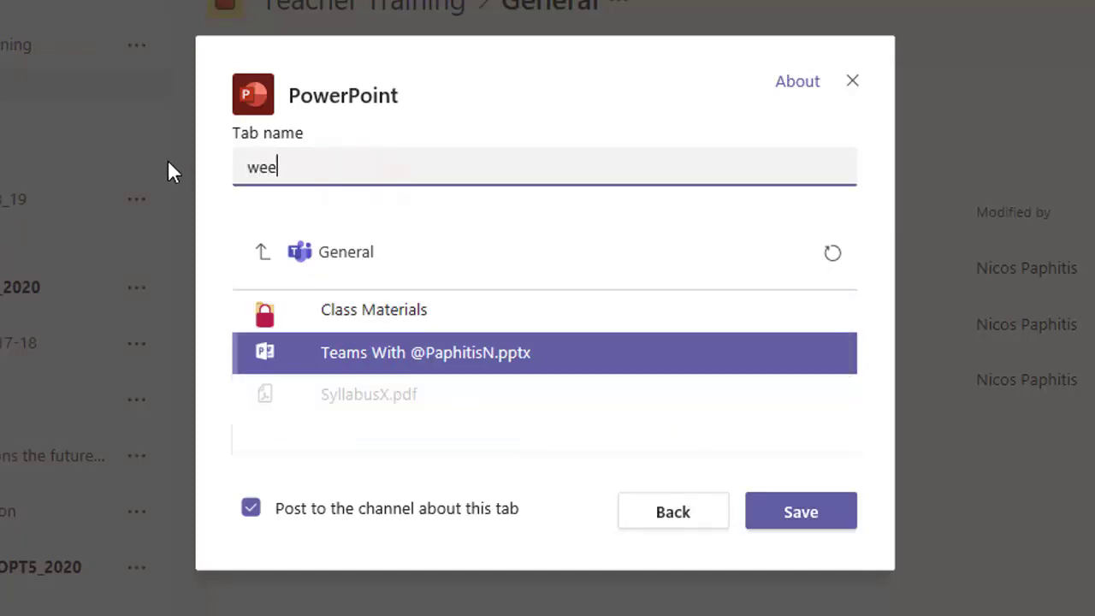
{"action": "type", "text": "k 3 presentation"}
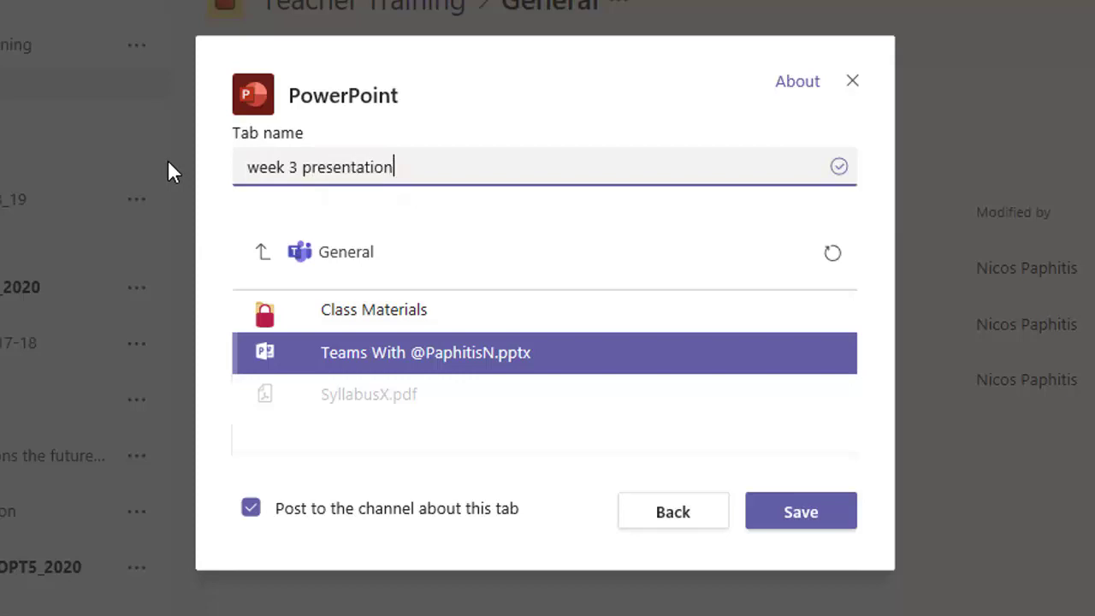
{"action": "left_click", "coordinate": [774, 513]}
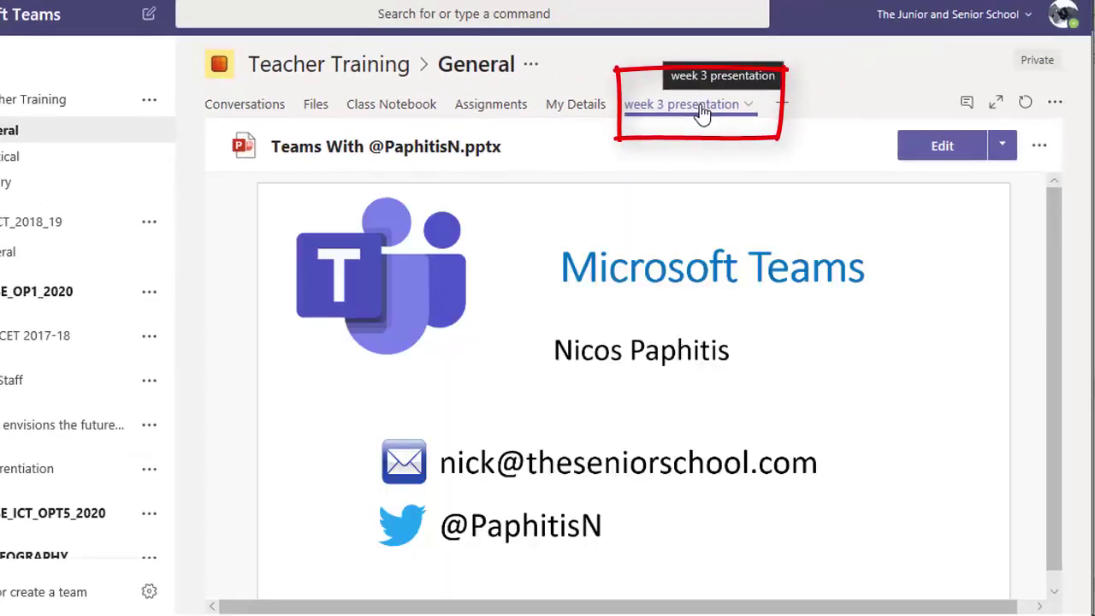
{"action": "left_click", "coordinate": [315, 110]}
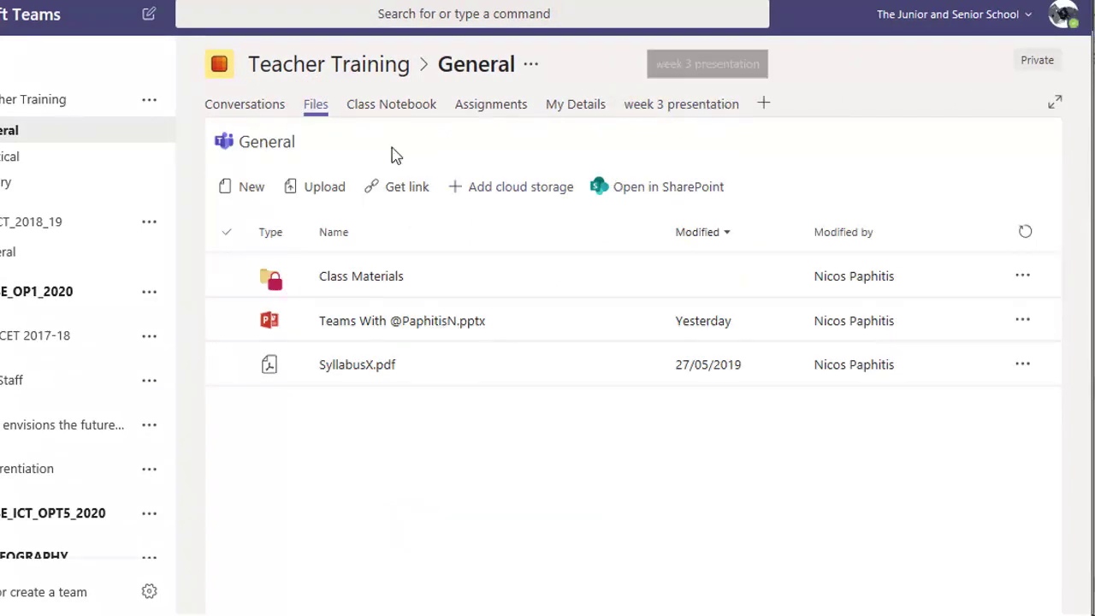
{"action": "left_click", "coordinate": [701, 111]}
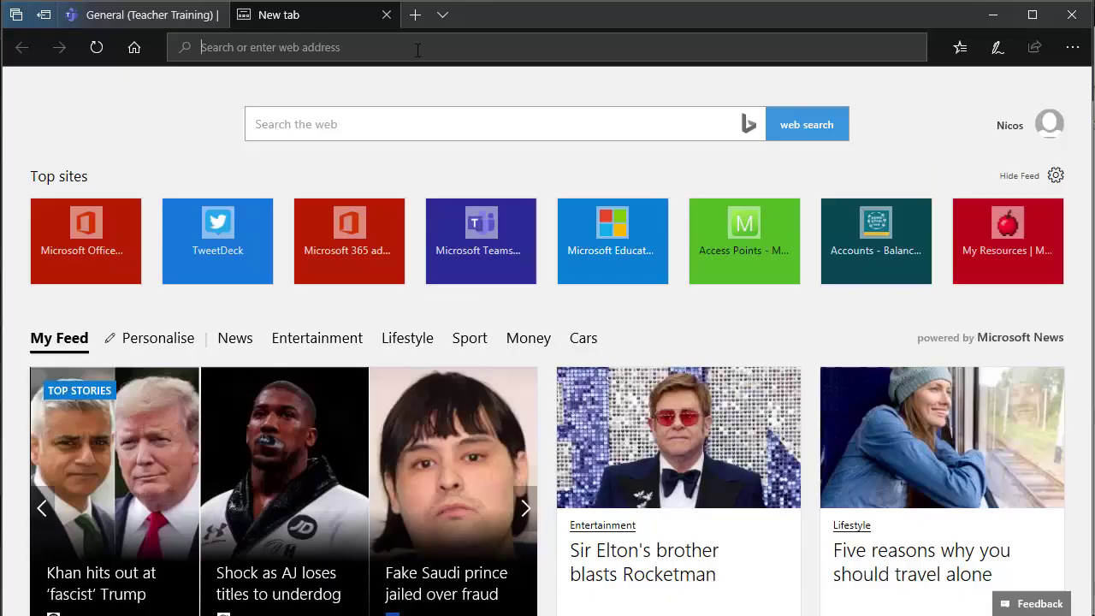
Search the web for "youtube backing storage" in a new browser tab.
{"action": "type", "text": "youtube ba"}
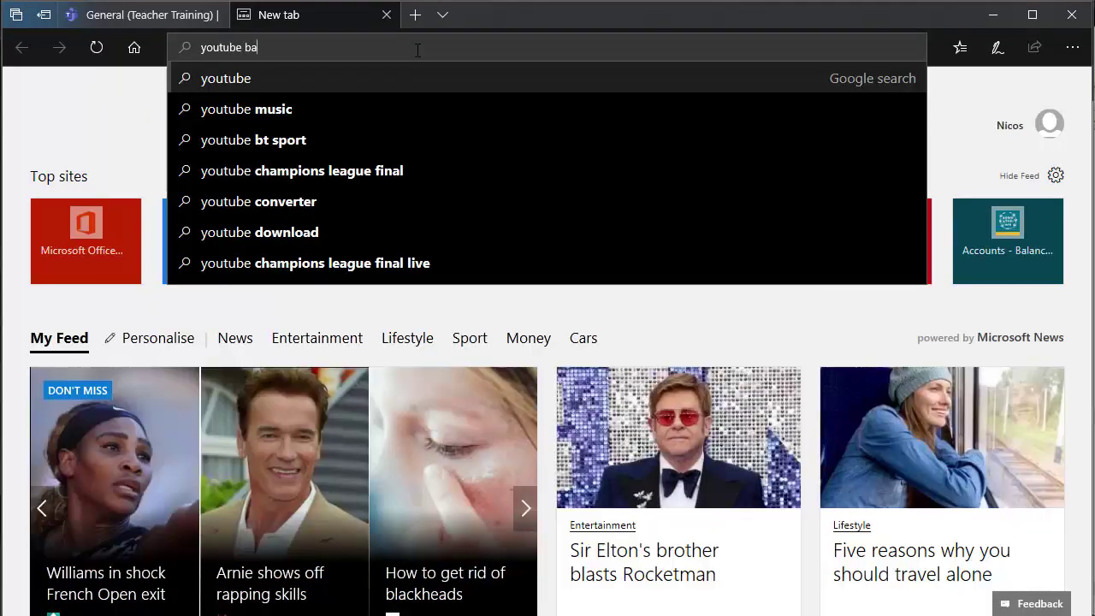
{"action": "type", "text": "cking "}
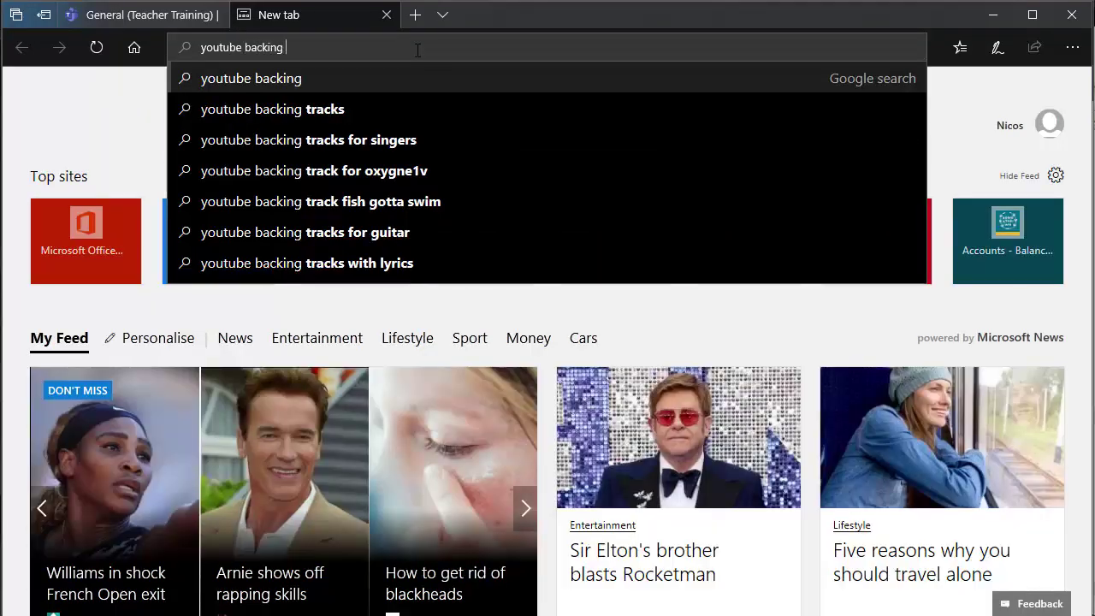
{"action": "type", "text": "storage"}
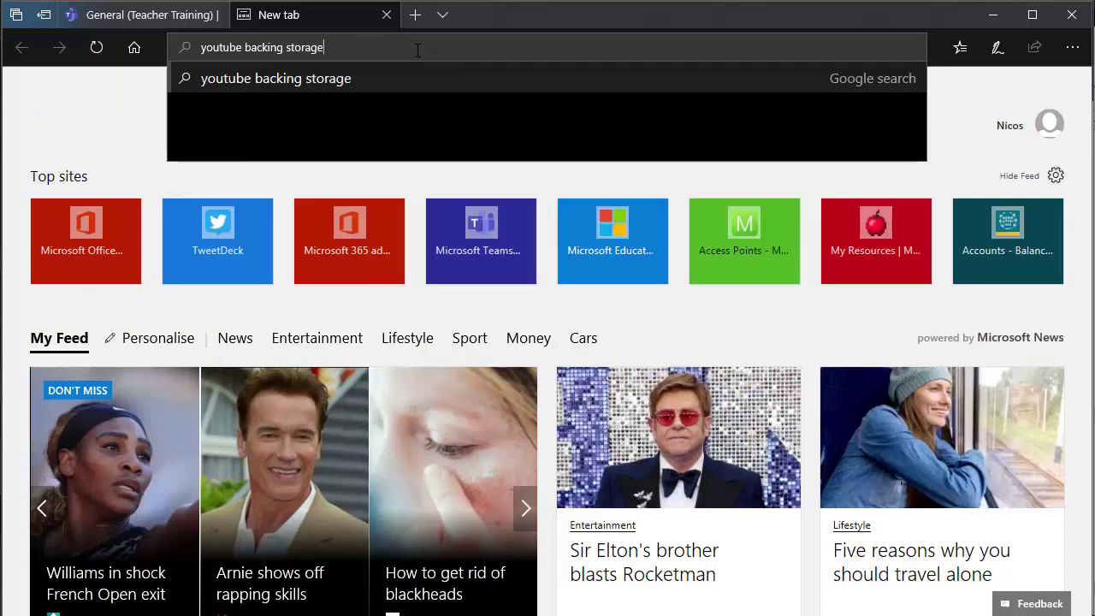
{"action": "key", "text": "Return"}
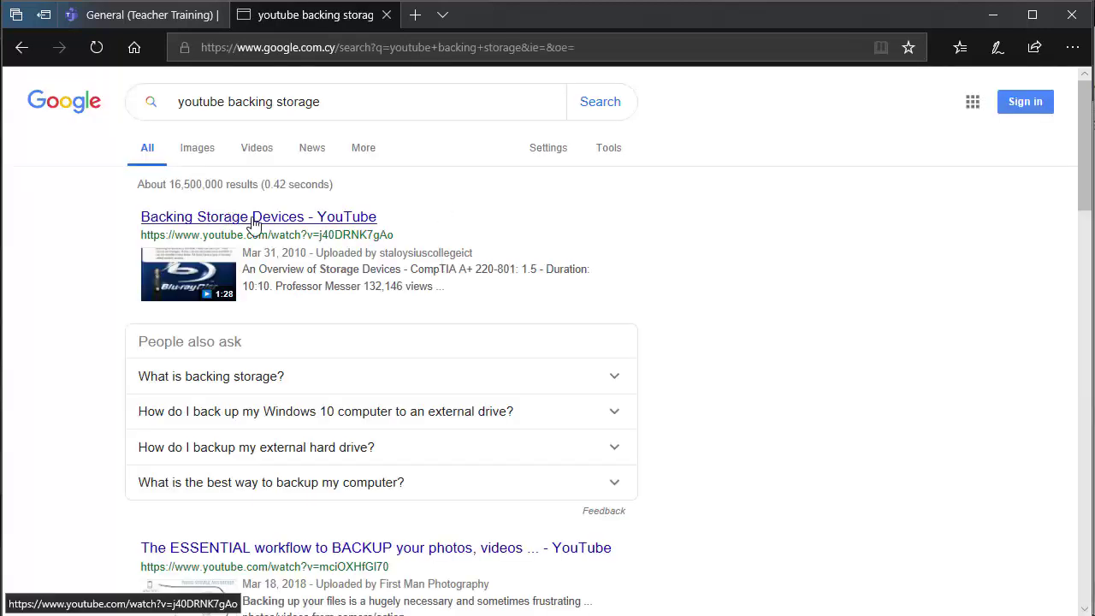
Copy the address of the Backing Storage Devices YouTube video found in the search and close its browser tab.
{"action": "left_click", "coordinate": [255, 221]}
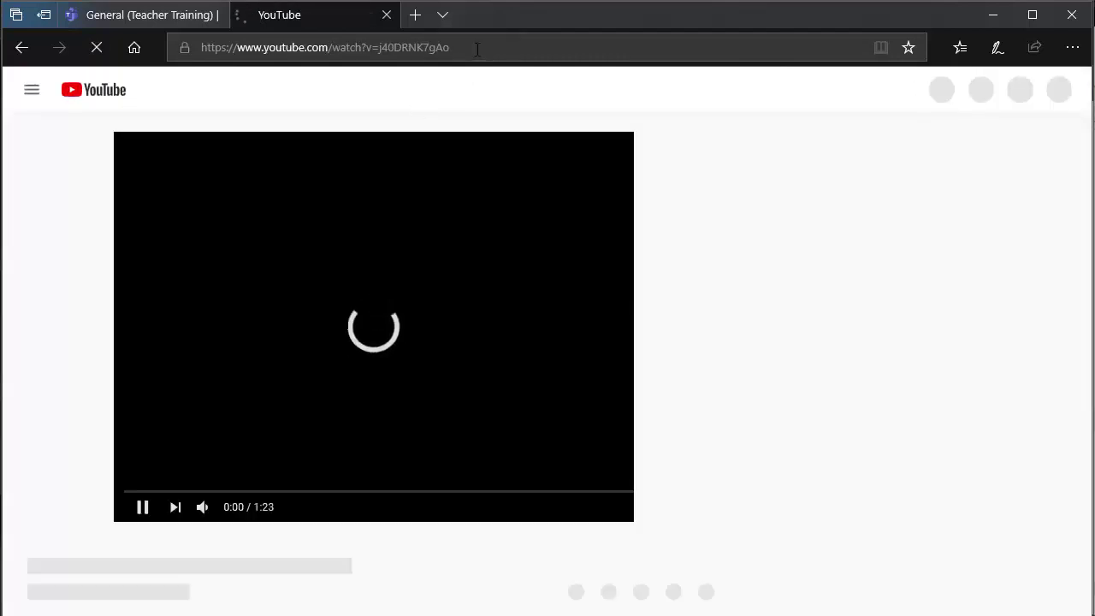
{"action": "left_click", "coordinate": [477, 49]}
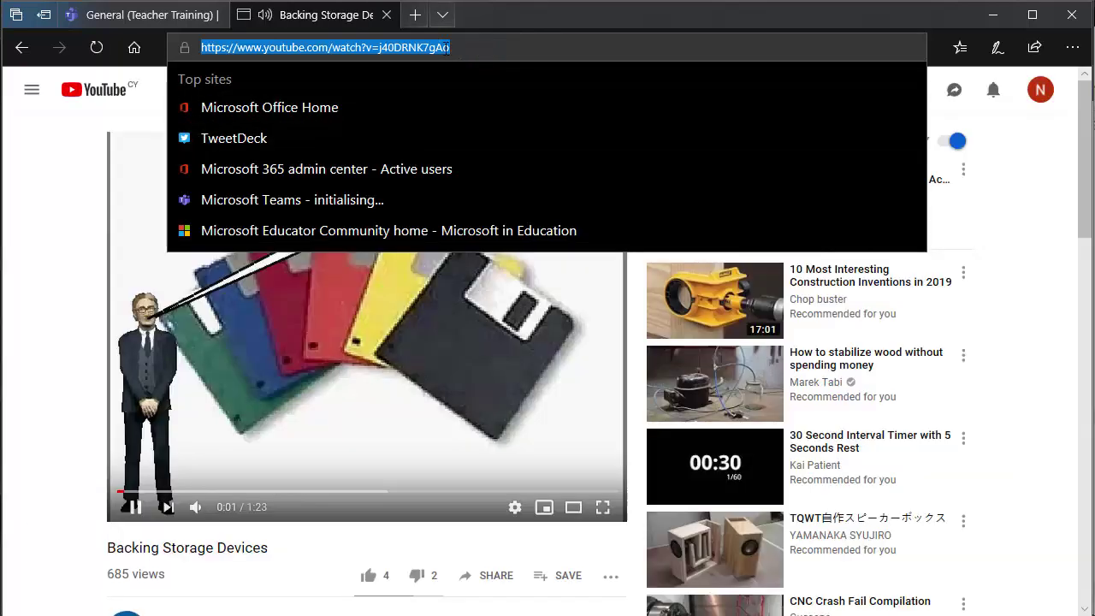
{"action": "right_click", "coordinate": [450, 47]}
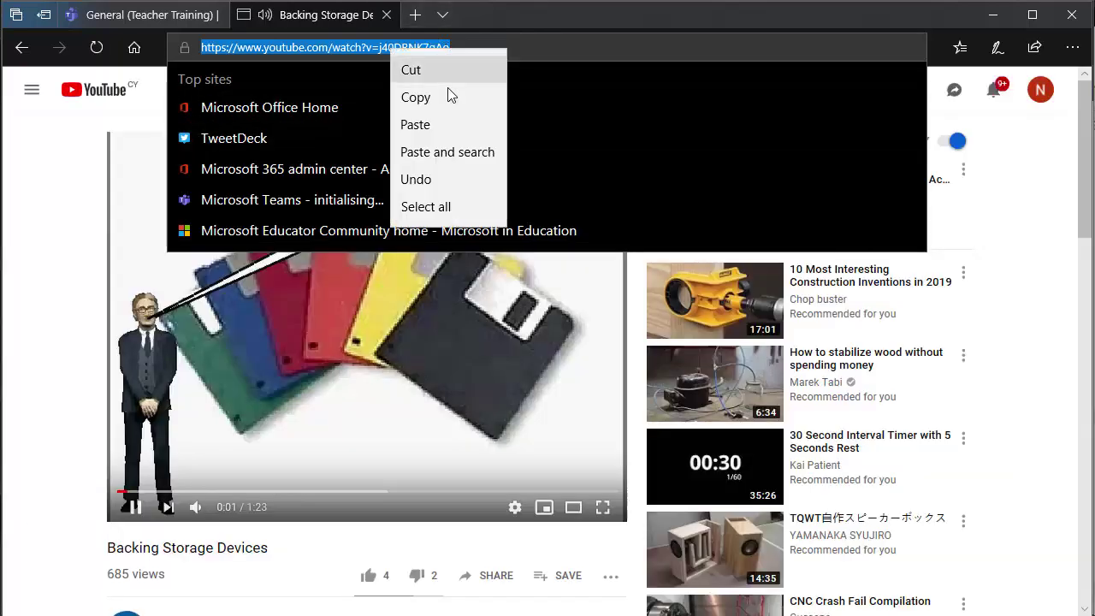
{"action": "left_click", "coordinate": [448, 93]}
{"action": "left_click", "coordinate": [385, 17]}
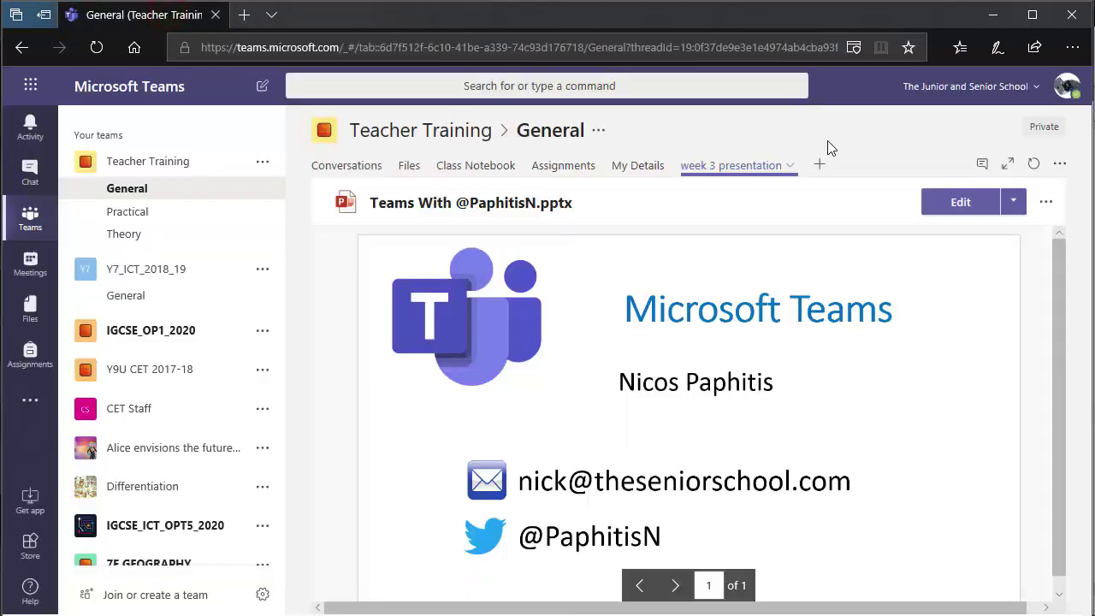
Add a YouTube tab to the General channel using the copied Backing Storage Devices video link, keeping the channel post option enabled.
{"action": "left_click", "coordinate": [819, 167]}
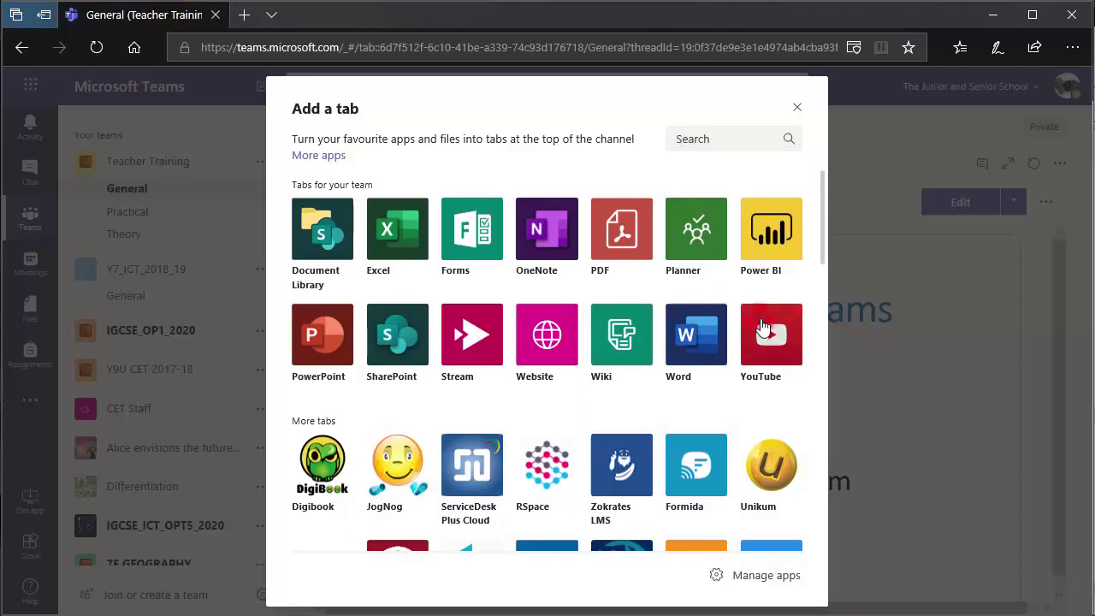
{"action": "key", "text": "Escape"}
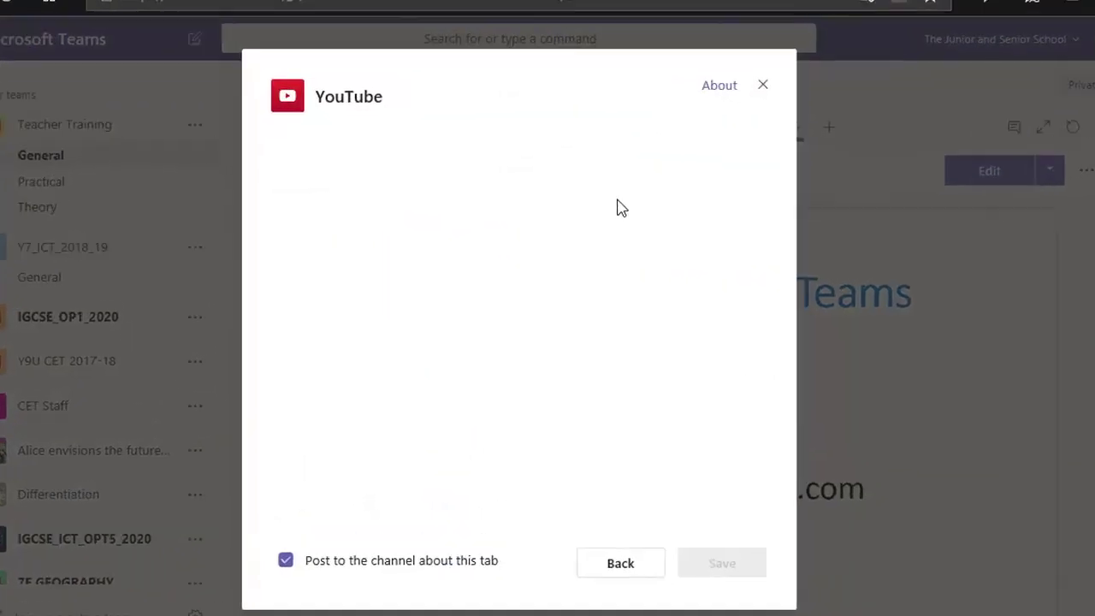
{"action": "left_click", "coordinate": [433, 150]}
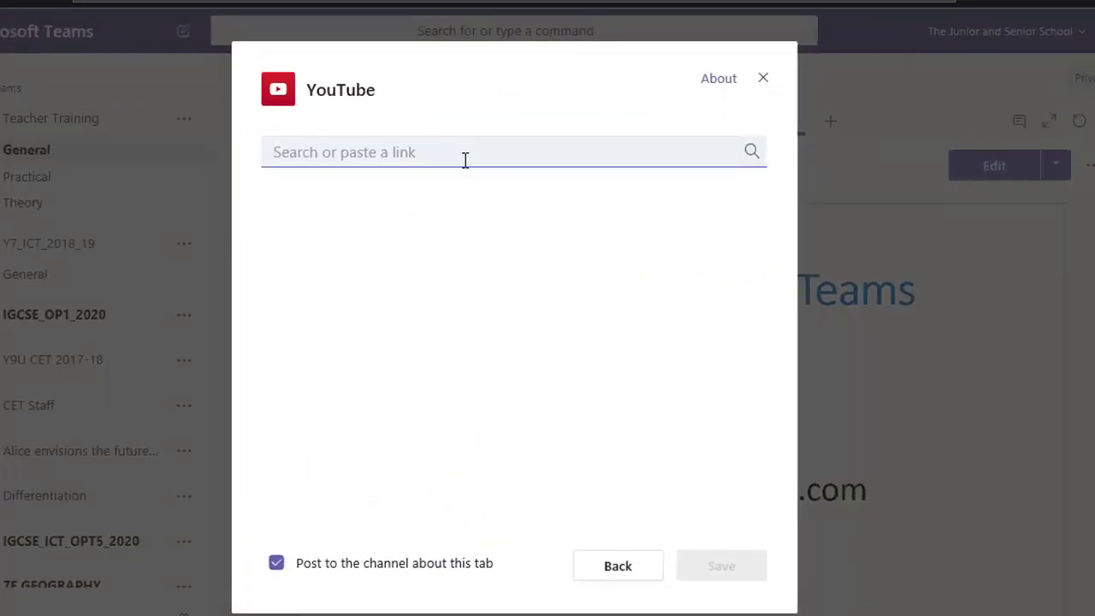
{"action": "key", "text": "ctrl+v"}
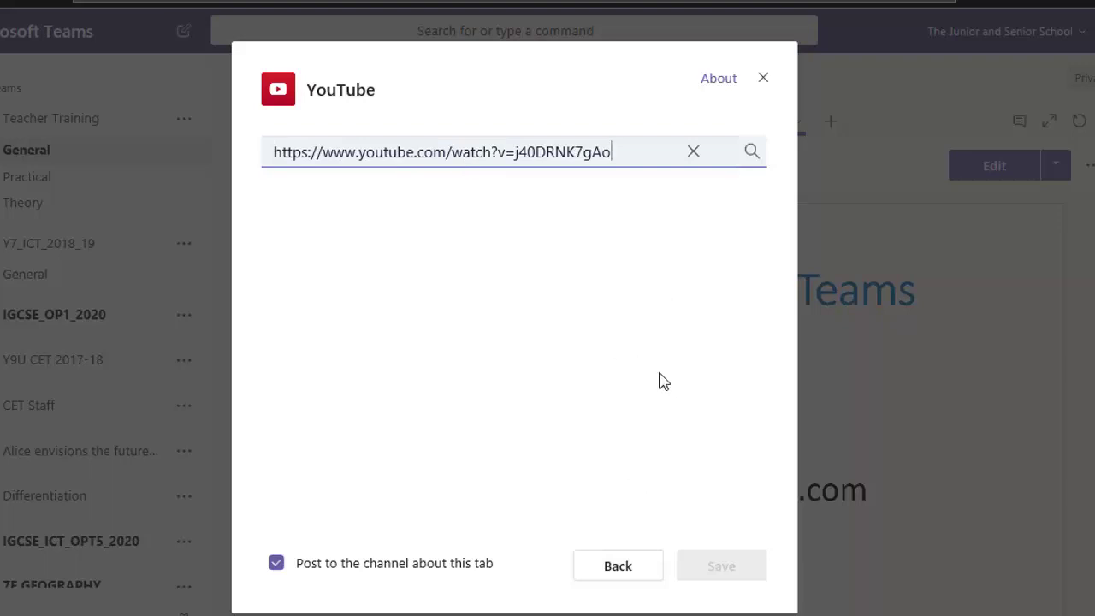
{"action": "key", "text": "Return"}
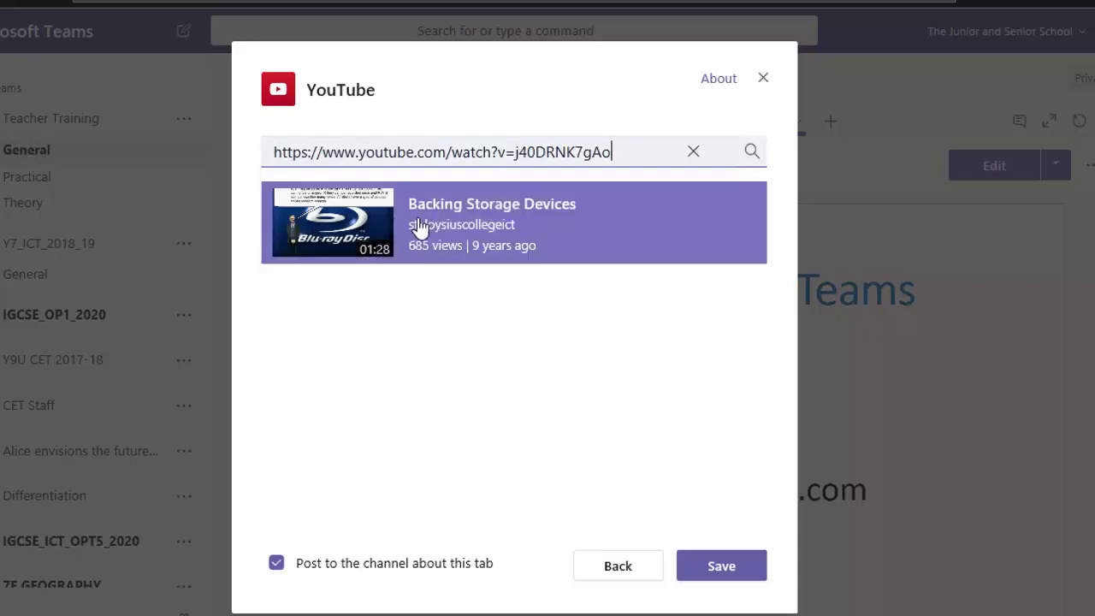
{"action": "left_click", "coordinate": [751, 567]}
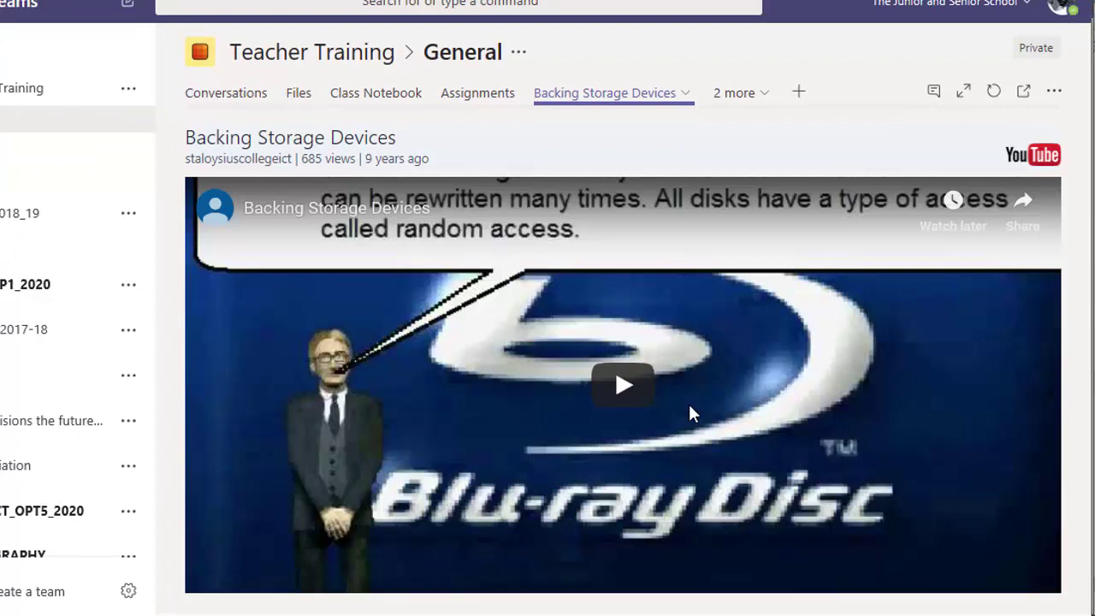
Play the Backing Storage Devices video inside its tab, skip through its parts, and check the channel's collapsed tabs.
{"action": "left_click", "coordinate": [768, 94]}
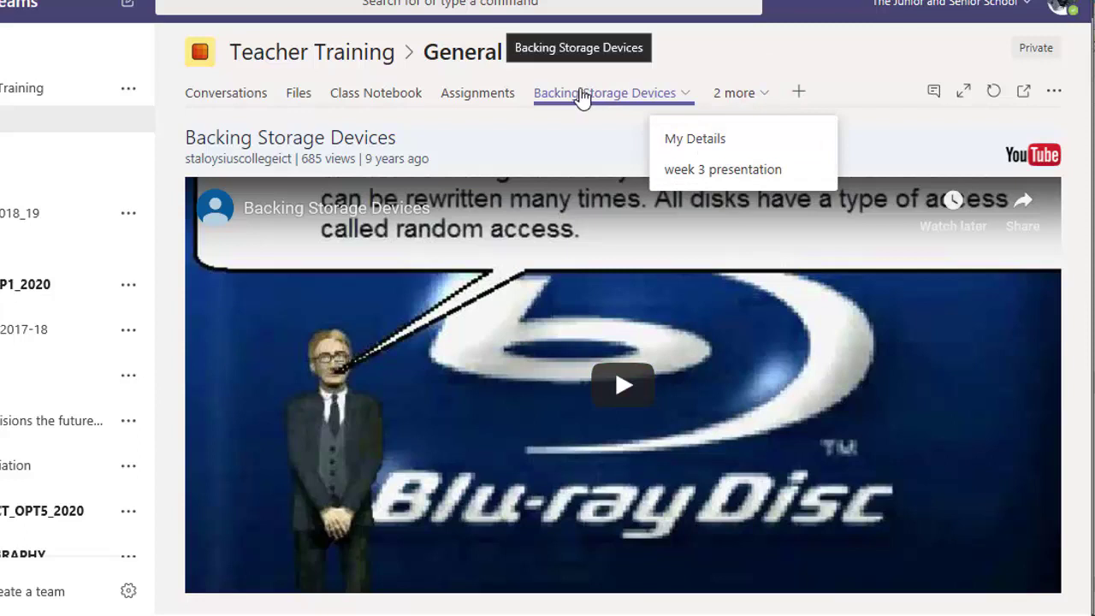
{"action": "left_click", "coordinate": [656, 395]}
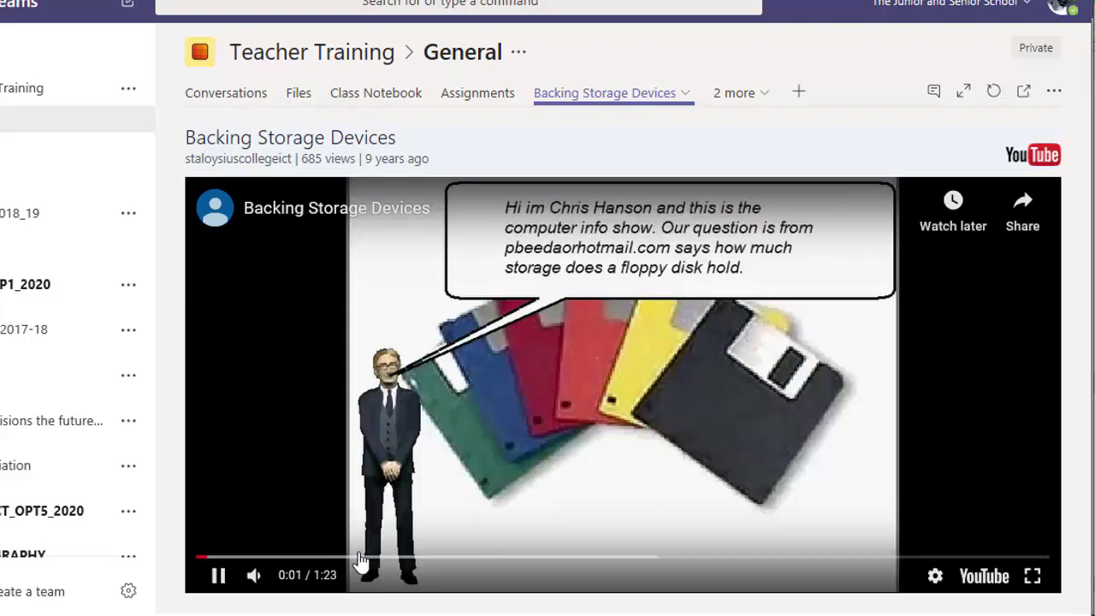
{"action": "left_click", "coordinate": [346, 558]}
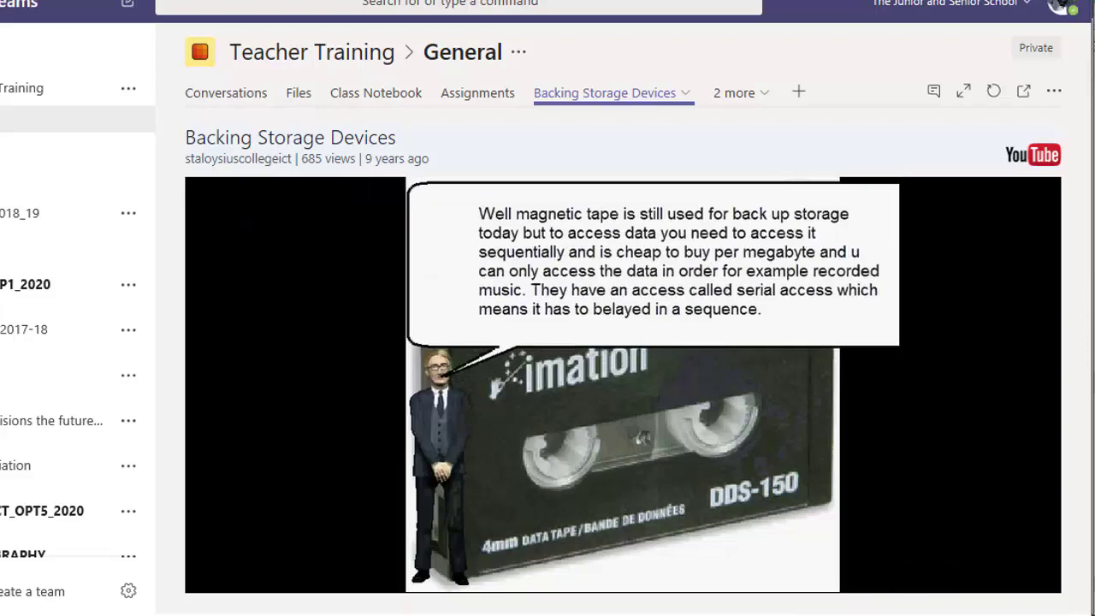
{"action": "mouse_move", "coordinate": [724, 557]}
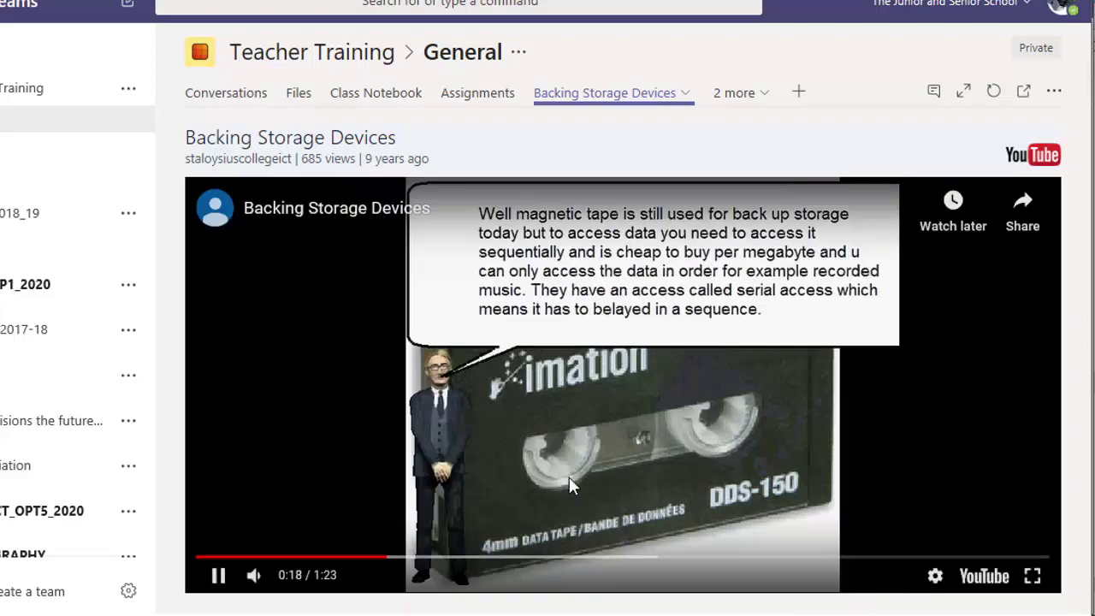
{"action": "mouse_move", "coordinate": [255, 577]}
{"action": "left_click", "coordinate": [313, 577]}
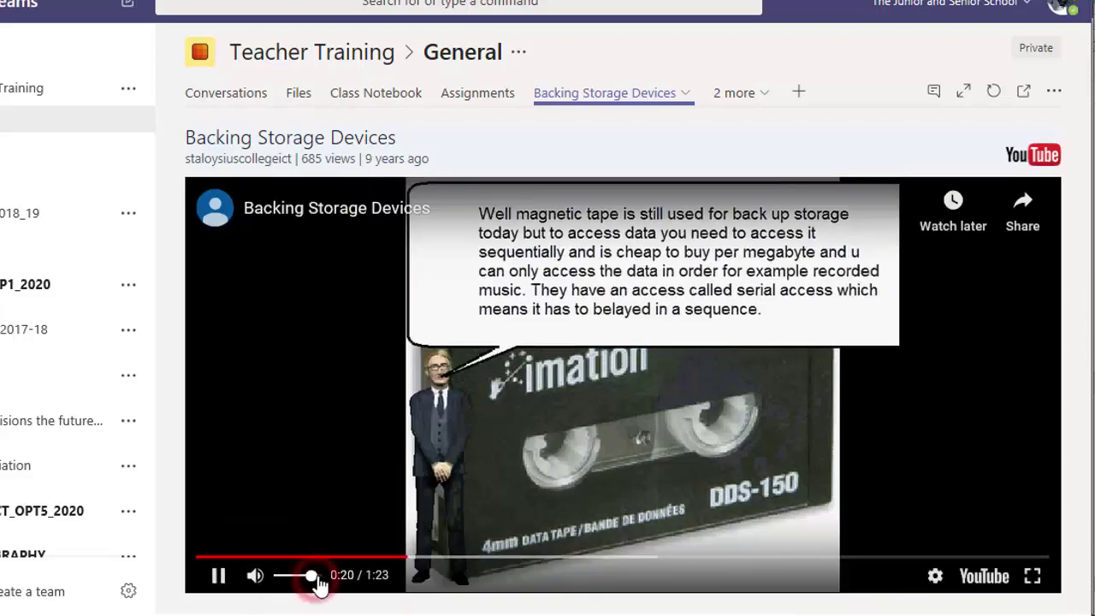
{"action": "left_click", "coordinate": [483, 560]}
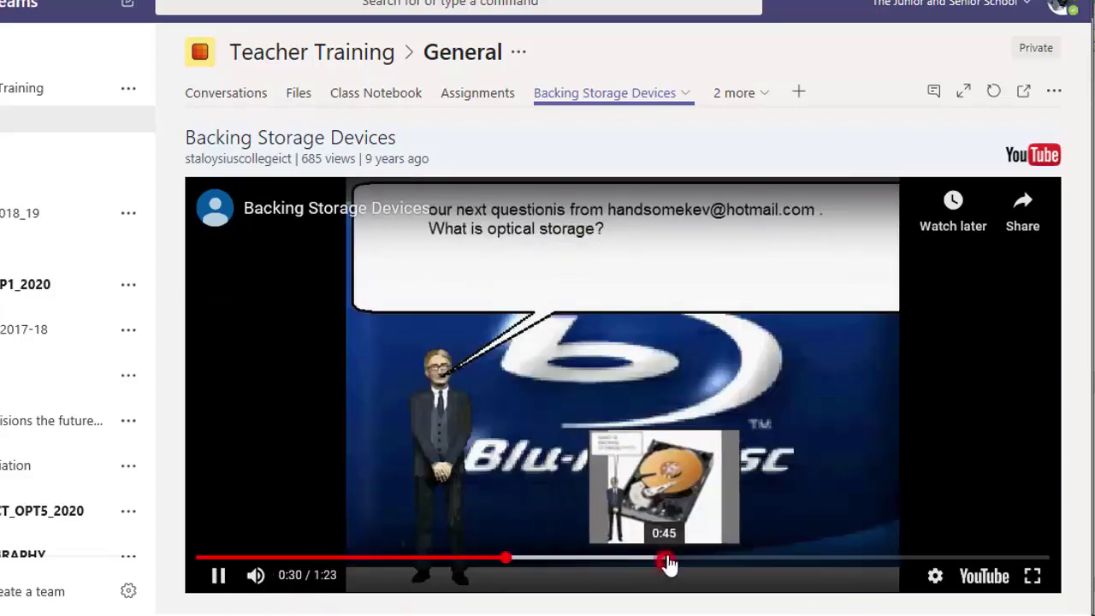
{"action": "left_click", "coordinate": [666, 560]}
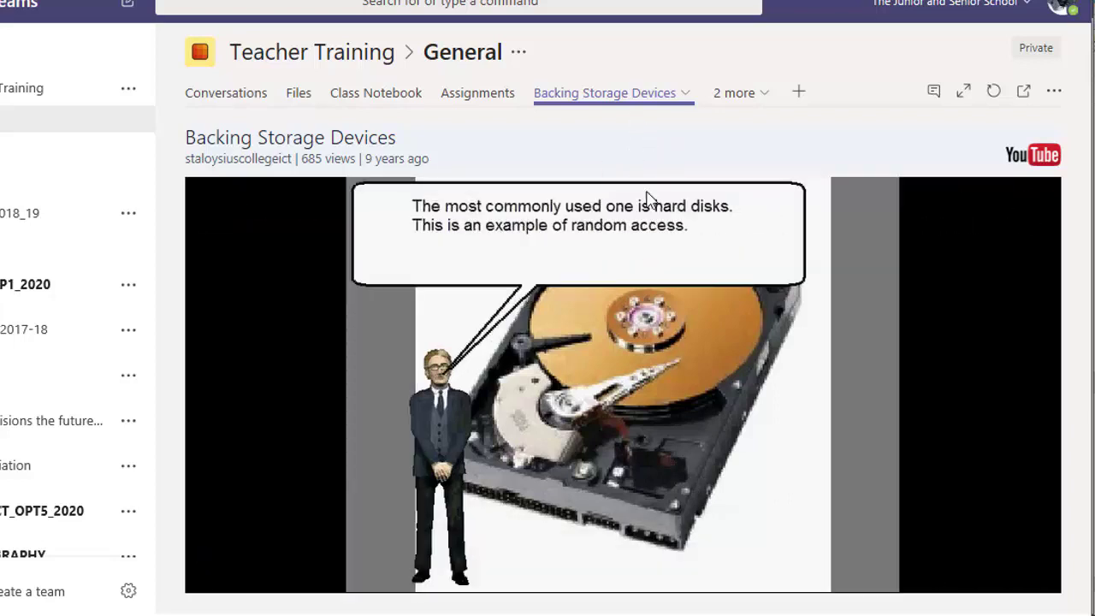
{"action": "left_click", "coordinate": [763, 93]}
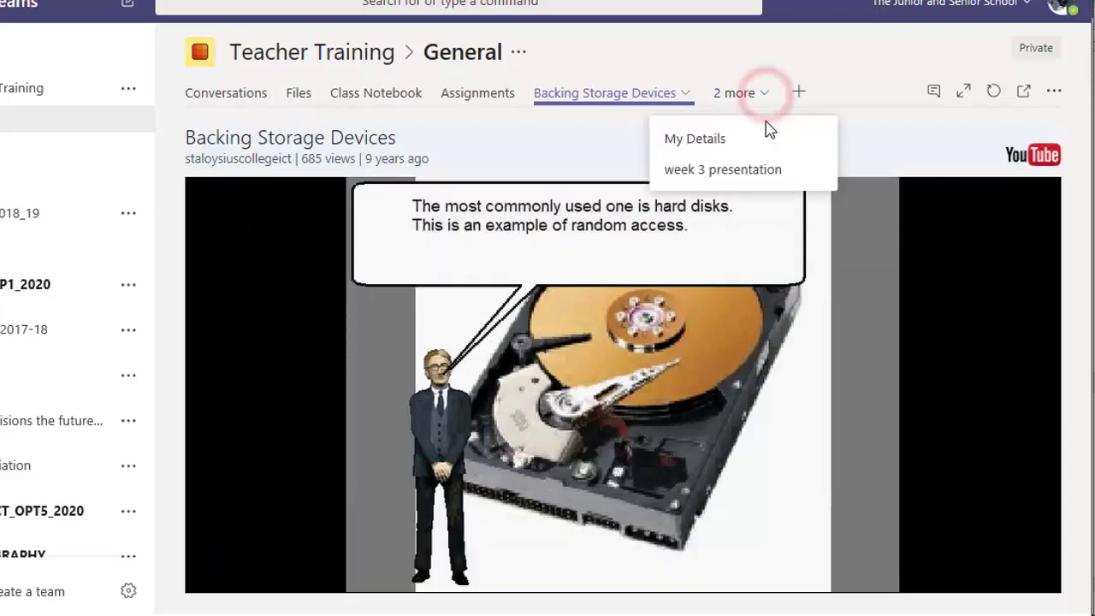
{"action": "left_click", "coordinate": [630, 189]}
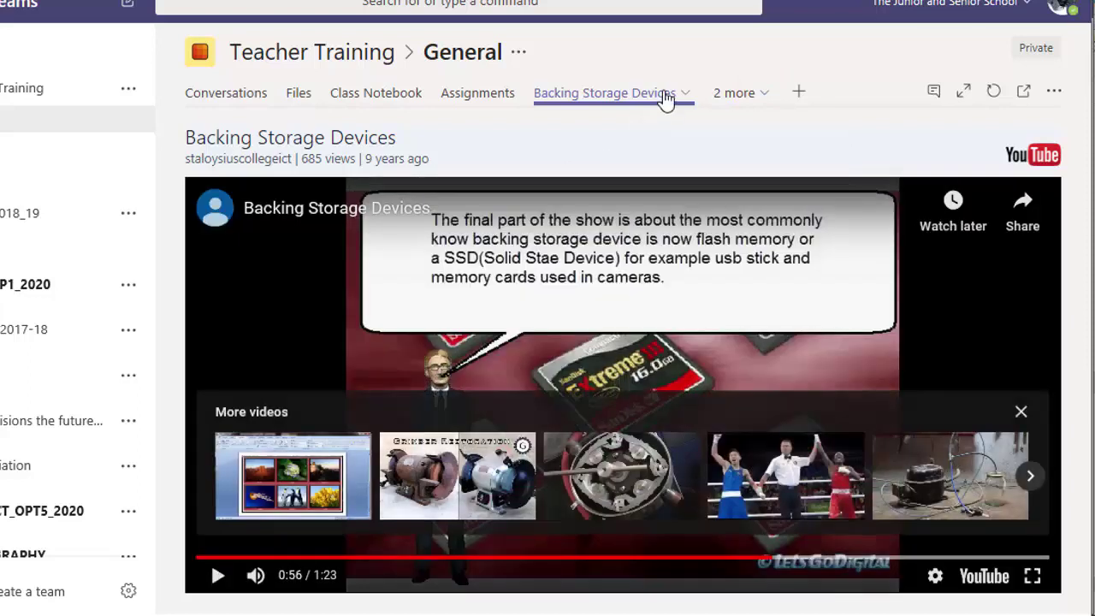
Remove the Backing Storage Devices tab from the General channel.
{"action": "left_click", "coordinate": [686, 94]}
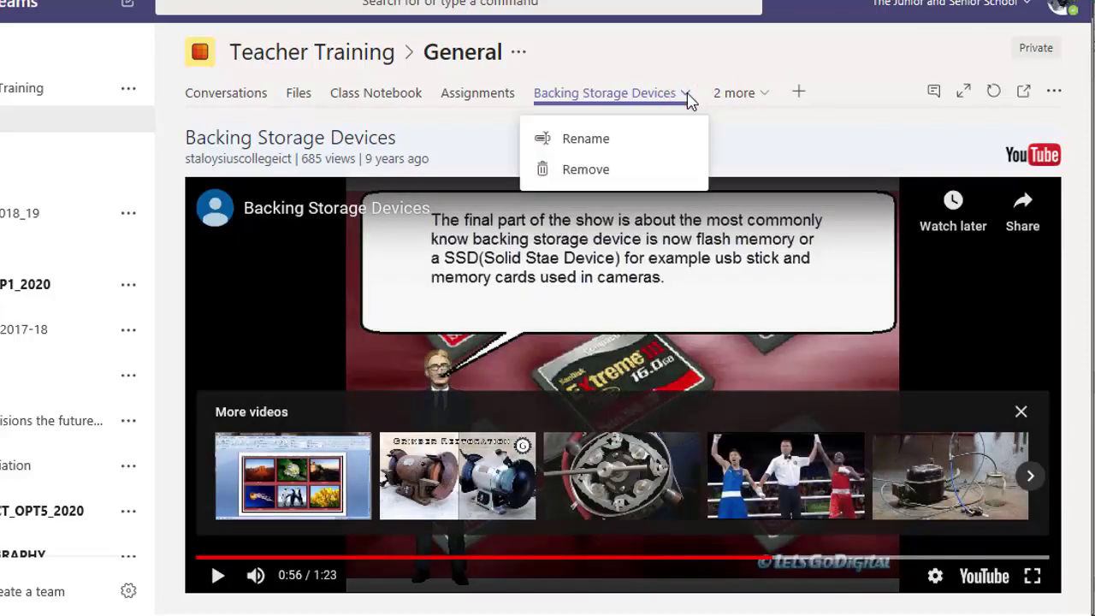
{"action": "left_click", "coordinate": [627, 173]}
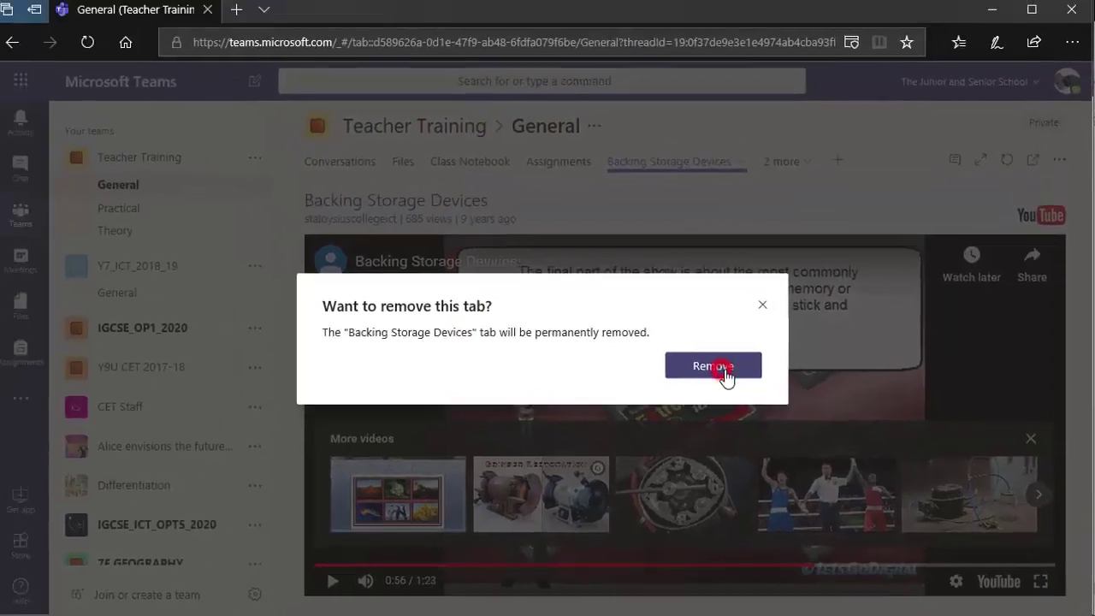
{"action": "left_click", "coordinate": [673, 328]}
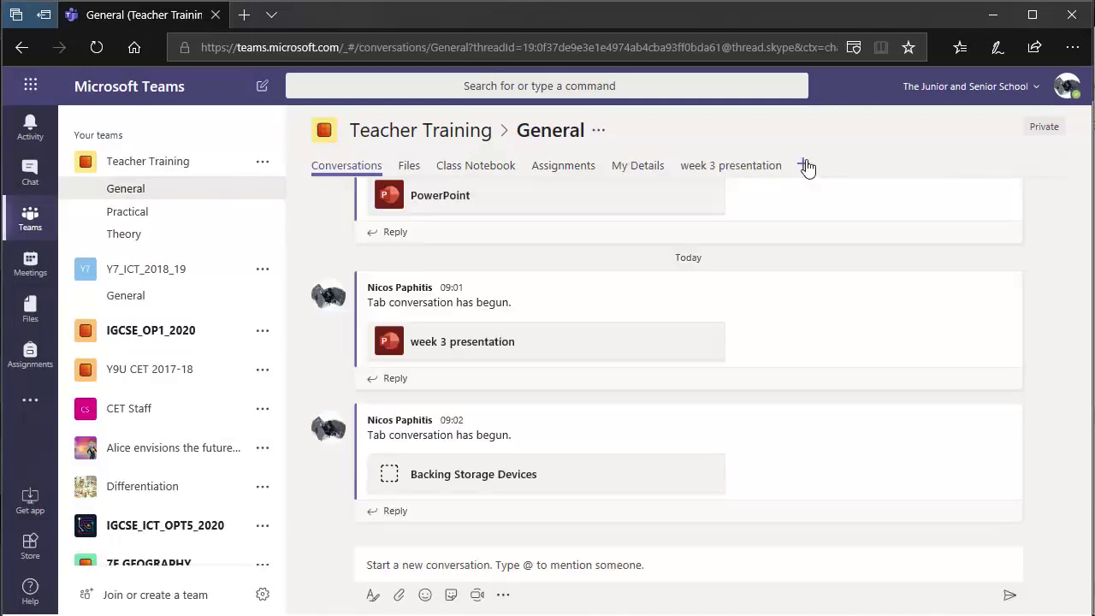
Search the web for "kahoot" in a new browser tab and open the kahoot.com site.
{"action": "left_click", "coordinate": [244, 15]}
{"action": "left_click", "coordinate": [453, 47]}
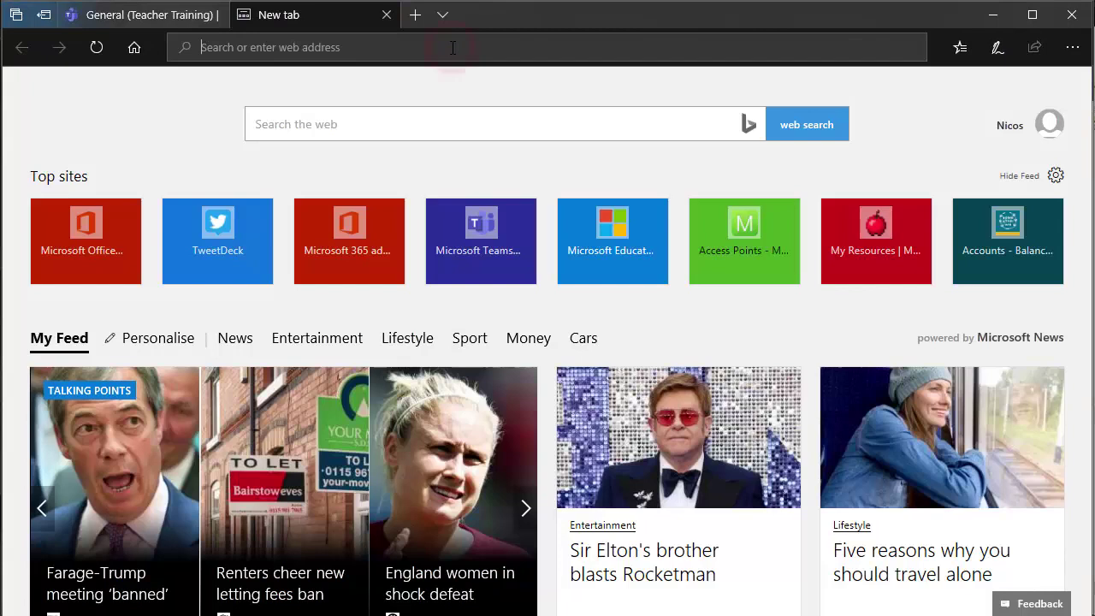
{"action": "type", "text": "kahoot"}
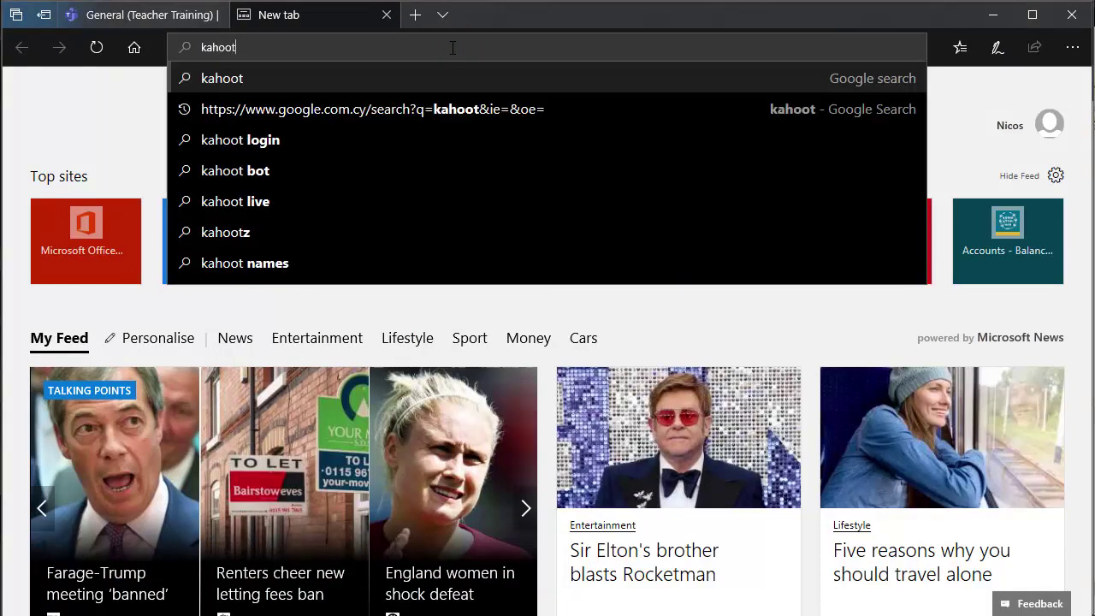
{"action": "key", "text": "Return"}
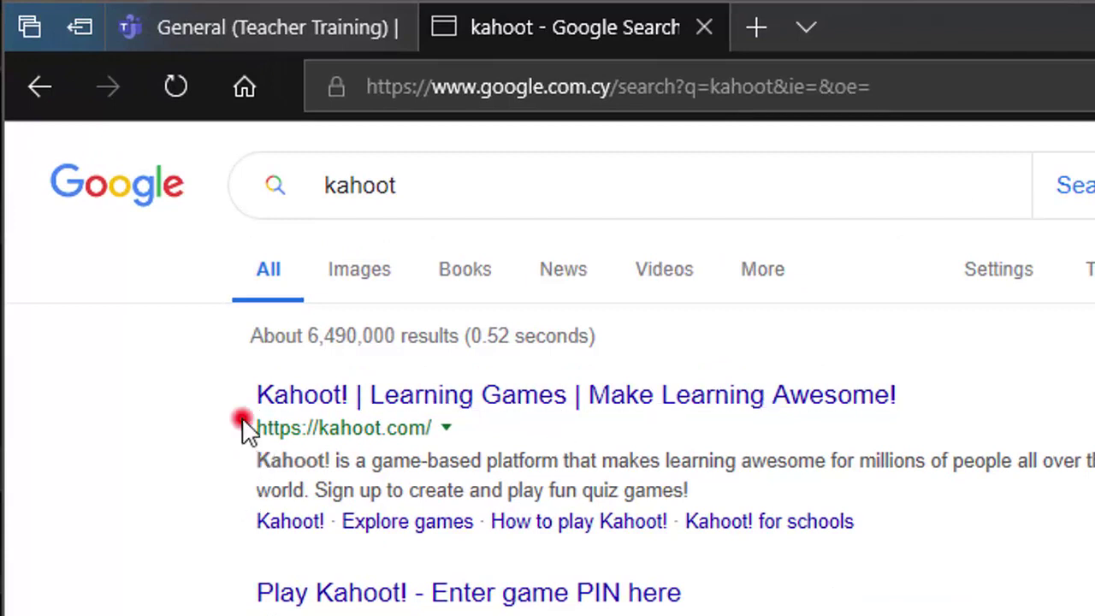
{"action": "left_click_drag", "start_coordinate": [242, 425], "coordinate": [310, 438]}
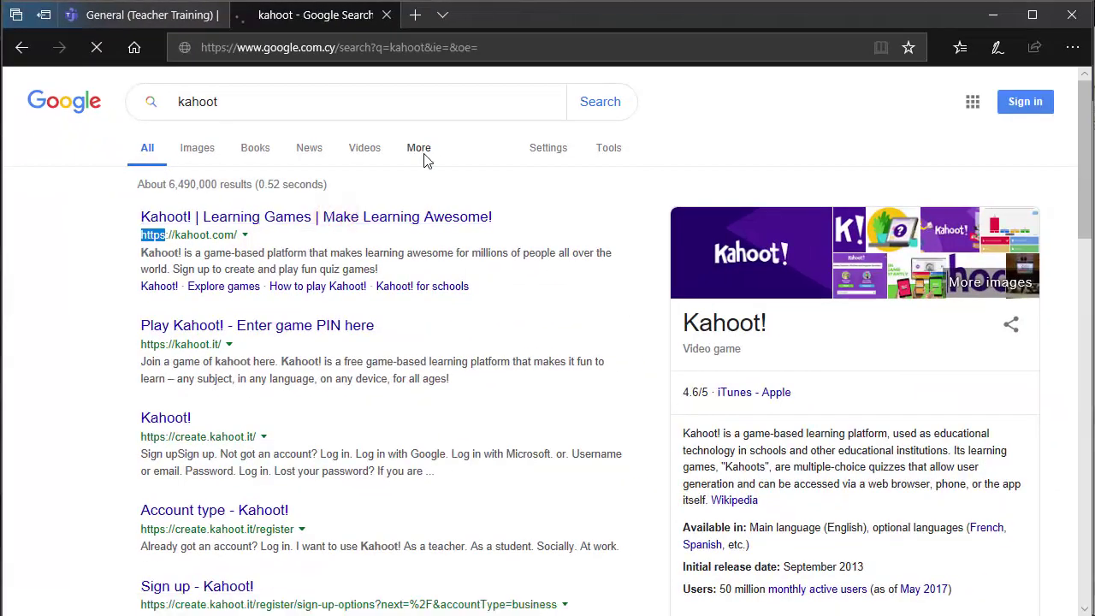
{"action": "left_click", "coordinate": [414, 220]}
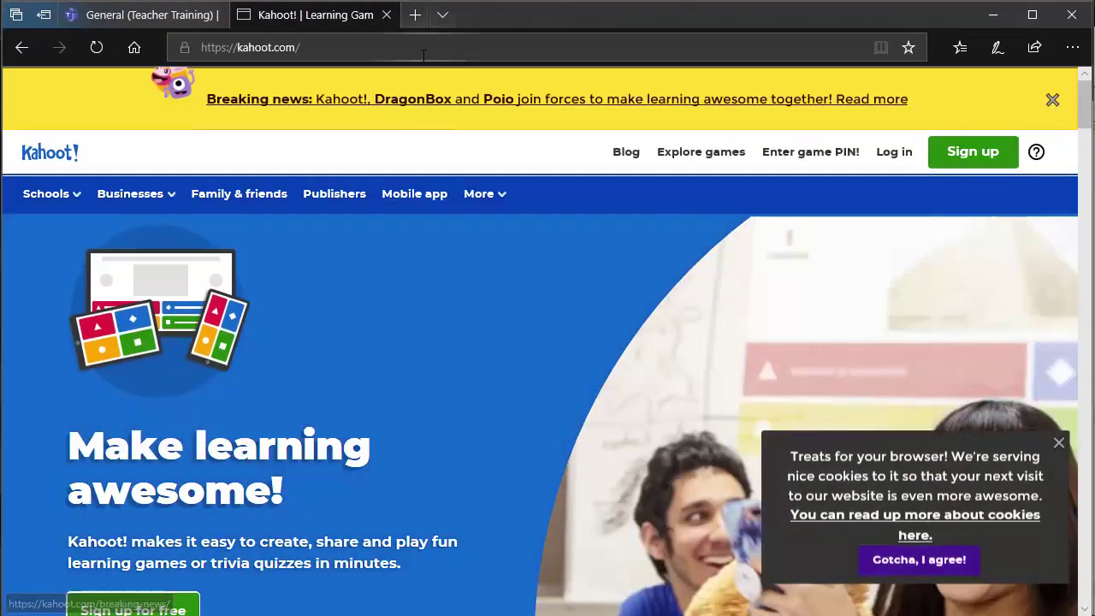
Copy the Kahoot home page's web address.
{"action": "left_click", "coordinate": [416, 44]}
{"action": "key", "text": "ctrl+c"}
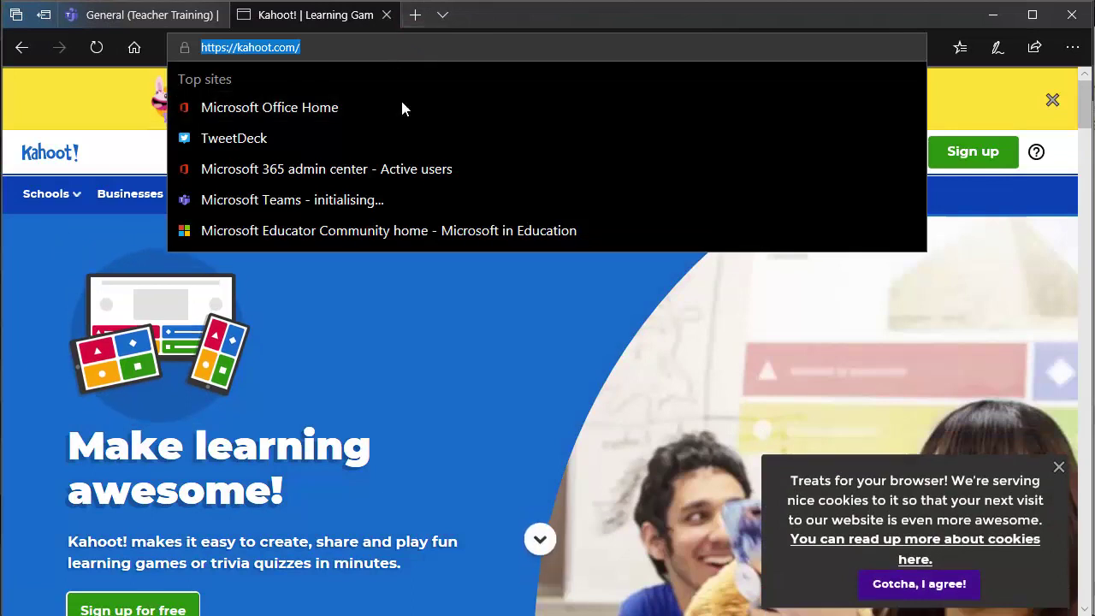
{"action": "left_click", "coordinate": [830, 47]}
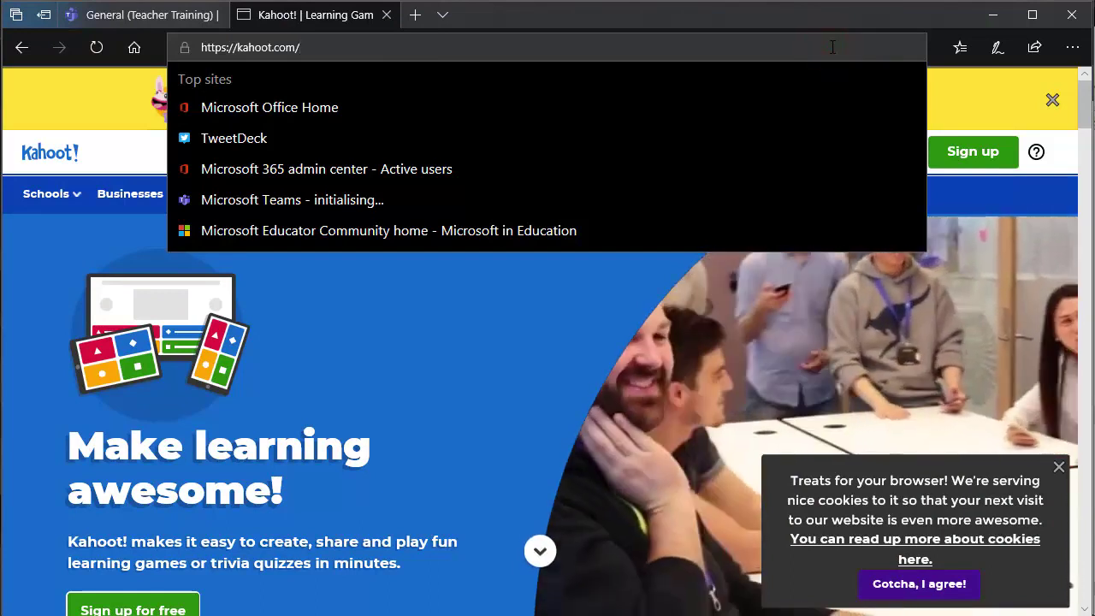
{"action": "left_click", "coordinate": [167, 18]}
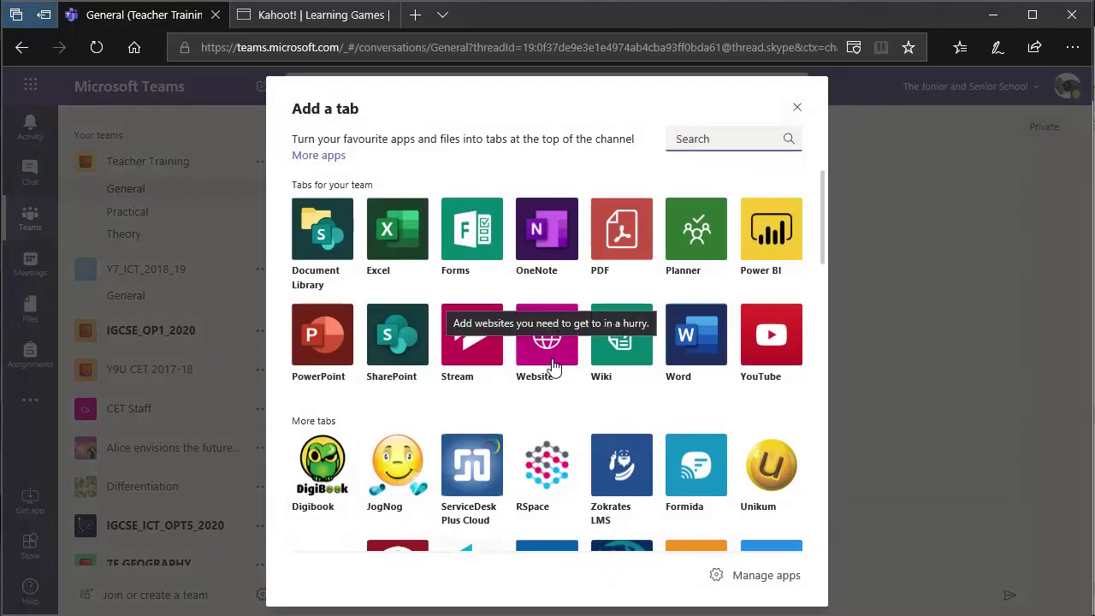
{"action": "left_click", "coordinate": [552, 363]}
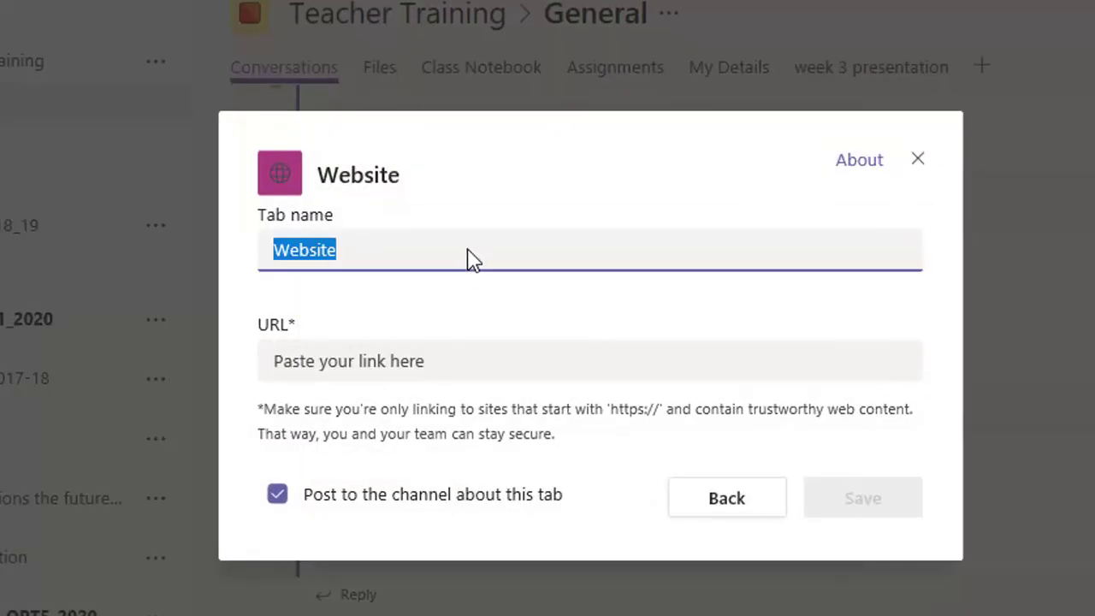
{"action": "type", "text": "Kahoot"}
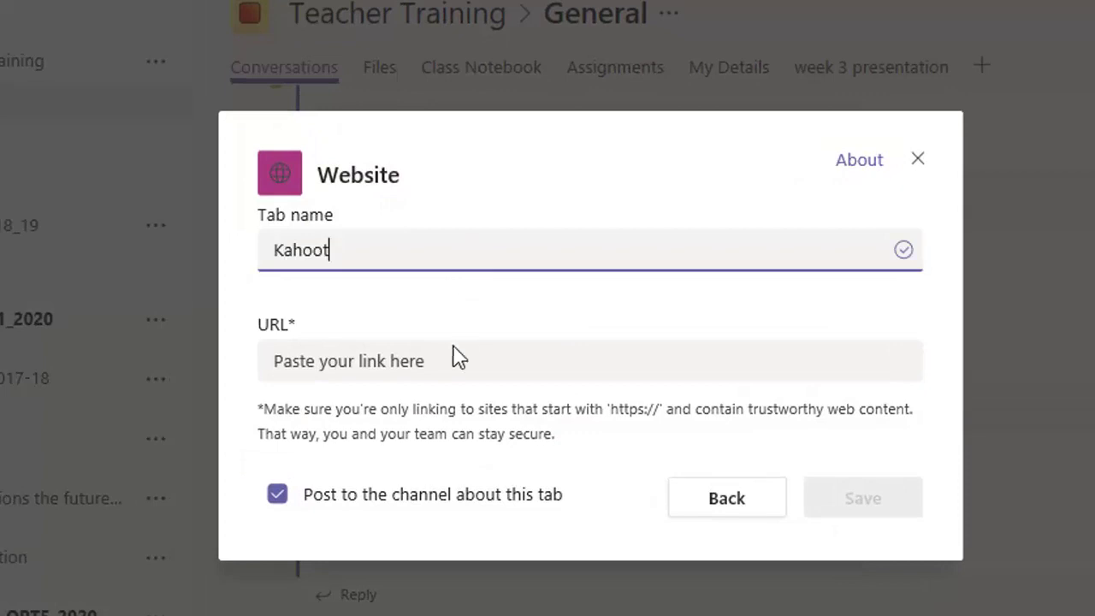
{"action": "left_click", "coordinate": [459, 361]}
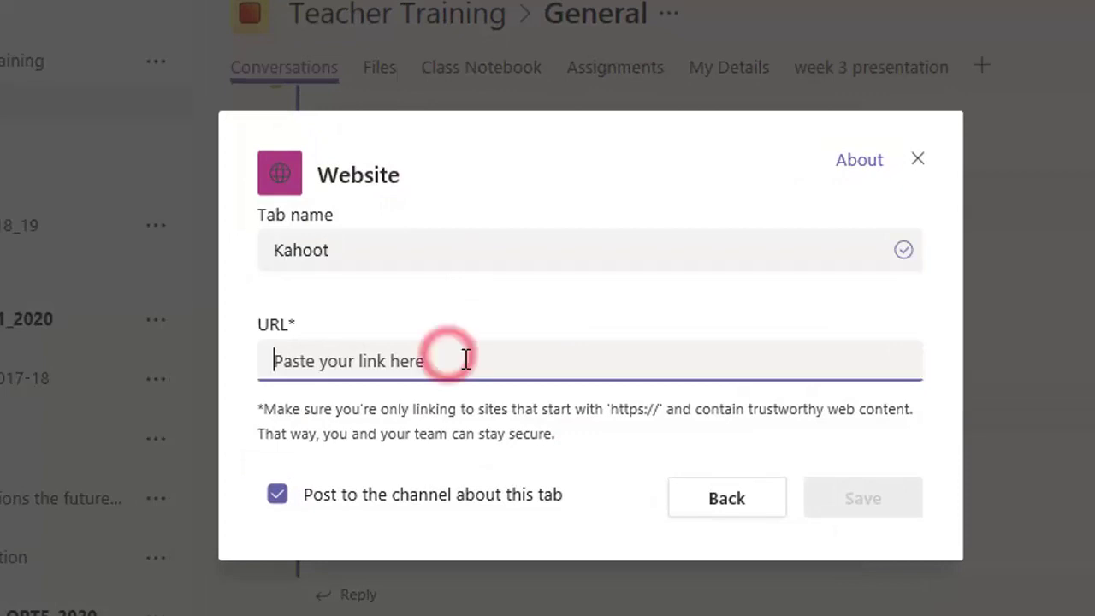
{"action": "key", "text": "ctrl+v"}
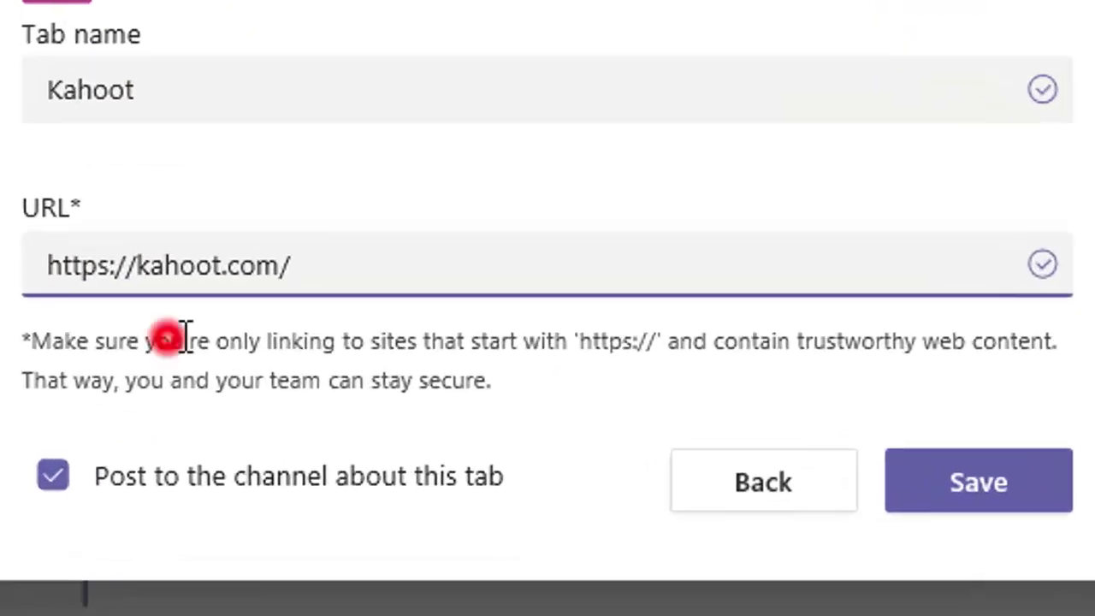
{"action": "left_click_drag", "start_coordinate": [351, 409], "coordinate": [540, 409]}
{"action": "left_click_drag", "start_coordinate": [467, 340], "coordinate": [587, 345]}
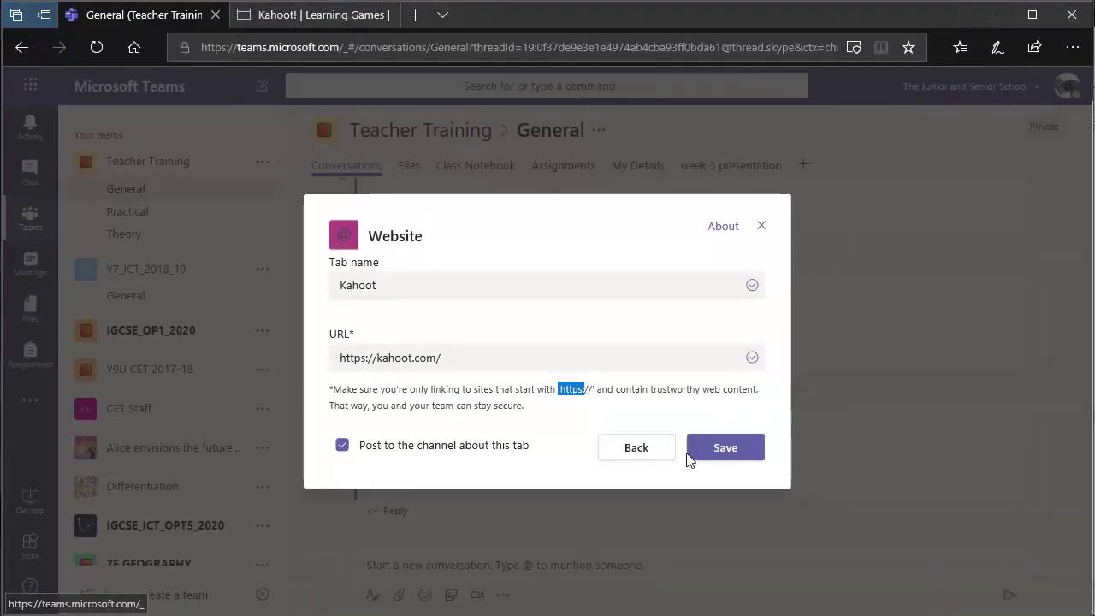
{"action": "left_click", "coordinate": [726, 448]}
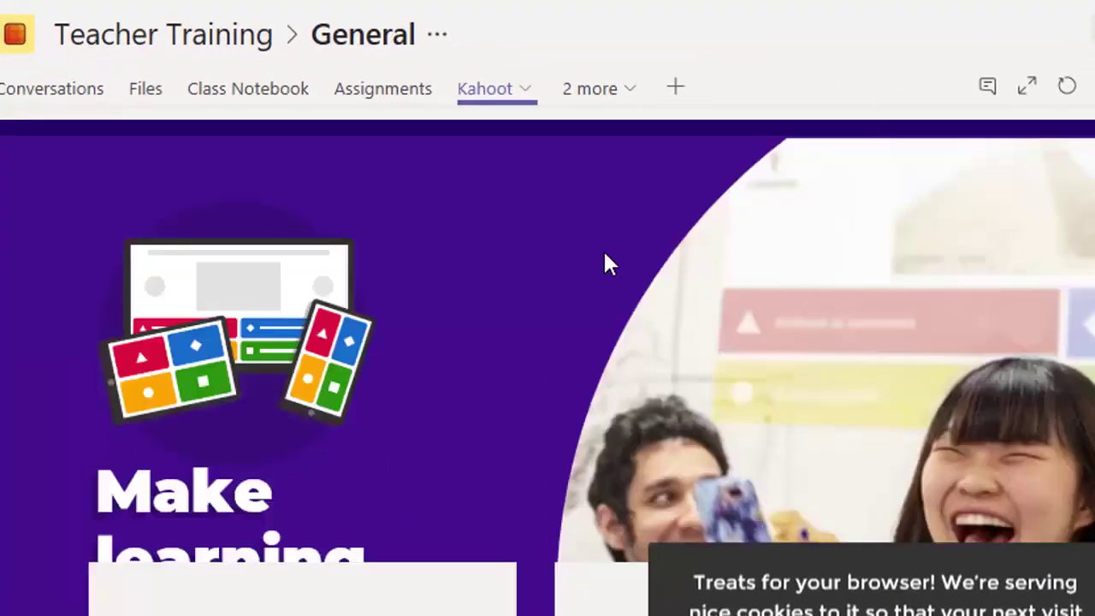
Look through the Kahoot home page and its featured learning games inside the new channel tab.
{"action": "scroll", "coordinate": [609, 248], "scroll_direction": "down", "scroll_amount": 15}
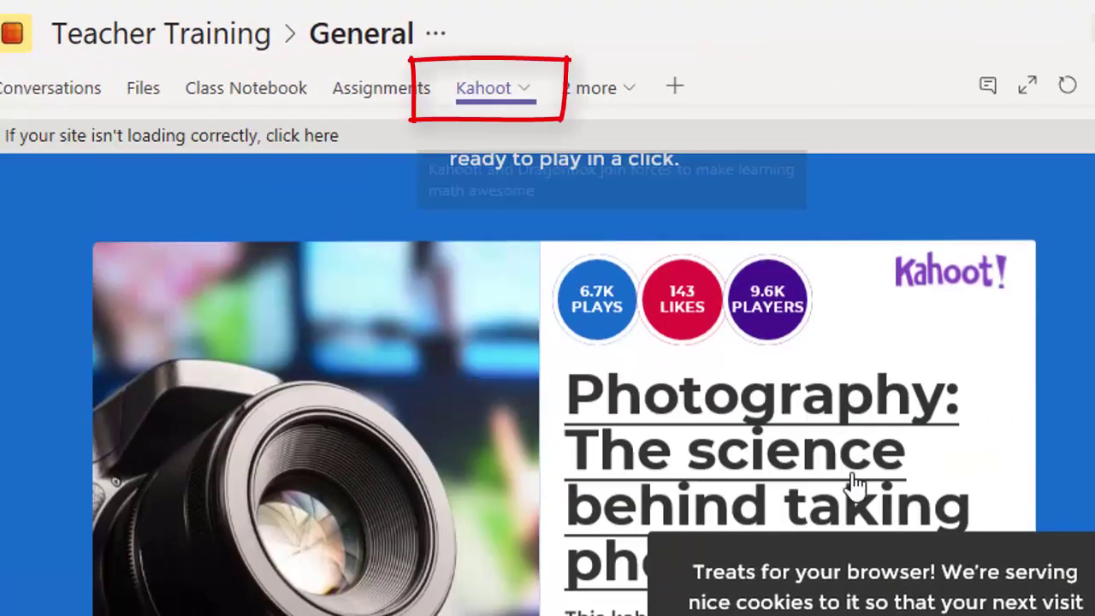
{"action": "scroll", "coordinate": [724, 455], "scroll_direction": "down", "scroll_amount": 1}
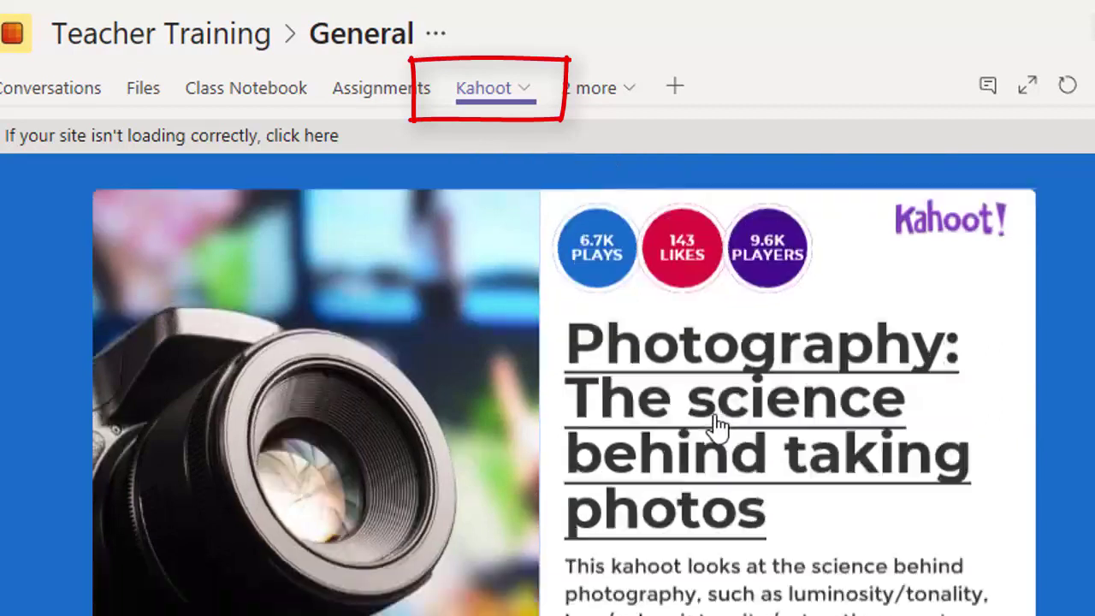
{"action": "scroll", "coordinate": [717, 425], "scroll_direction": "down", "scroll_amount": 10}
{"action": "scroll", "coordinate": [700, 376], "scroll_direction": "up", "scroll_amount": 5}
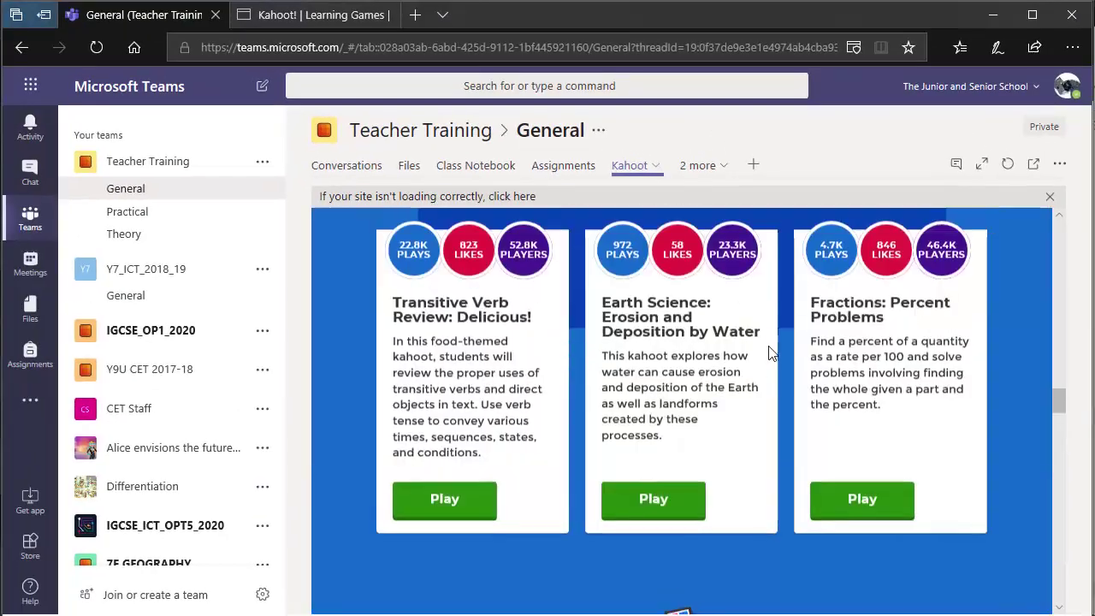
{"action": "scroll", "coordinate": [770, 351], "scroll_direction": "up", "scroll_amount": 5}
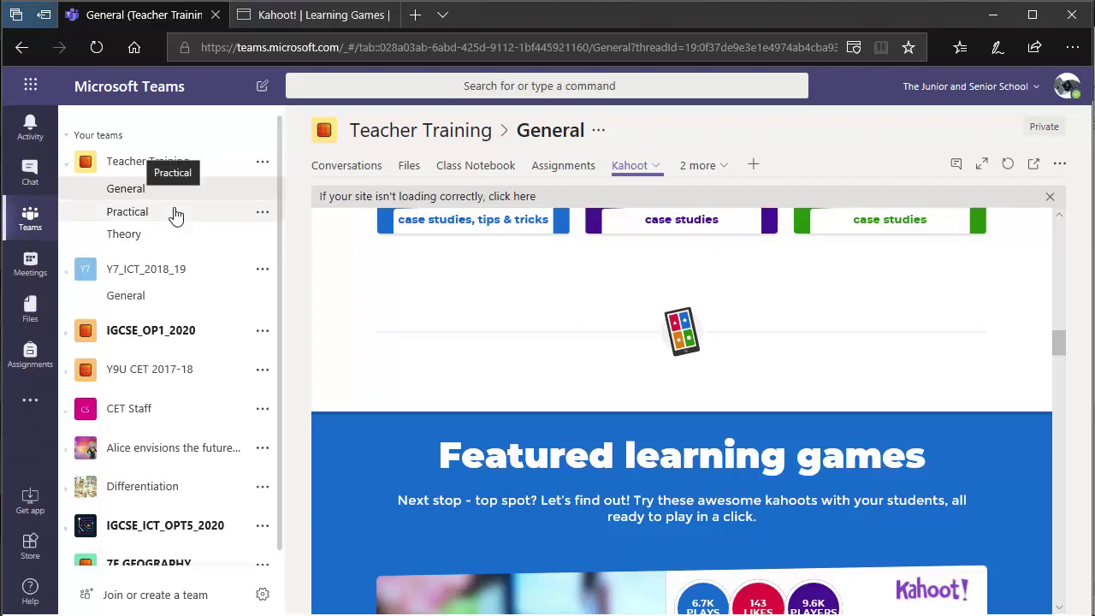
Browse the apps that can be added as channel tabs, then close the selection without adding one.
{"action": "left_click", "coordinate": [753, 165]}
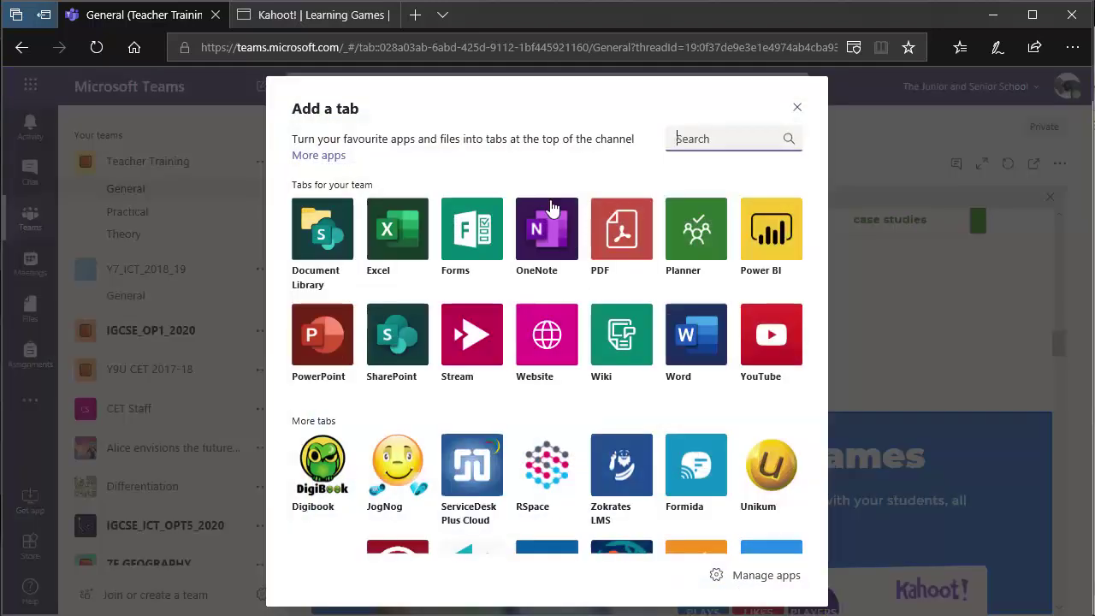
{"action": "scroll", "coordinate": [576, 316], "scroll_direction": "down", "scroll_amount": 1}
{"action": "scroll", "coordinate": [577, 316], "scroll_direction": "down", "scroll_amount": 4}
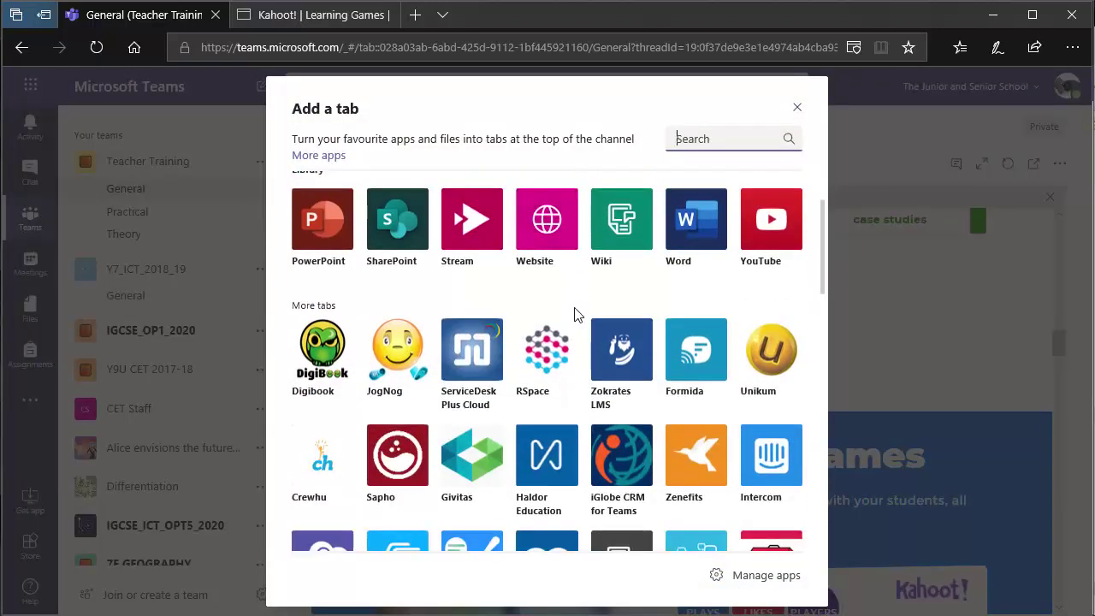
{"action": "scroll", "coordinate": [577, 317], "scroll_direction": "down", "scroll_amount": 4}
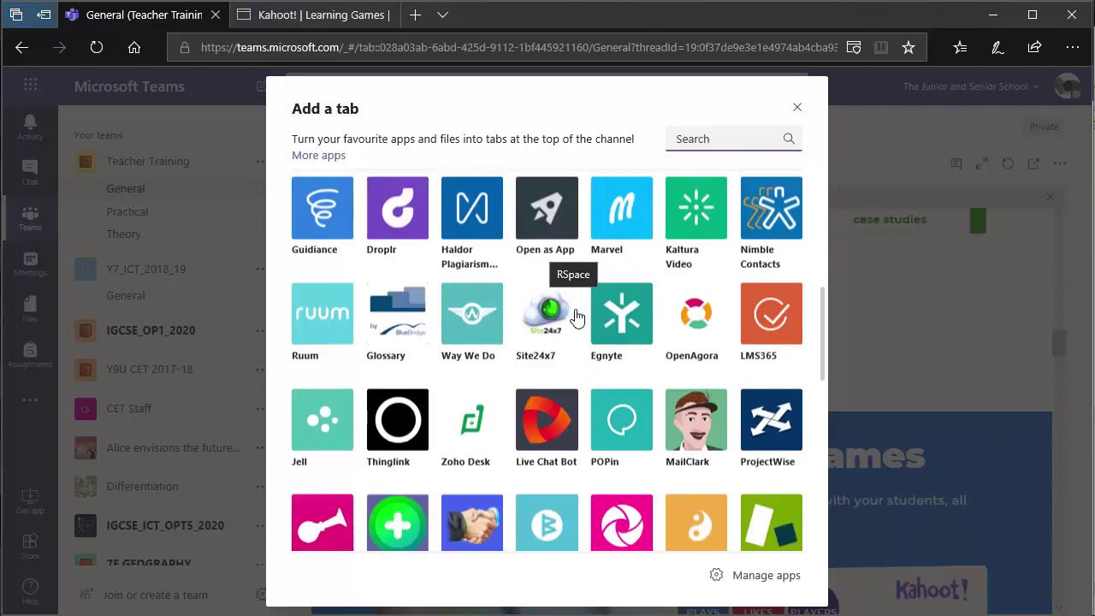
{"action": "scroll", "coordinate": [577, 317], "scroll_direction": "down", "scroll_amount": 3}
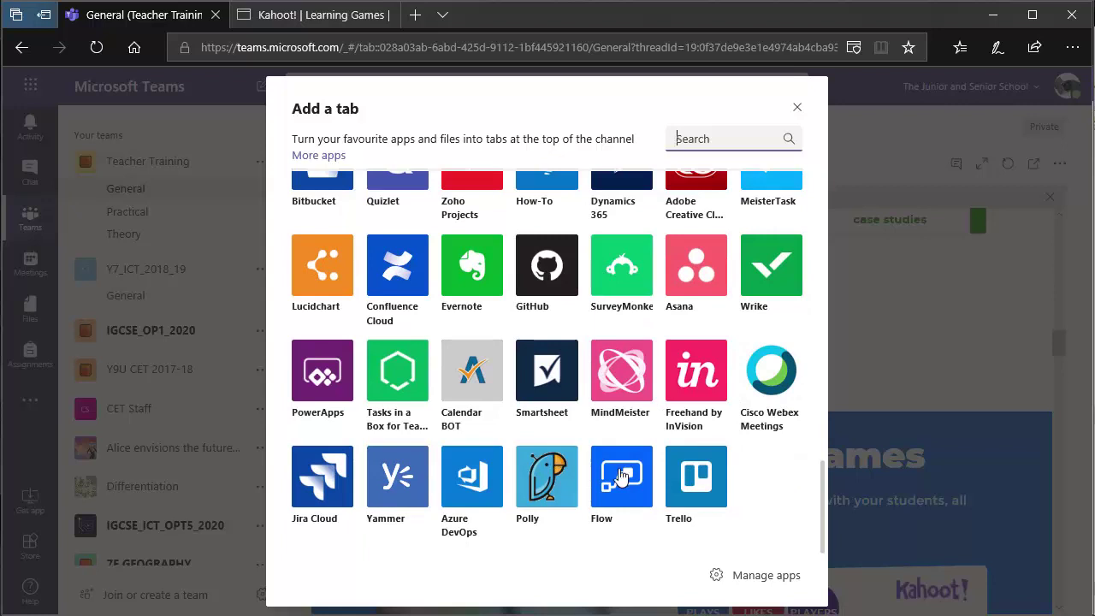
{"action": "scroll", "coordinate": [682, 462], "scroll_direction": "up", "scroll_amount": 4}
{"action": "scroll", "coordinate": [682, 462], "scroll_direction": "up", "scroll_amount": 5}
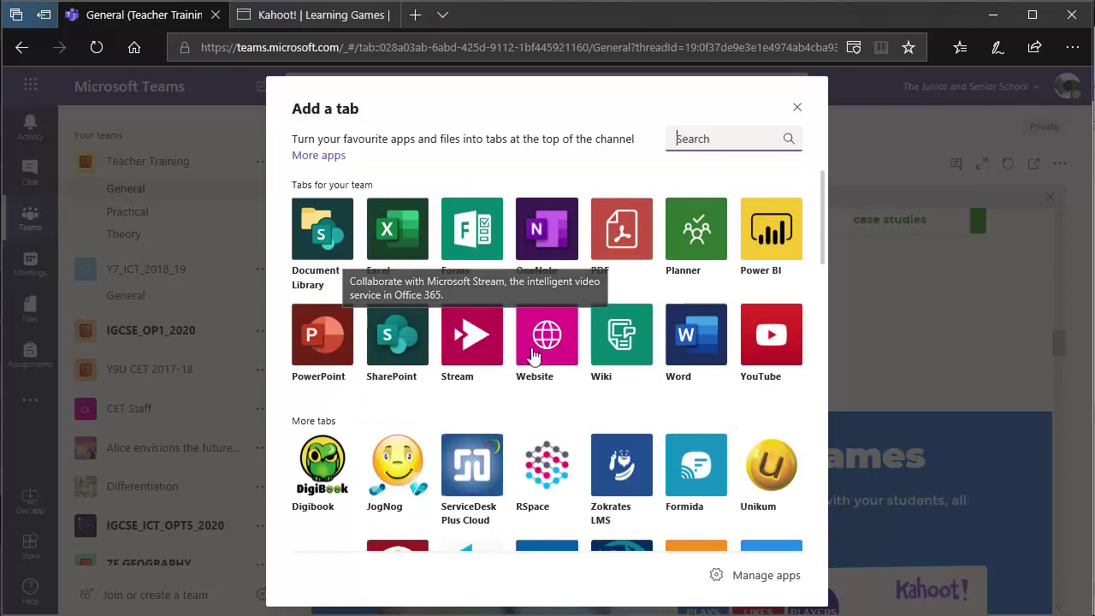
{"action": "scroll", "coordinate": [533, 387], "scroll_direction": "down", "scroll_amount": 10}
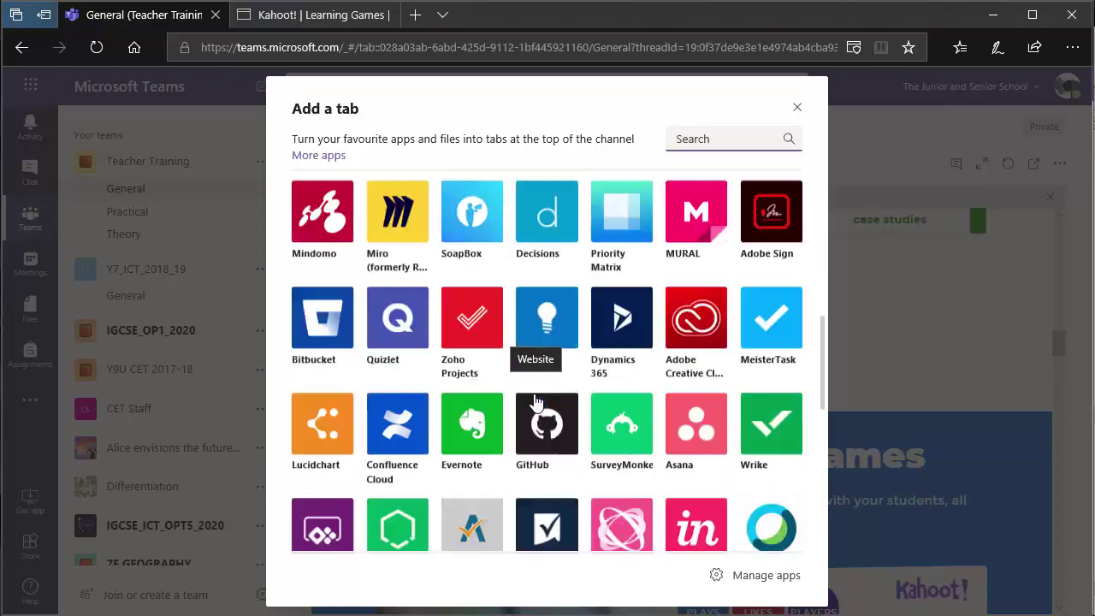
{"action": "scroll", "coordinate": [532, 400], "scroll_direction": "up", "scroll_amount": 10}
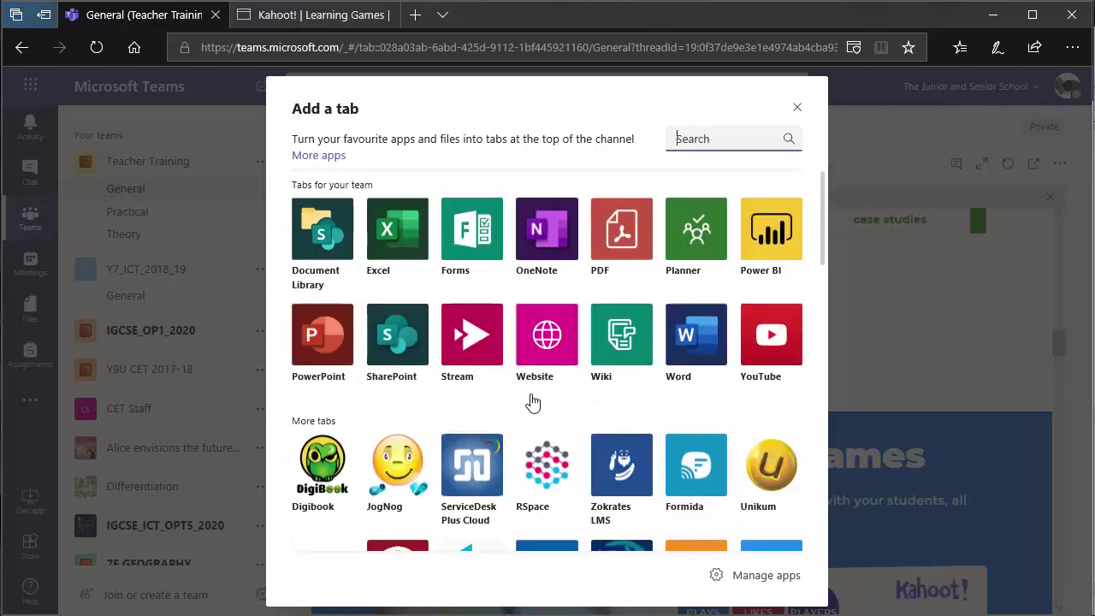
{"action": "left_click", "coordinate": [796, 109]}
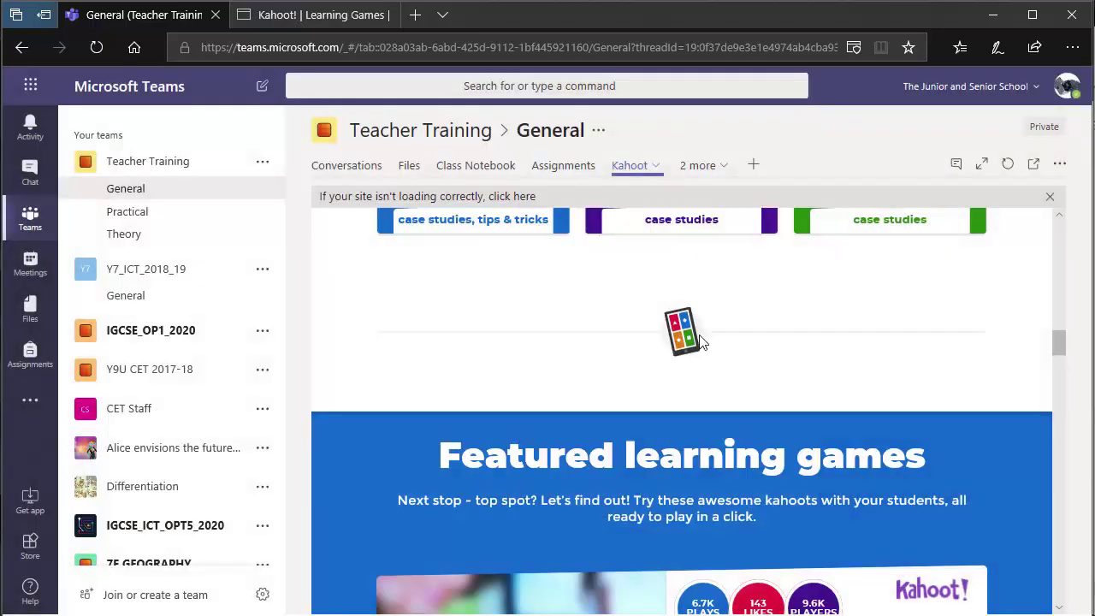
Open the week 3 presentation tab from the channel's collapsed tabs and remove it from the General channel.
{"action": "left_click", "coordinate": [723, 166]}
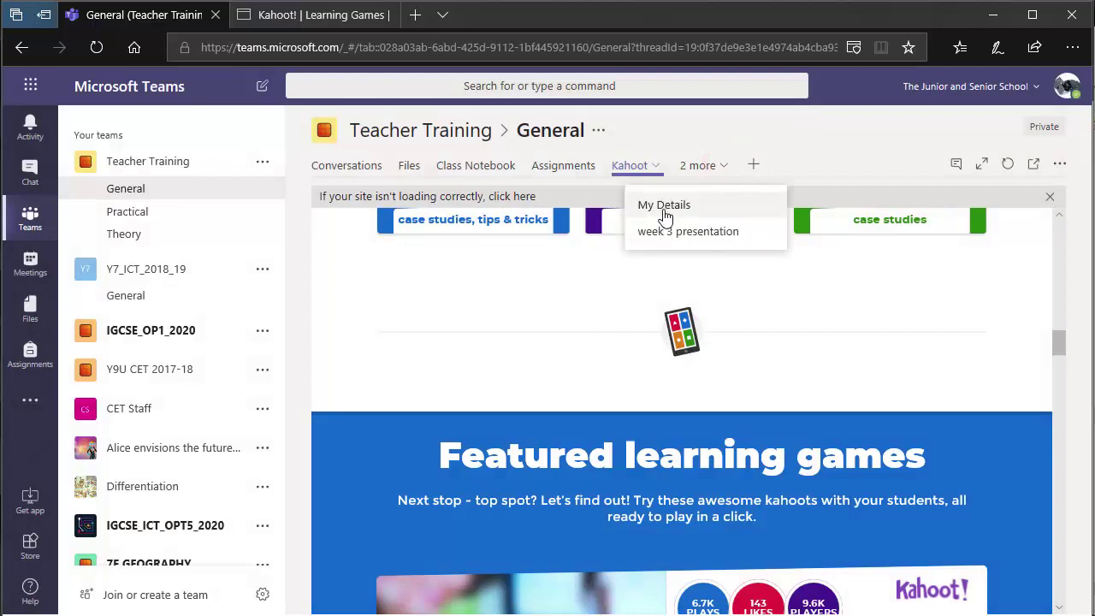
{"action": "left_click", "coordinate": [671, 233]}
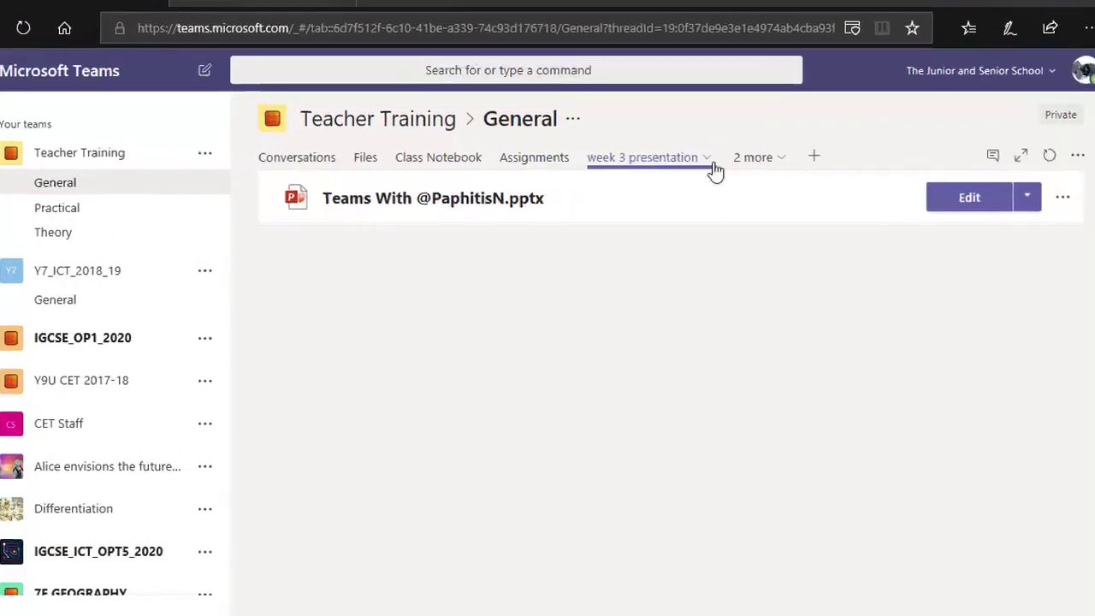
{"action": "left_click", "coordinate": [710, 167]}
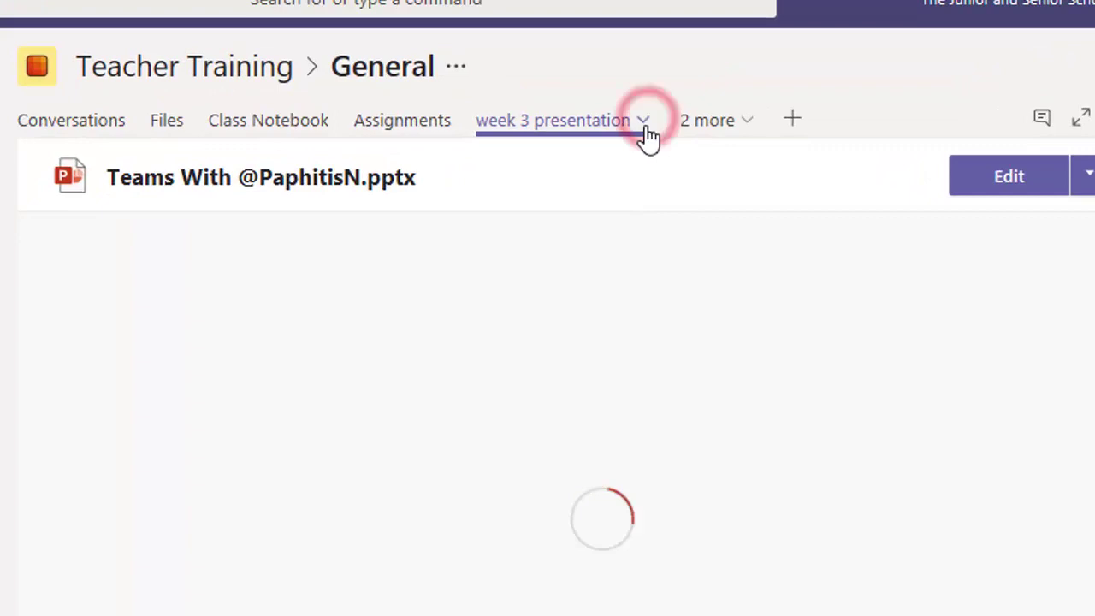
{"action": "left_click", "coordinate": [559, 262]}
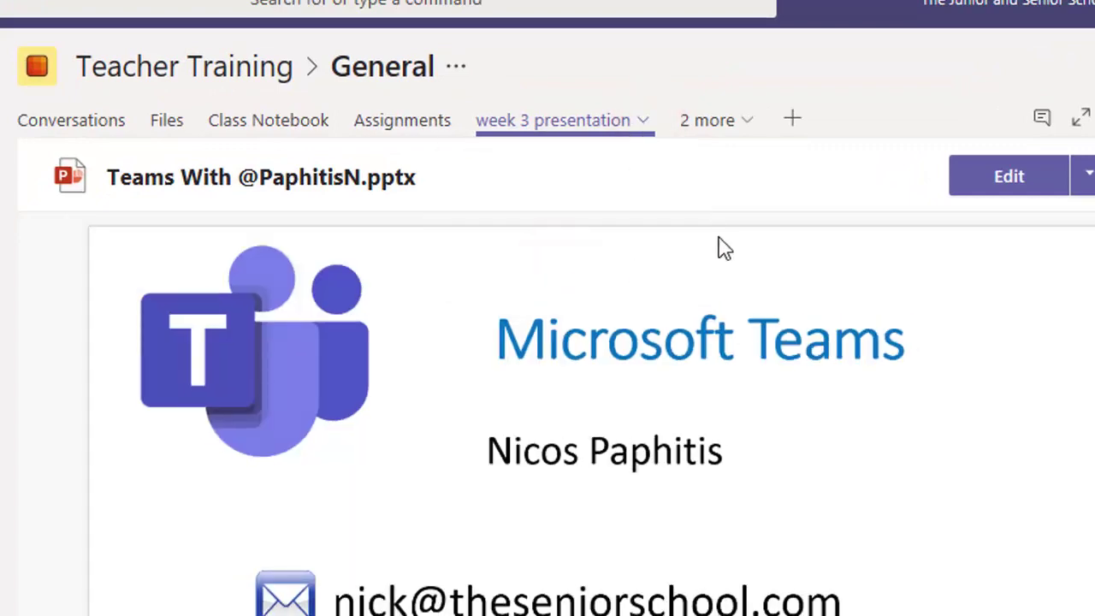
{"action": "left_click", "coordinate": [642, 124]}
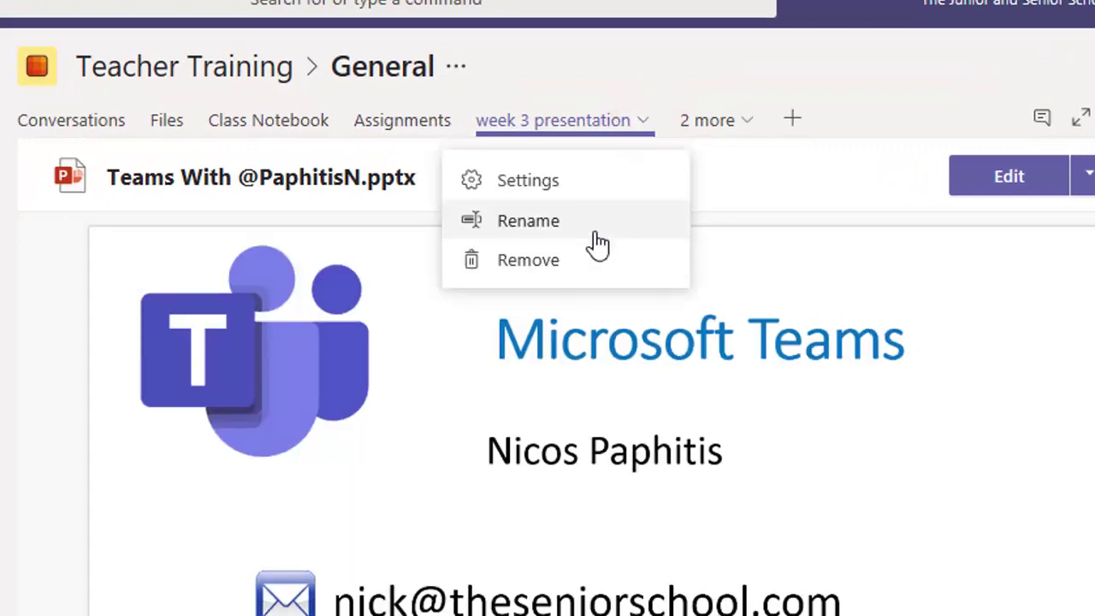
{"action": "left_click", "coordinate": [559, 265]}
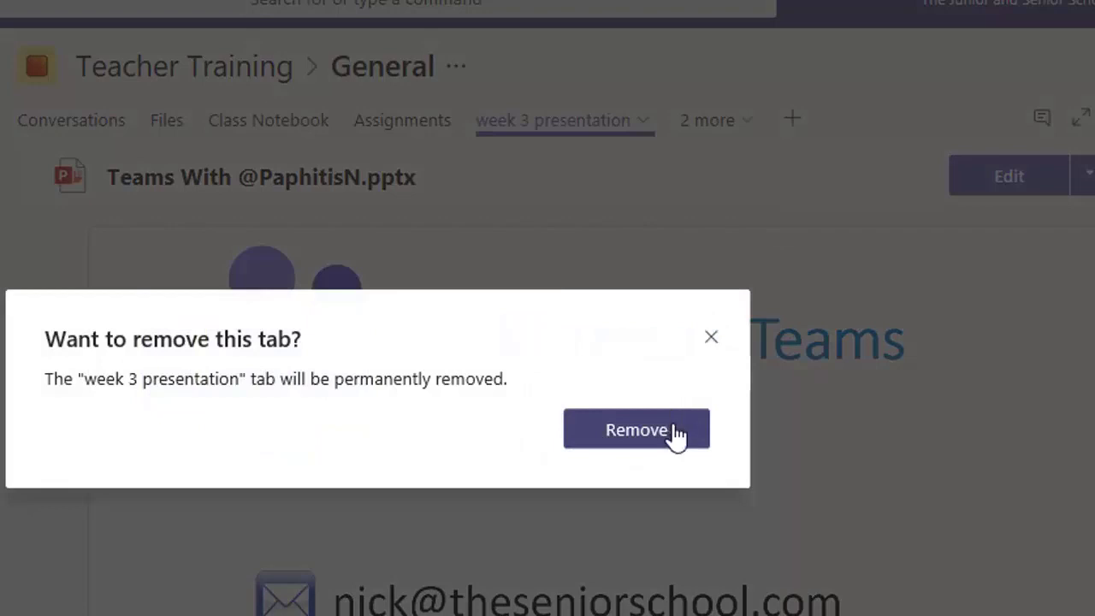
{"action": "left_click", "coordinate": [676, 433]}
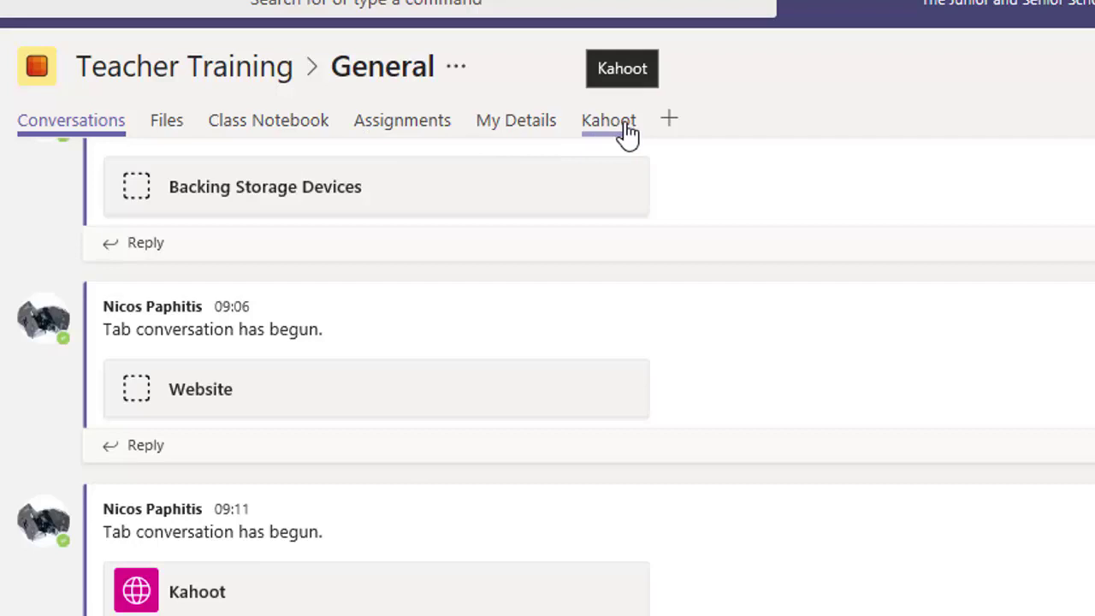
Open the Kahoot tab and remove it from the General channel.
{"action": "left_click", "coordinate": [625, 128]}
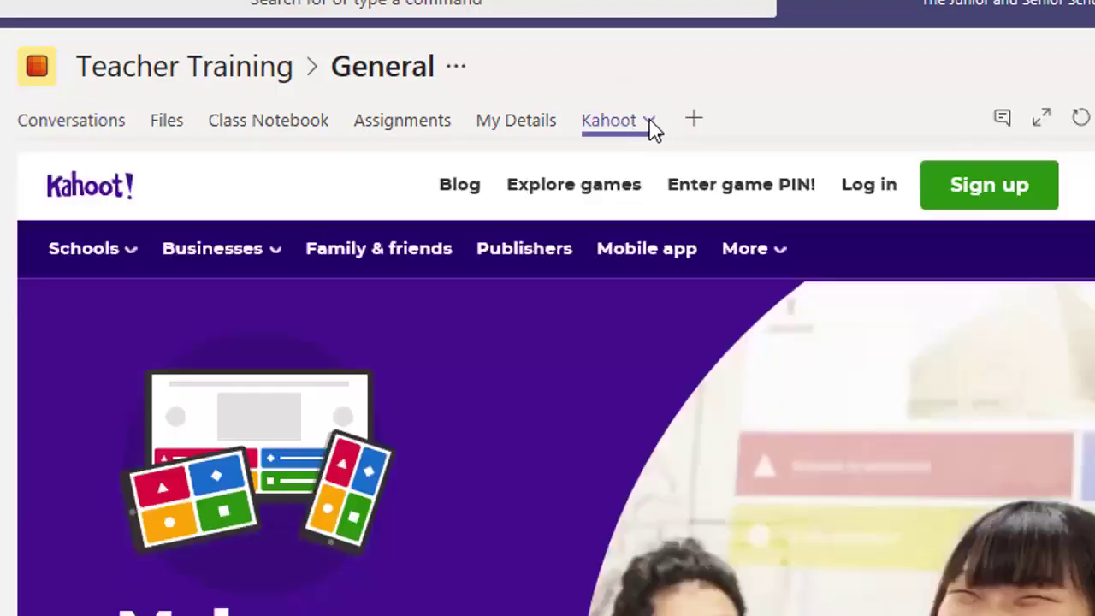
{"action": "left_click", "coordinate": [649, 119]}
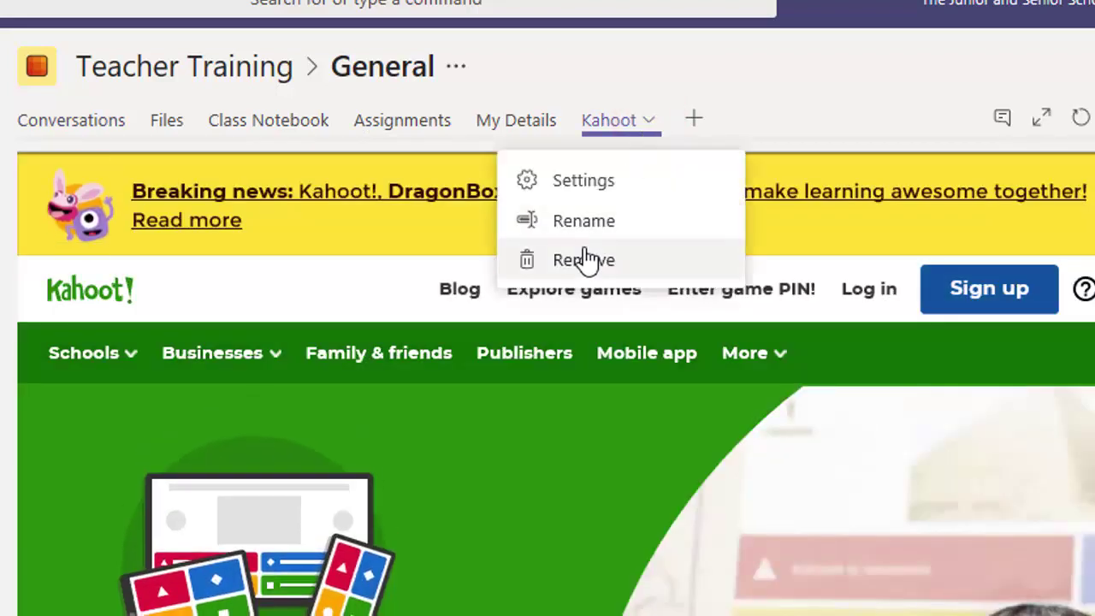
{"action": "left_click", "coordinate": [587, 261]}
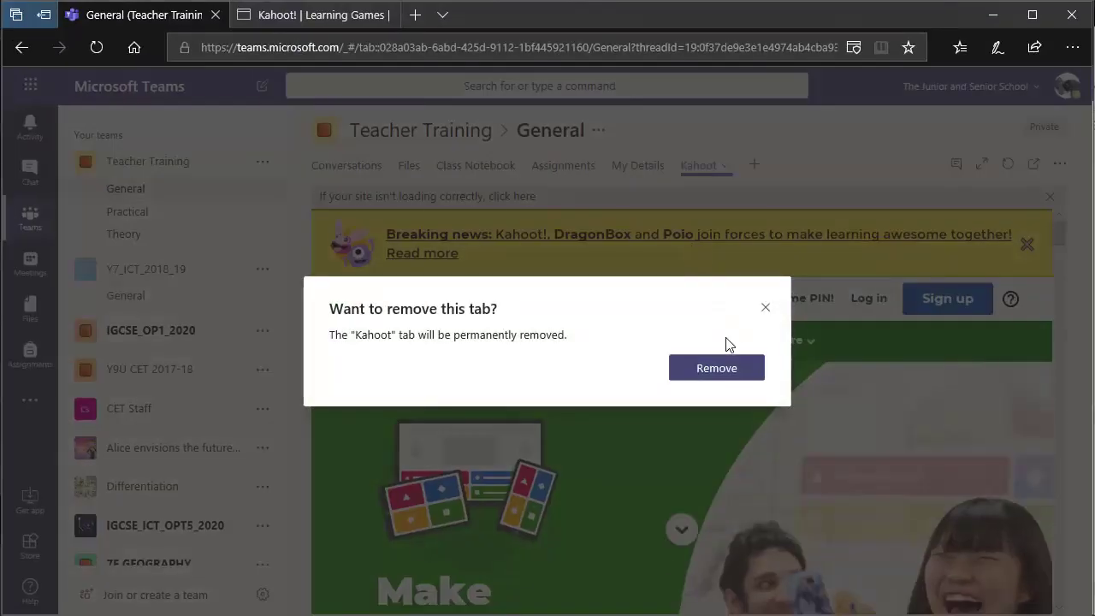
{"action": "left_click", "coordinate": [725, 369]}
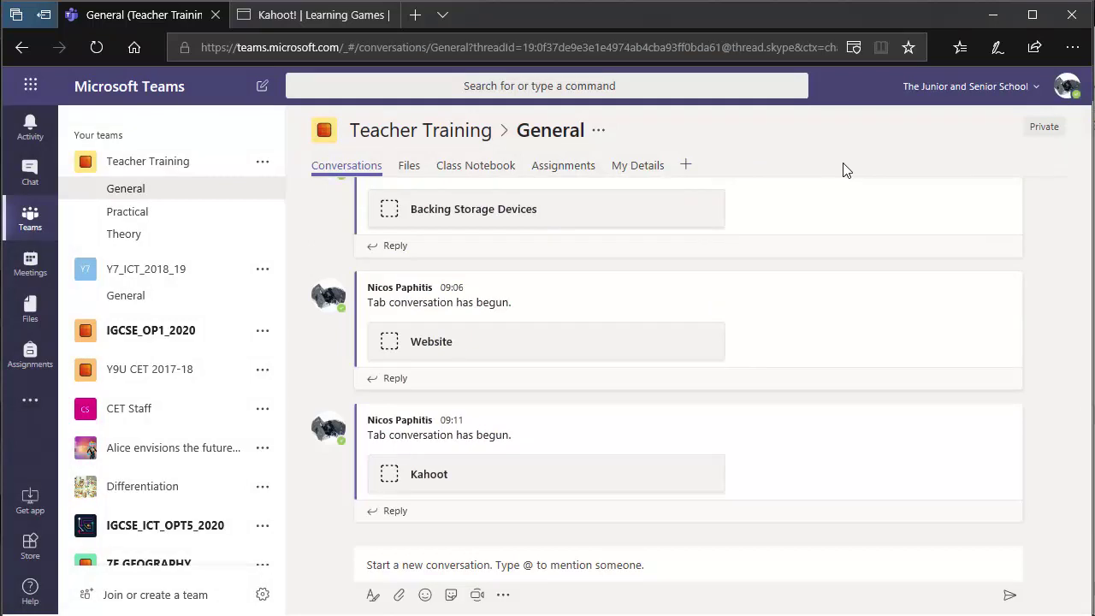
Open the General channel's assignments list in the Teacher Training team.
{"action": "left_click", "coordinate": [407, 166]}
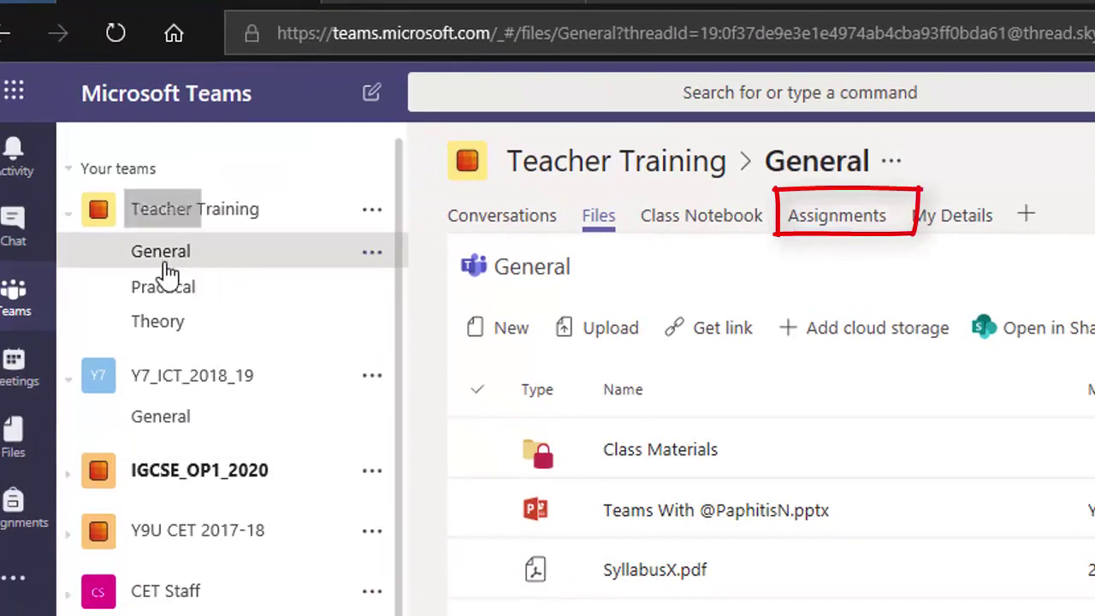
{"action": "left_click", "coordinate": [837, 215]}
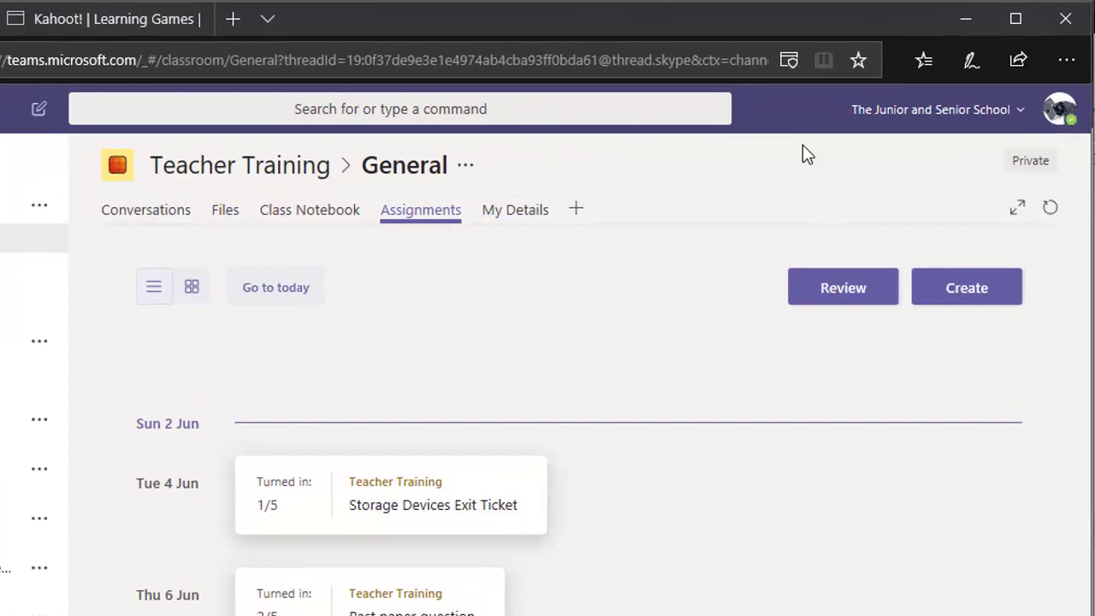
Start a new quiz, look through the Microsoft Forms quizzes that can be attached, and cancel without choosing one.
{"action": "left_click", "coordinate": [987, 301]}
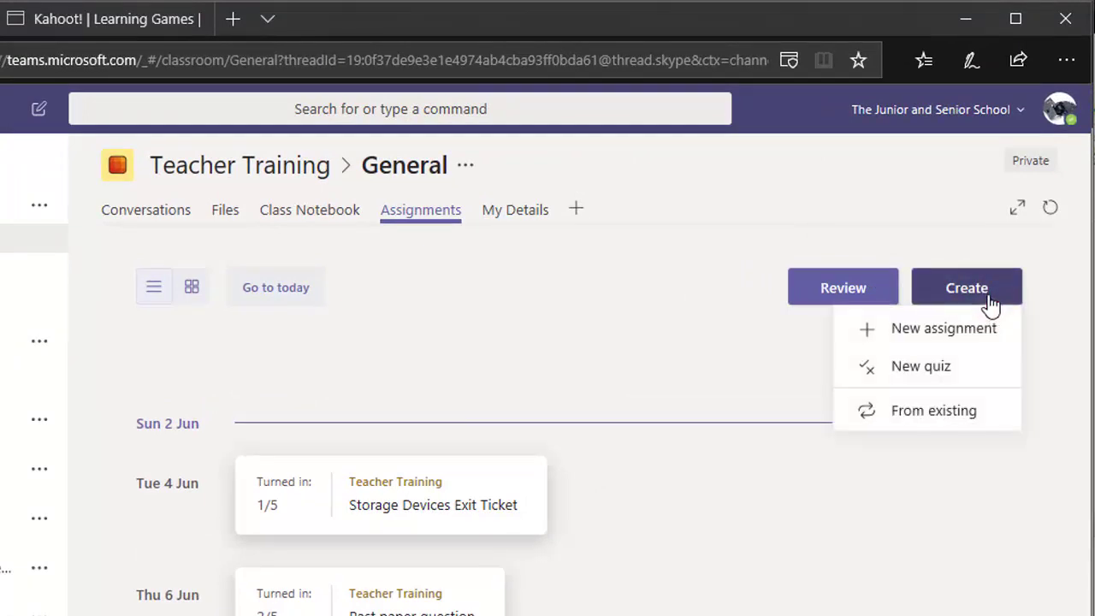
{"action": "left_click", "coordinate": [951, 368]}
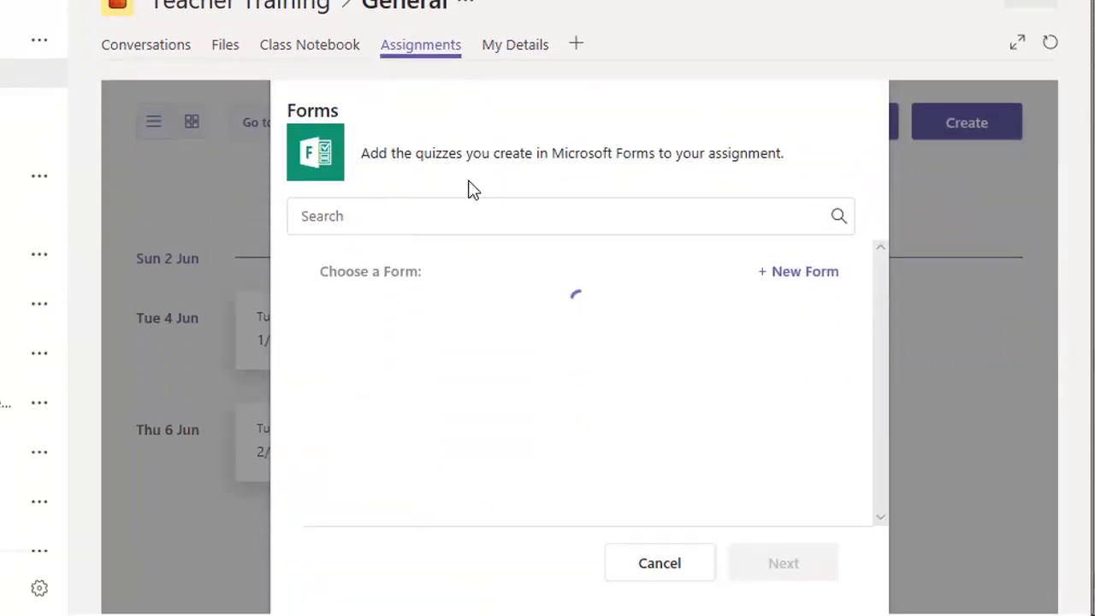
{"action": "scroll", "coordinate": [547, 343], "scroll_direction": "down", "scroll_amount": 5}
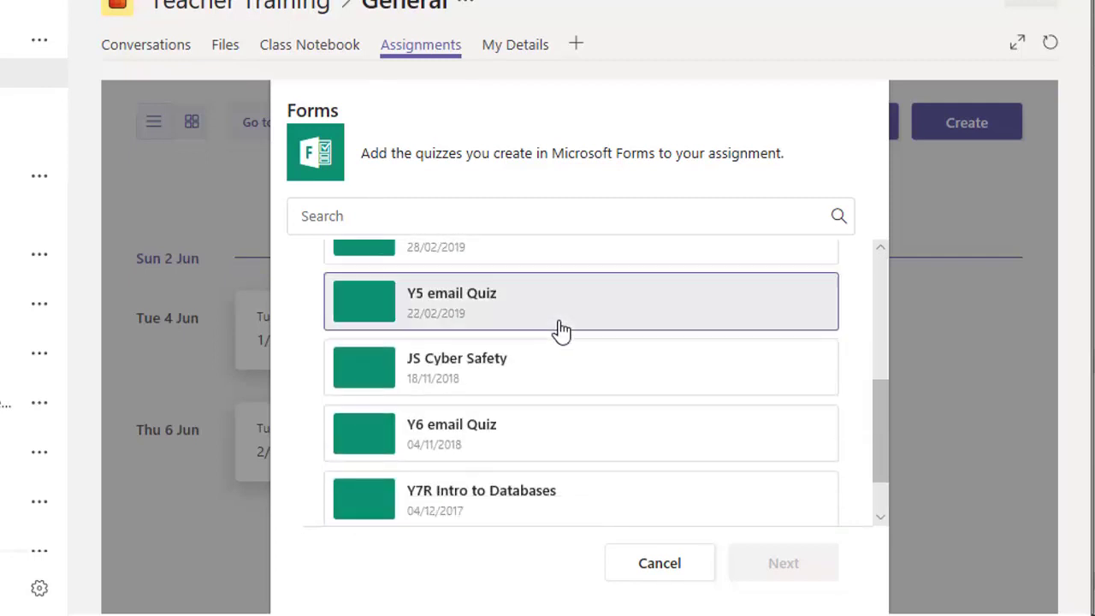
{"action": "scroll", "coordinate": [560, 330], "scroll_direction": "up", "scroll_amount": 5}
{"action": "scroll", "coordinate": [560, 330], "scroll_direction": "up", "scroll_amount": 1}
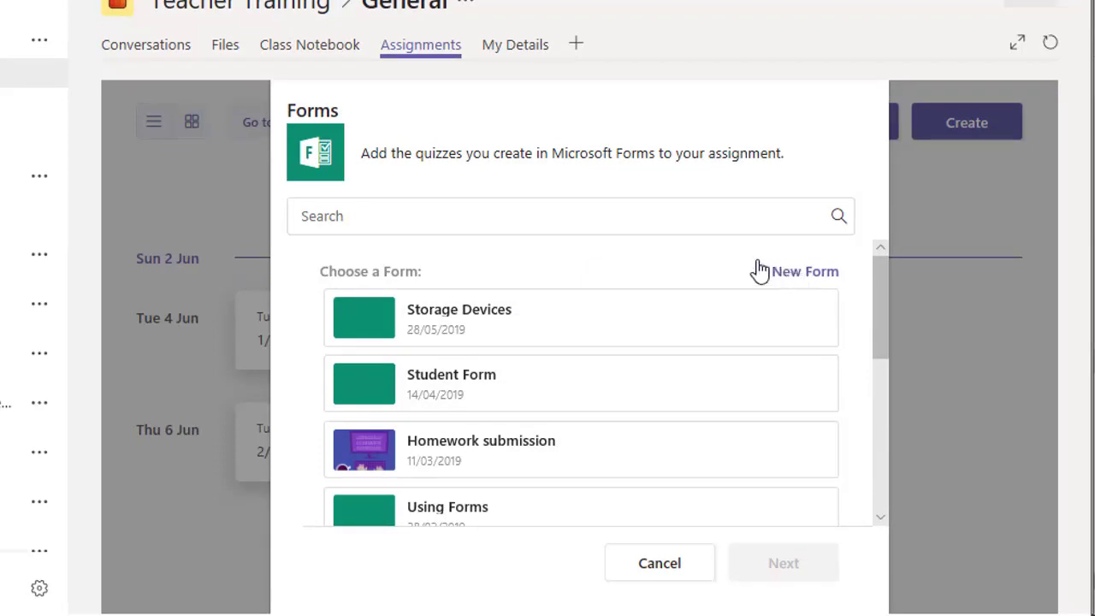
{"action": "left_click", "coordinate": [676, 564]}
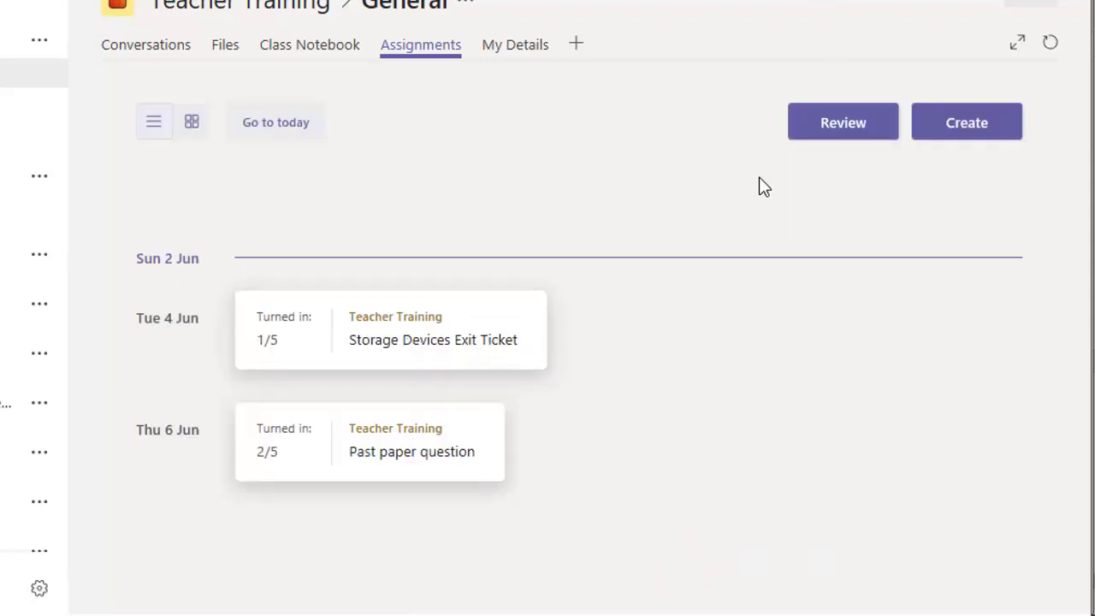
Create a new assignment for the Teacher Training class and assign it only to Student4 and Student5.
{"action": "left_click", "coordinate": [952, 137]}
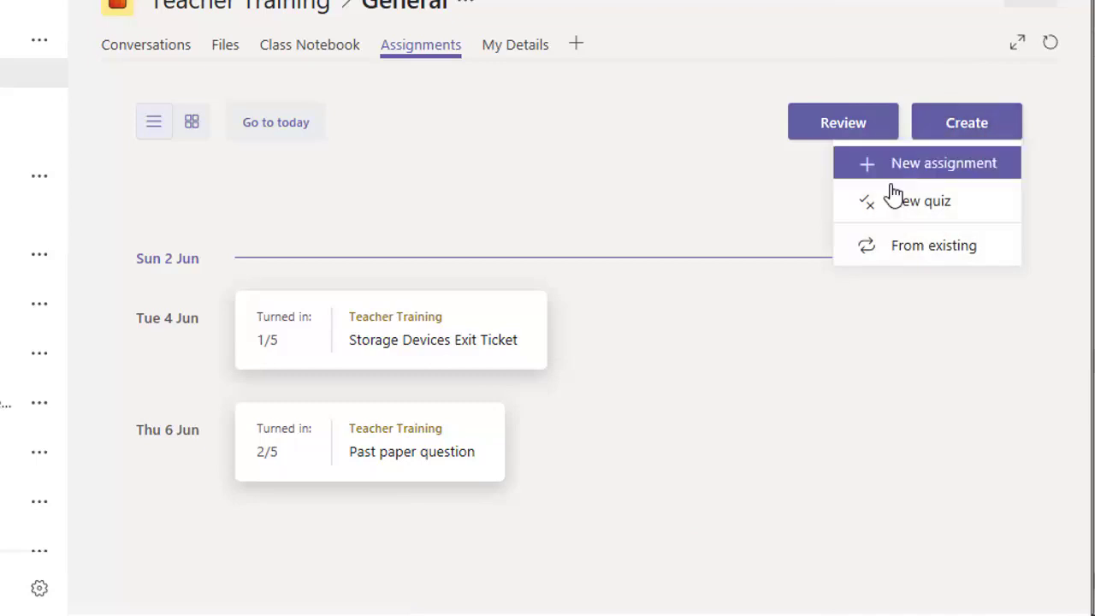
{"action": "left_click", "coordinate": [930, 164]}
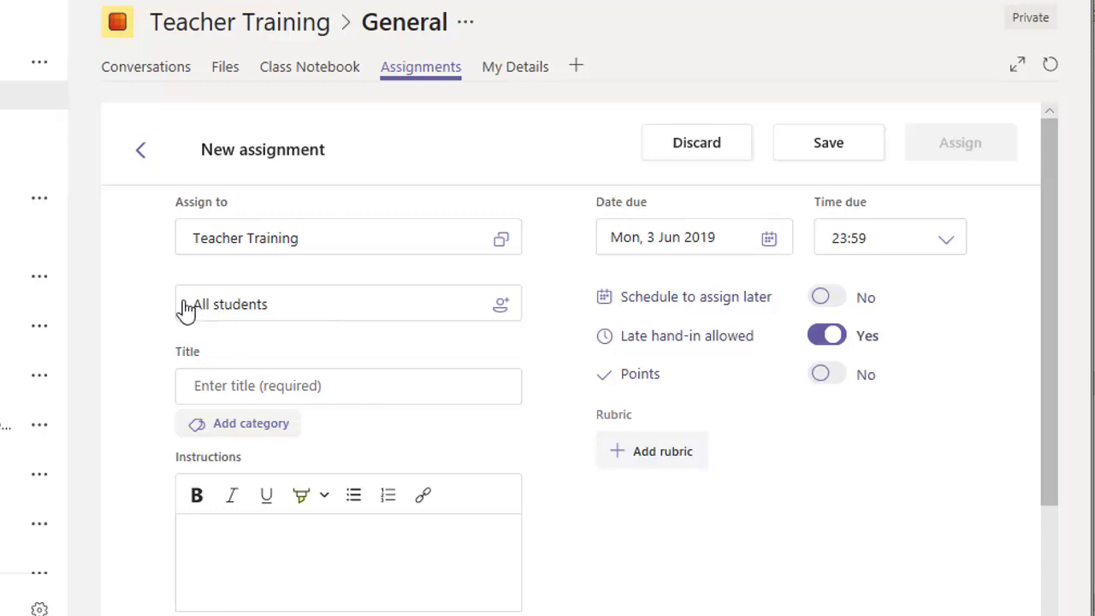
{"action": "left_click", "coordinate": [330, 306]}
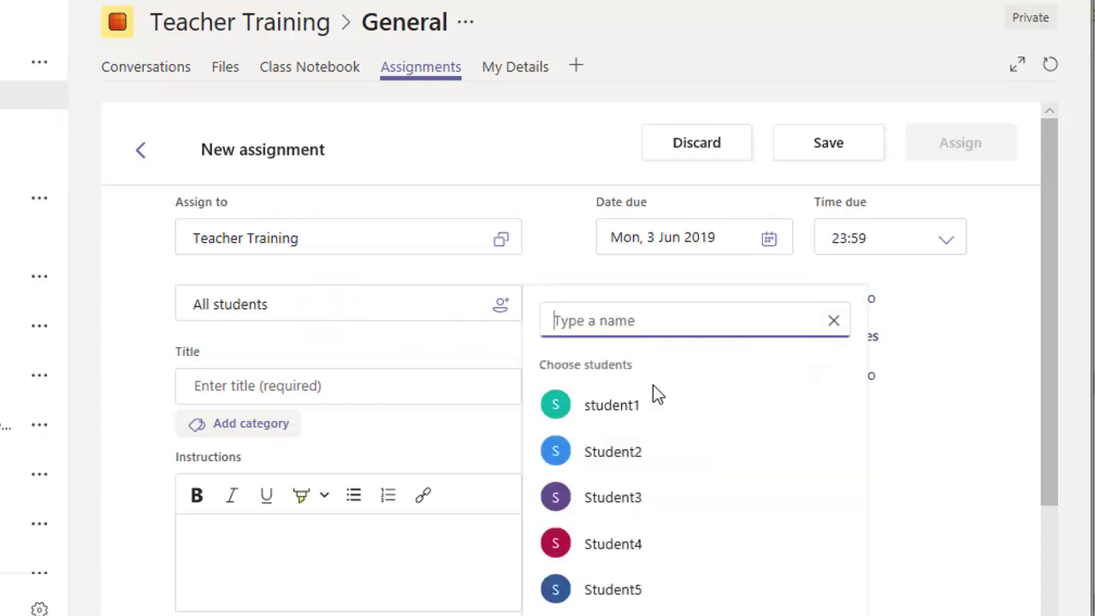
{"action": "scroll", "coordinate": [672, 447], "scroll_direction": "down", "scroll_amount": 2}
{"action": "scroll", "coordinate": [672, 447], "scroll_direction": "up", "scroll_amount": 2}
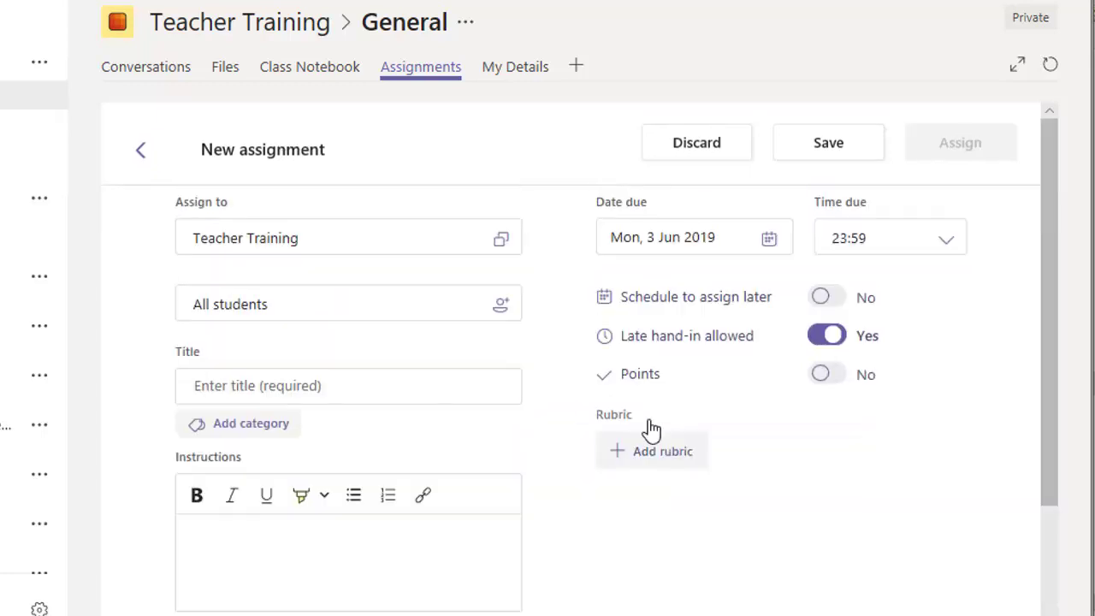
{"action": "left_click", "coordinate": [501, 305]}
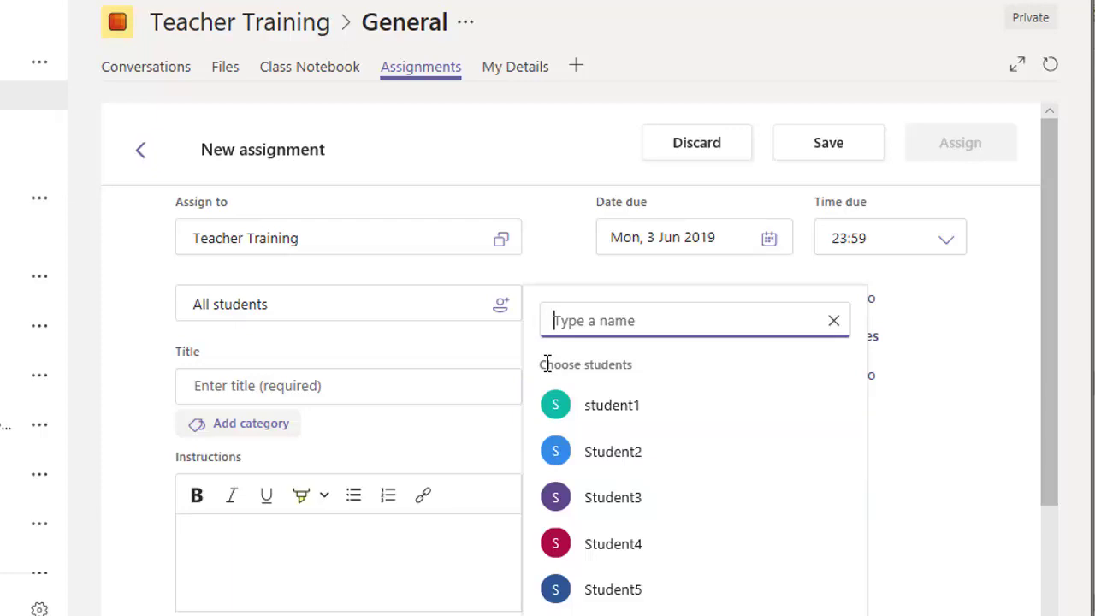
{"action": "left_click", "coordinate": [631, 547]}
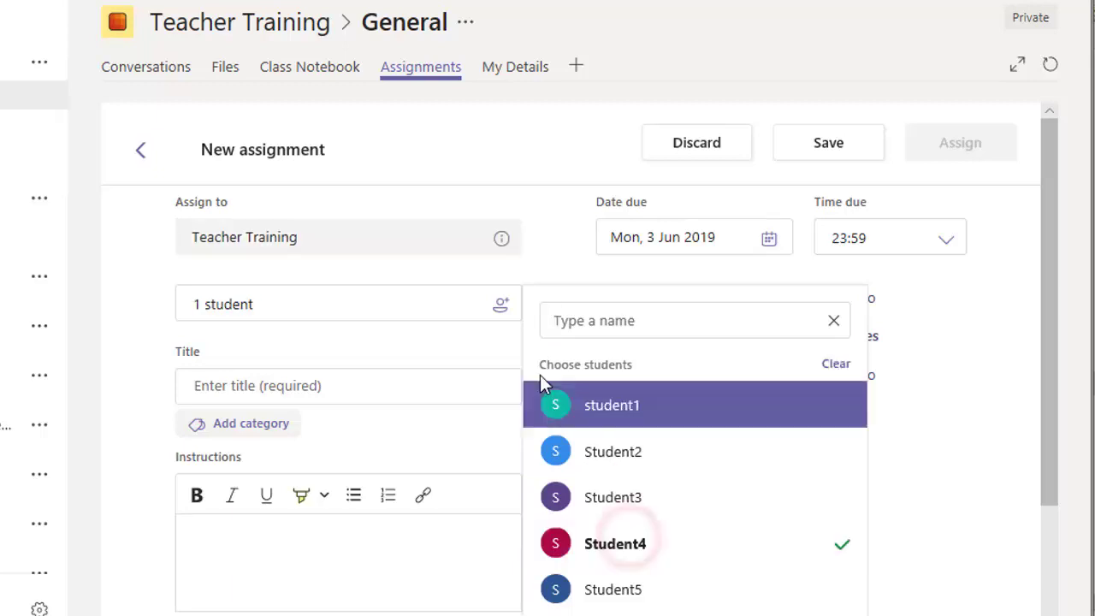
{"action": "left_click", "coordinate": [594, 587]}
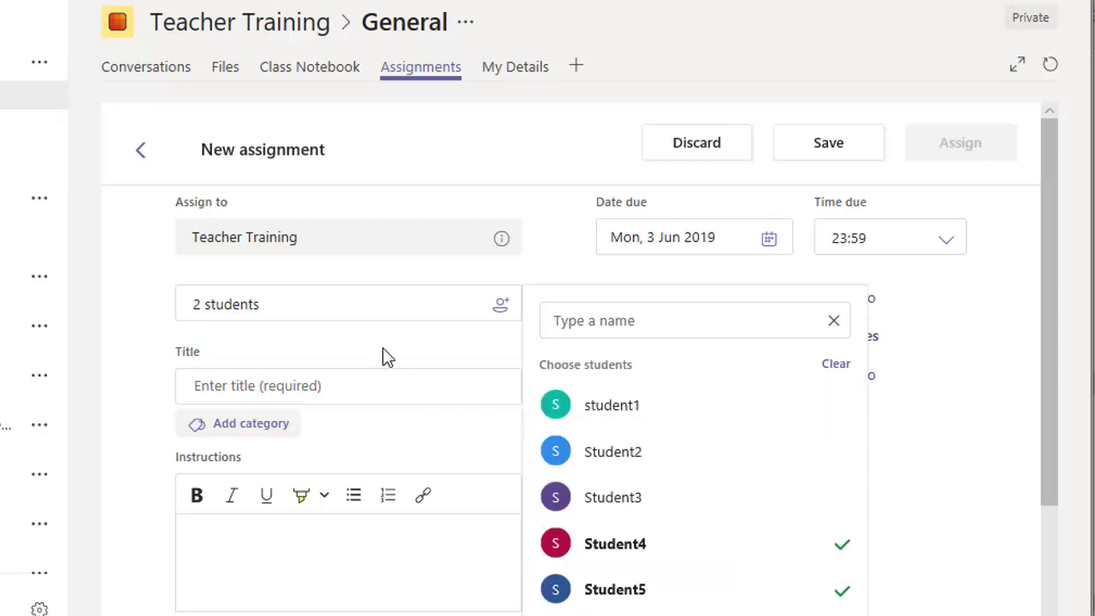
{"action": "left_click", "coordinate": [379, 306]}
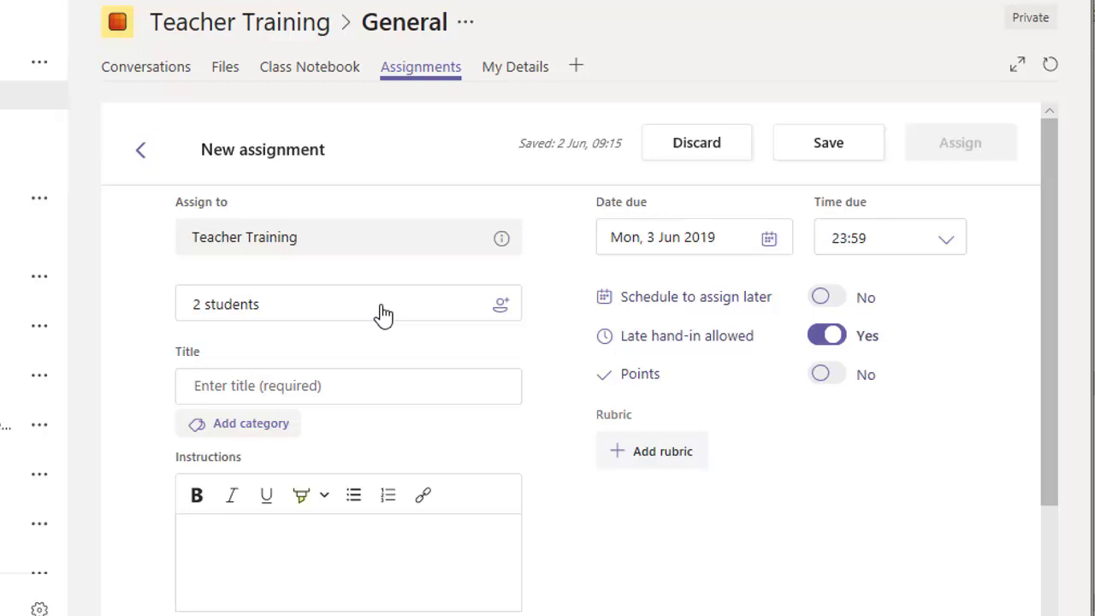
Title the new assignment "Backing Storage".
{"action": "left_click", "coordinate": [362, 391]}
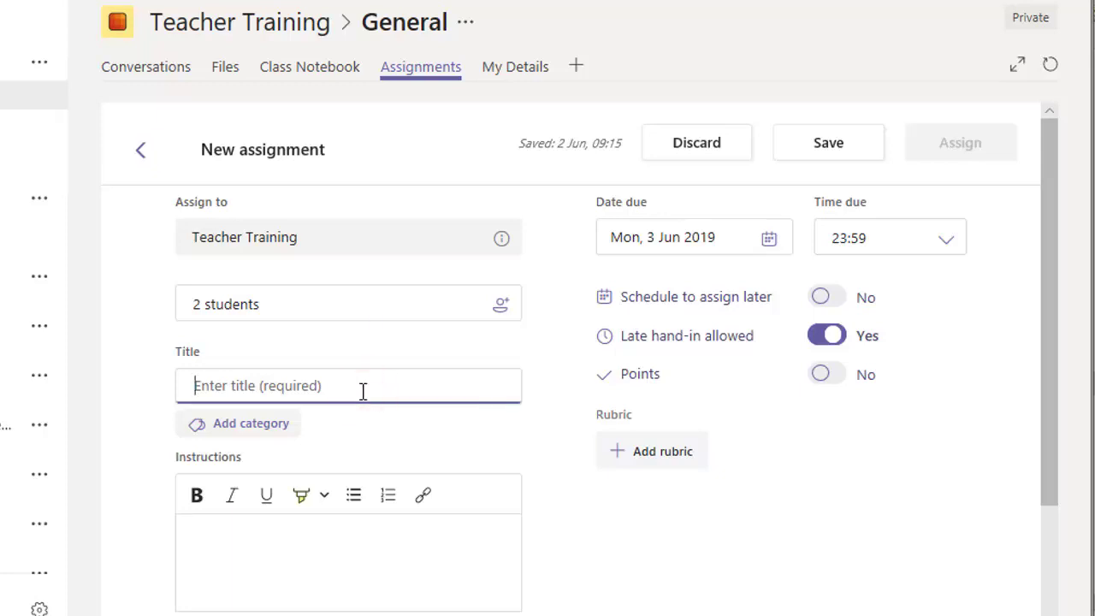
{"action": "type", "text": "Vb"}
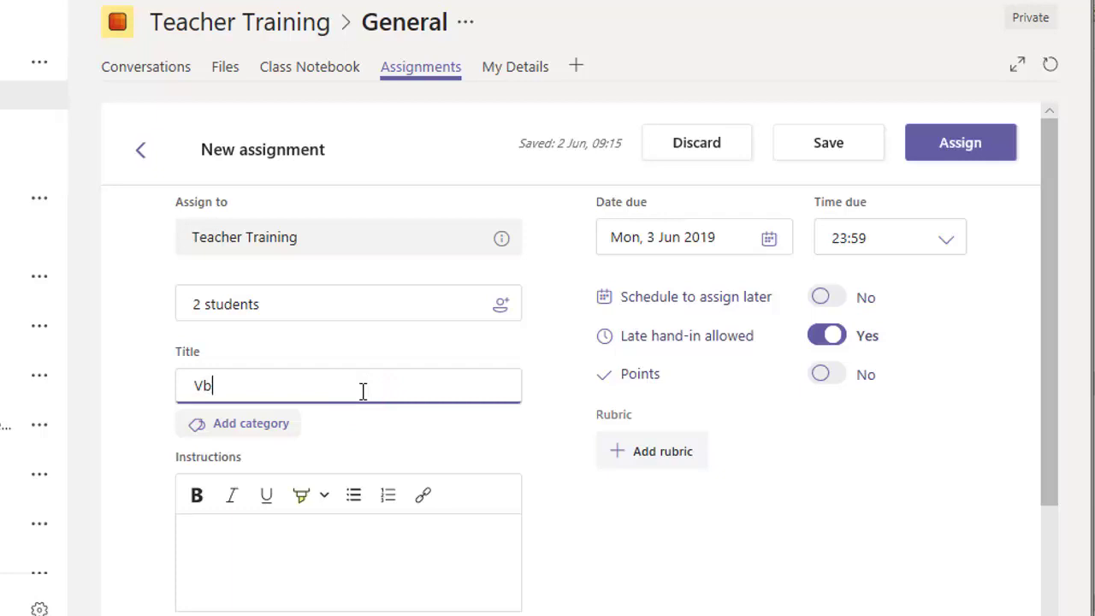
{"action": "key", "text": "BackSpace"}
{"action": "key", "text": "BackSpace"}
{"action": "type", "text": "Bacing"}
{"action": "key", "text": "BackSpace"}
{"action": "key", "text": "BackSpace"}
{"action": "key", "text": "BackSpace"}
{"action": "type", "text": "king St"}
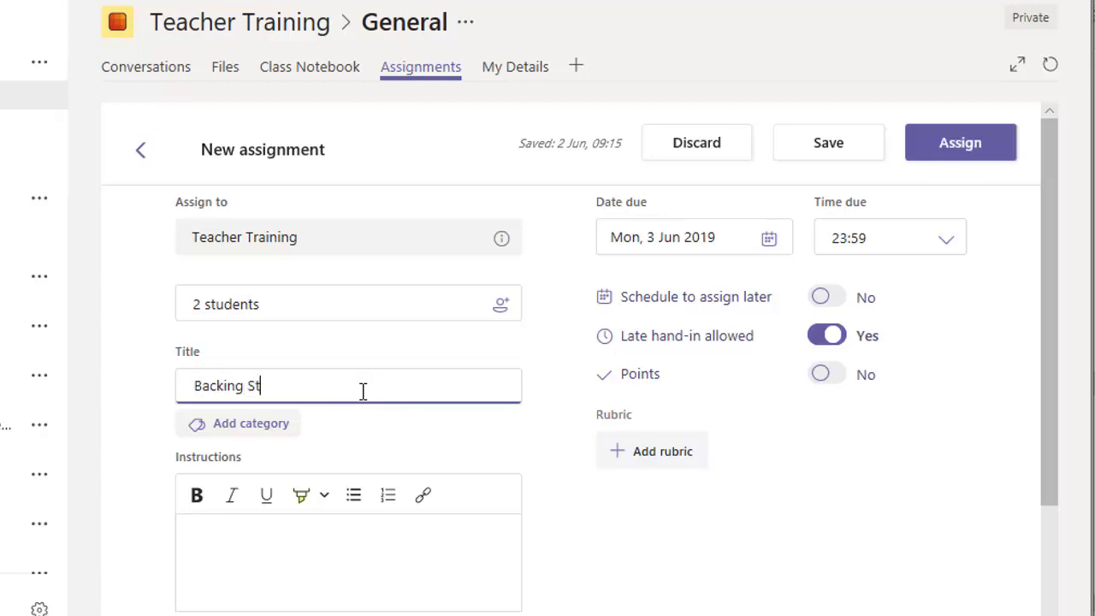
{"action": "type", "text": "orage"}
Enter the assignment instructions "Give examples or backing storage for creating long term backups. Explain your answers.".
{"action": "scroll", "coordinate": [407, 484], "scroll_direction": "down", "scroll_amount": 2}
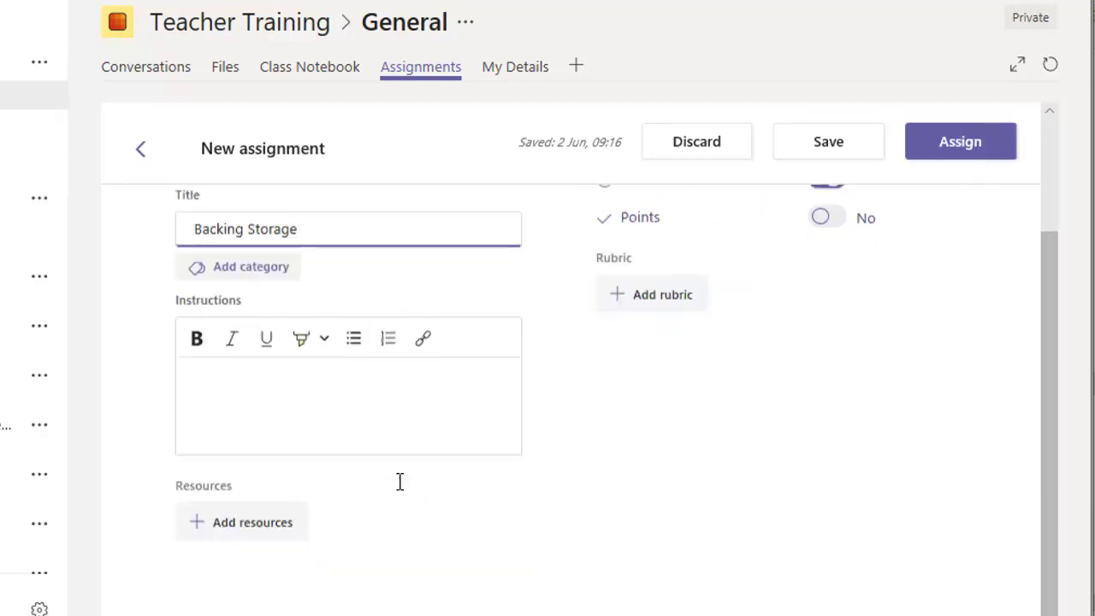
{"action": "left_click", "coordinate": [343, 425]}
{"action": "type", "text": "Gi"}
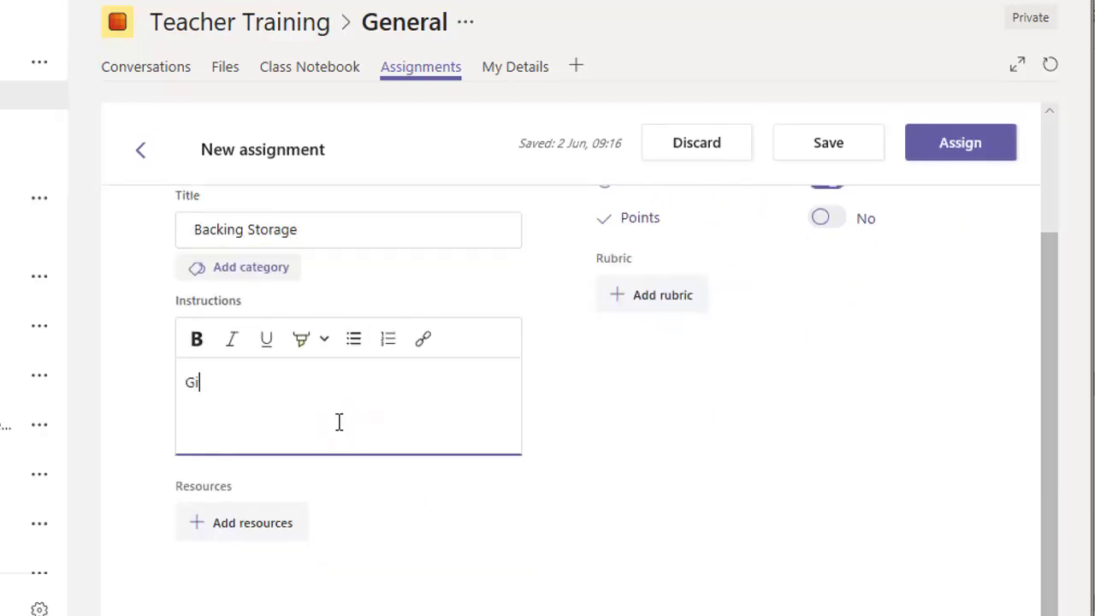
{"action": "type", "text": "ve examples fo"}
{"action": "key", "text": "BackSpace"}
{"action": "key", "text": "BackSpace"}
{"action": "type", "text": "or "}
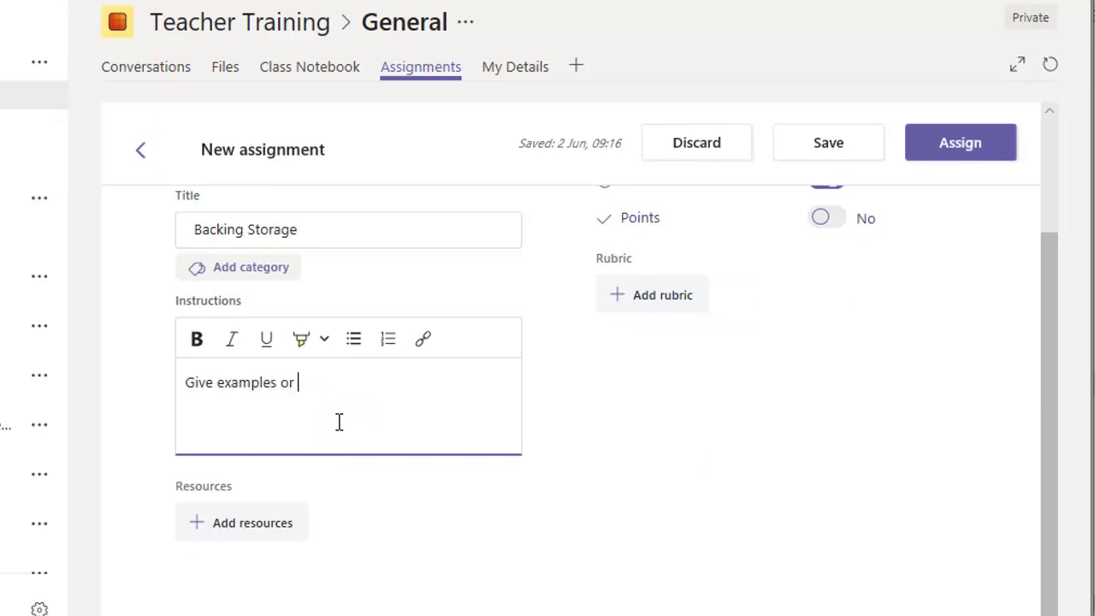
{"action": "type", "text": "backing storage "}
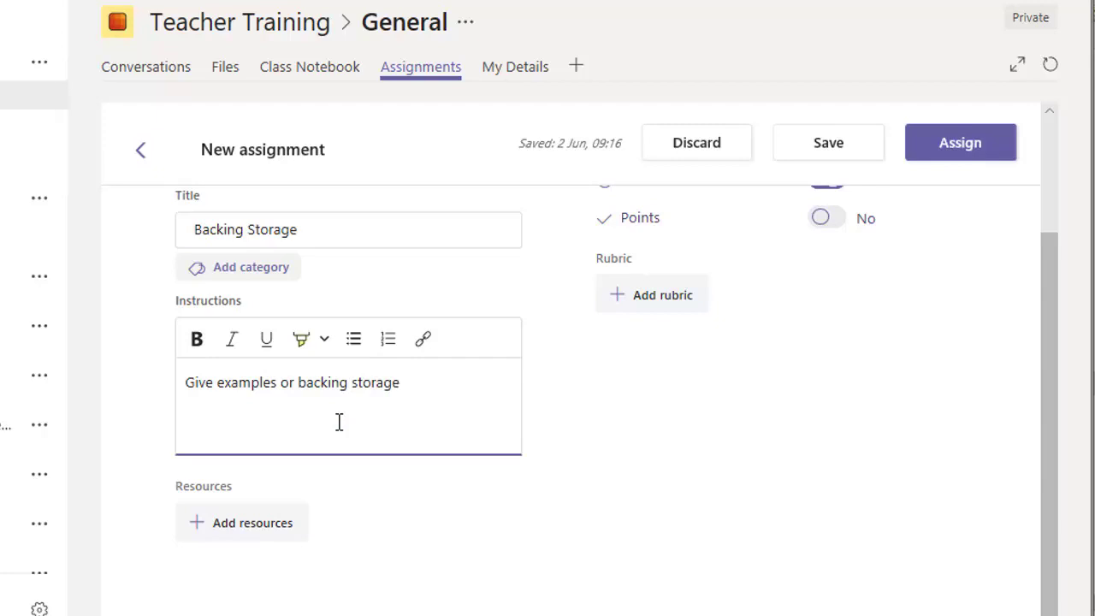
{"action": "type", "text": "for creating "}
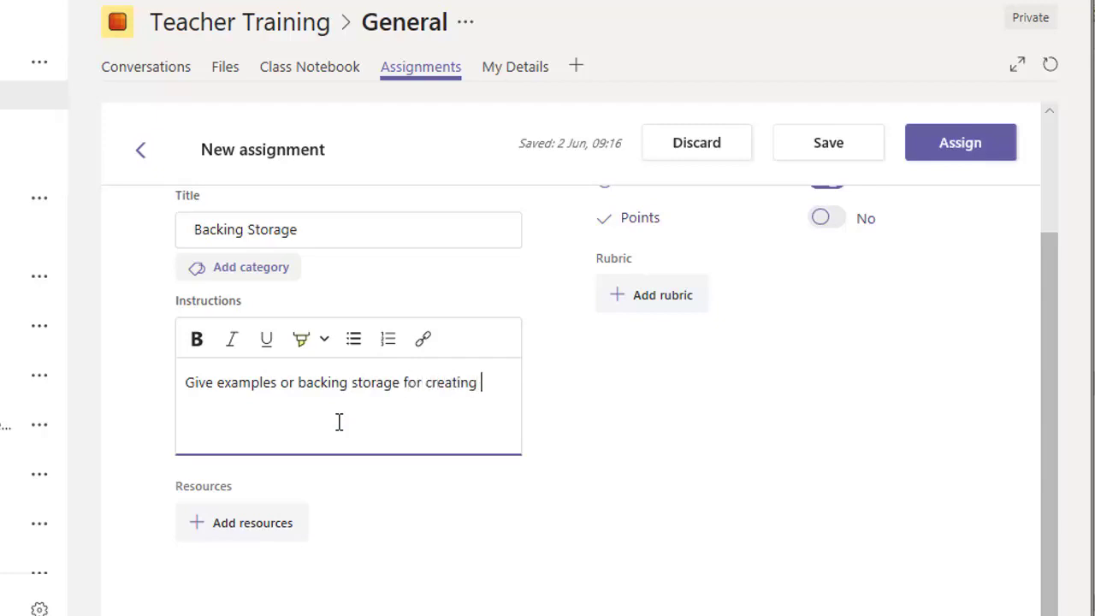
{"action": "type", "text": "long term backu"}
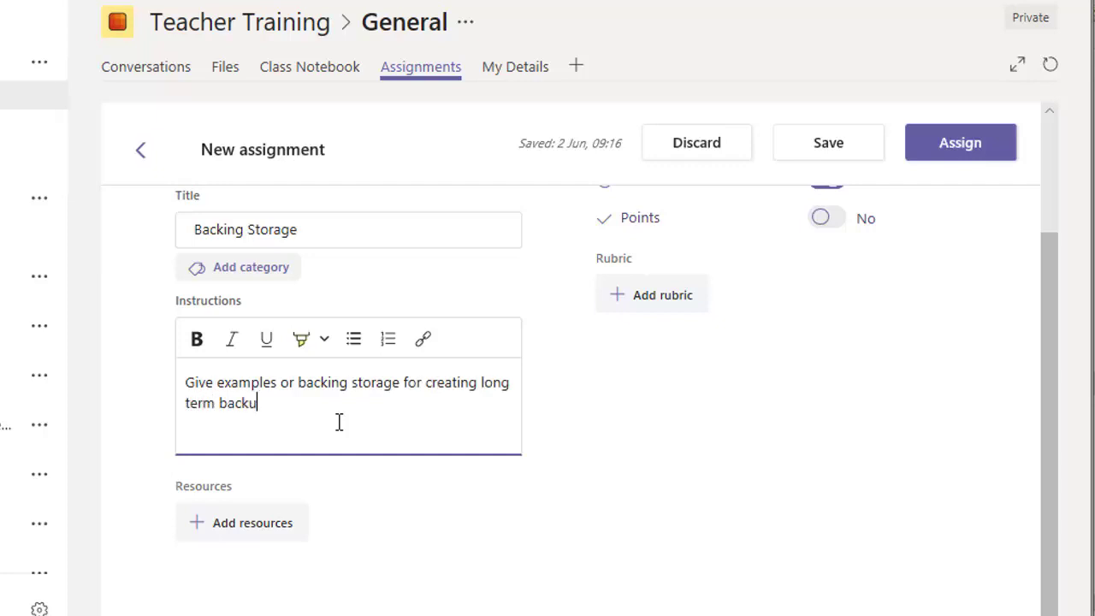
{"action": "type", "text": "ps.  Explain your answe"}
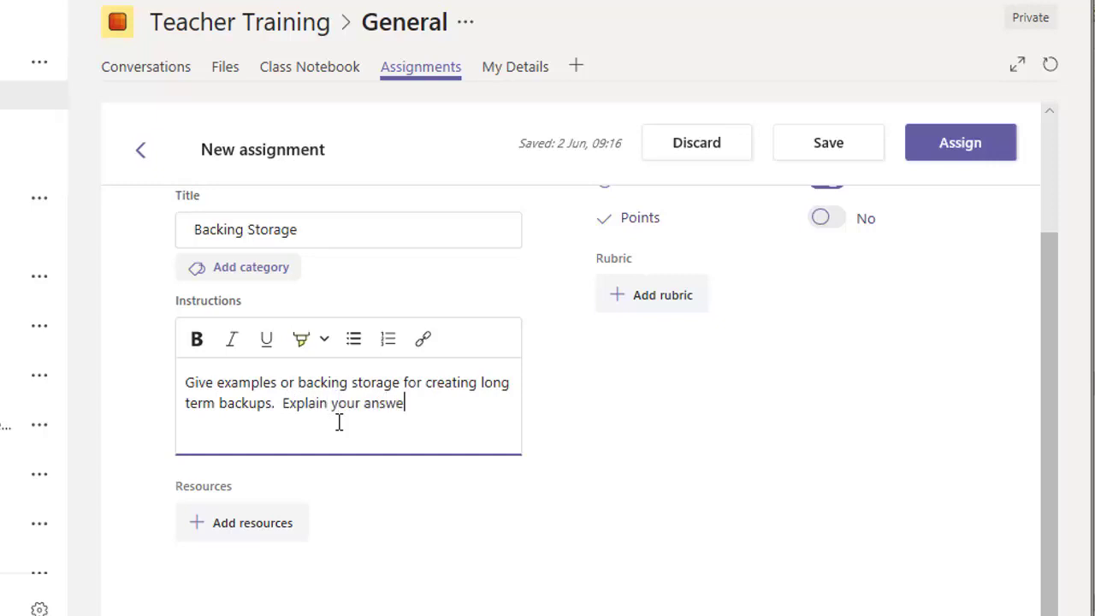
{"action": "type", "text": "rs."}
Look at the sources available for adding resources to the assignment, and close them without attaching anything.
{"action": "left_click", "coordinate": [282, 526]}
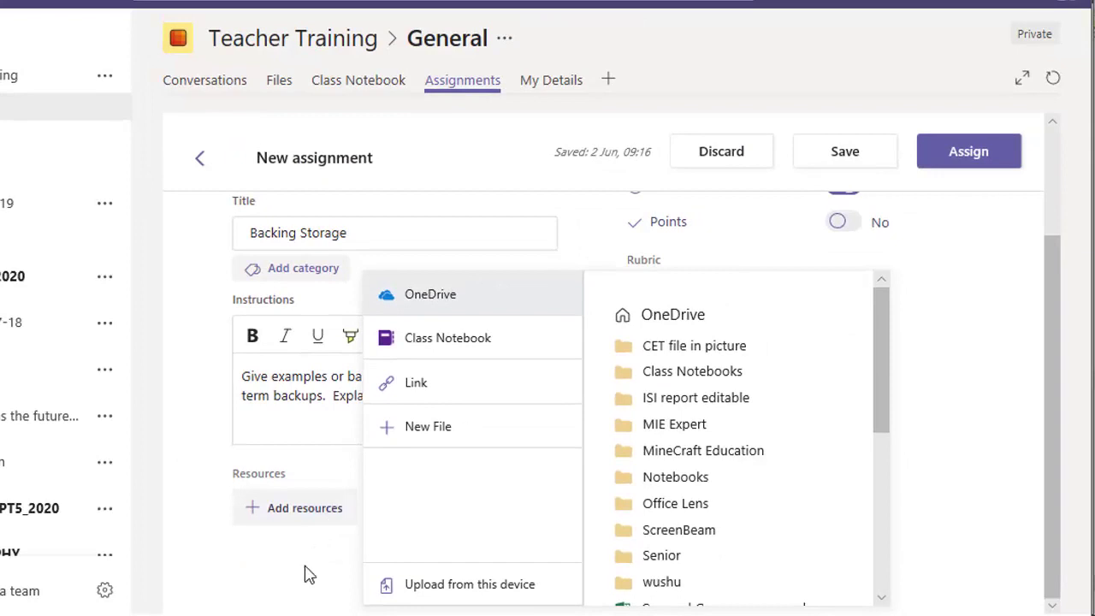
{"action": "left_click", "coordinate": [308, 573]}
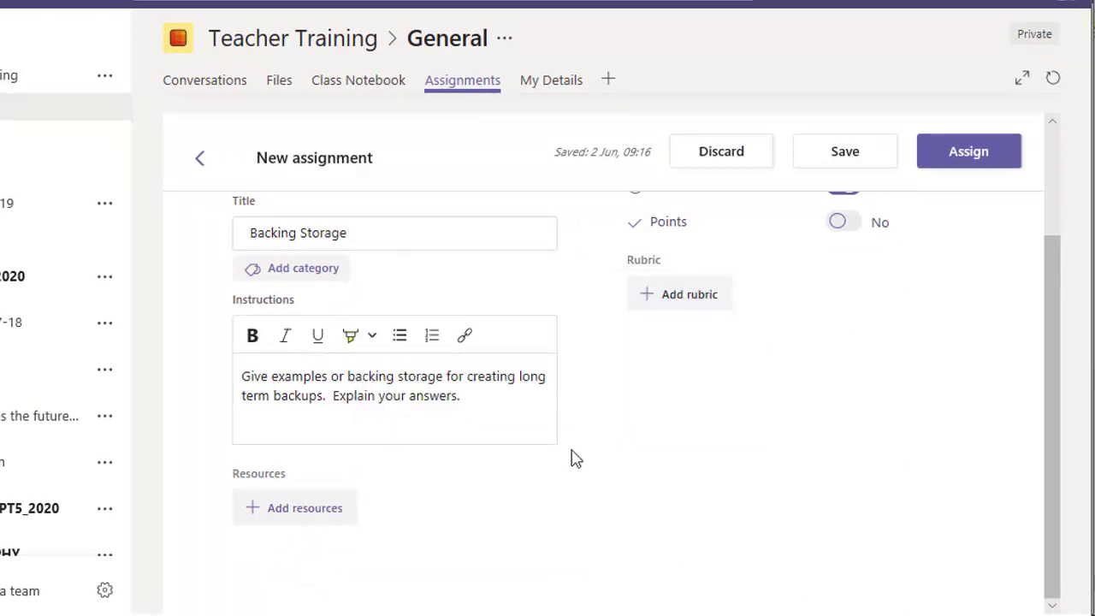
Make the assignment due on Wed, 12 Jun 2019 at 12:00.
{"action": "scroll", "coordinate": [641, 453], "scroll_direction": "up", "scroll_amount": 2}
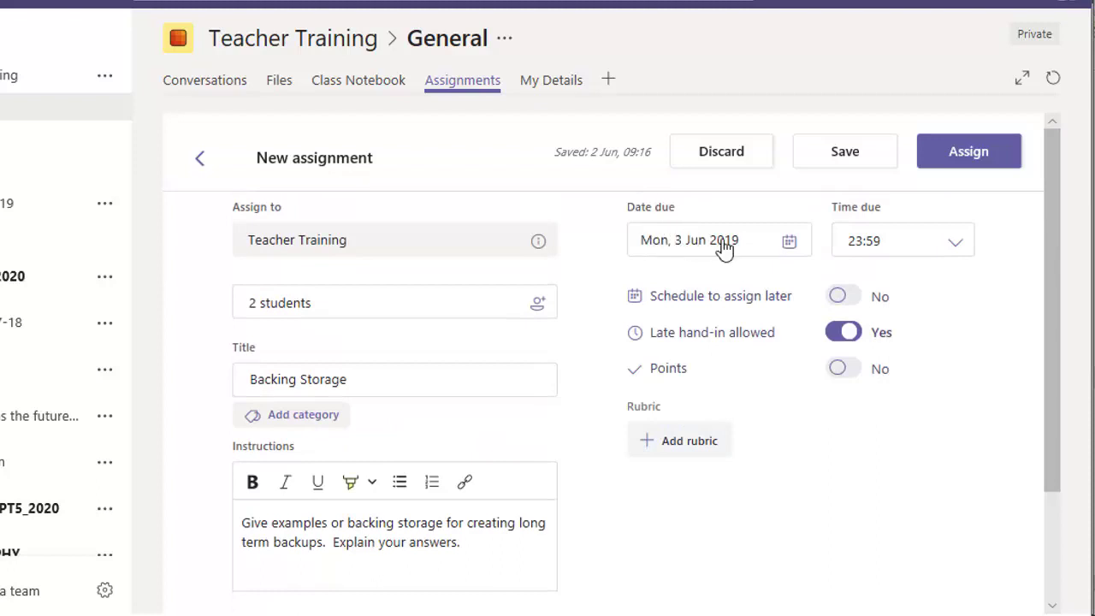
{"action": "left_click", "coordinate": [790, 244]}
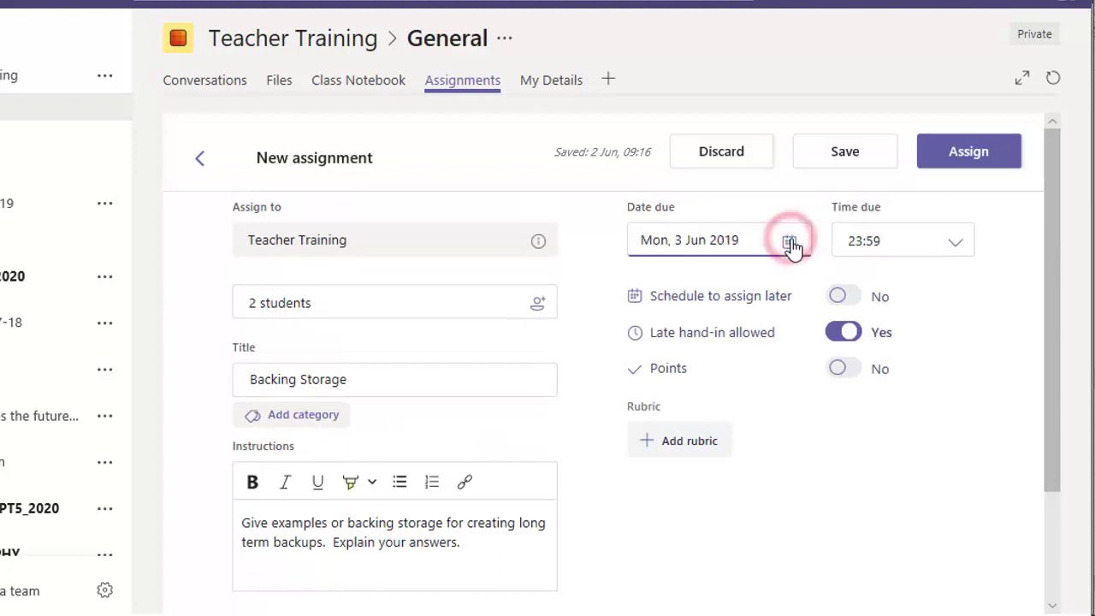
{"action": "left_click", "coordinate": [710, 396]}
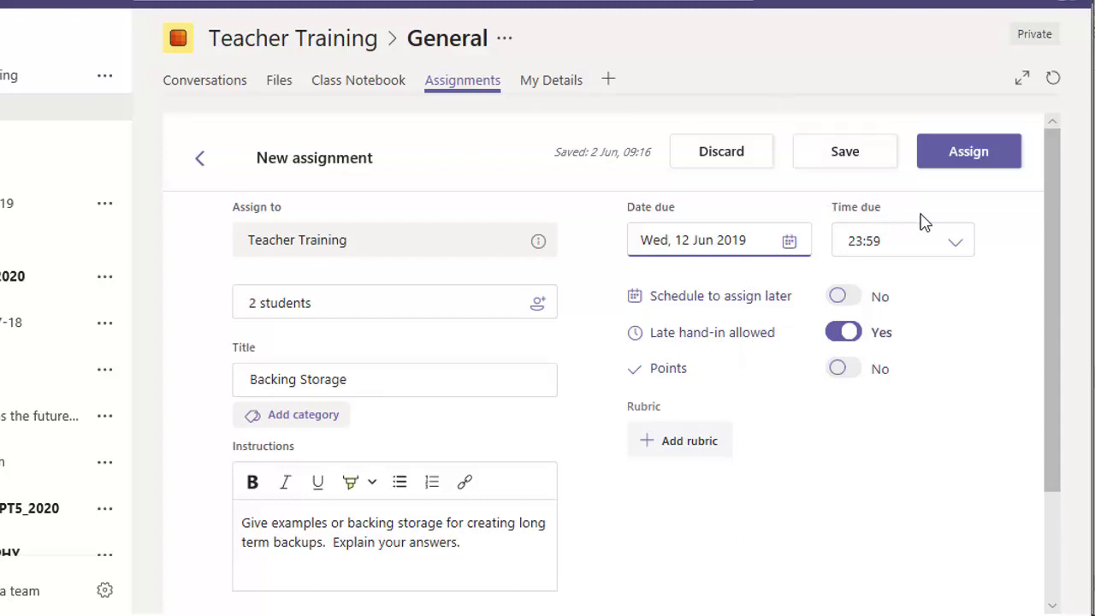
{"action": "left_click", "coordinate": [960, 249]}
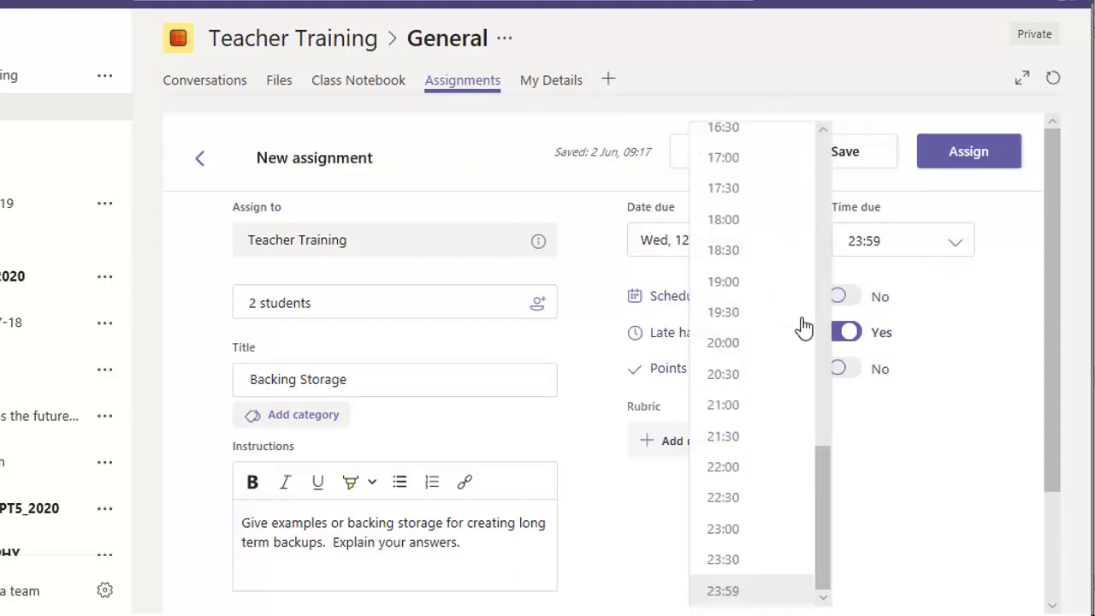
{"action": "scroll", "coordinate": [762, 283], "scroll_direction": "up", "scroll_amount": 4}
{"action": "left_click", "coordinate": [758, 216]}
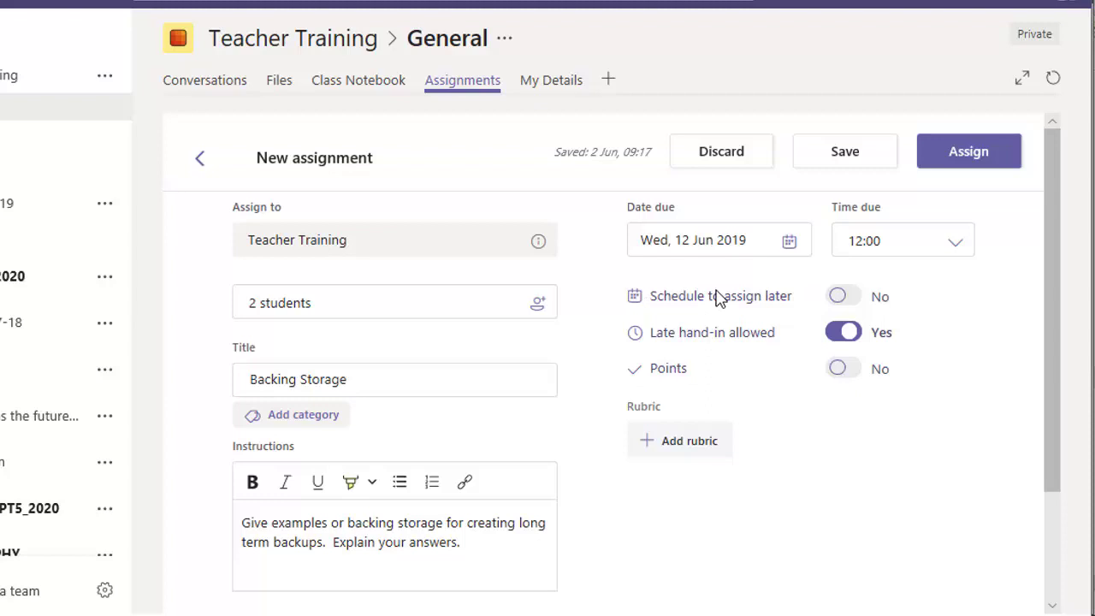
Turn on delayed assigning for the assignment and set its date to assign to Sat, 8 Jun 2019.
{"action": "left_click", "coordinate": [836, 298]}
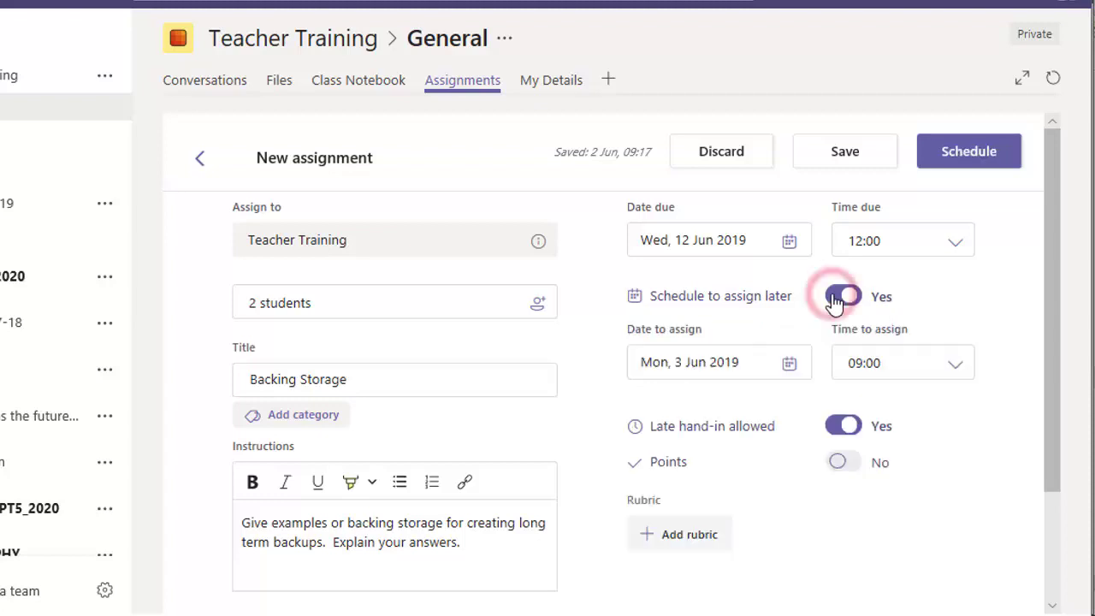
{"action": "left_click", "coordinate": [789, 362]}
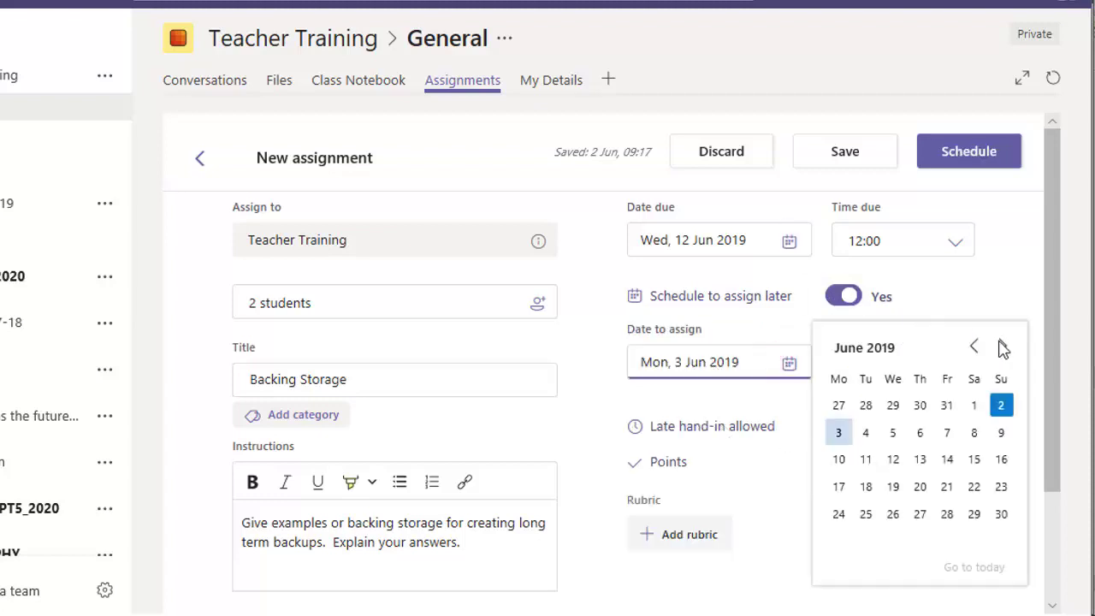
{"action": "left_click", "coordinate": [974, 433]}
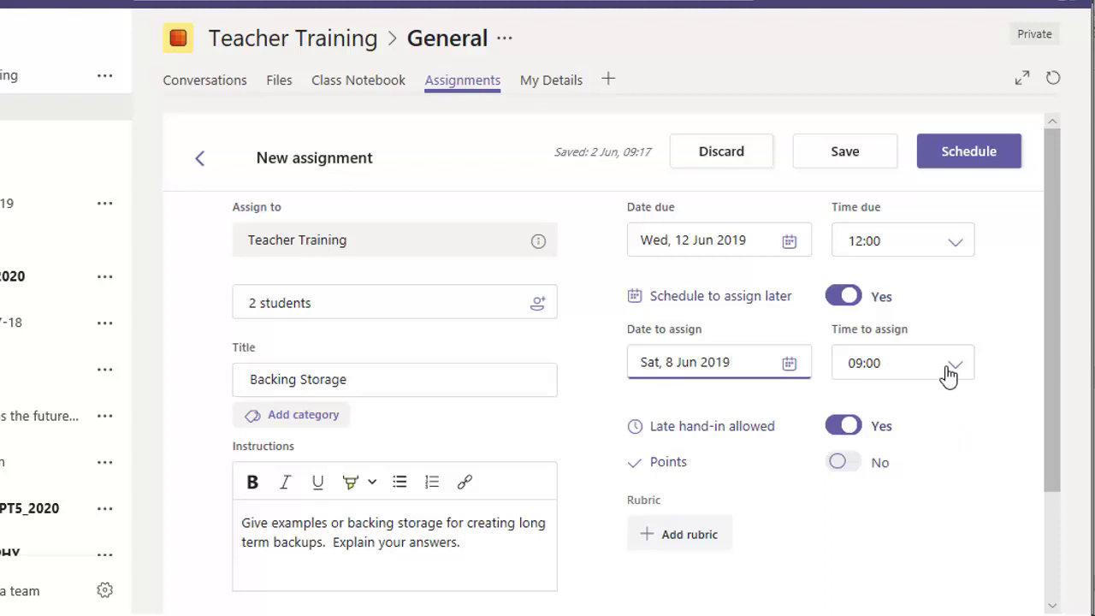
Disallow late hand-in for the assignment and enable points with a maximum of 60.
{"action": "scroll", "coordinate": [844, 390], "scroll_direction": "down", "scroll_amount": 3}
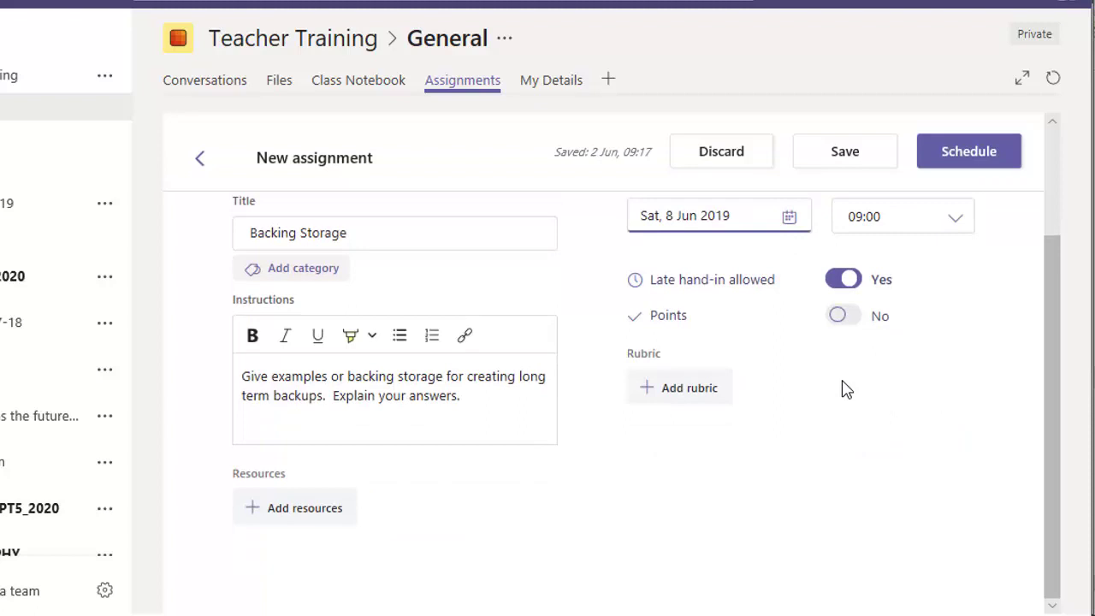
{"action": "left_click", "coordinate": [843, 289]}
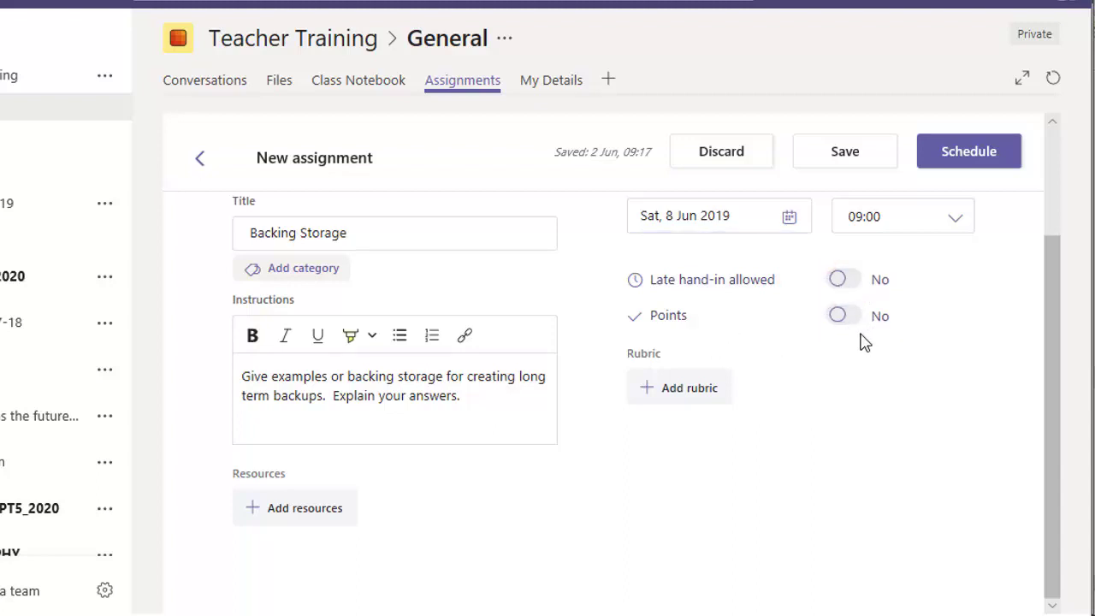
{"action": "left_click", "coordinate": [837, 316]}
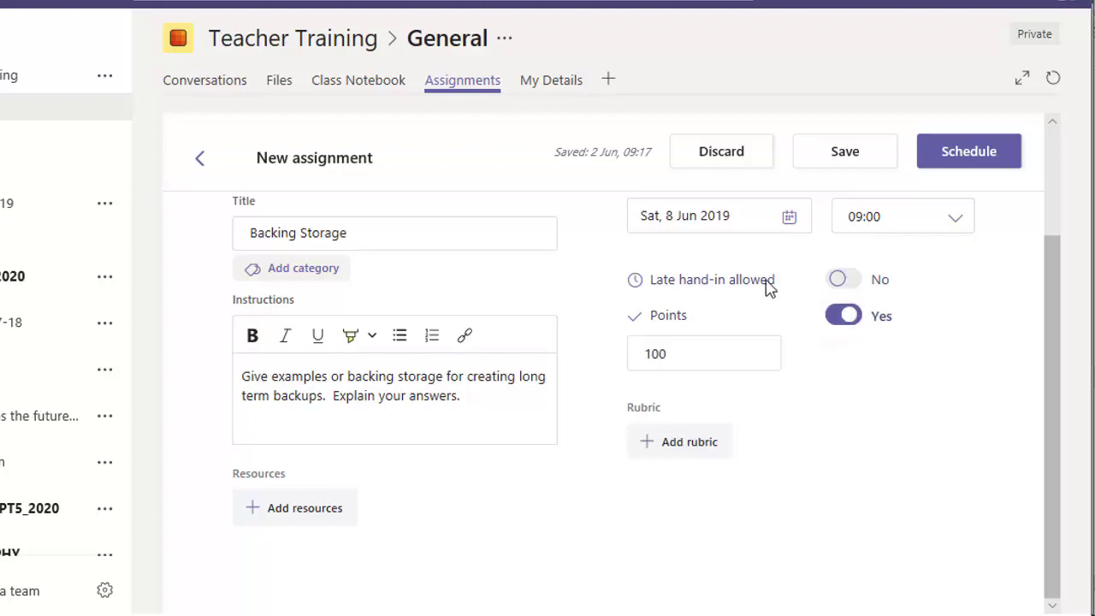
{"action": "left_click", "coordinate": [694, 347]}
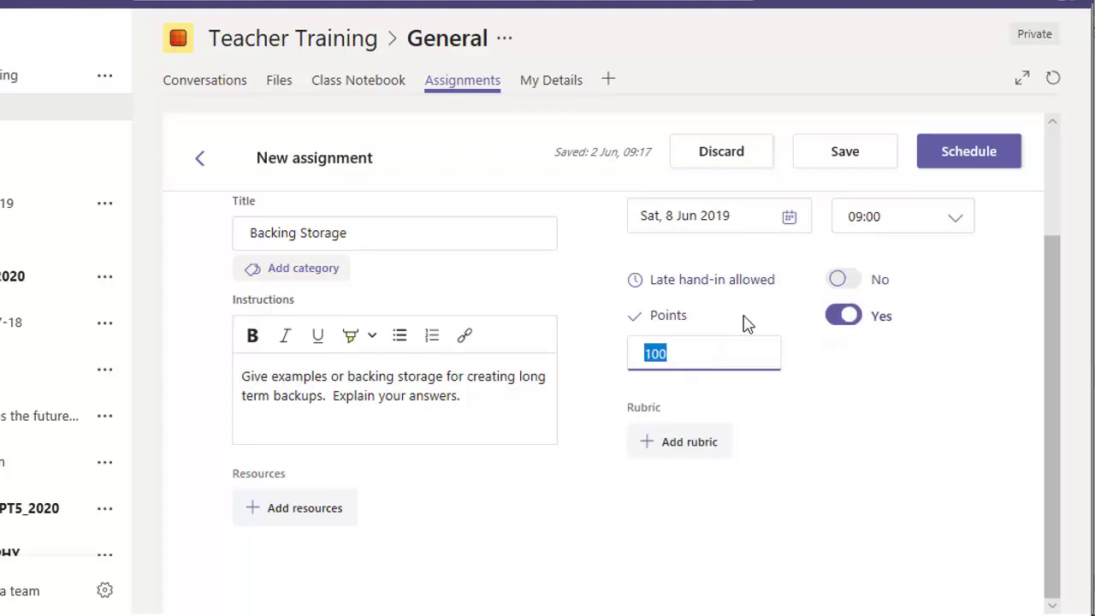
{"action": "type", "text": "60"}
{"action": "left_click", "coordinate": [882, 404]}
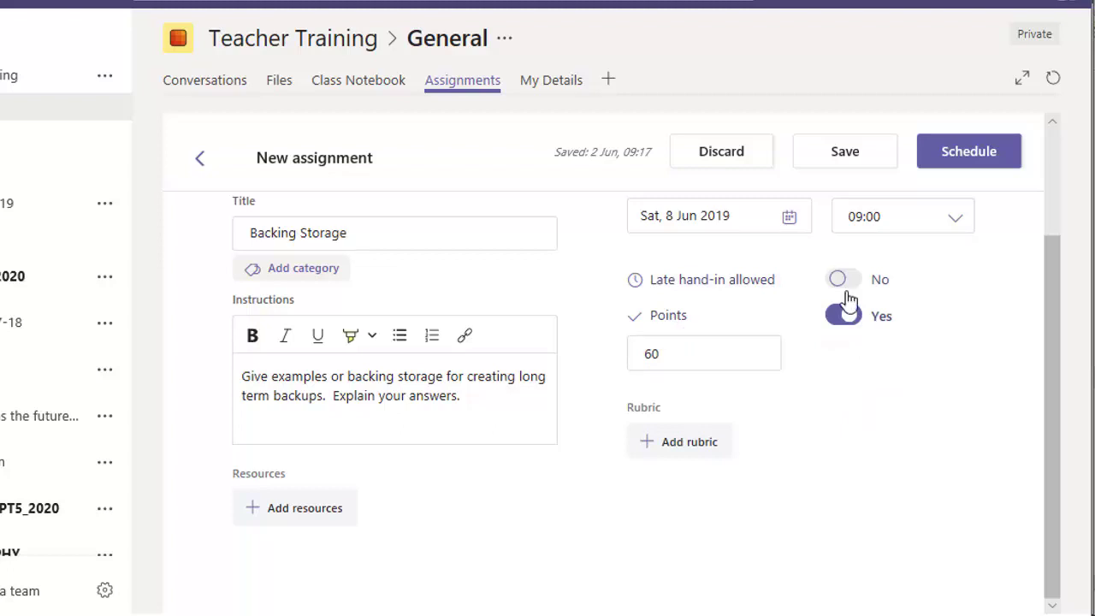
Choose the existing rubric "Tutorials in OneNote (copy)" for the assignment and open it for editing.
{"action": "left_click", "coordinate": [676, 458]}
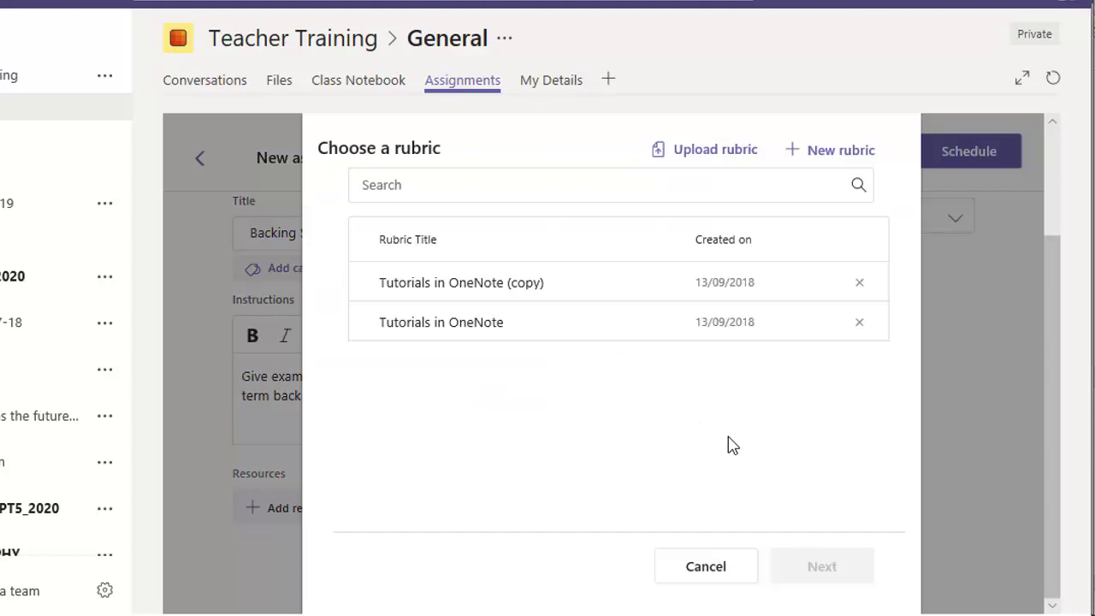
{"action": "left_click", "coordinate": [482, 293]}
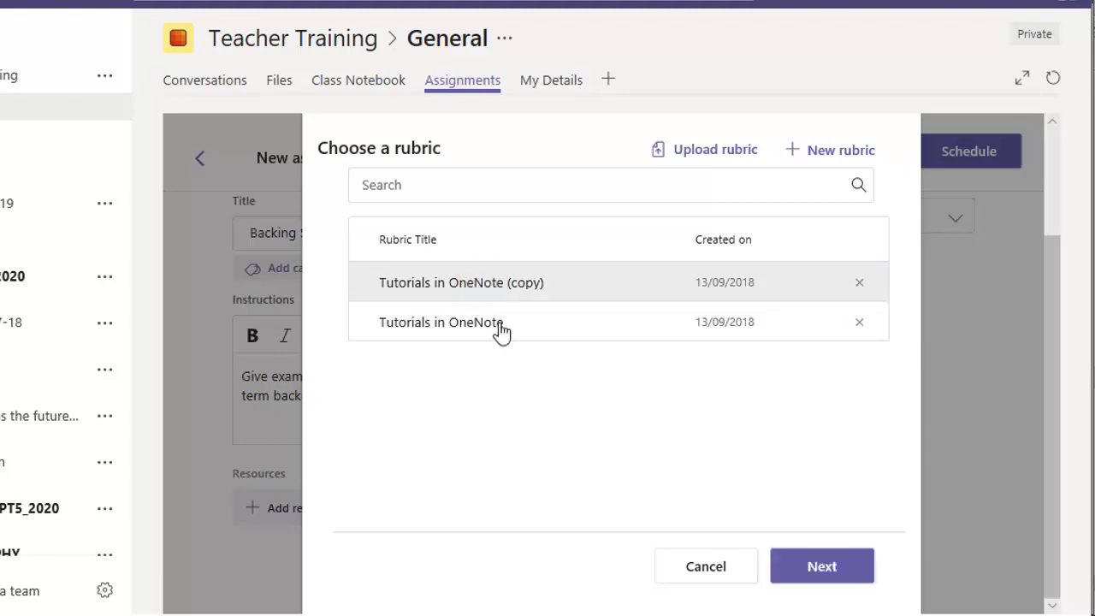
{"action": "left_click", "coordinate": [806, 568]}
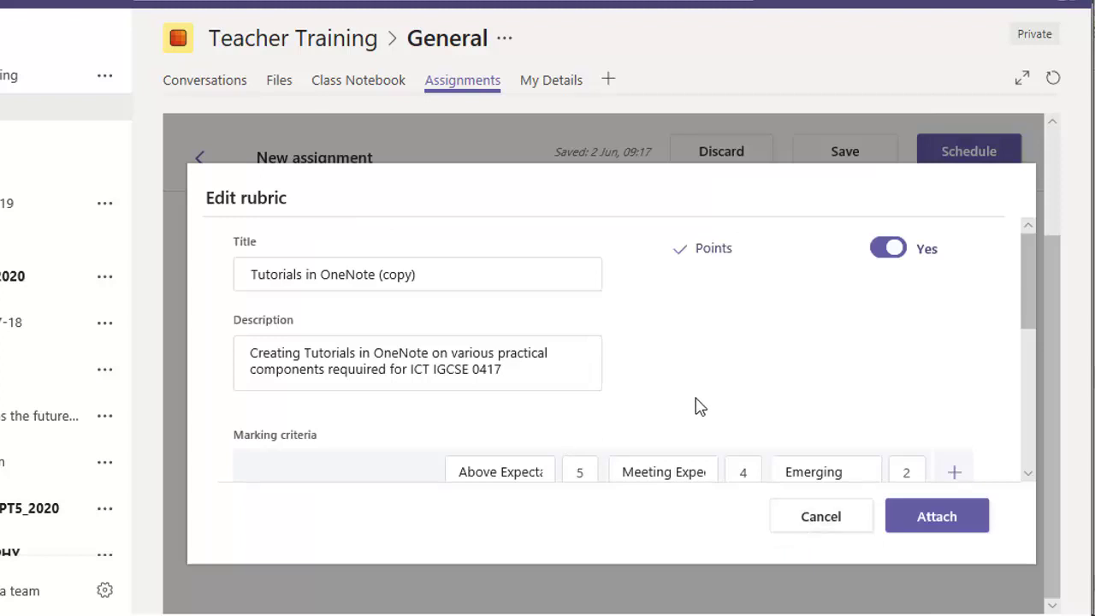
Examine the rubric's marking criteria, including its achievement levels and their point values.
{"action": "scroll", "coordinate": [582, 401], "scroll_direction": "down", "scroll_amount": 3}
{"action": "scroll", "coordinate": [538, 362], "scroll_direction": "up", "scroll_amount": 3}
{"action": "scroll", "coordinate": [584, 377], "scroll_direction": "down", "scroll_amount": 3}
{"action": "scroll", "coordinate": [787, 305], "scroll_direction": "down", "scroll_amount": 1}
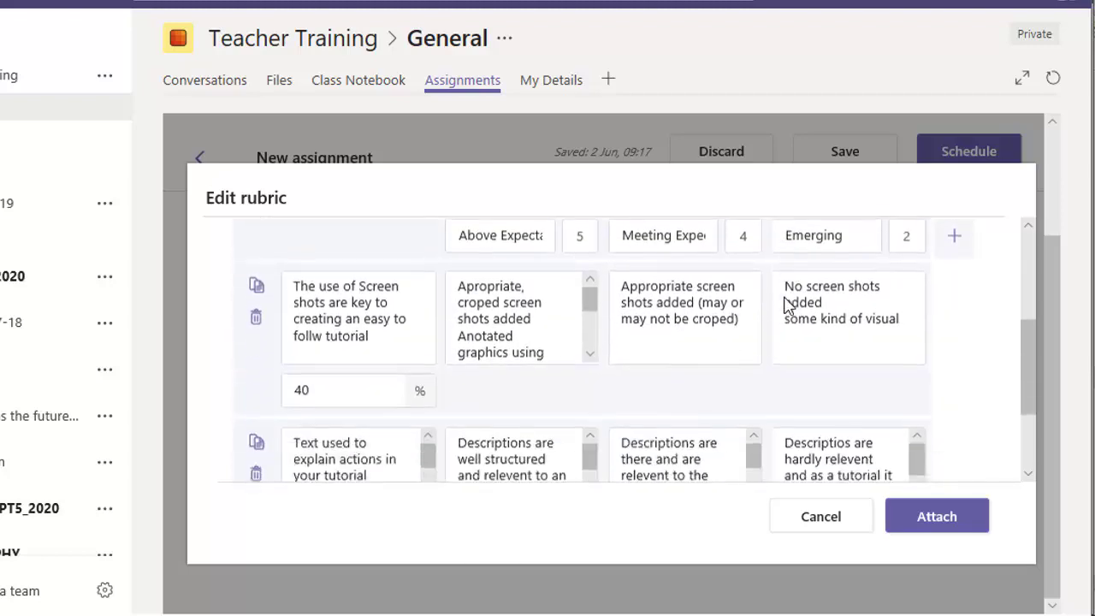
{"action": "scroll", "coordinate": [747, 372], "scroll_direction": "up", "scroll_amount": 2}
{"action": "scroll", "coordinate": [633, 355], "scroll_direction": "down", "scroll_amount": 1}
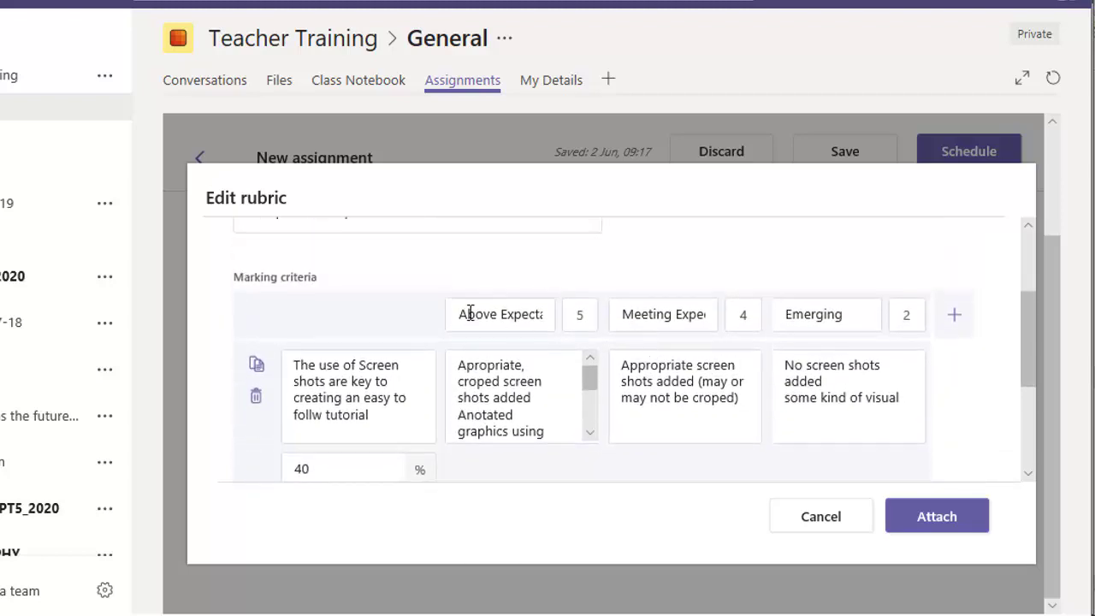
{"action": "left_click_drag", "start_coordinate": [460, 315], "coordinate": [544, 319]}
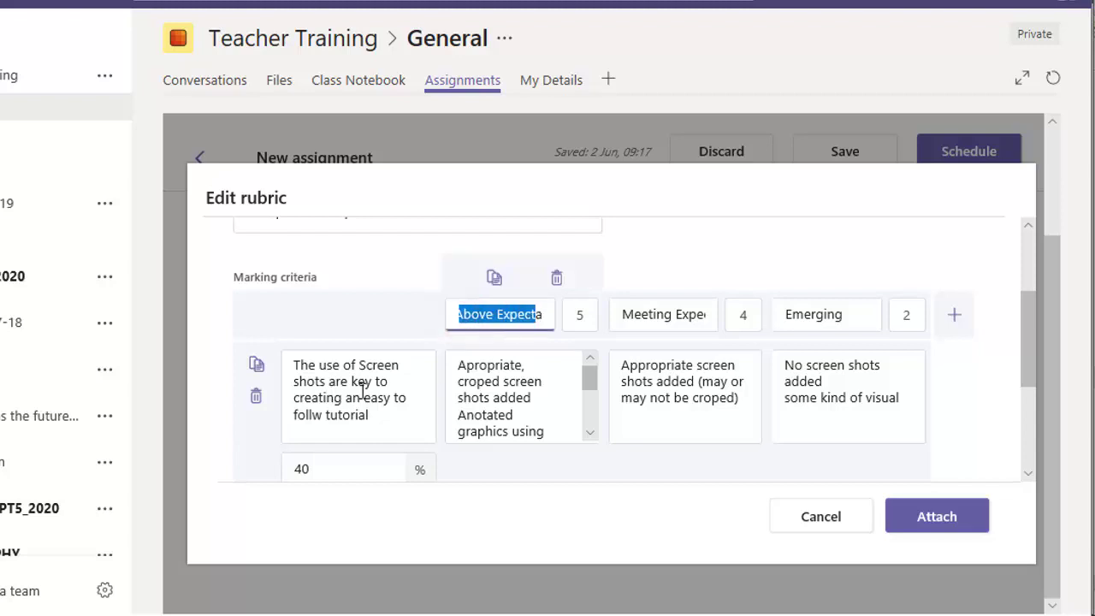
{"action": "scroll", "coordinate": [362, 389], "scroll_direction": "down", "scroll_amount": 1}
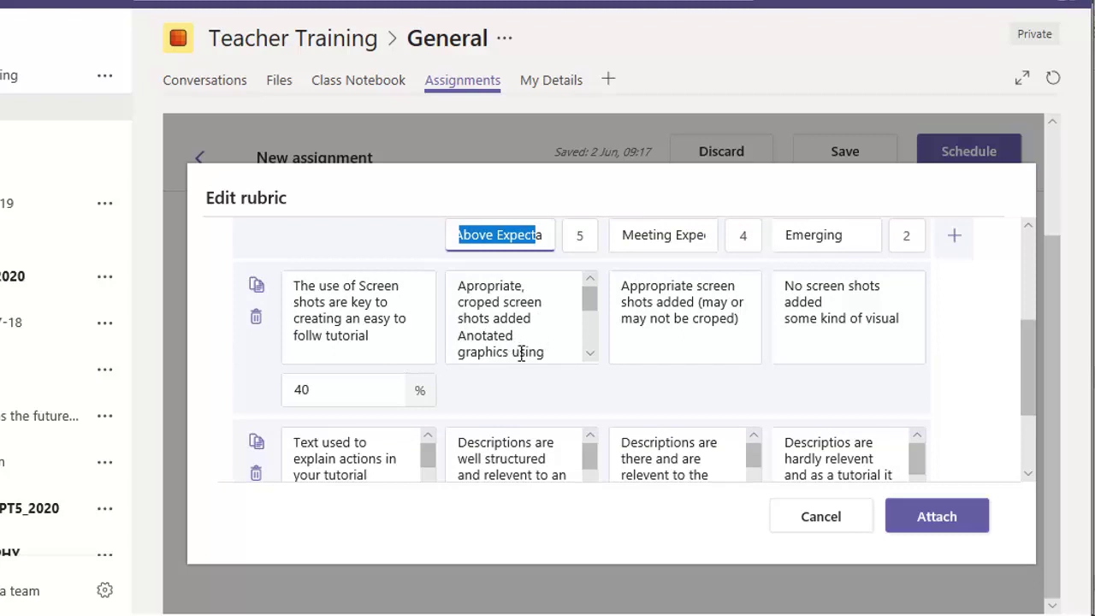
Read the full Above Expectations description for the screen shots criterion.
{"action": "left_click", "coordinate": [590, 353]}
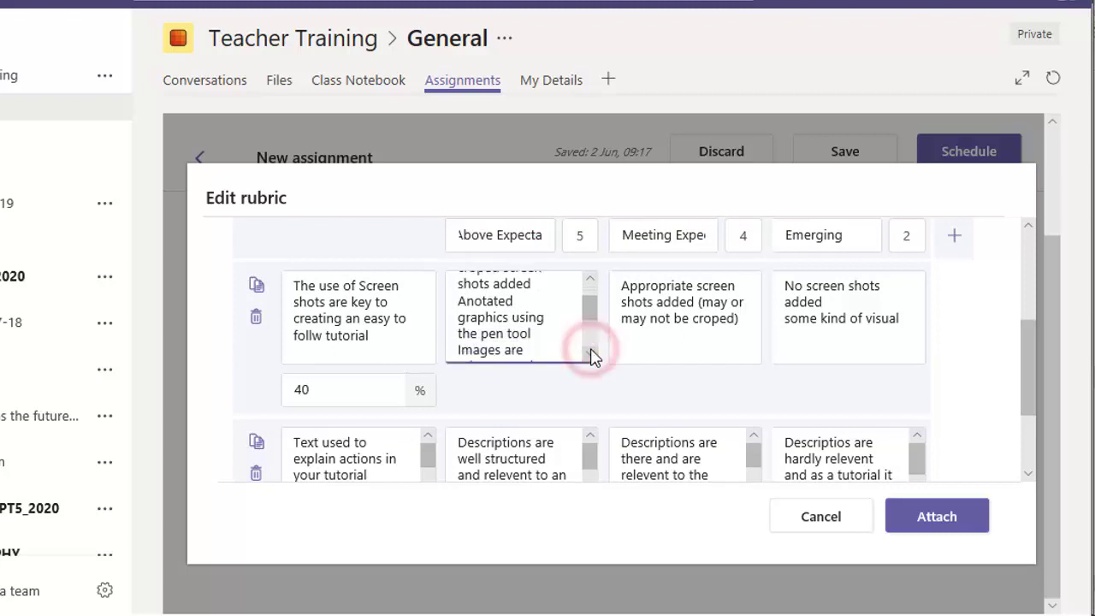
{"action": "left_click", "coordinate": [590, 353]}
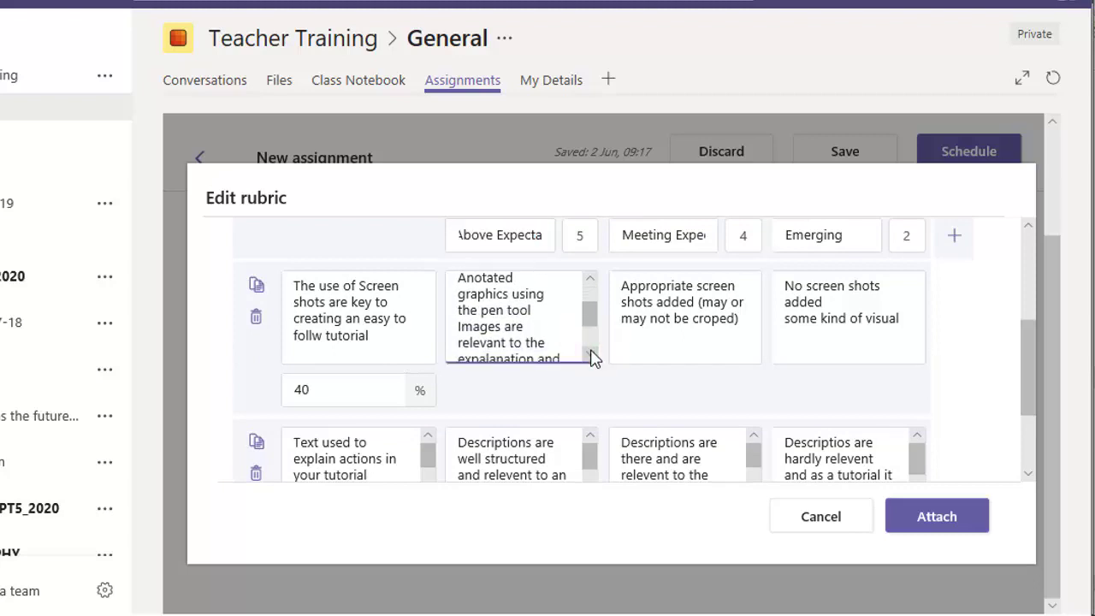
{"action": "left_click", "coordinate": [590, 354]}
{"action": "left_click", "coordinate": [590, 353]}
{"action": "left_click", "coordinate": [590, 353]}
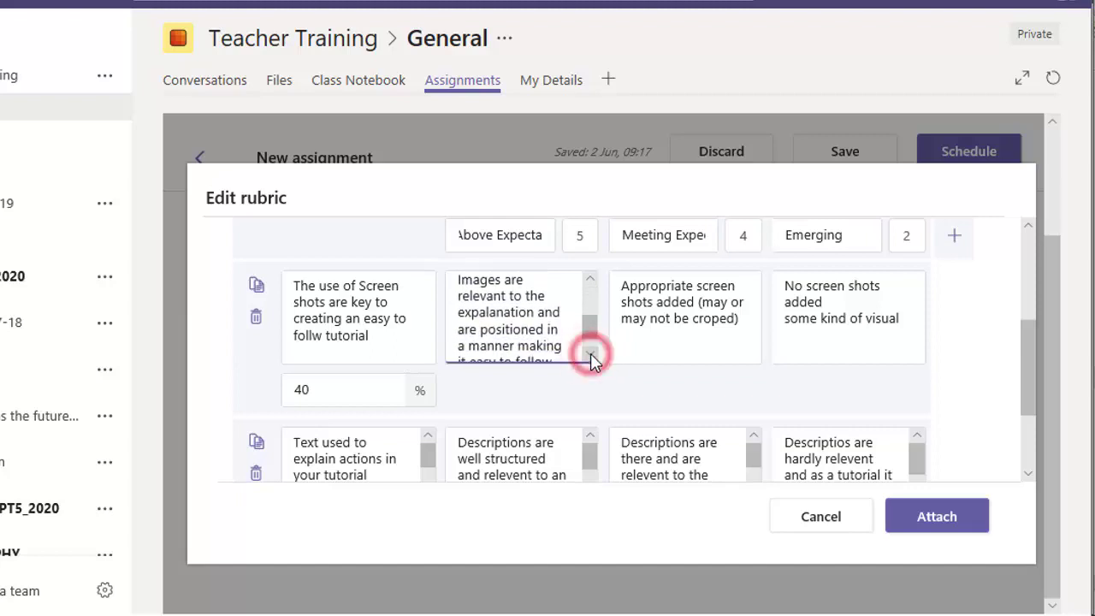
{"action": "left_click", "coordinate": [591, 353]}
{"action": "left_click", "coordinate": [590, 353]}
{"action": "left_click", "coordinate": [590, 353]}
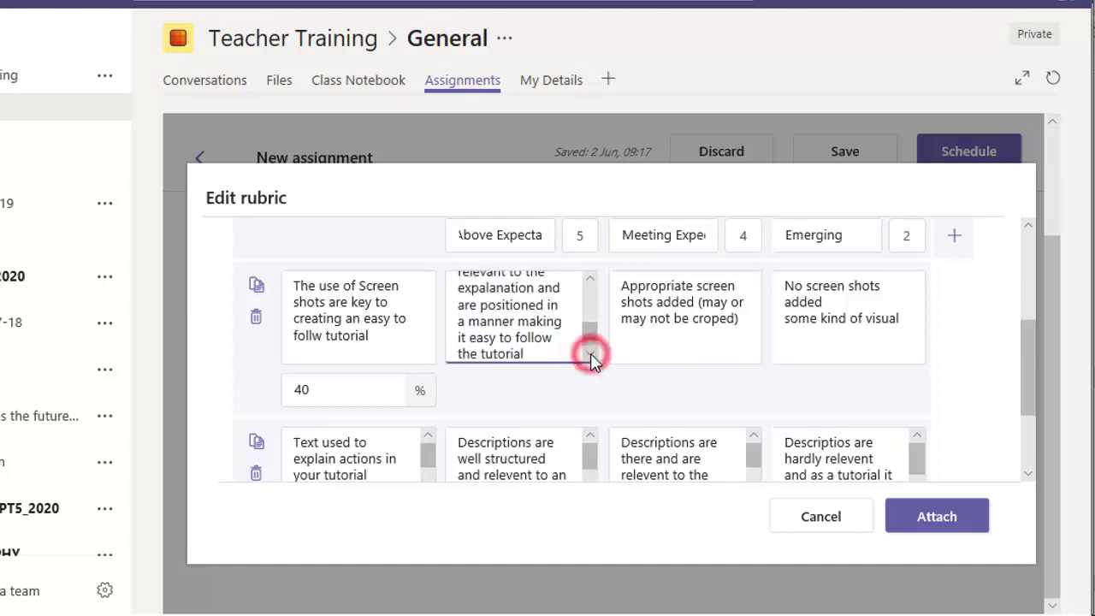
{"action": "left_click", "coordinate": [593, 355]}
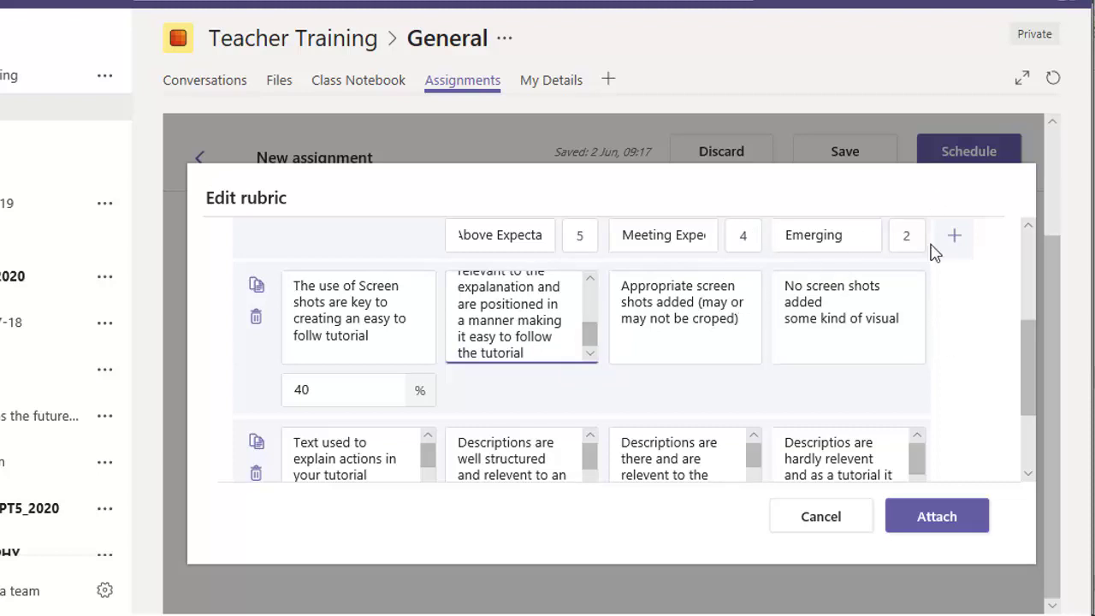
Review the Emerging description and weighting of the screen shots criterion, and read the text explanation criterion below it.
{"action": "left_click", "coordinate": [911, 319]}
{"action": "left_click_drag", "start_coordinate": [885, 314], "coordinate": [858, 311]}
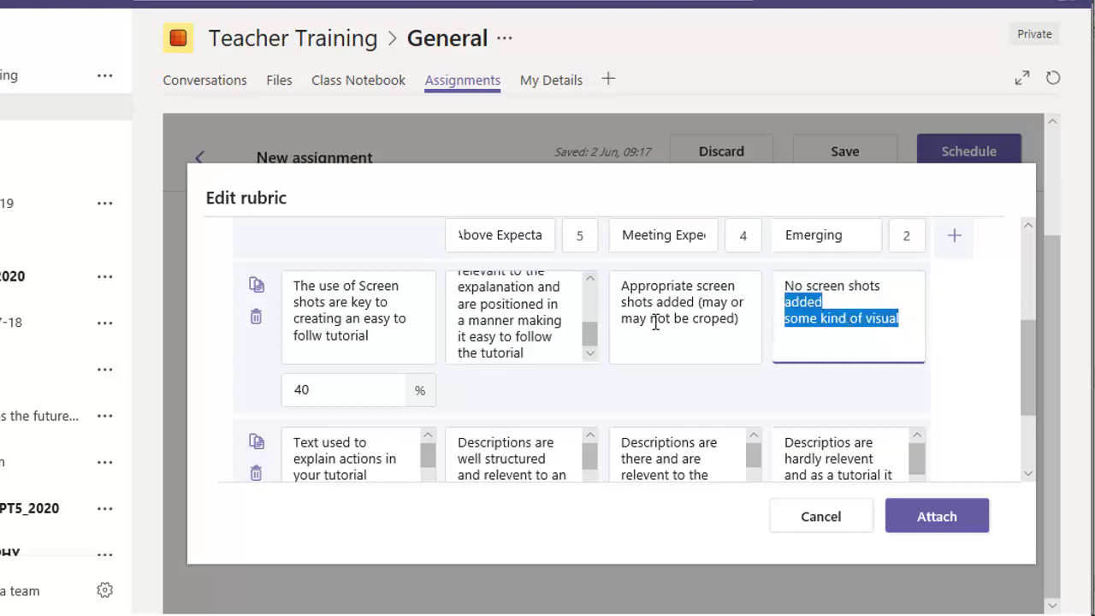
{"action": "scroll", "coordinate": [594, 345], "scroll_direction": "down", "scroll_amount": 2}
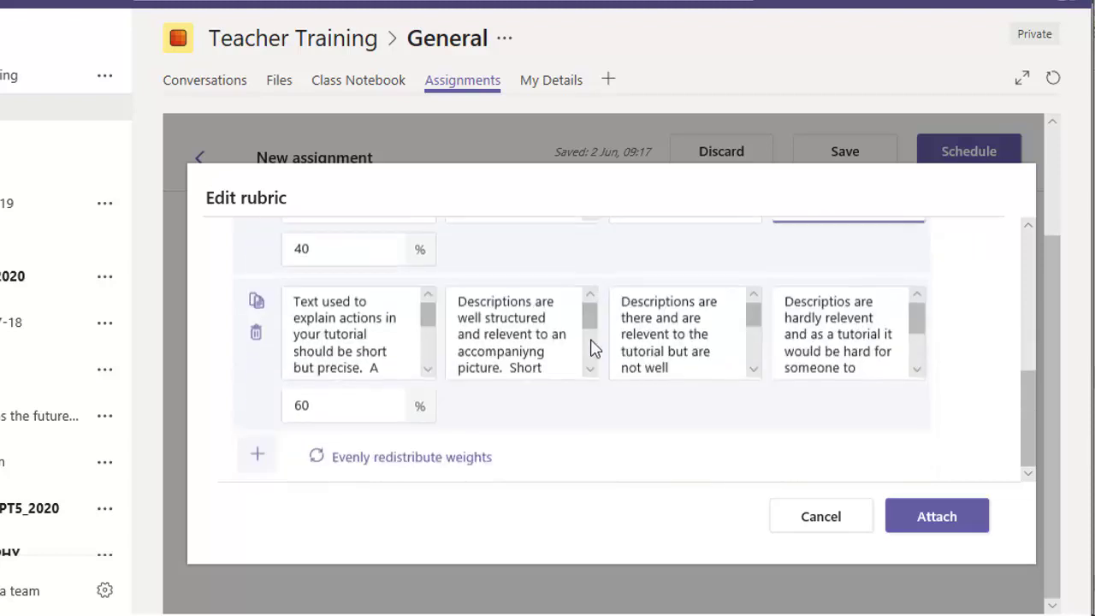
{"action": "scroll", "coordinate": [594, 345], "scroll_direction": "up", "scroll_amount": 2}
{"action": "double_click", "coordinate": [316, 411]}
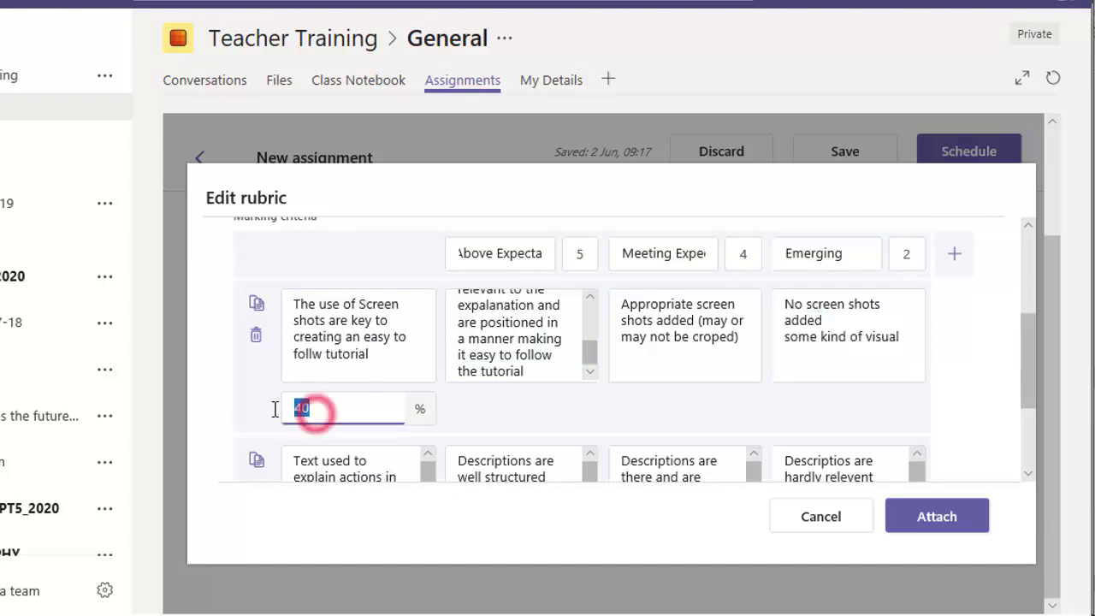
{"action": "left_click", "coordinate": [795, 239]}
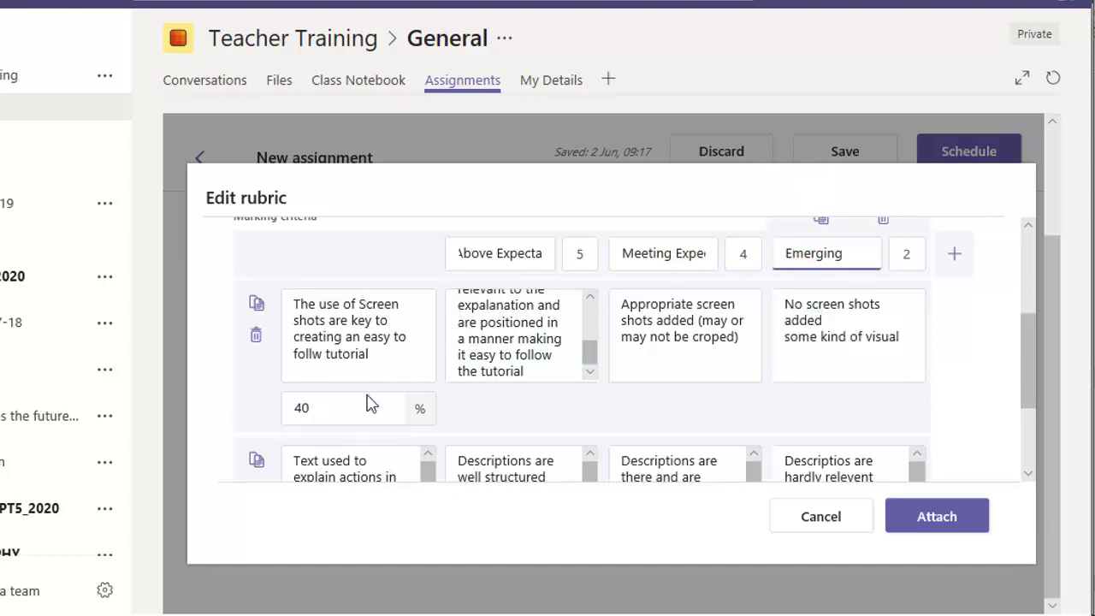
{"action": "scroll", "coordinate": [525, 337], "scroll_direction": "down", "scroll_amount": 5}
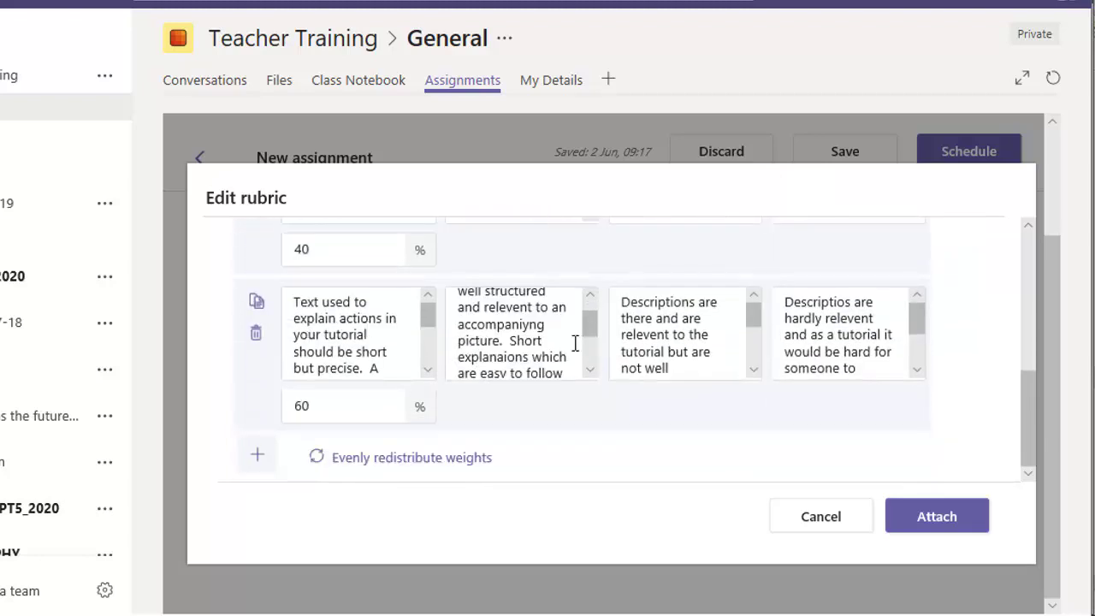
{"action": "left_click", "coordinate": [430, 370]}
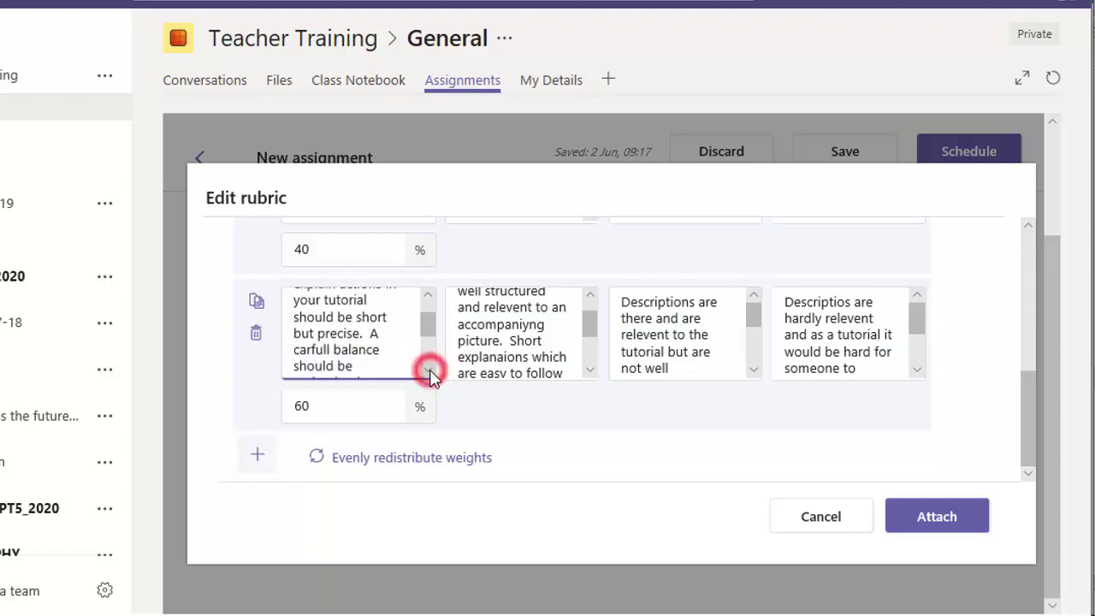
Read the second criterion's description and its Above Expectations text in the rubric, checking them against the level headings and weights.
{"action": "left_click", "coordinate": [430, 371]}
{"action": "left_click", "coordinate": [429, 370]}
{"action": "left_click", "coordinate": [430, 370]}
{"action": "left_click", "coordinate": [430, 370]}
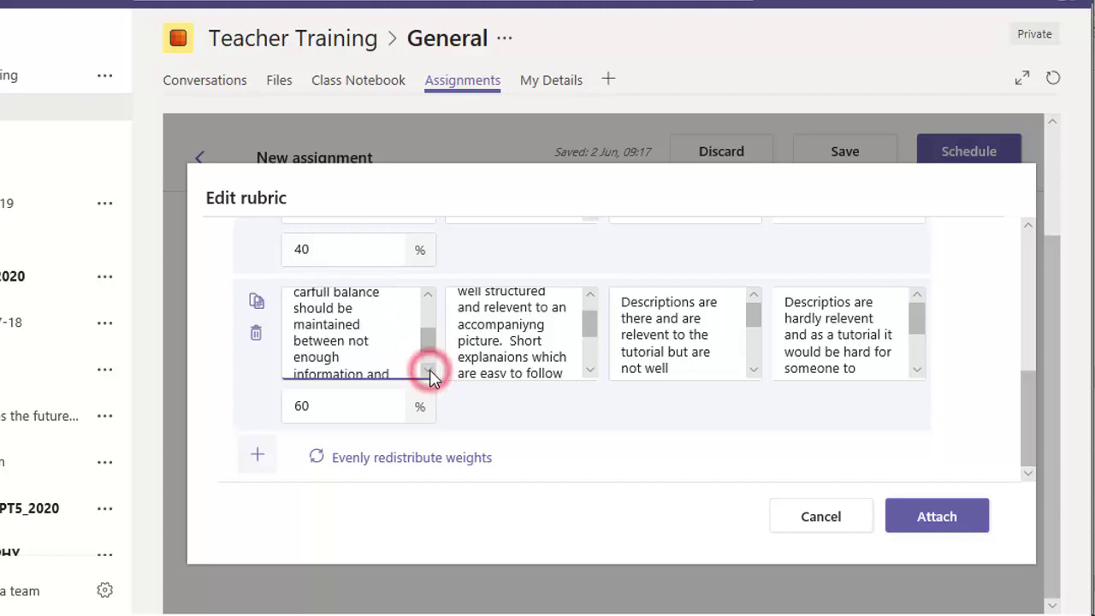
{"action": "left_click", "coordinate": [430, 370]}
{"action": "left_click", "coordinate": [429, 371]}
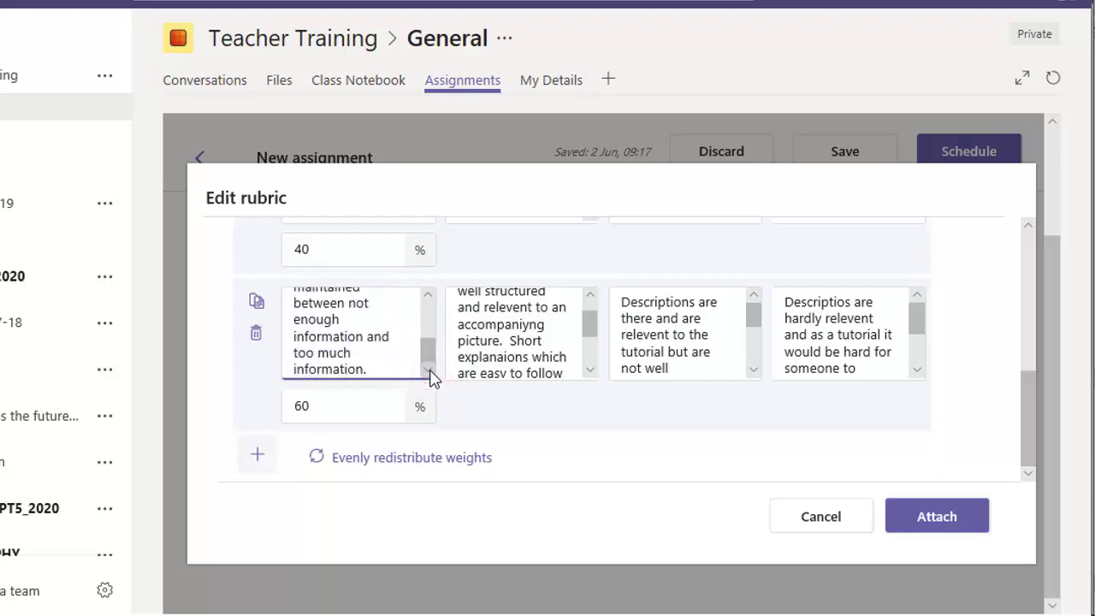
{"action": "left_click_drag", "start_coordinate": [586, 334], "coordinate": [574, 302]}
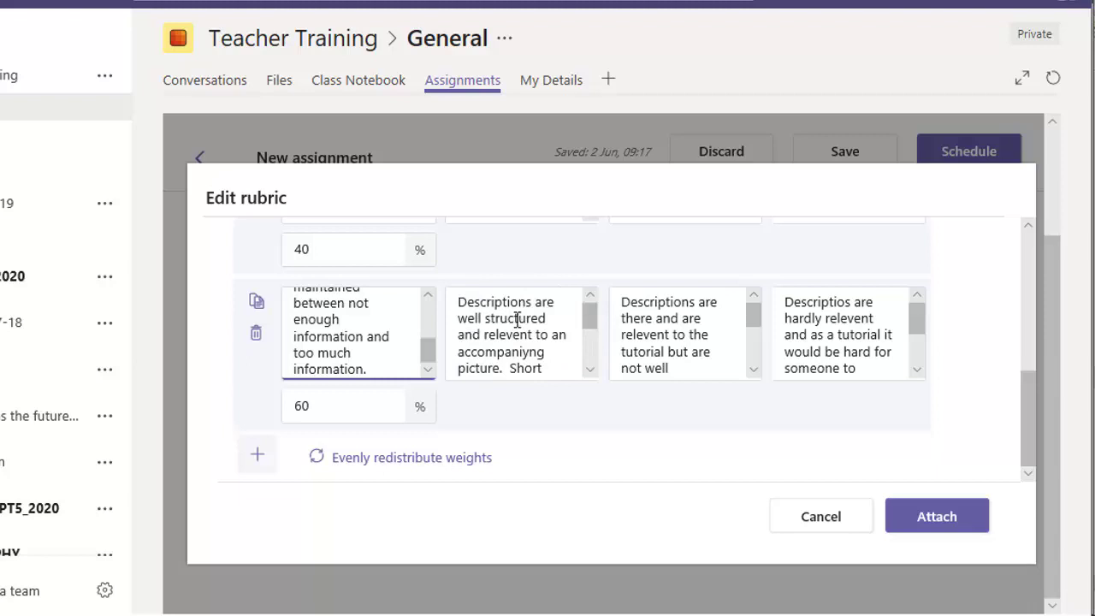
{"action": "left_click_drag", "start_coordinate": [465, 302], "coordinate": [511, 351]}
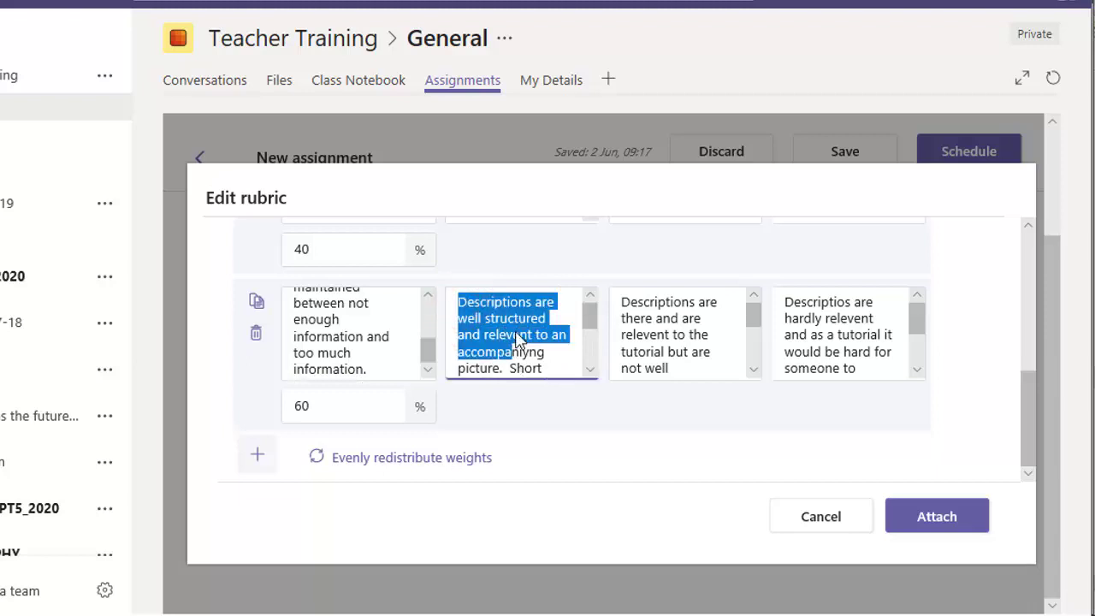
{"action": "scroll", "coordinate": [599, 320], "scroll_direction": "up", "scroll_amount": 3}
{"action": "scroll", "coordinate": [611, 316], "scroll_direction": "up", "scroll_amount": 3}
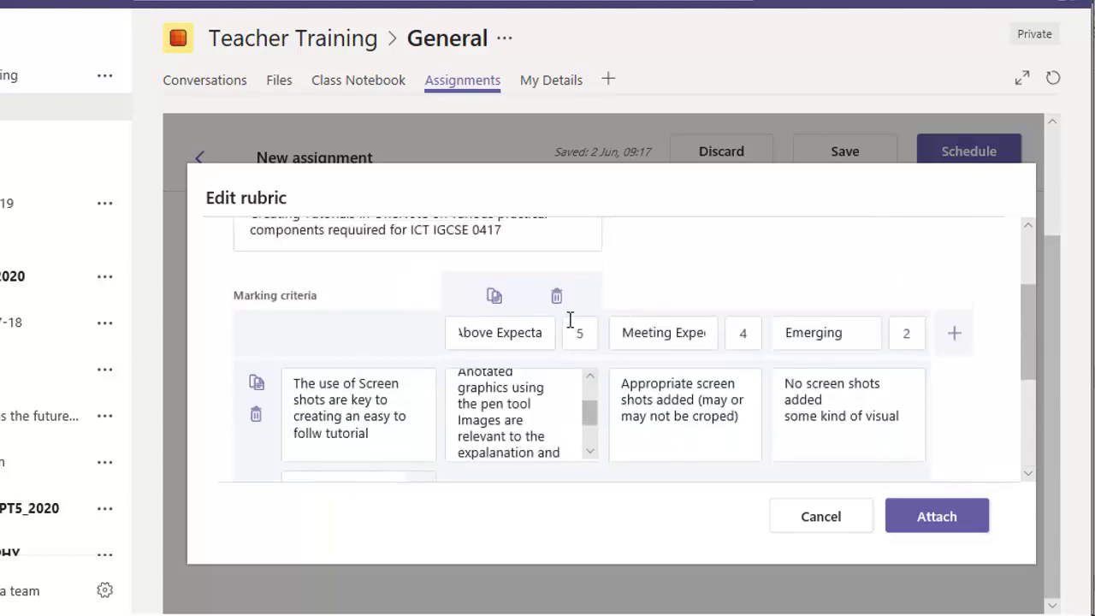
{"action": "scroll", "coordinate": [570, 318], "scroll_direction": "down", "scroll_amount": 5}
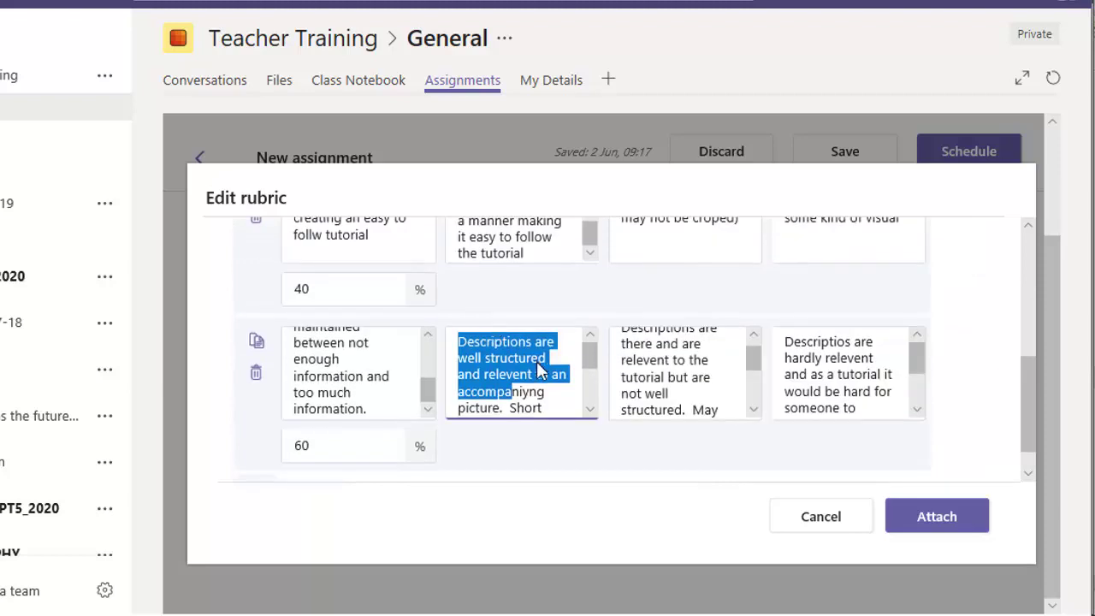
{"action": "left_click", "coordinate": [529, 398]}
{"action": "scroll", "coordinate": [604, 412], "scroll_direction": "down", "scroll_amount": 1}
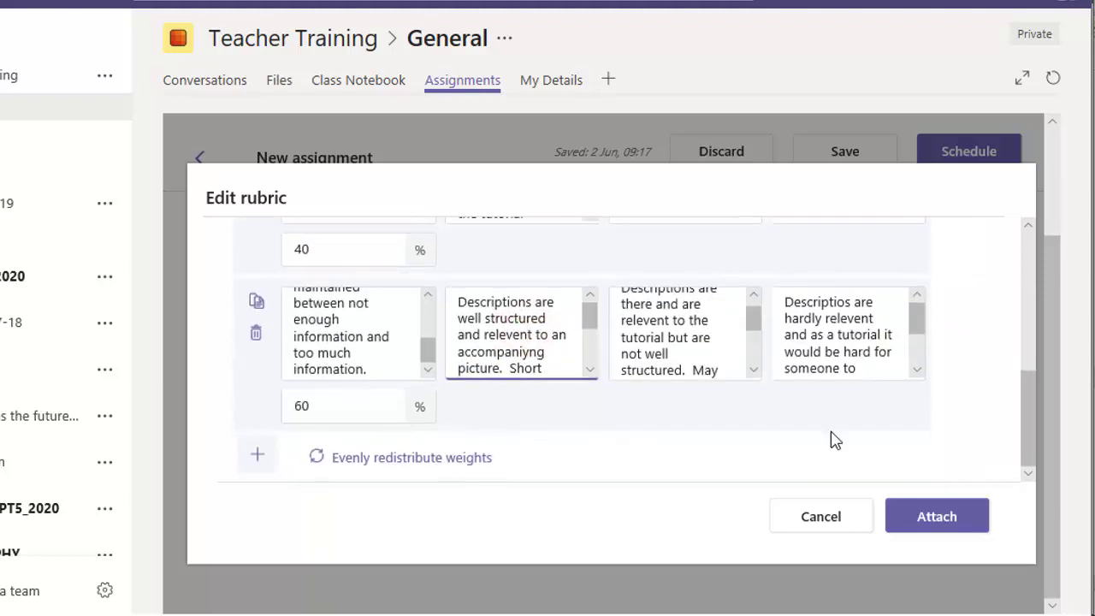
Attach the edited rubric to the Backing Storage assignment and check the assignment form.
{"action": "left_click", "coordinate": [924, 517]}
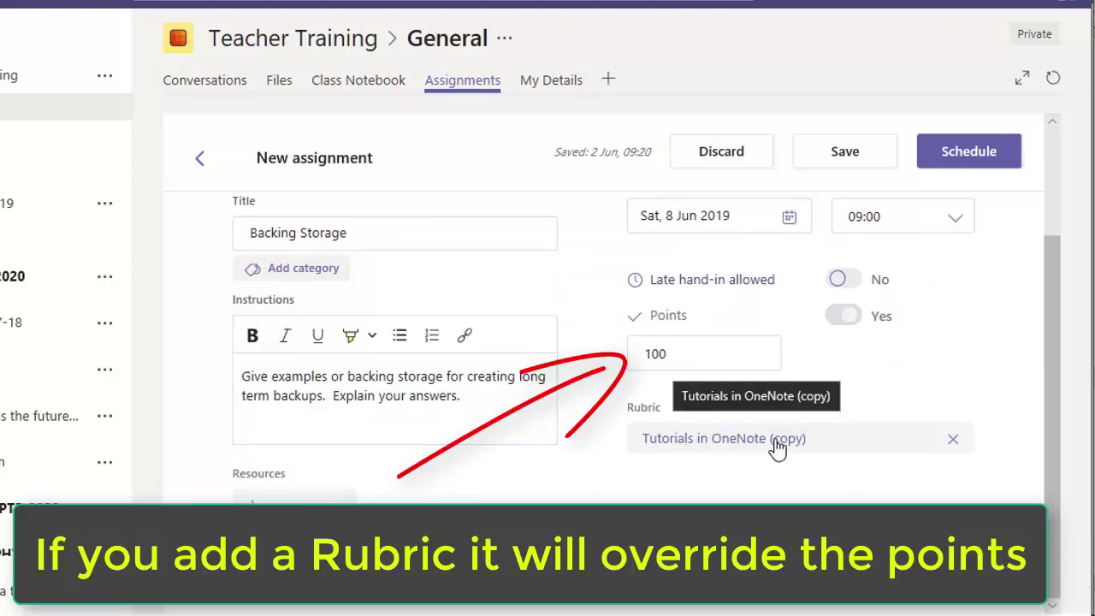
{"action": "scroll", "coordinate": [872, 510], "scroll_direction": "up", "scroll_amount": 2}
{"action": "scroll", "coordinate": [872, 510], "scroll_direction": "down", "scroll_amount": 2}
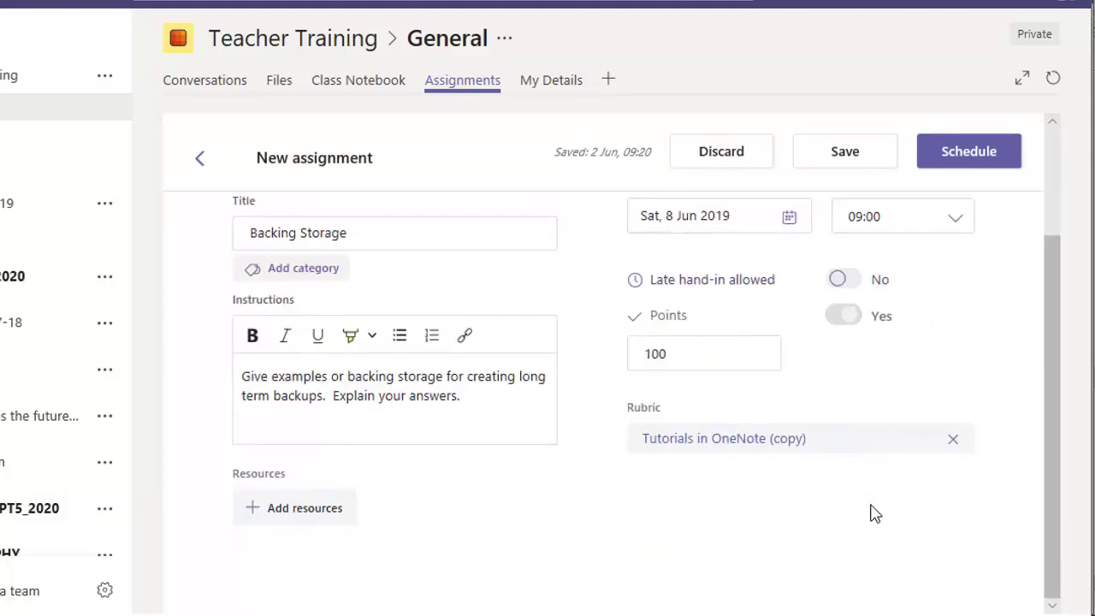
{"action": "scroll", "coordinate": [872, 511], "scroll_direction": "up", "scroll_amount": 2}
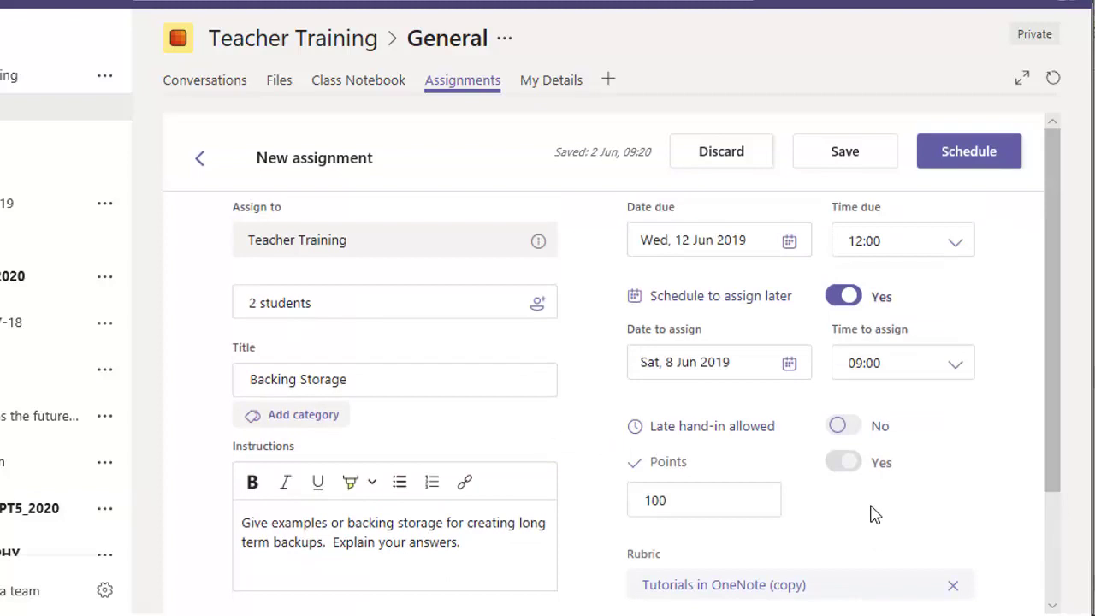
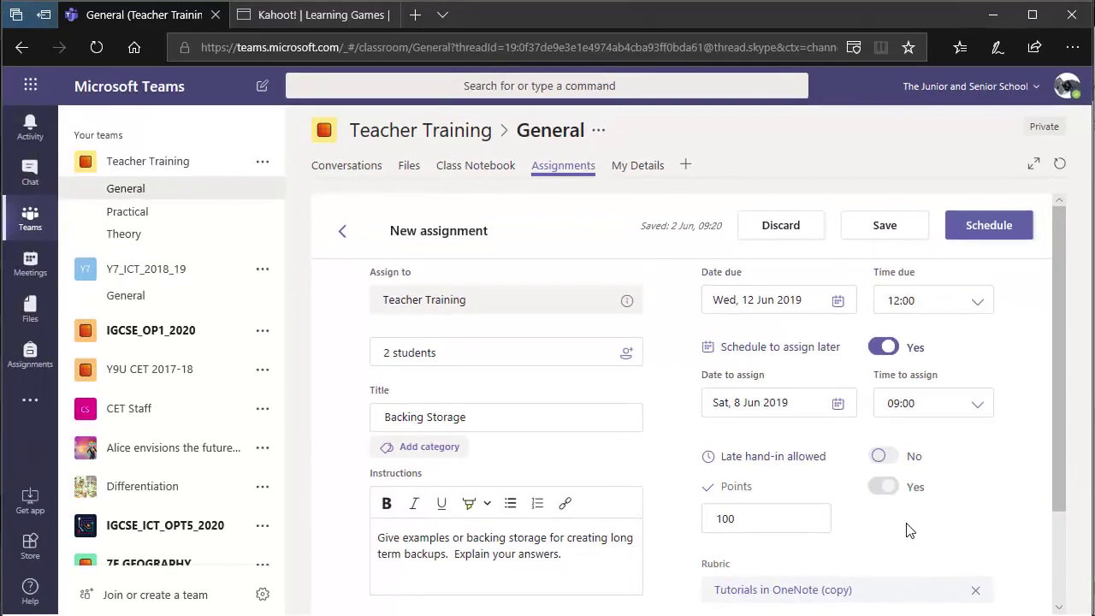
Turn off the Schedule to assign later option for the Backing Storage assignment.
{"action": "scroll", "coordinate": [858, 509], "scroll_direction": "down", "scroll_amount": 2}
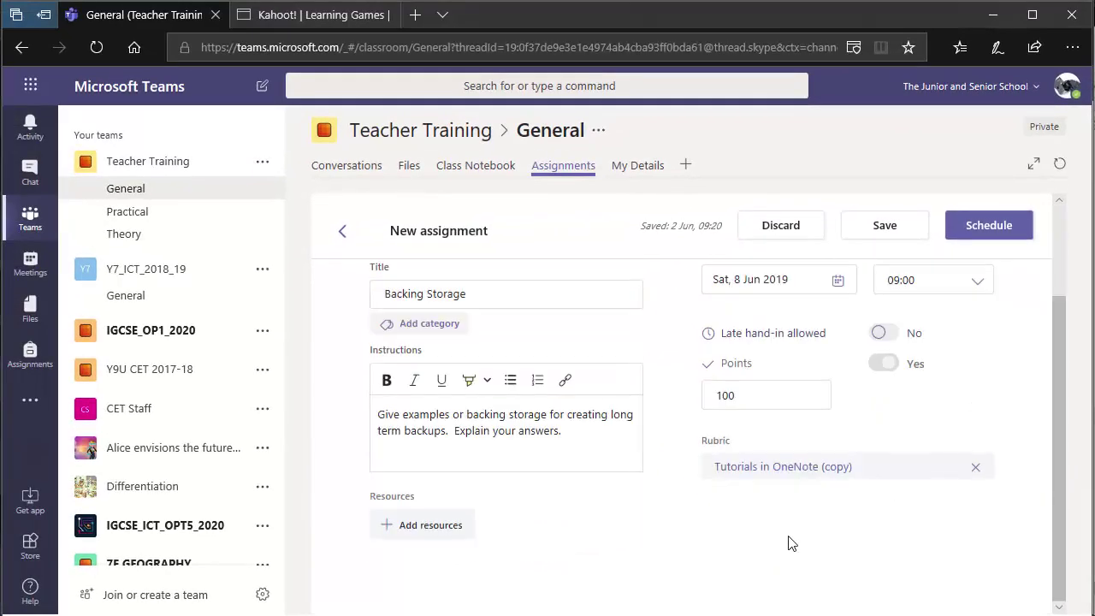
{"action": "scroll", "coordinate": [791, 544], "scroll_direction": "up", "scroll_amount": 2}
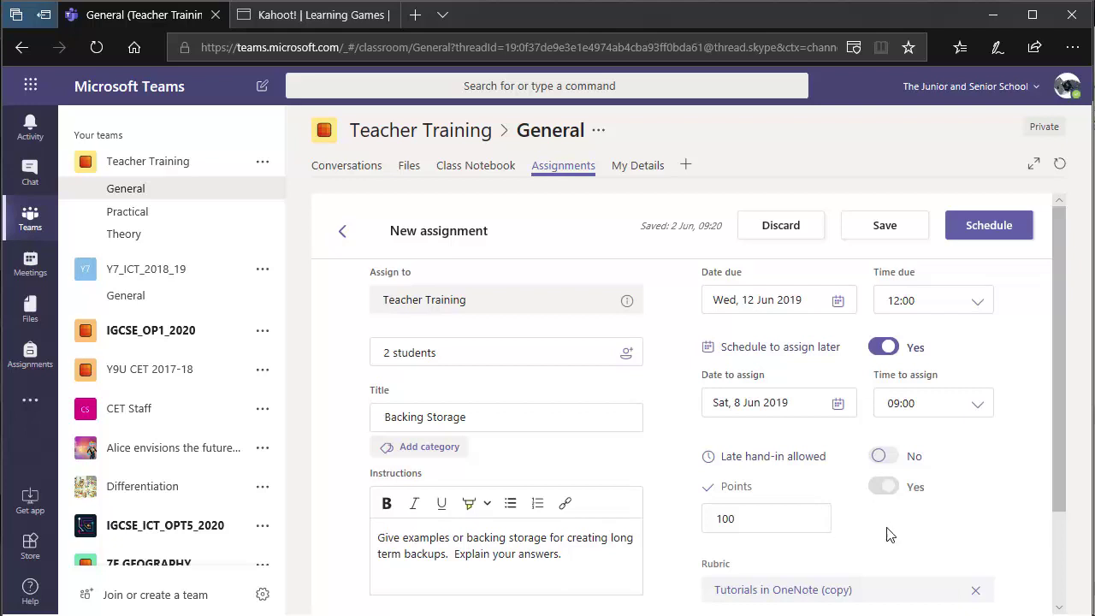
{"action": "scroll", "coordinate": [967, 533], "scroll_direction": "down", "scroll_amount": 2}
{"action": "scroll", "coordinate": [967, 535], "scroll_direction": "up", "scroll_amount": 2}
{"action": "left_click", "coordinate": [882, 347]}
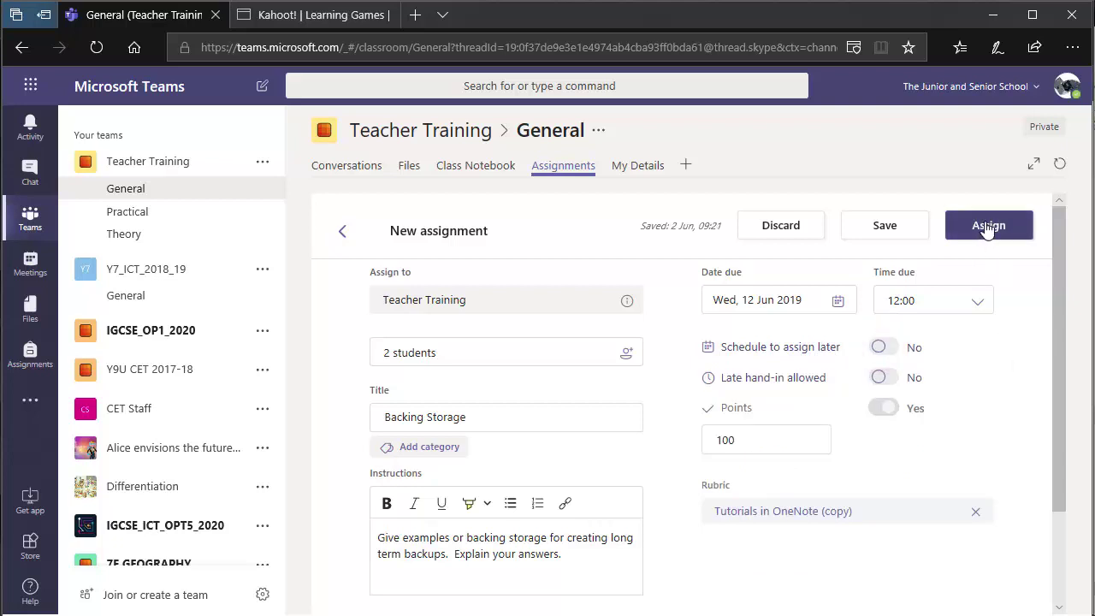
Add student1 to the assignment's recipients and assign Backing Storage to the selected students.
{"action": "left_click", "coordinate": [623, 359]}
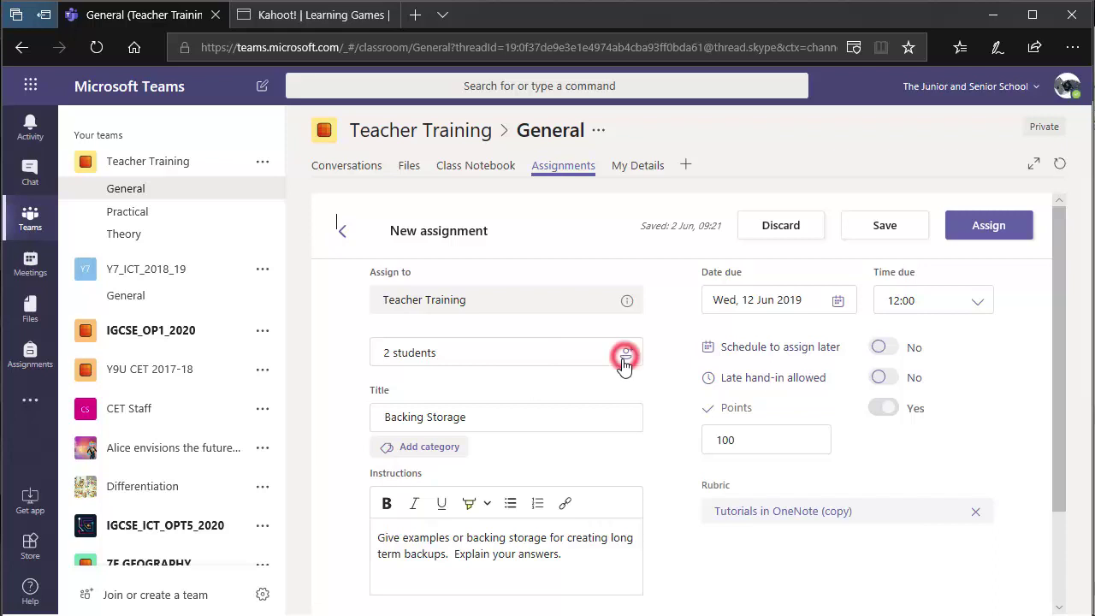
{"action": "left_click", "coordinate": [708, 430]}
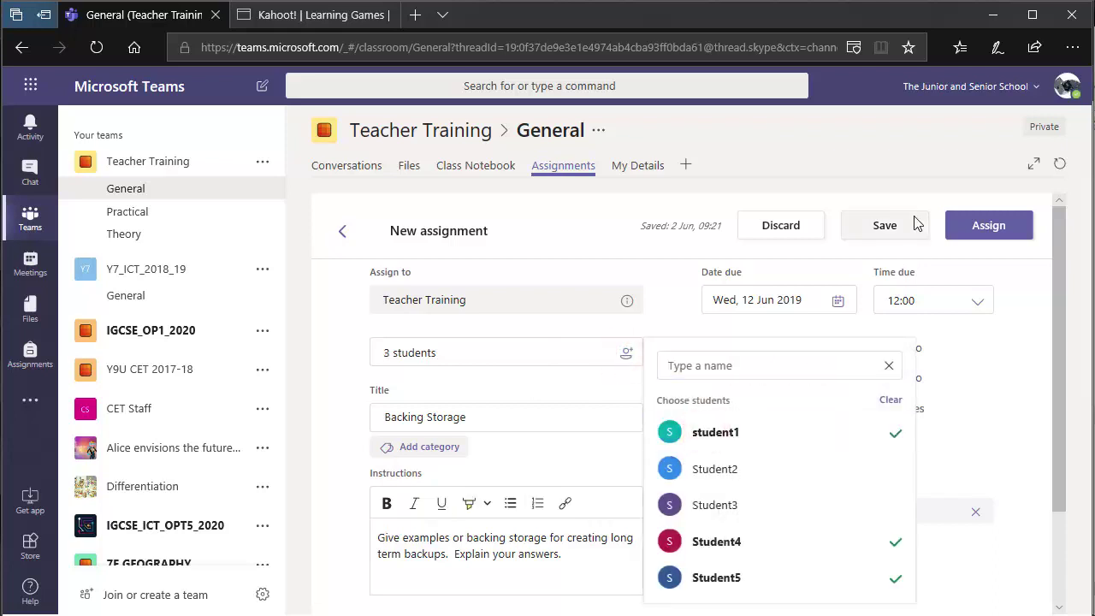
{"action": "left_click", "coordinate": [1018, 341]}
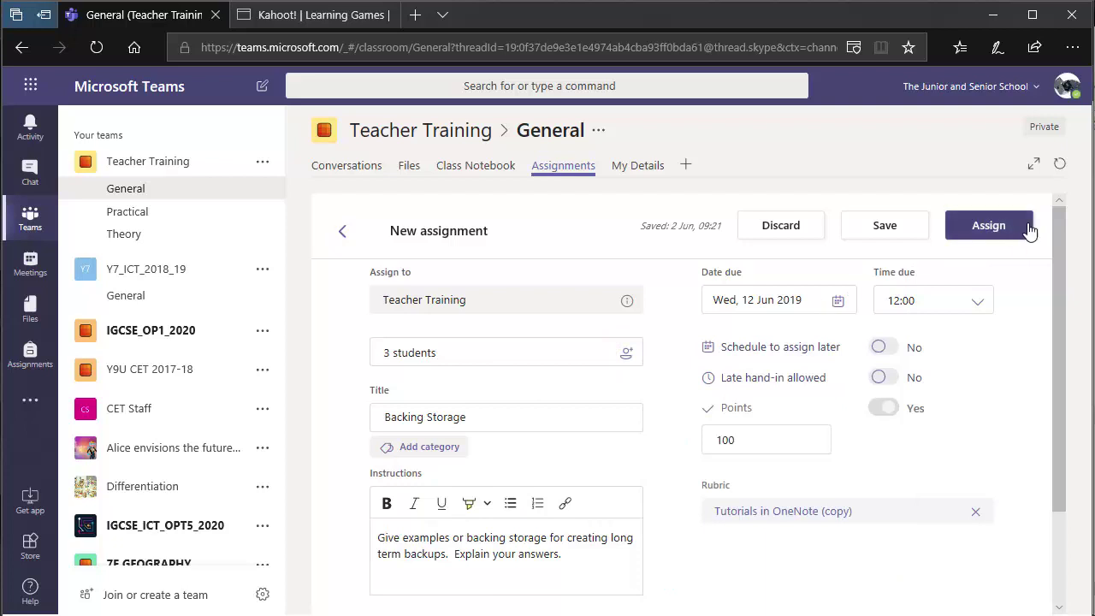
{"action": "left_click", "coordinate": [998, 225]}
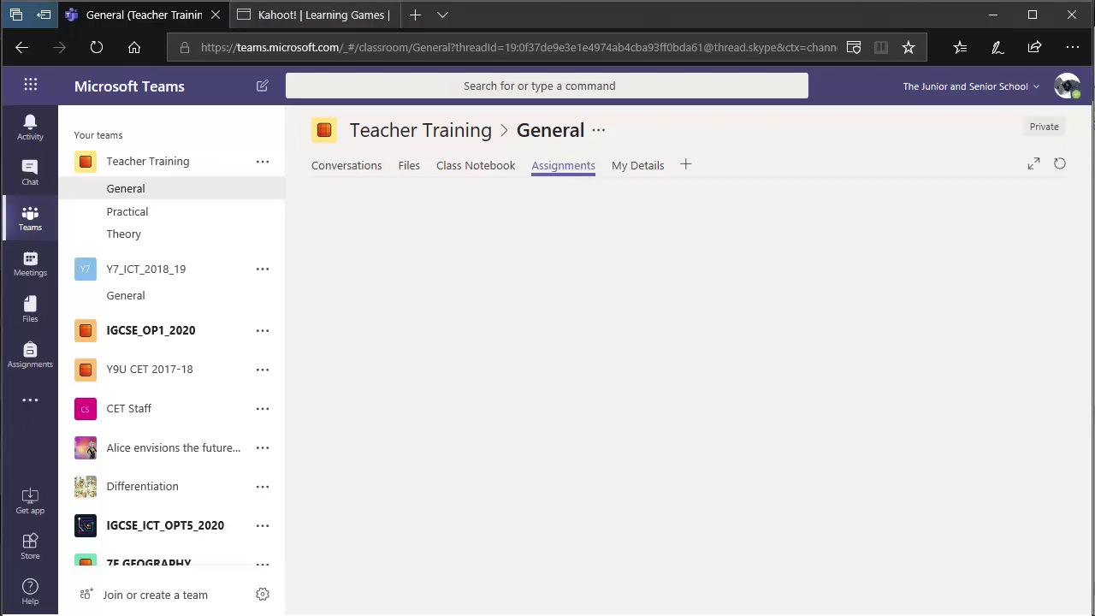
Switch to the student's InPrivate Teams window and look through the General channel's conversations for assignment posts.
{"action": "left_click", "coordinate": [294, 557]}
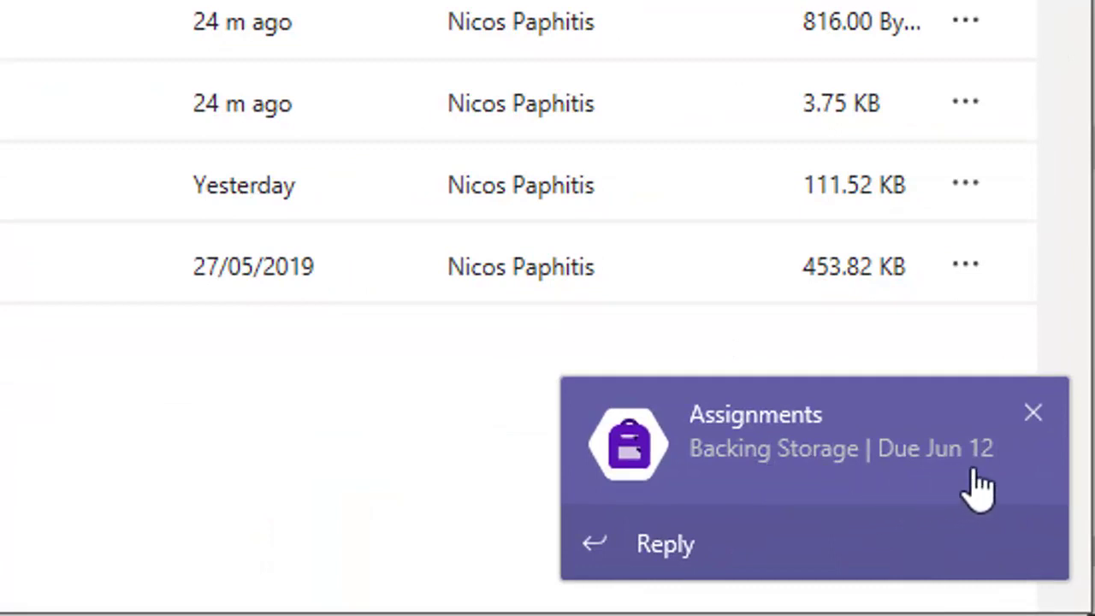
{"action": "left_click", "coordinate": [502, 473]}
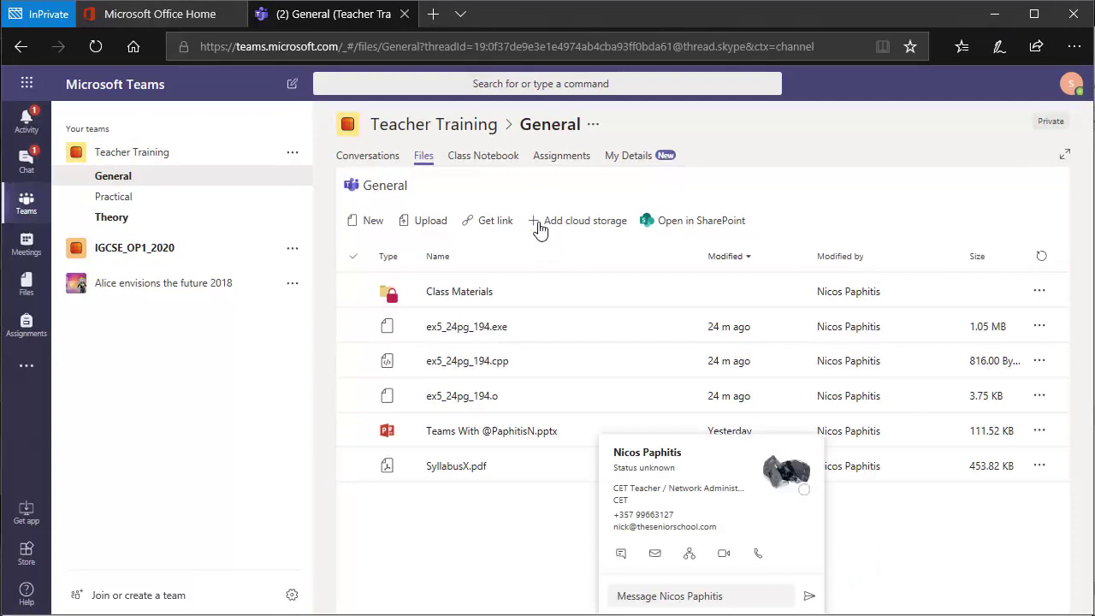
{"action": "left_click", "coordinate": [368, 157]}
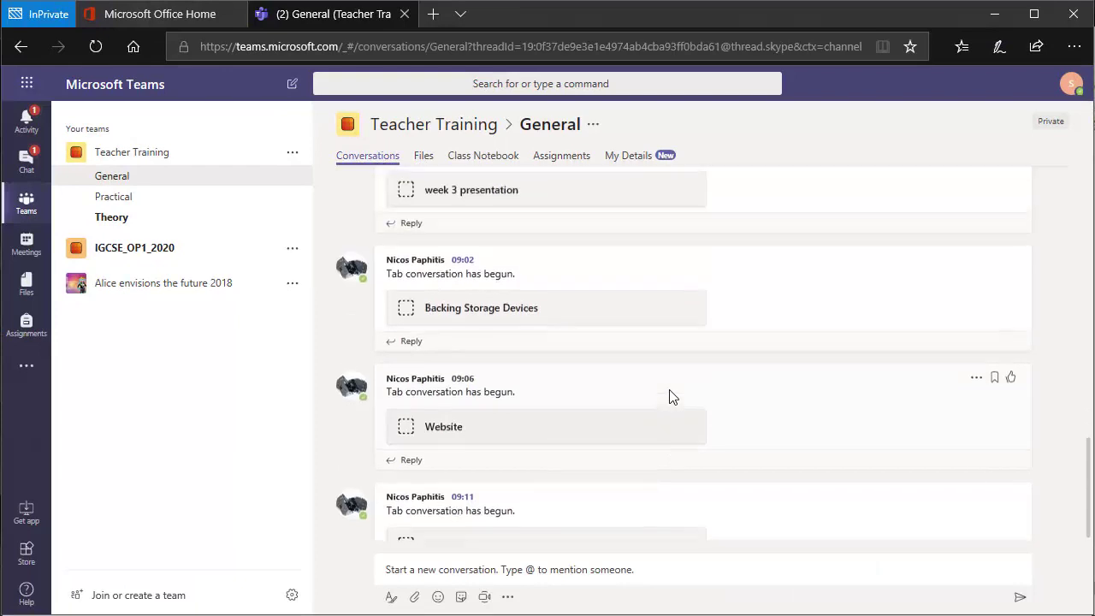
{"action": "scroll", "coordinate": [671, 396], "scroll_direction": "up", "scroll_amount": 1}
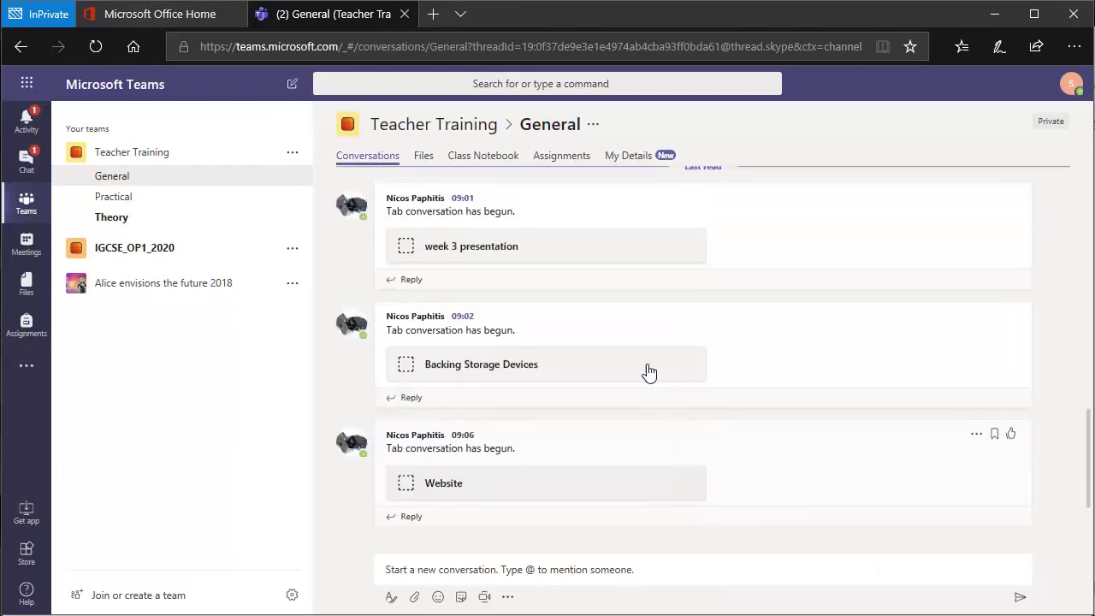
{"action": "scroll", "coordinate": [491, 360], "scroll_direction": "down", "scroll_amount": 1}
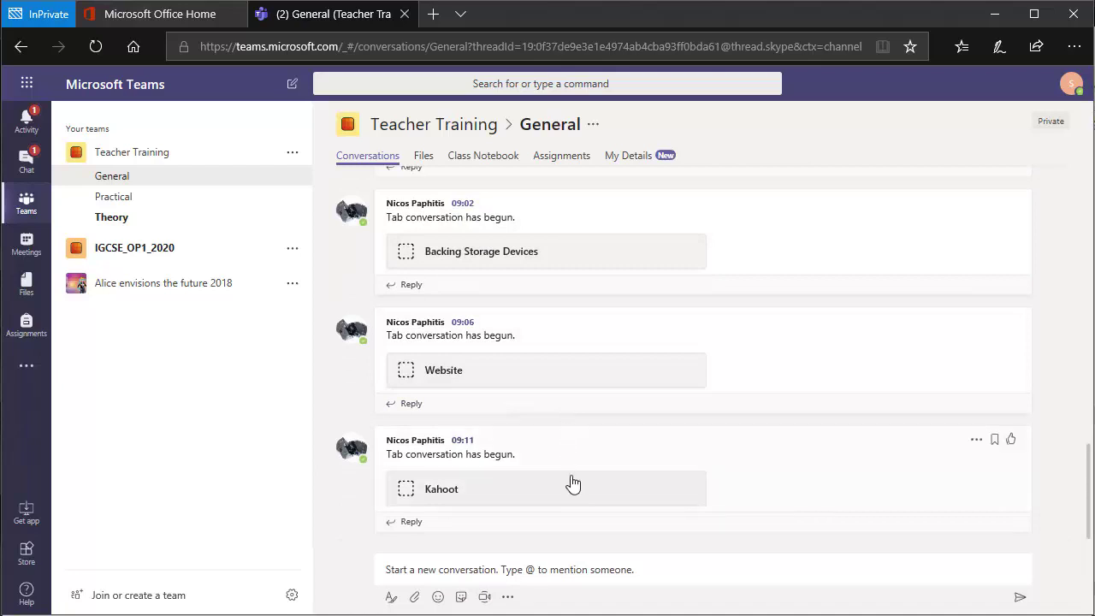
{"action": "scroll", "coordinate": [571, 473], "scroll_direction": "up", "scroll_amount": 5}
{"action": "scroll", "coordinate": [572, 474], "scroll_direction": "up", "scroll_amount": 5}
{"action": "scroll", "coordinate": [572, 467], "scroll_direction": "down", "scroll_amount": 5}
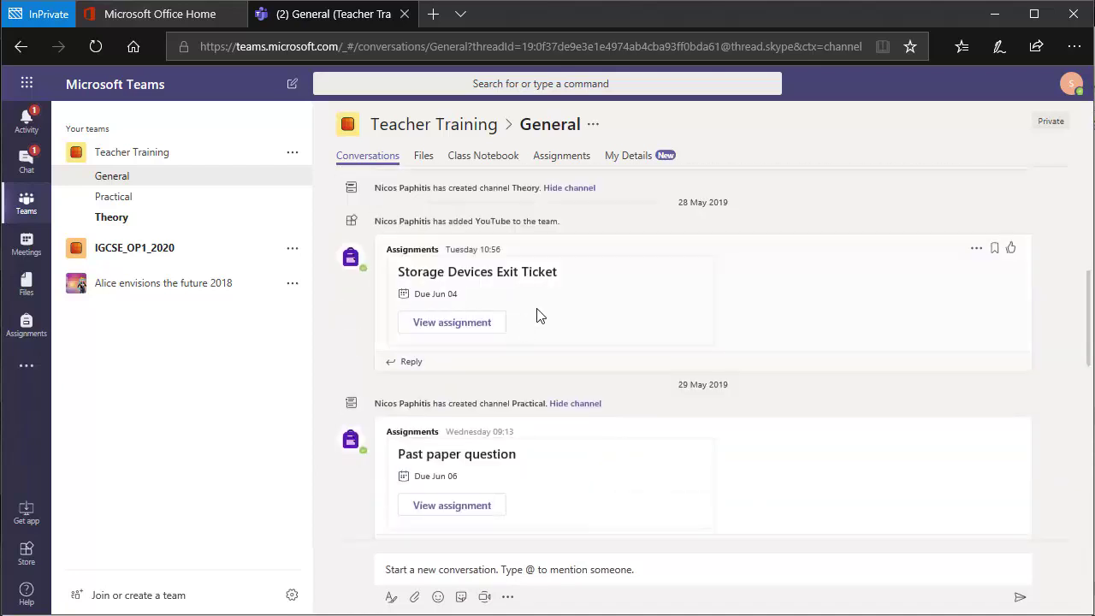
{"action": "scroll", "coordinate": [665, 384], "scroll_direction": "down", "scroll_amount": 5}
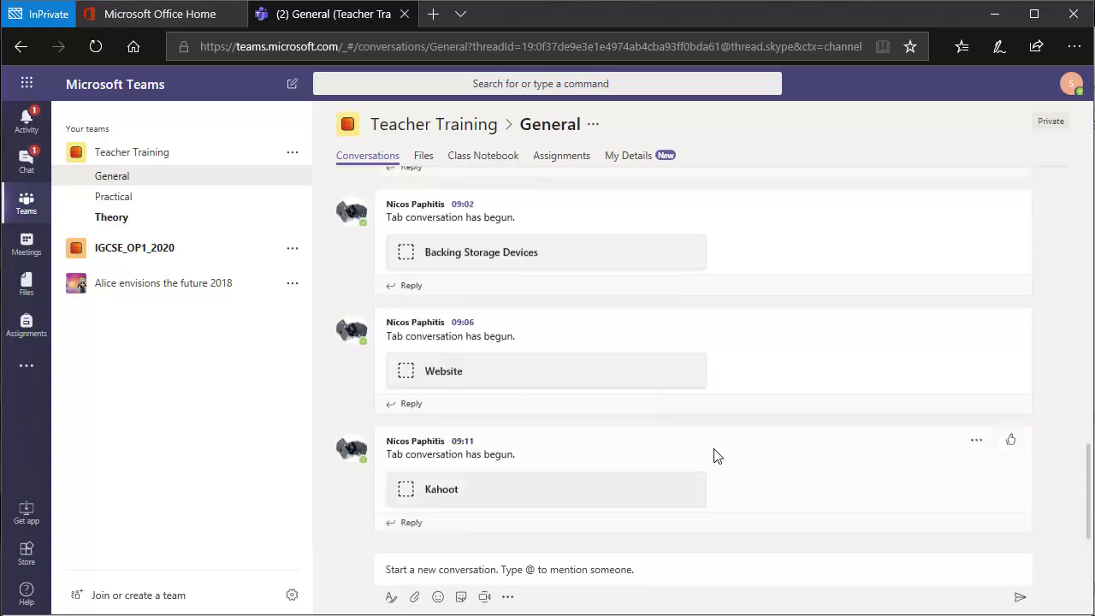
Open the Backing Storage assignment from the student's assignments and start adding work by uploading from this device.
{"action": "left_click", "coordinate": [571, 157]}
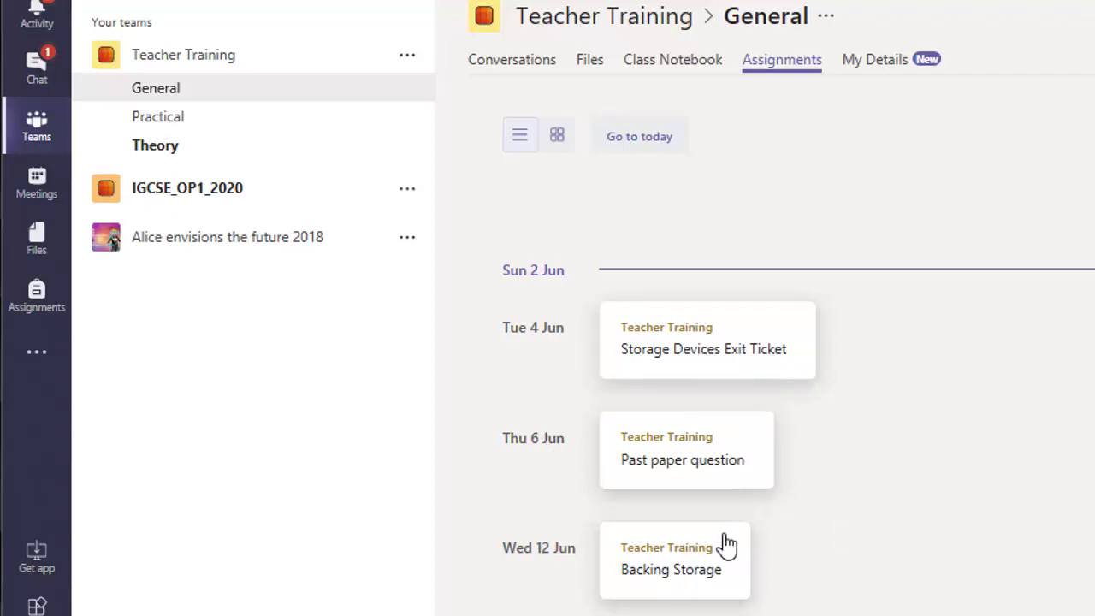
{"action": "left_click", "coordinate": [664, 565]}
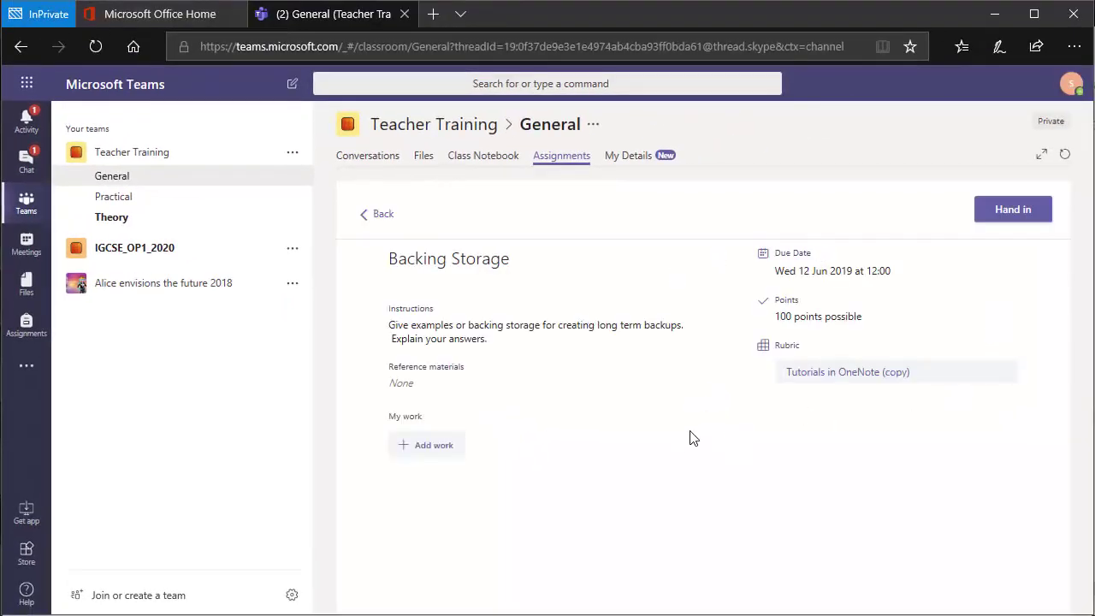
{"action": "left_click", "coordinate": [444, 450]}
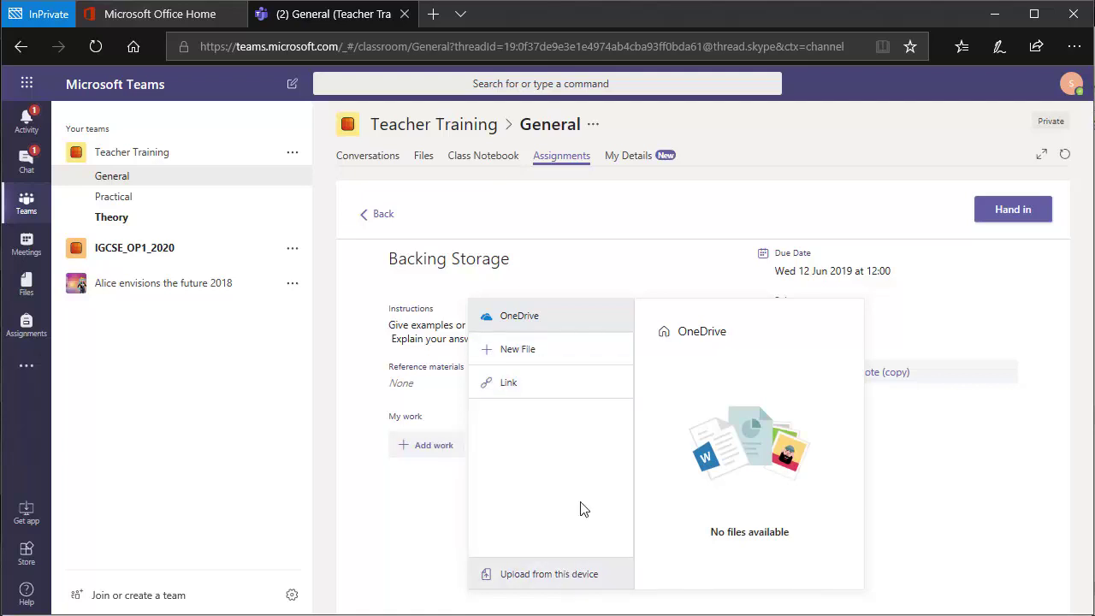
{"action": "left_click", "coordinate": [557, 573]}
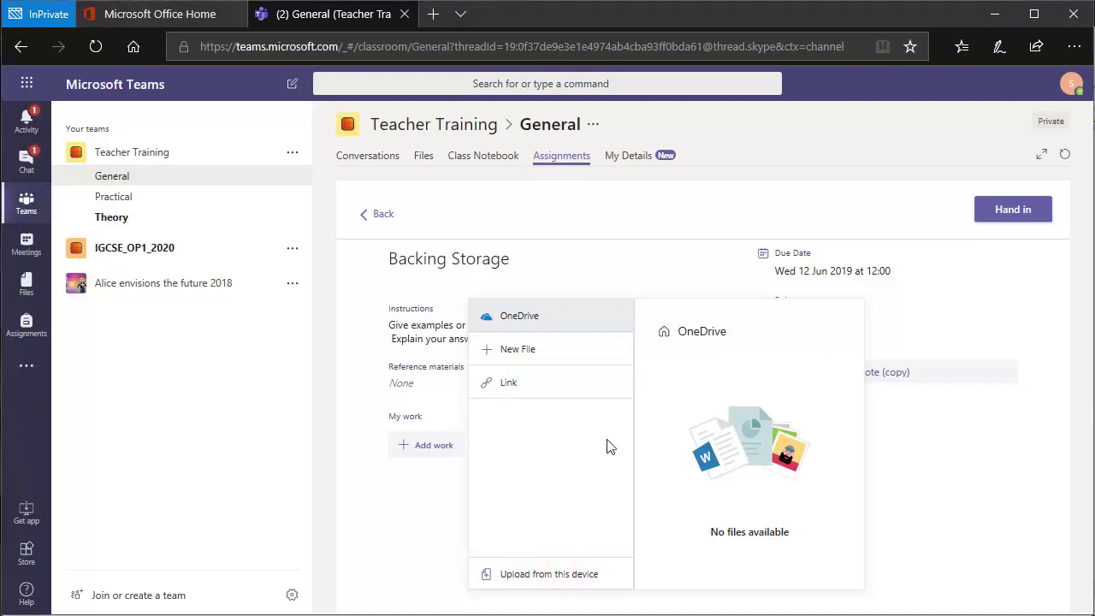
{"action": "left_click", "coordinate": [561, 578]}
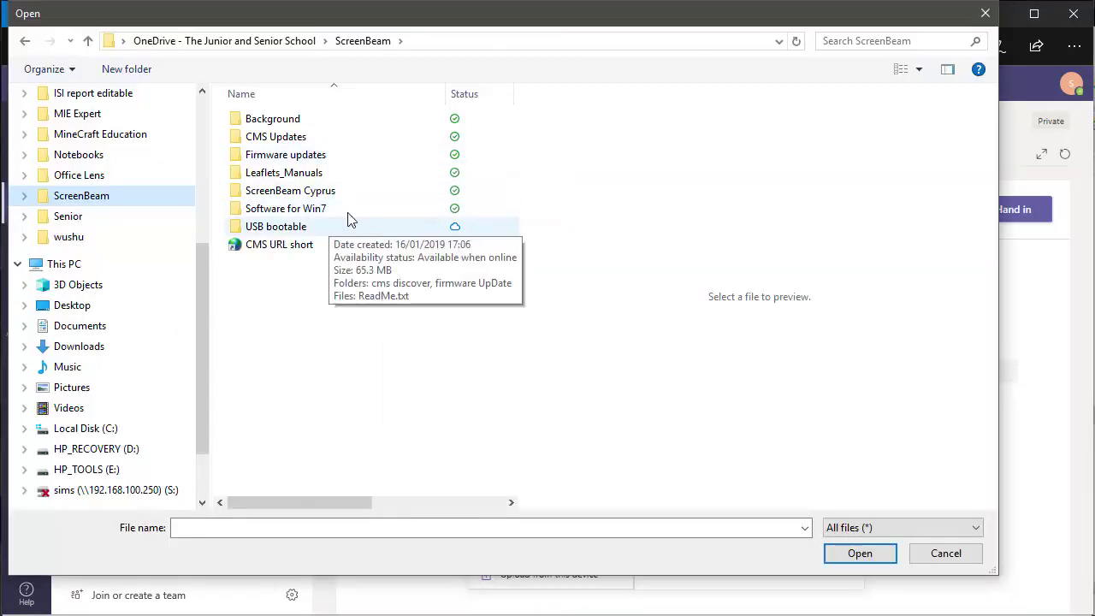
{"action": "left_click", "coordinate": [289, 120]}
{"action": "double_click", "coordinate": [372, 126]}
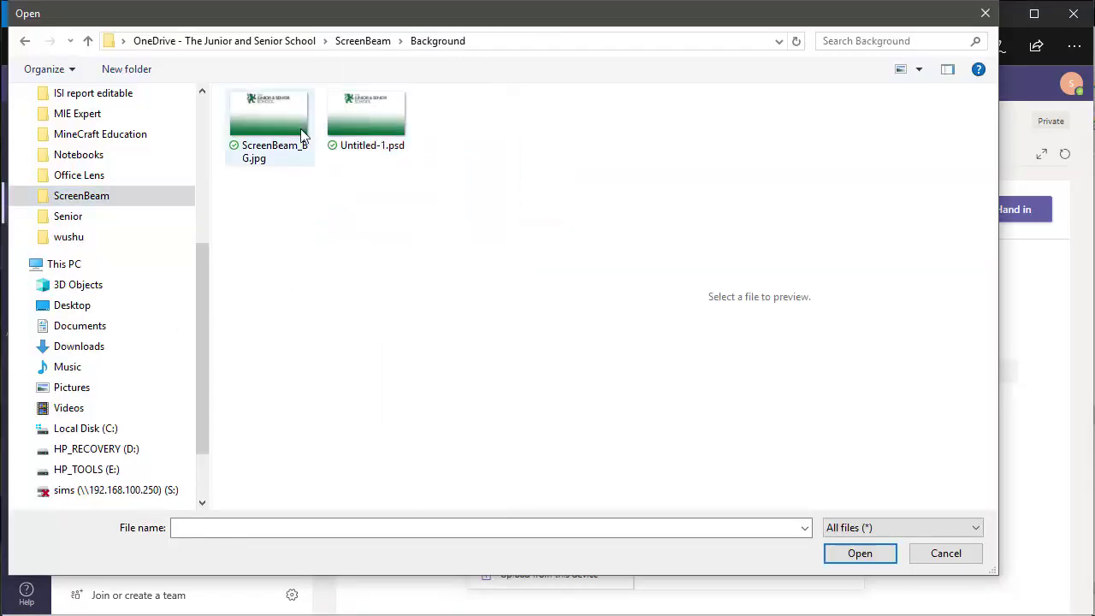
{"action": "left_click", "coordinate": [86, 43]}
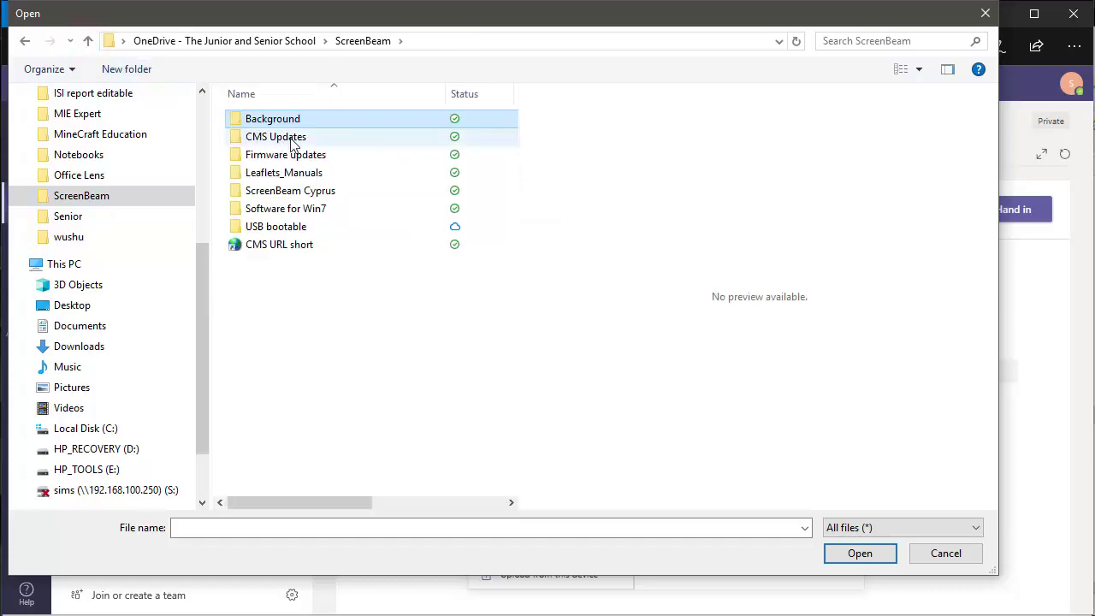
Attach screenbeam_960_user_manual_v1.pdf from the Leaflets_Manuals folder to the Backing Storage assignment as the student's work.
{"action": "left_click", "coordinate": [333, 171]}
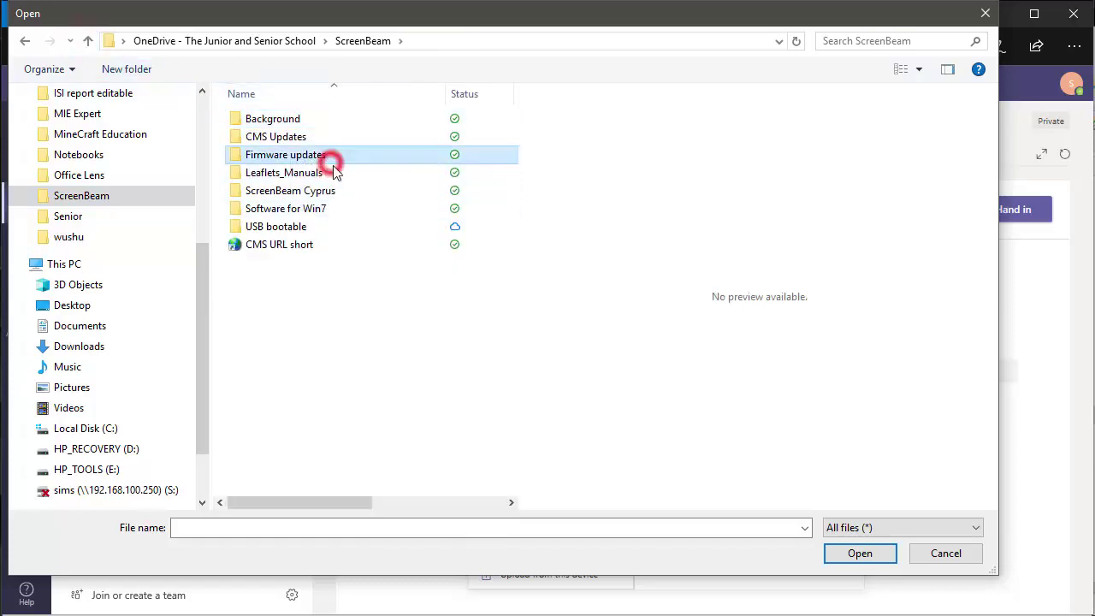
{"action": "double_click", "coordinate": [333, 172]}
{"action": "left_click", "coordinate": [333, 172]}
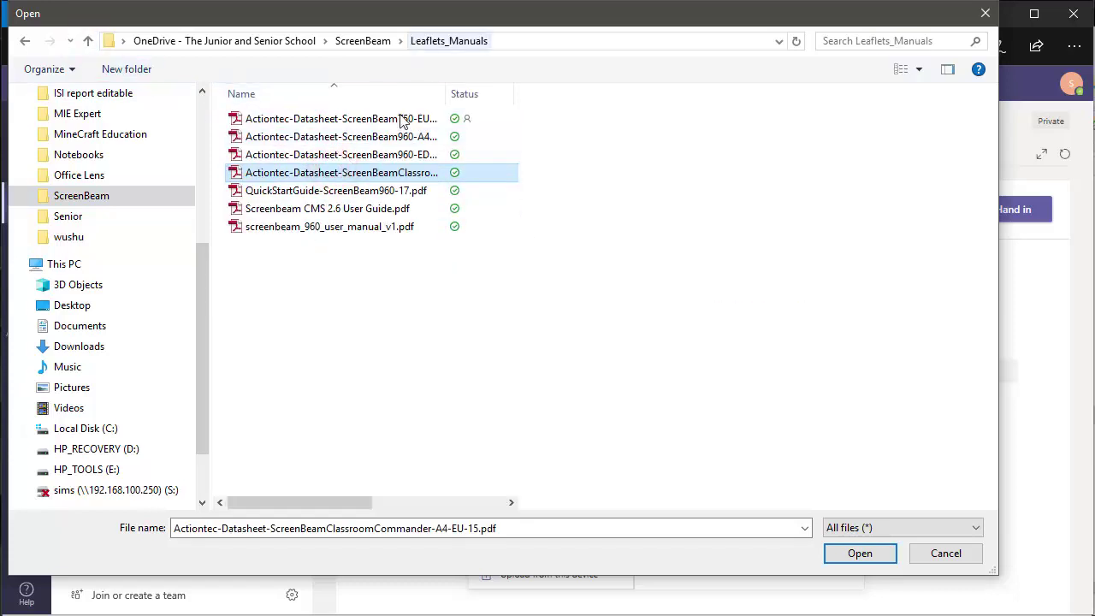
{"action": "left_click", "coordinate": [358, 229]}
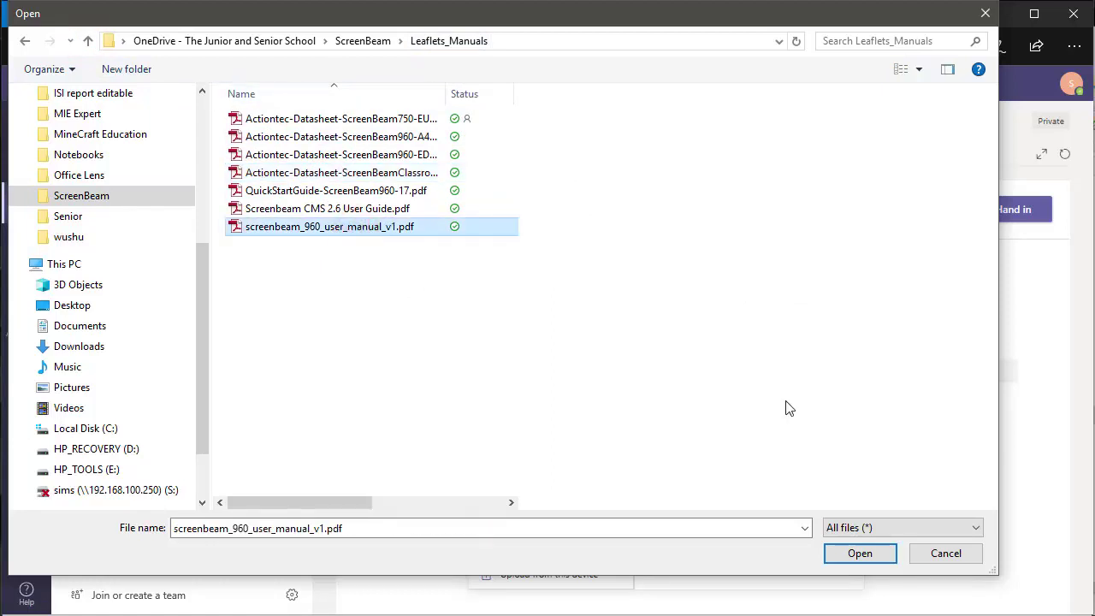
{"action": "left_click", "coordinate": [864, 554]}
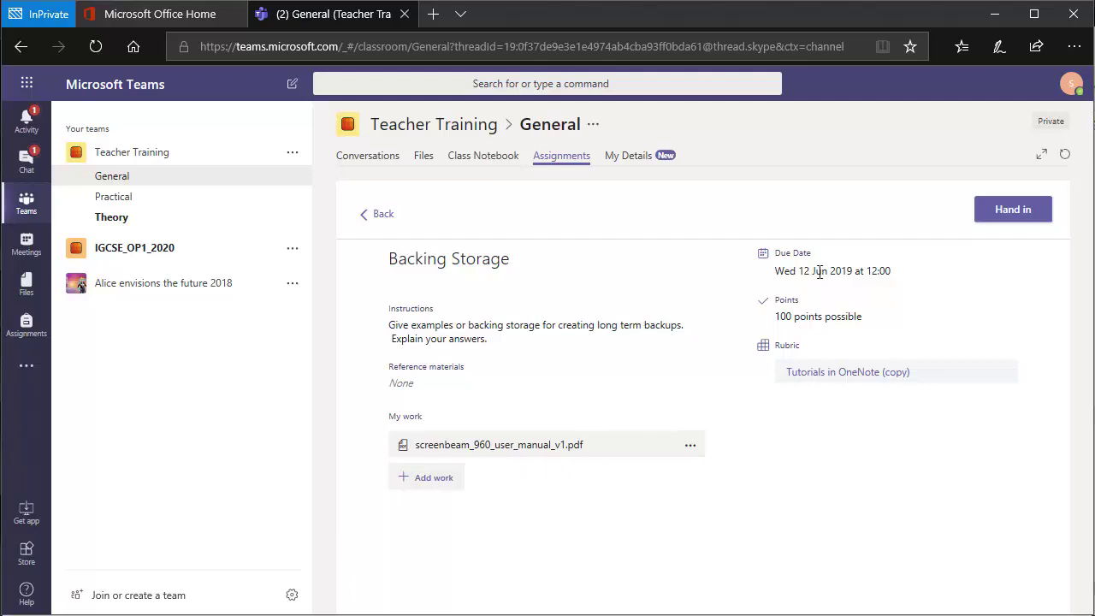
Hand in the Backing Storage assignment and check which options are offered for the attached PDF.
{"action": "left_click", "coordinate": [1008, 215]}
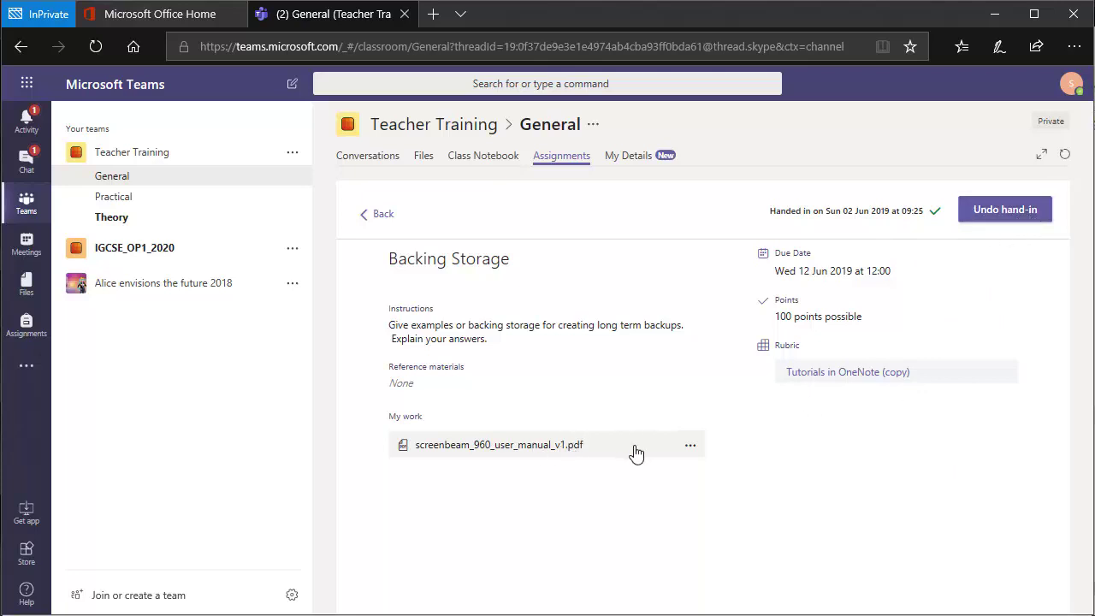
{"action": "left_click", "coordinate": [690, 446]}
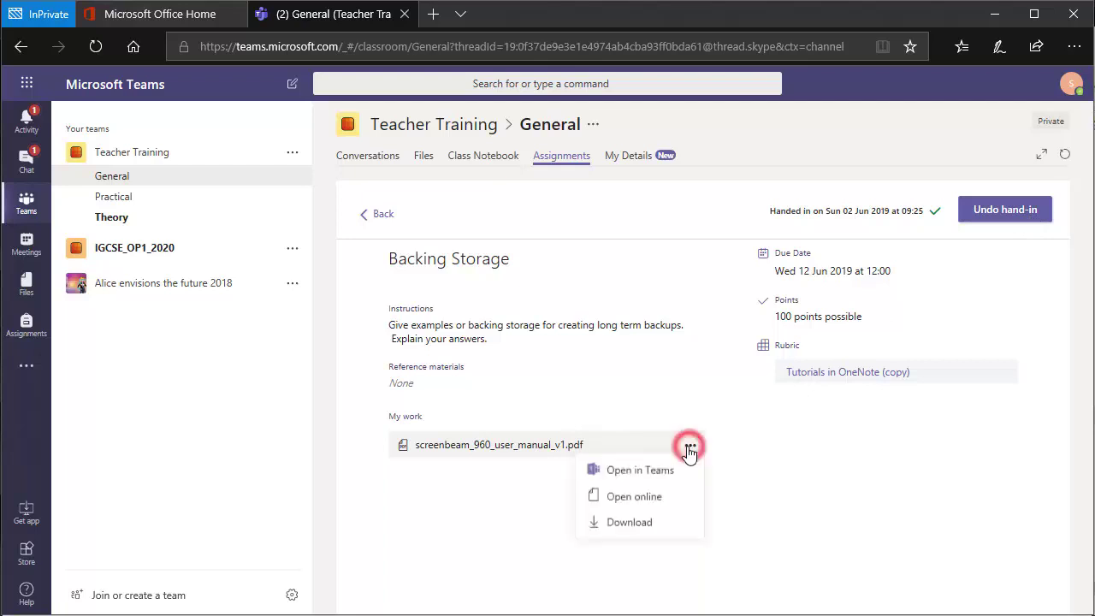
{"action": "left_click", "coordinate": [785, 453]}
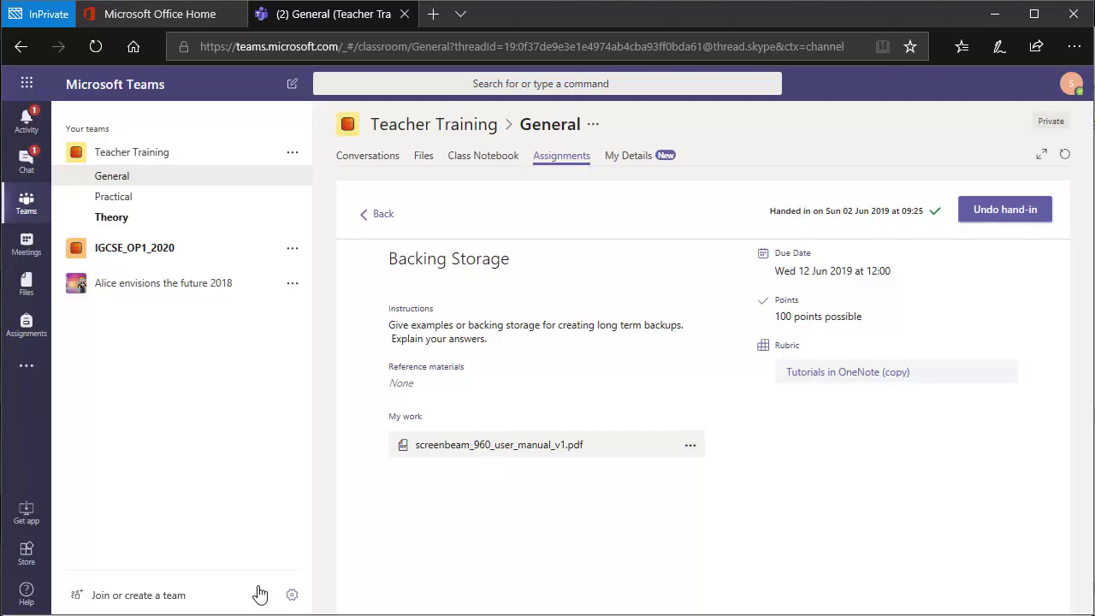
Switch to the teacher's Teams window and open the review list of student submissions for the Backing Storage assignment.
{"action": "left_click", "coordinate": [139, 515]}
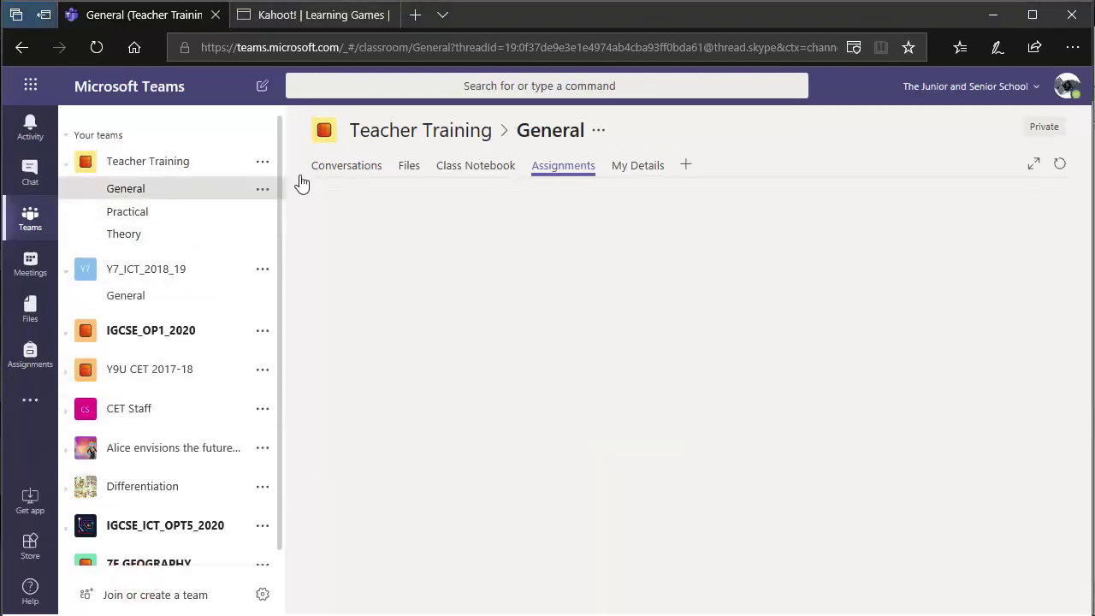
{"action": "left_click", "coordinate": [562, 164]}
{"action": "left_click", "coordinate": [562, 164]}
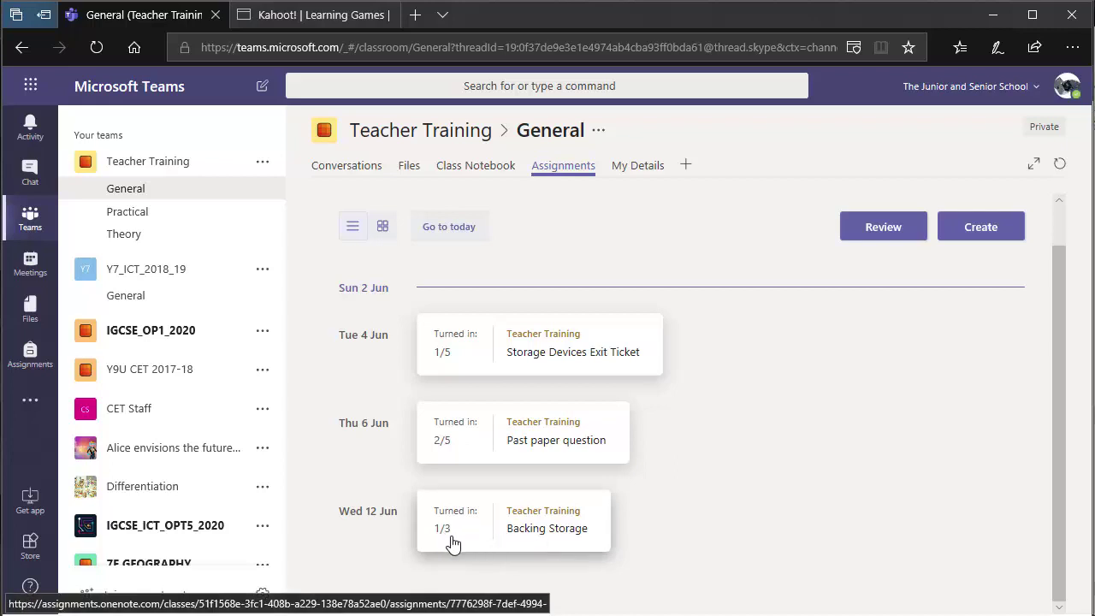
{"action": "left_click", "coordinate": [539, 525]}
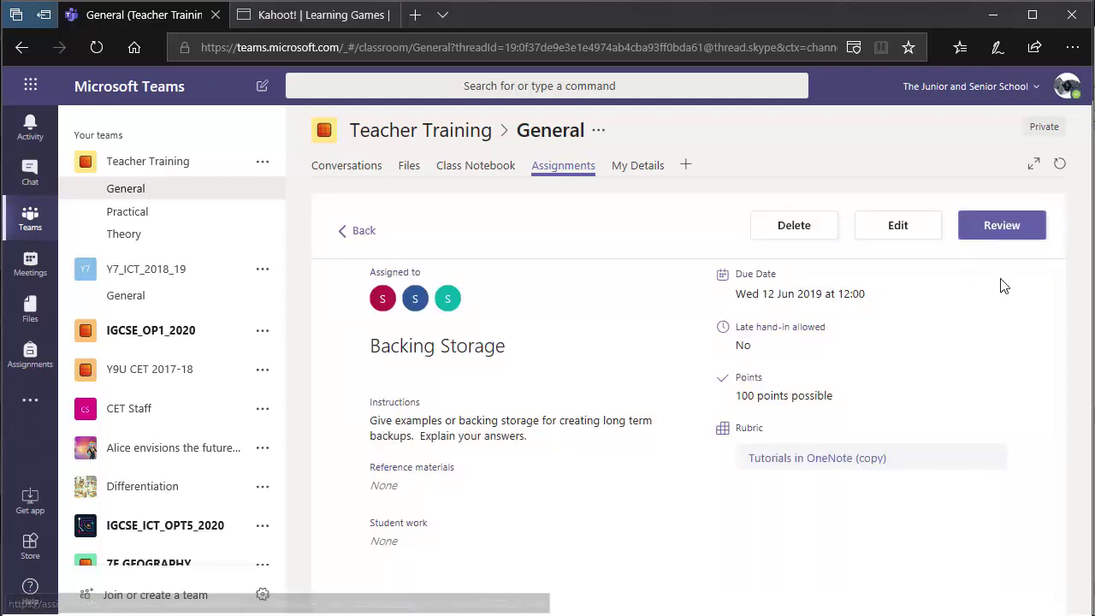
{"action": "left_click", "coordinate": [1006, 236]}
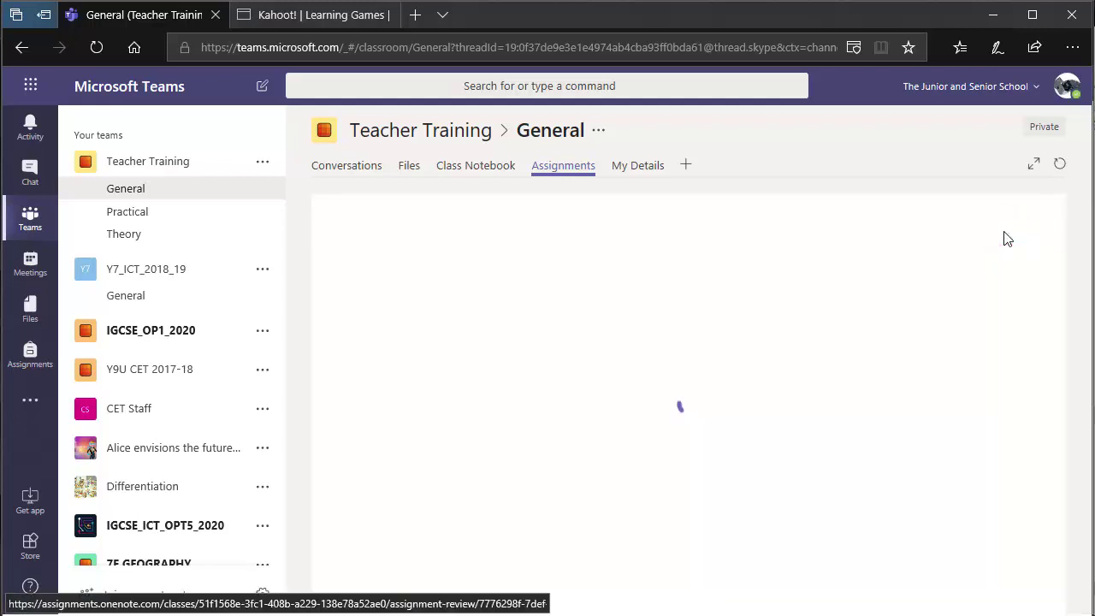
{"action": "scroll", "coordinate": [726, 344], "scroll_direction": "down", "scroll_amount": 2}
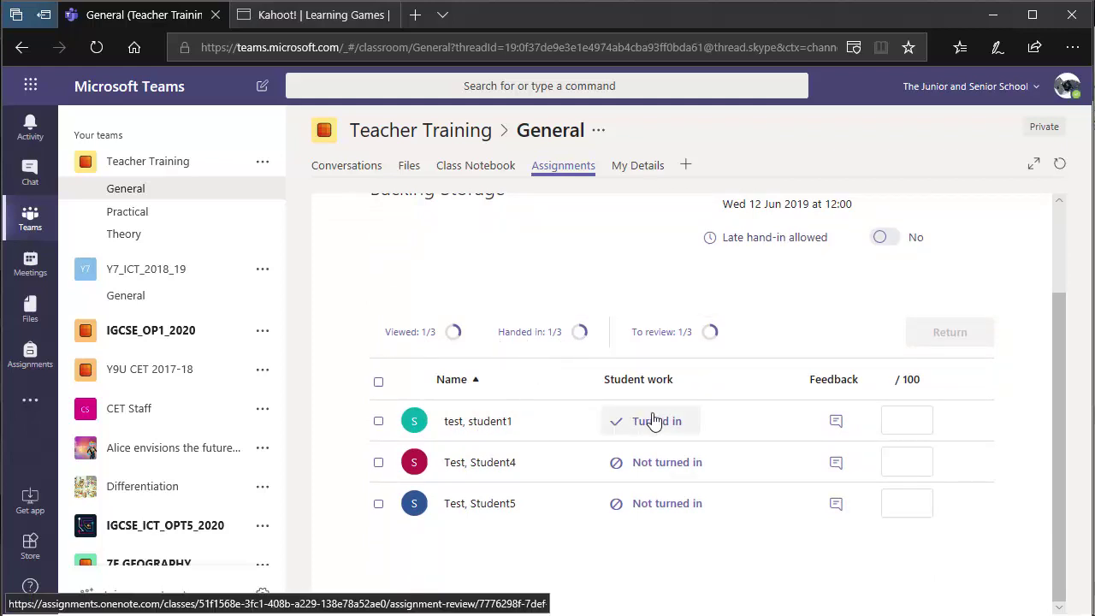
Open student1's submission and enter five lines of feedback: sdfgsfghs, zdfbsdfbg, sdfgh, sdfbh and asd.
{"action": "left_click", "coordinate": [496, 420]}
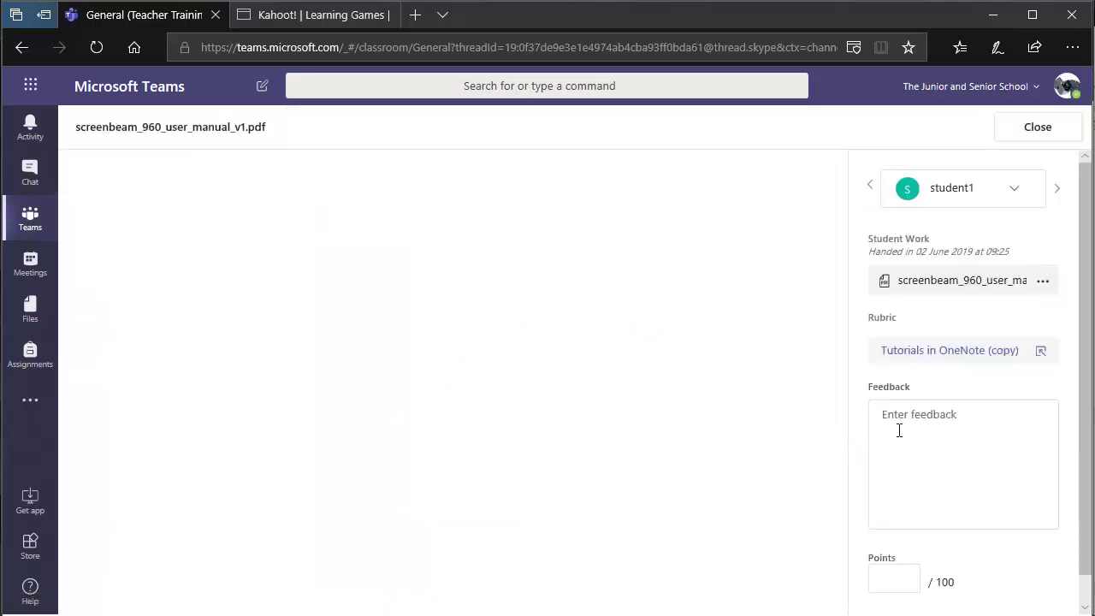
{"action": "left_click", "coordinate": [972, 421]}
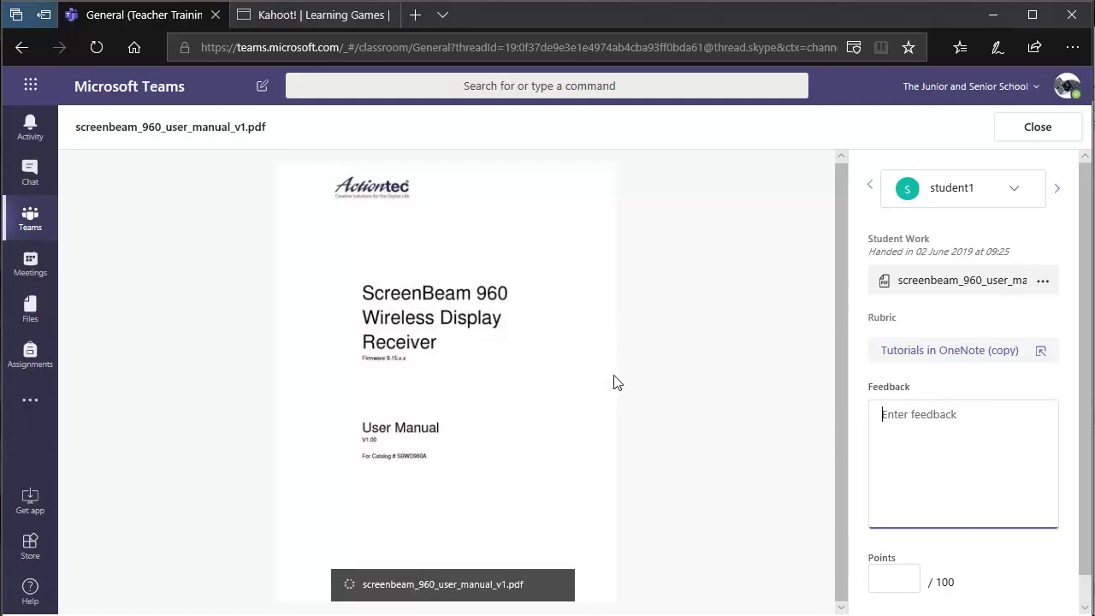
{"action": "left_click", "coordinate": [929, 417]}
{"action": "type", "text": "sdfgsfghs"}
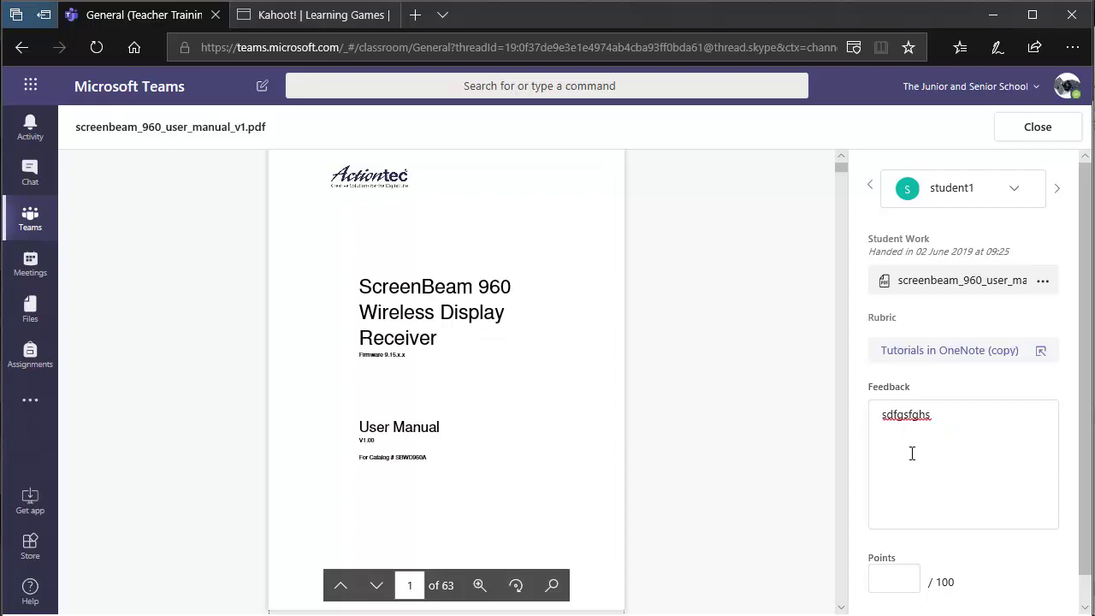
{"action": "left_click", "coordinate": [951, 418]}
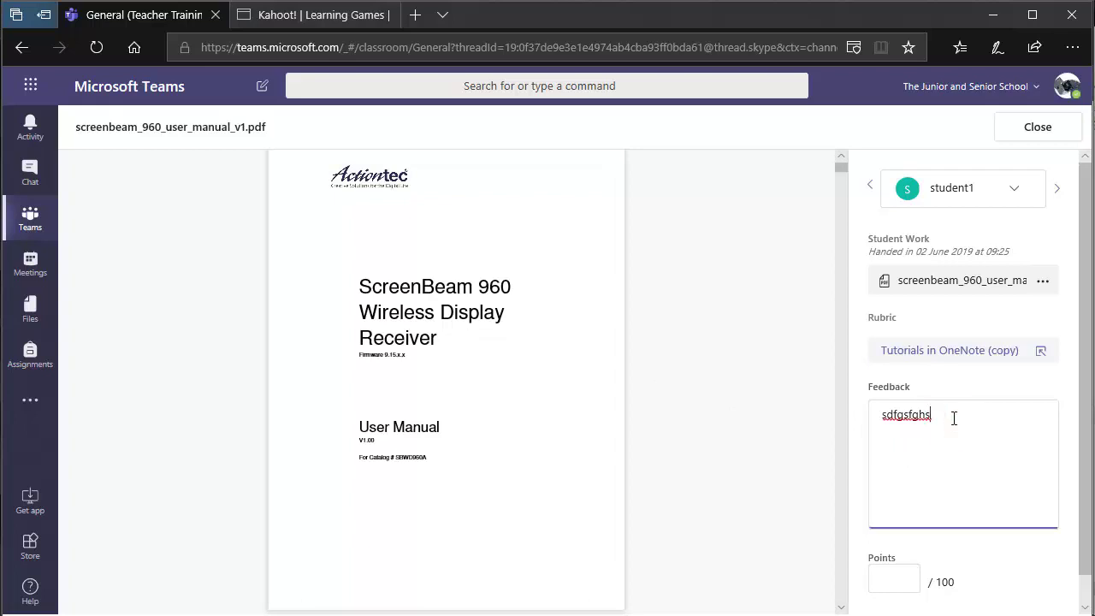
{"action": "type", "text": "zdfbsdfbg"}
{"action": "key", "text": "Return"}
{"action": "type", "text": "sdfgh"}
{"action": "key", "text": "Return"}
{"action": "type", "text": "sdfbh"}
{"action": "key", "text": "Return"}
{"action": "type", "text": "asd"}
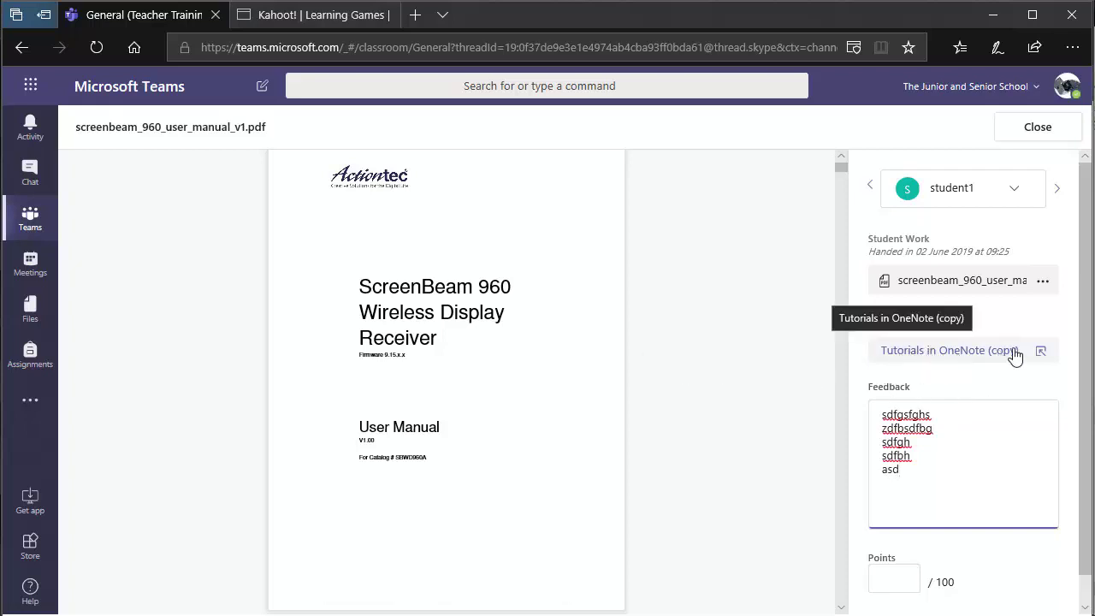
In the Tutorials in OneNote (copy) rubric, rate the screen shots criterion Meeting Expectatios (4 points) with the feedback "needed more screen shots".
{"action": "left_click", "coordinate": [977, 359]}
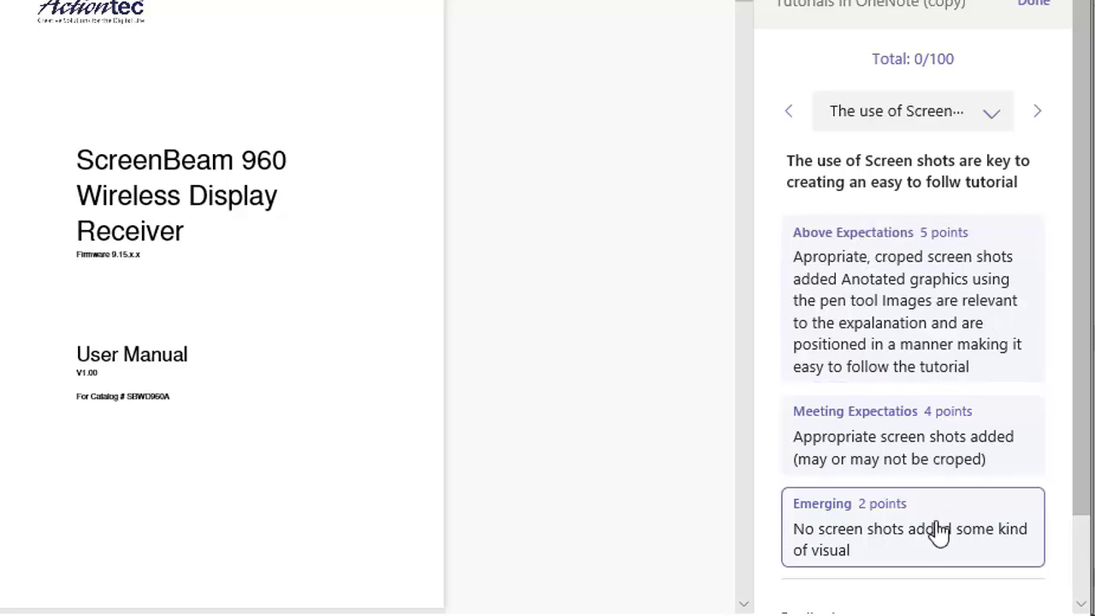
{"action": "scroll", "coordinate": [222, 291], "scroll_direction": "down", "scroll_amount": 10}
{"action": "scroll", "coordinate": [248, 257], "scroll_direction": "down", "scroll_amount": 10}
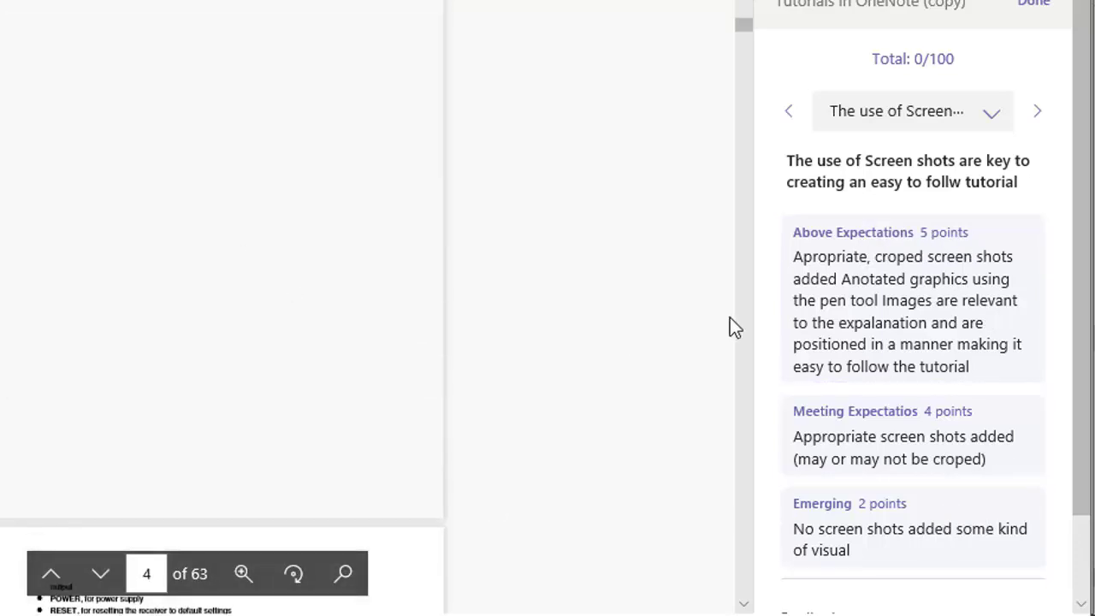
{"action": "left_click", "coordinate": [894, 419]}
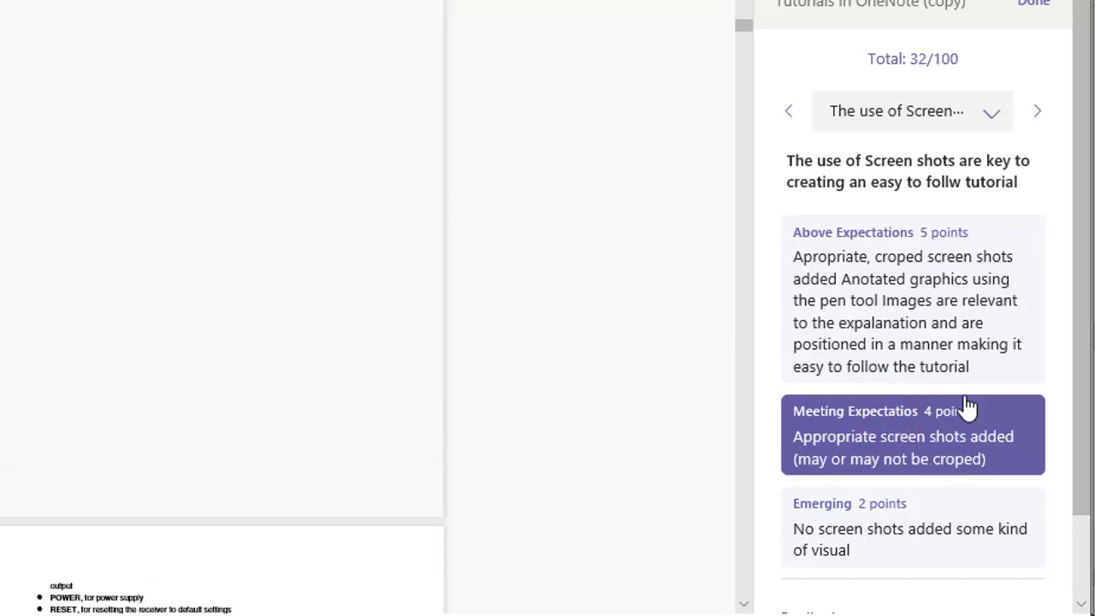
{"action": "scroll", "coordinate": [996, 376], "scroll_direction": "down", "scroll_amount": 1}
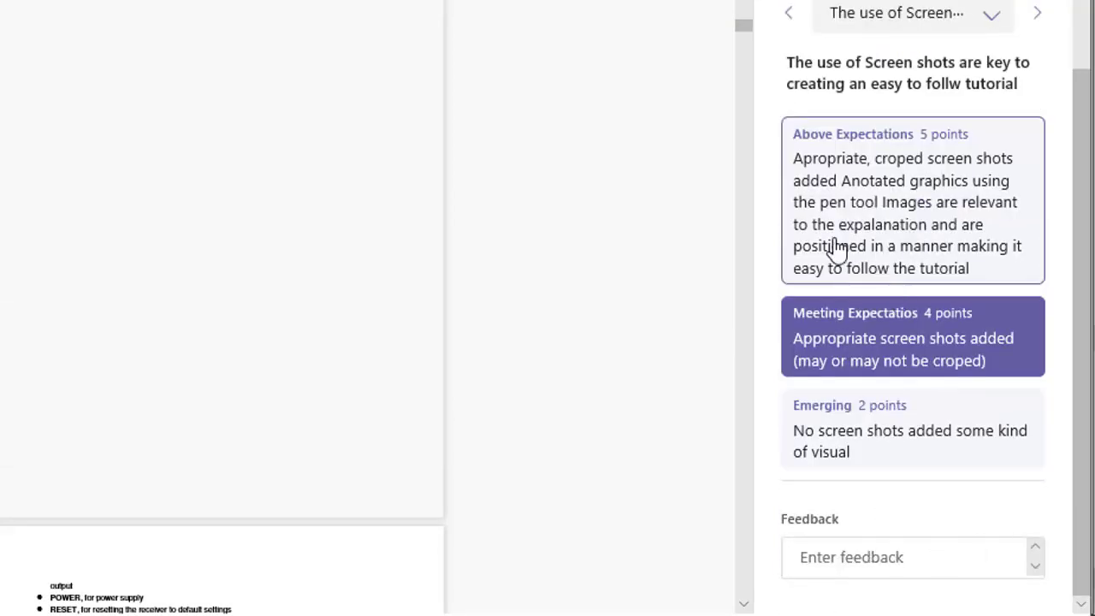
{"action": "left_click", "coordinate": [850, 562]}
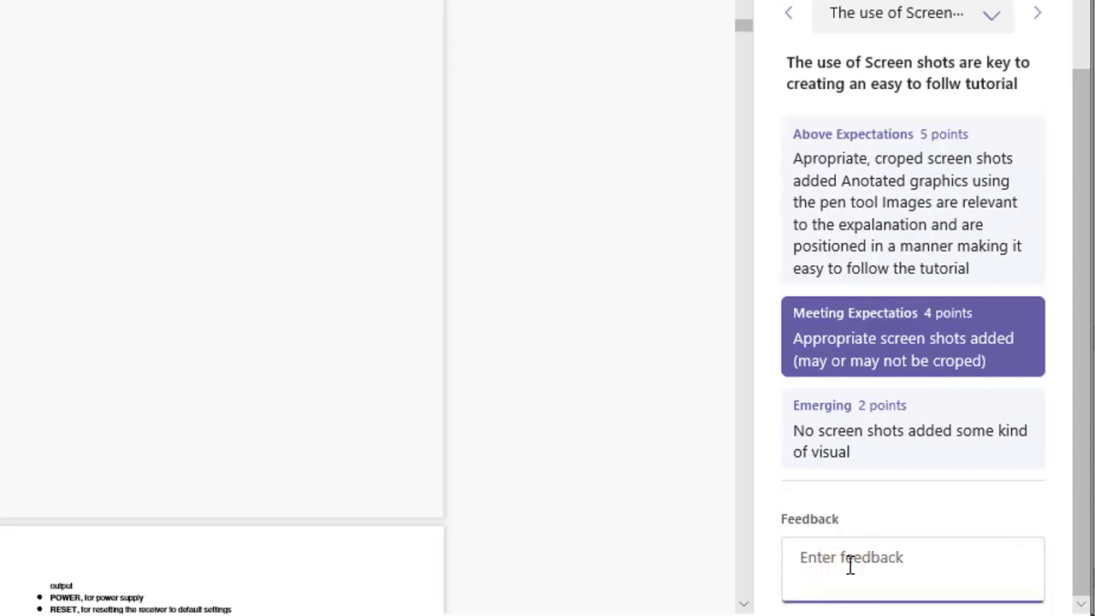
{"action": "type", "text": "needed more screen sho"}
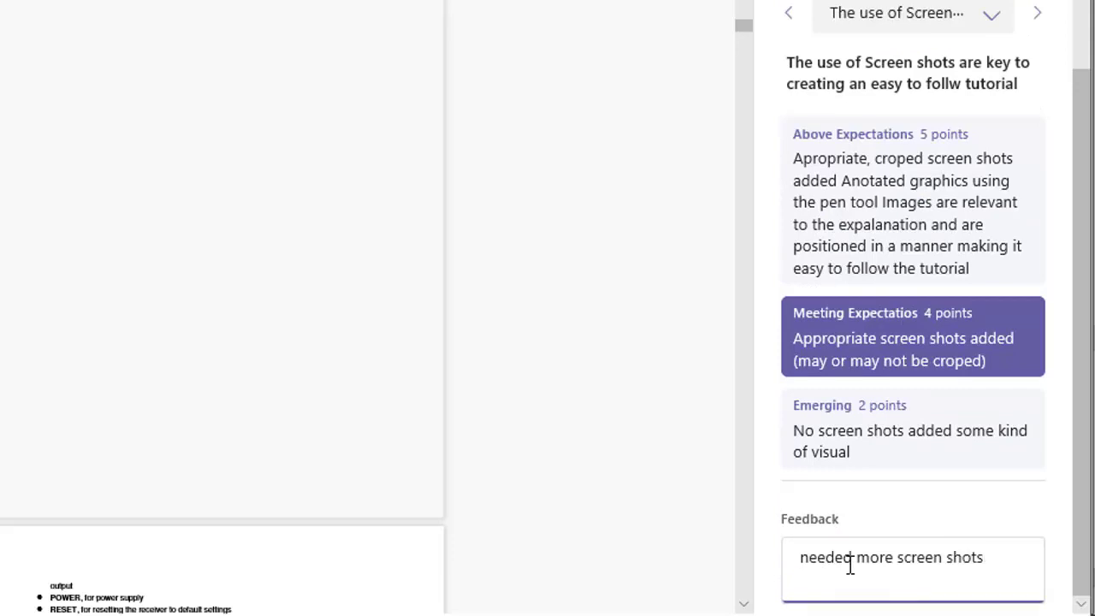
{"action": "type", "text": "ts"}
Rate the rubric's explanatory text criterion Above Expectations (5 points) and finish the rubric grading.
{"action": "left_click", "coordinate": [1036, 15]}
{"action": "scroll", "coordinate": [1019, 135], "scroll_direction": "up", "scroll_amount": 1}
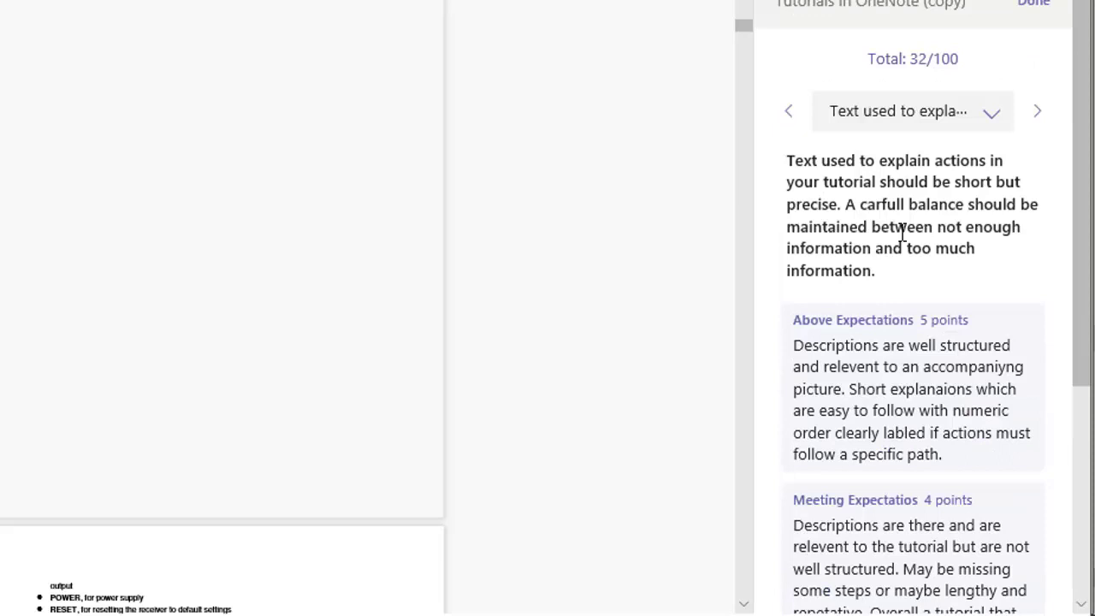
{"action": "scroll", "coordinate": [975, 256], "scroll_direction": "down", "scroll_amount": 3}
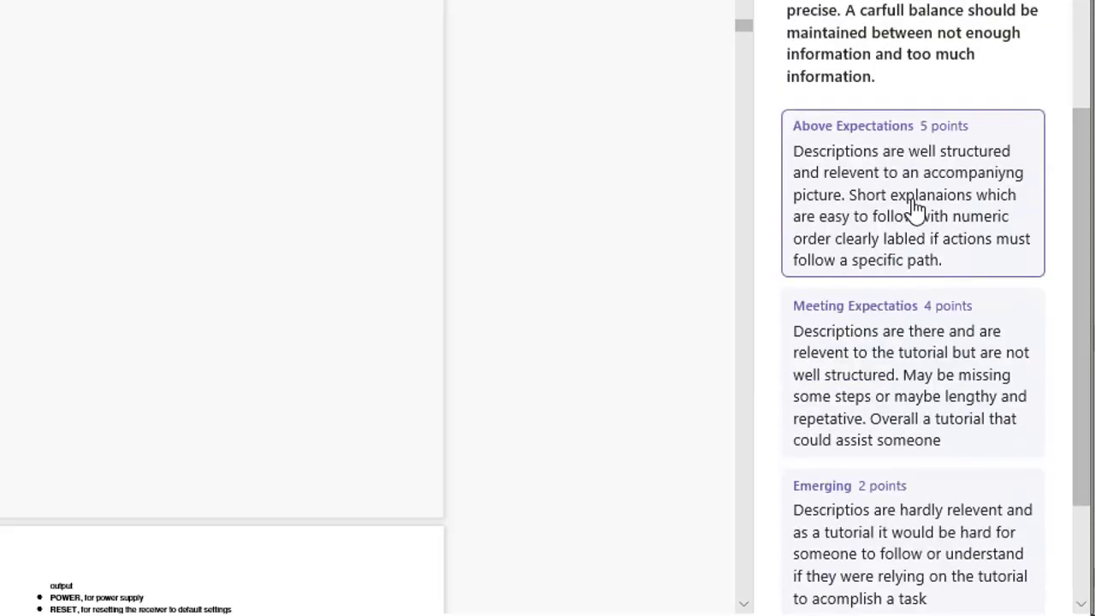
{"action": "left_click", "coordinate": [895, 231]}
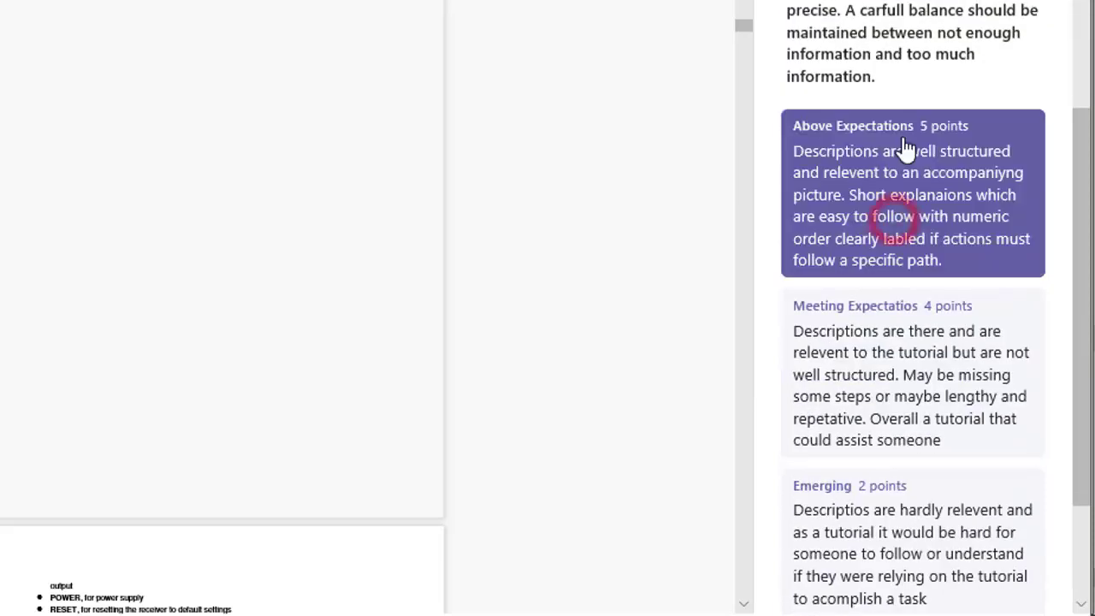
{"action": "scroll", "coordinate": [904, 171], "scroll_direction": "up", "scroll_amount": 3}
{"action": "scroll", "coordinate": [932, 180], "scroll_direction": "down", "scroll_amount": 3}
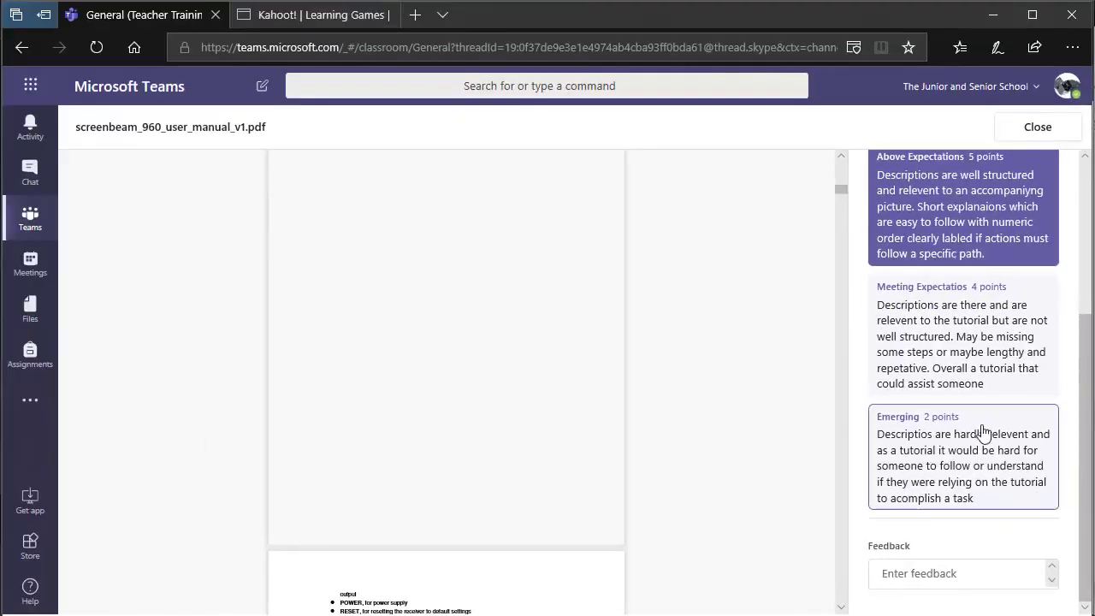
{"action": "scroll", "coordinate": [983, 411], "scroll_direction": "up", "scroll_amount": 3}
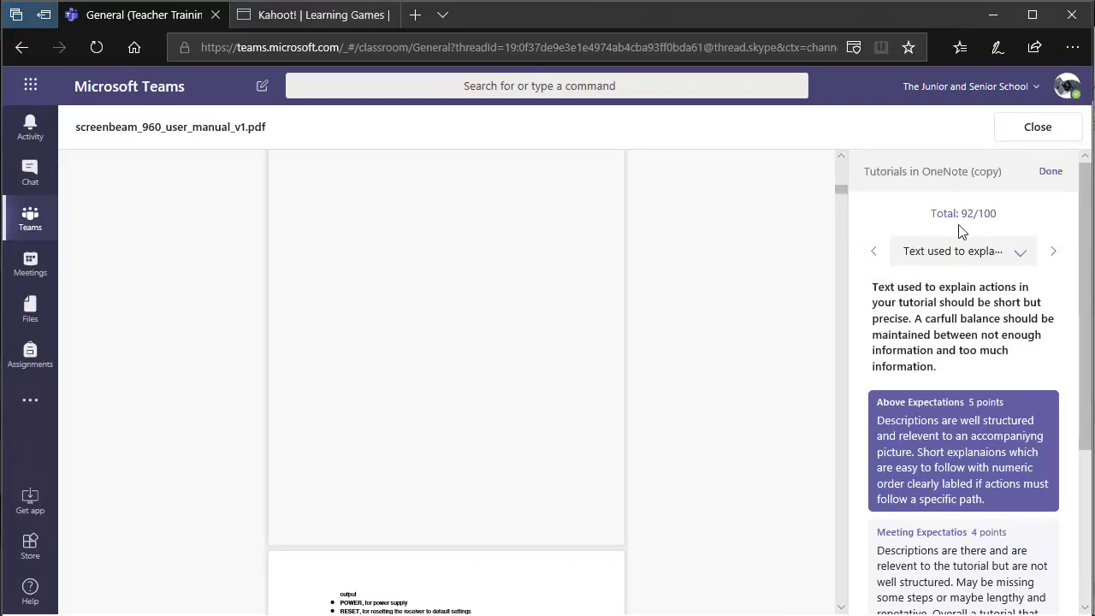
{"action": "scroll", "coordinate": [984, 270], "scroll_direction": "down", "scroll_amount": 3}
{"action": "scroll", "coordinate": [884, 301], "scroll_direction": "up", "scroll_amount": 3}
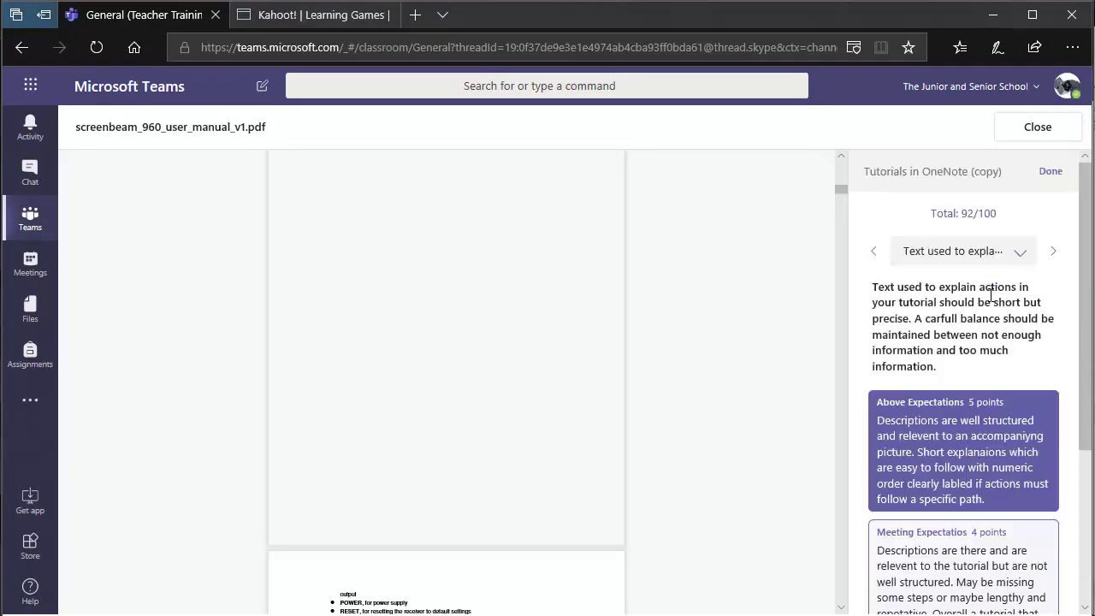
{"action": "left_click", "coordinate": [1048, 171]}
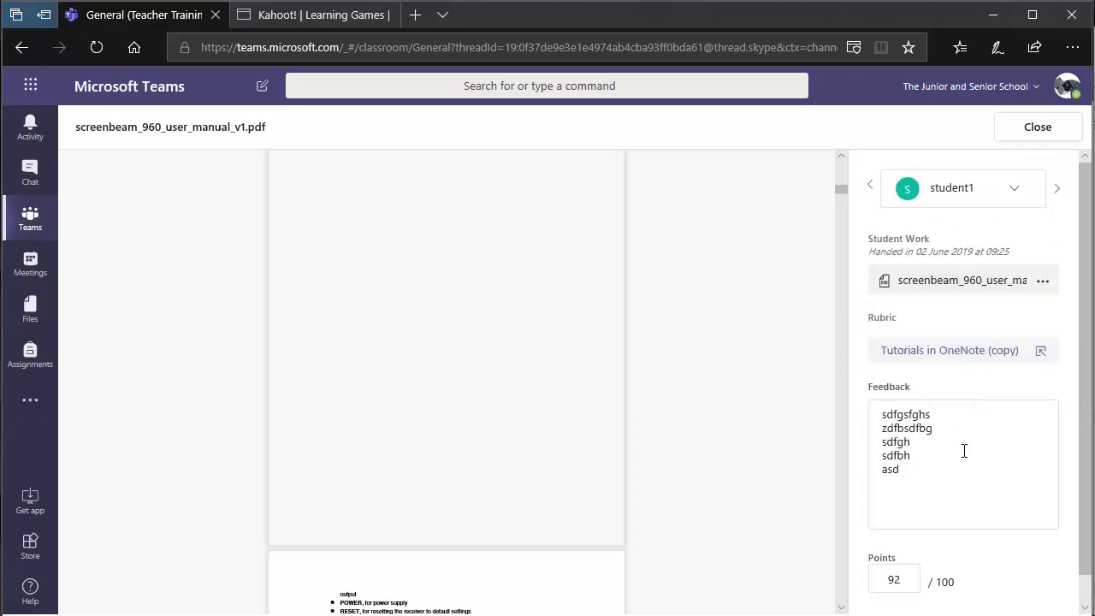
Close student1's submission and check the student's points in the Backing Storage review list.
{"action": "mouse_move", "coordinate": [447, 312]}
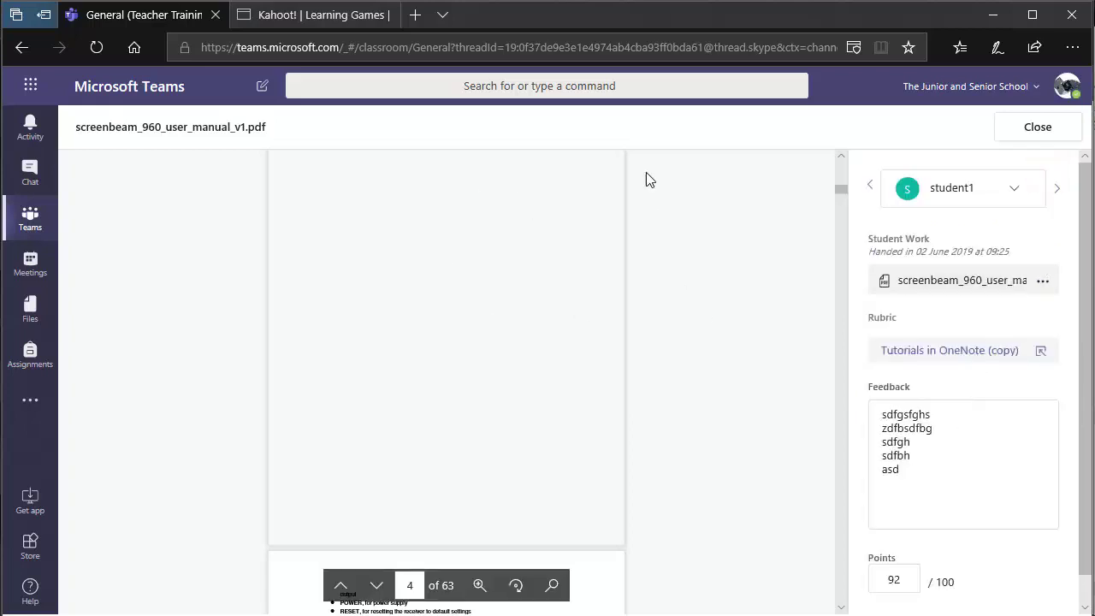
{"action": "scroll", "coordinate": [596, 290], "scroll_direction": "up", "scroll_amount": 1}
{"action": "left_click", "coordinate": [1038, 135]}
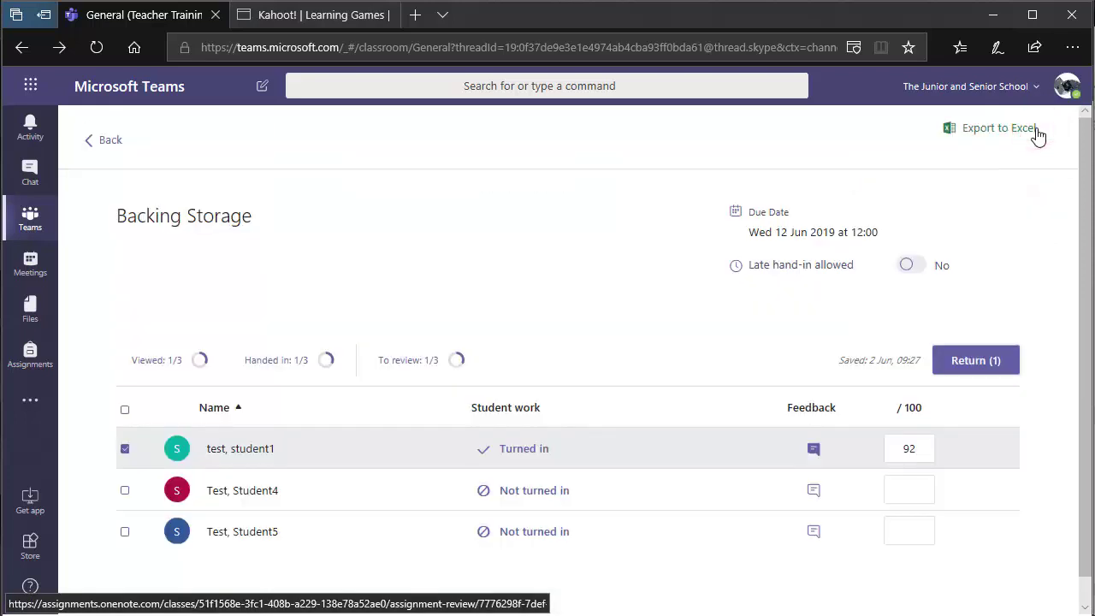
{"action": "scroll", "coordinate": [890, 257], "scroll_direction": "down", "scroll_amount": 2}
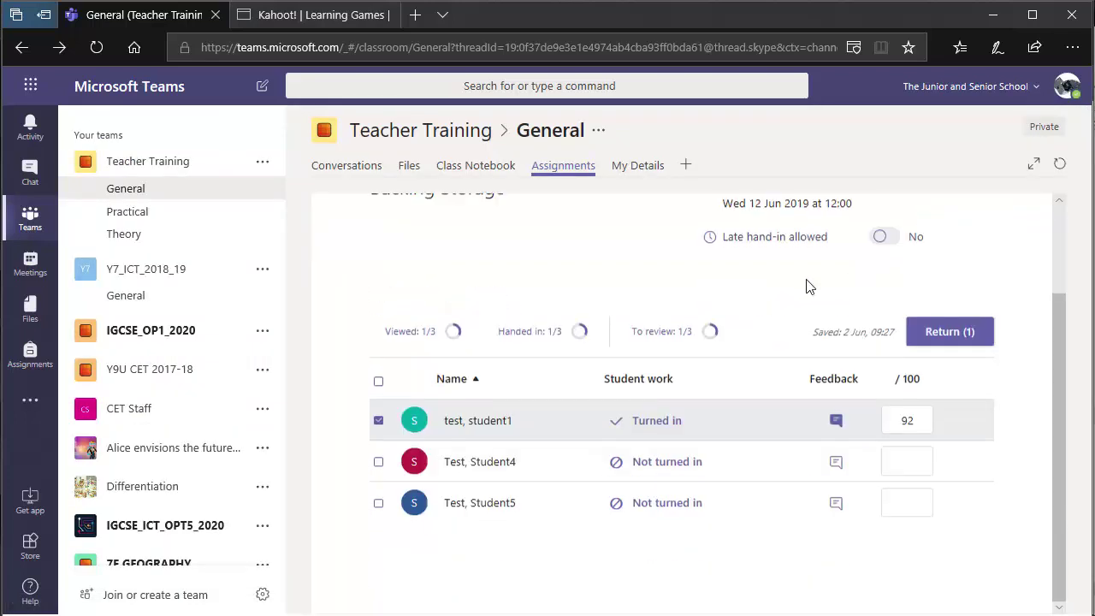
{"action": "left_click", "coordinate": [915, 422]}
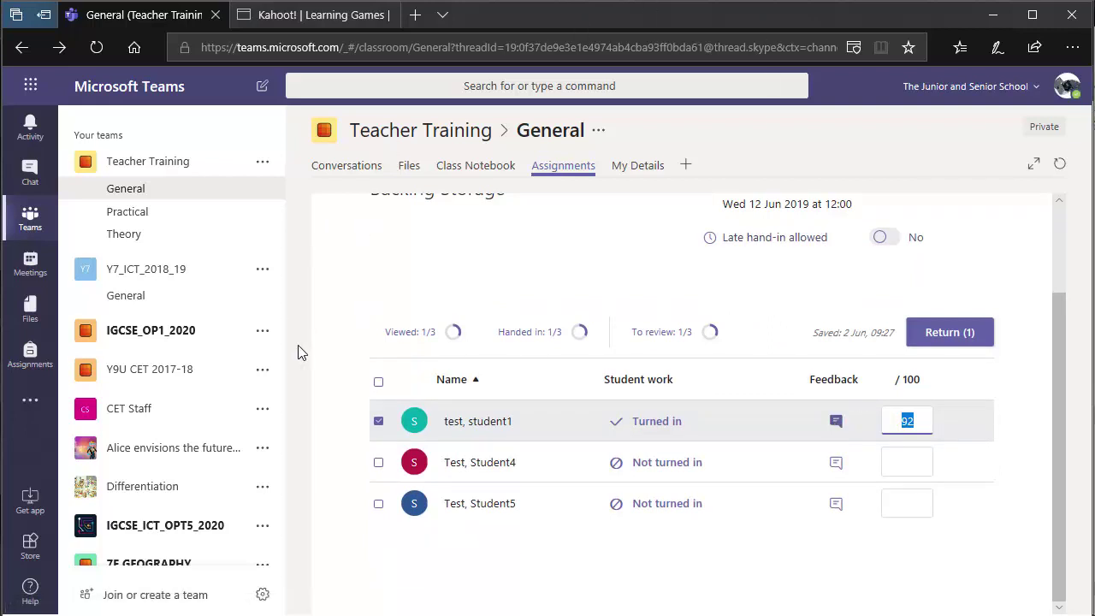
Switch to the student's window and examine the Tutorials in OneNote (copy) rubric attached to Backing Storage, closing it when finished.
{"action": "left_click", "coordinate": [246, 610]}
{"action": "left_click", "coordinate": [246, 582]}
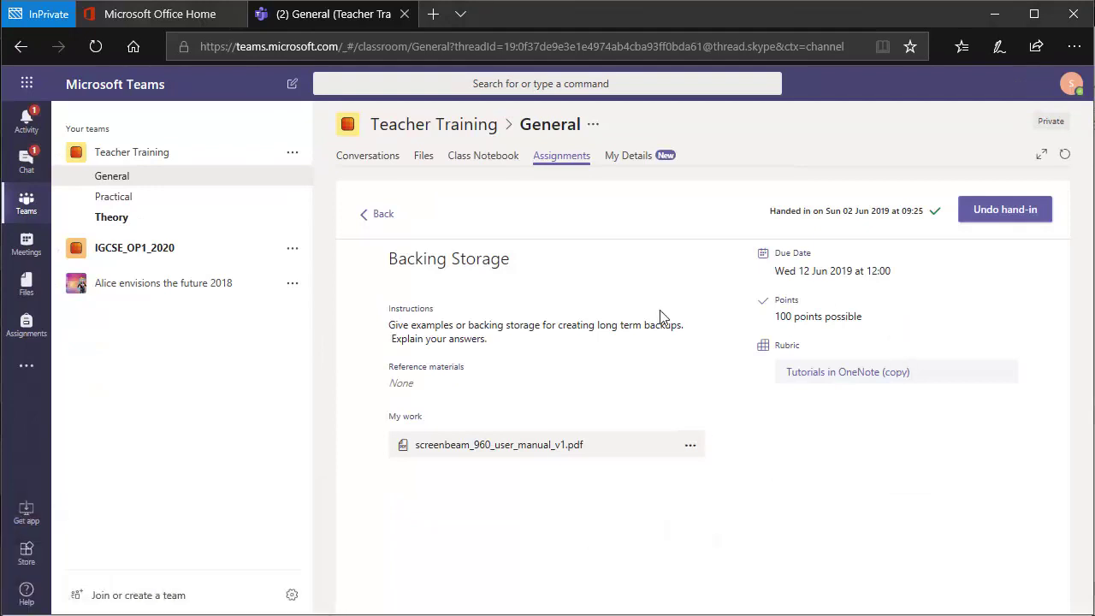
{"action": "left_click", "coordinate": [834, 377]}
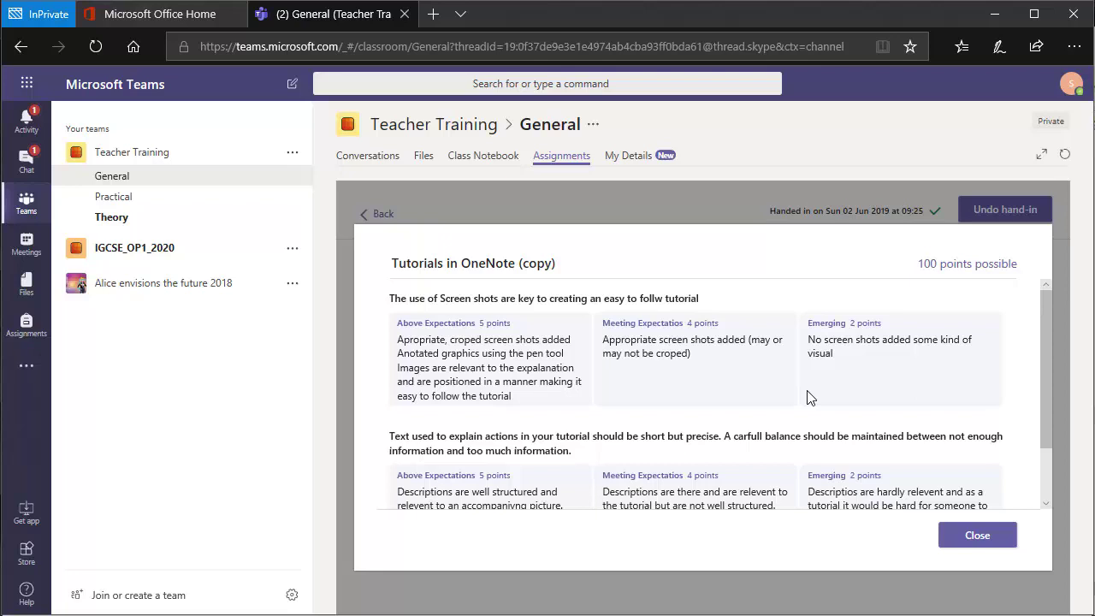
{"action": "scroll", "coordinate": [847, 428], "scroll_direction": "down", "scroll_amount": 2}
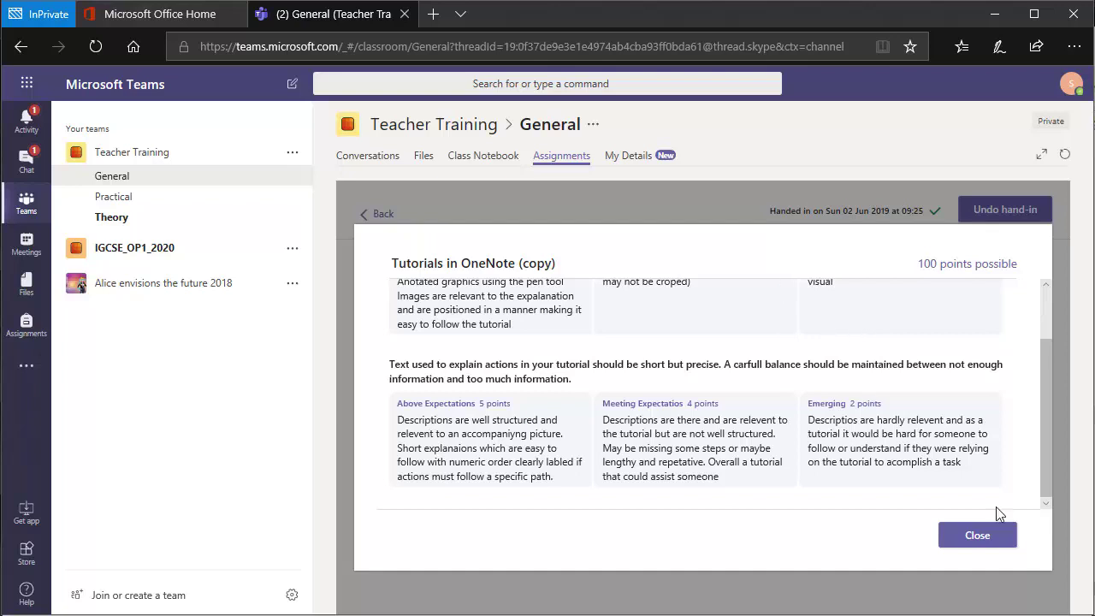
{"action": "left_click", "coordinate": [998, 538]}
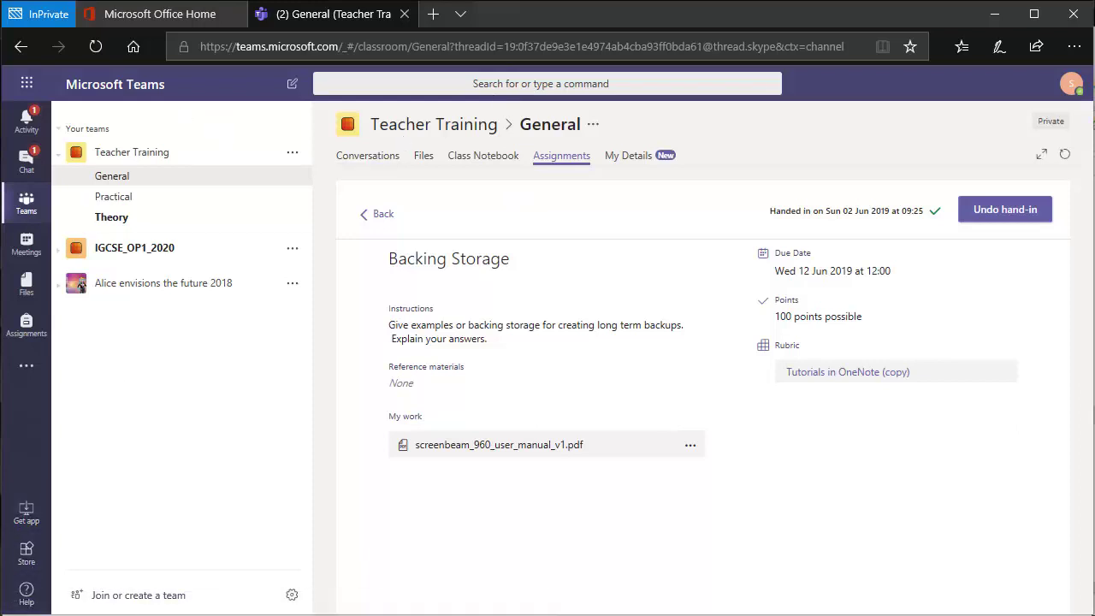
Switch back to the teacher's window and start a new assignment in the Teacher Training team.
{"action": "mouse_move", "coordinate": [61, 604]}
{"action": "left_click", "coordinate": [61, 564]}
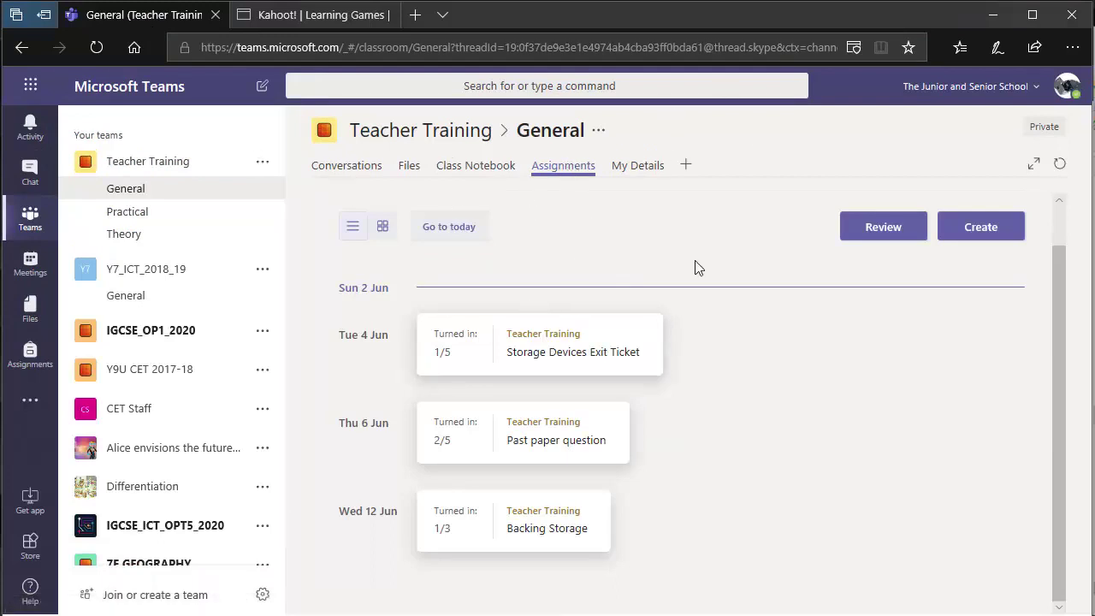
{"action": "left_click", "coordinate": [978, 230]}
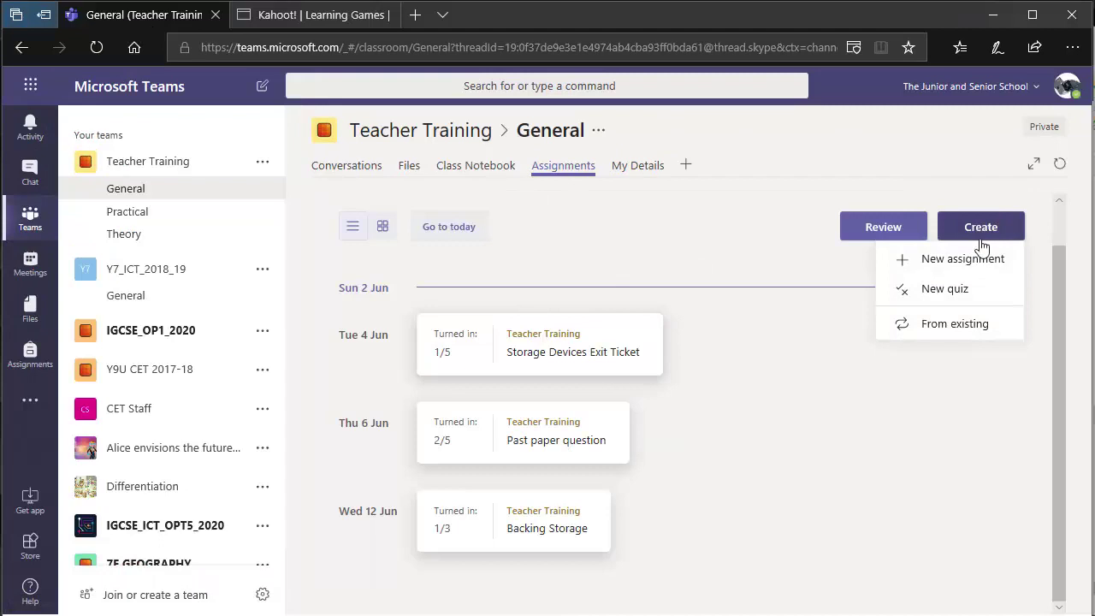
{"action": "left_click", "coordinate": [982, 260]}
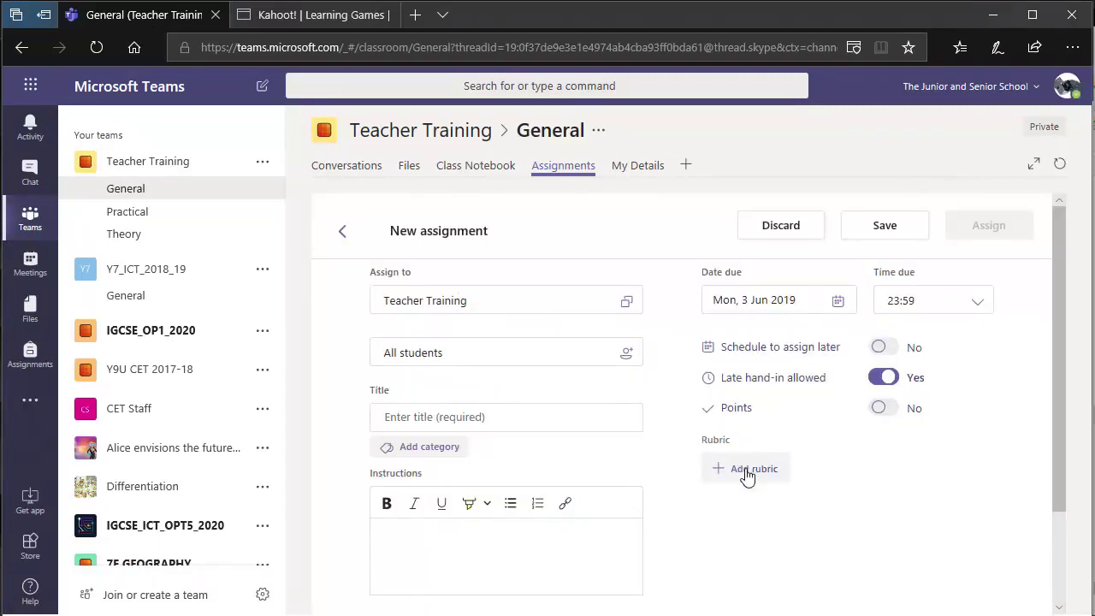
Start a new rubric for the assignment and examine its rating headings, description field and criteria fields.
{"action": "left_click", "coordinate": [747, 472]}
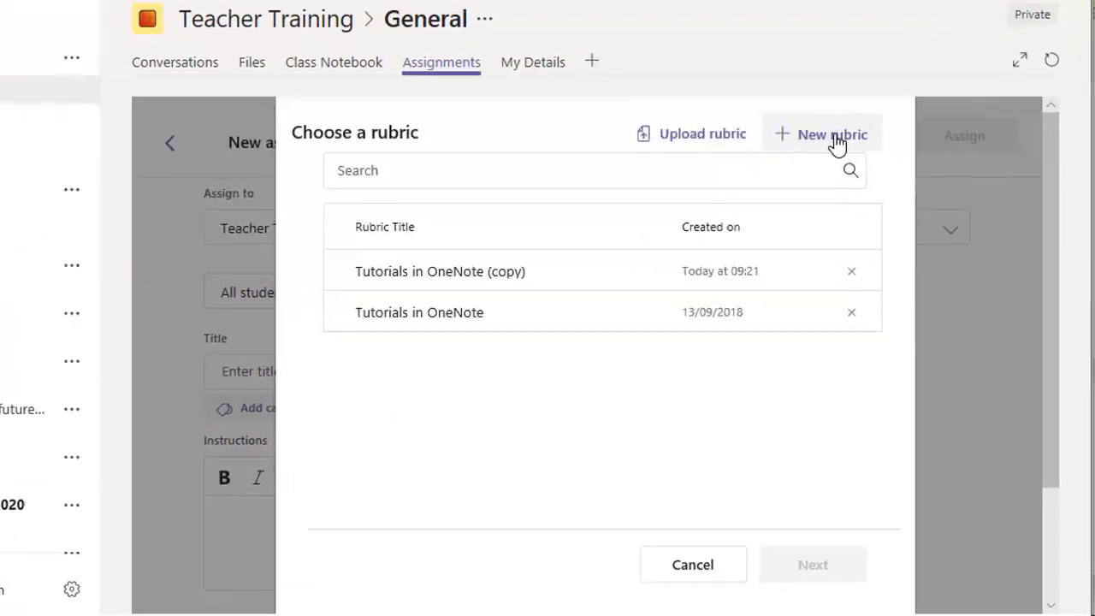
{"action": "left_click", "coordinate": [835, 137]}
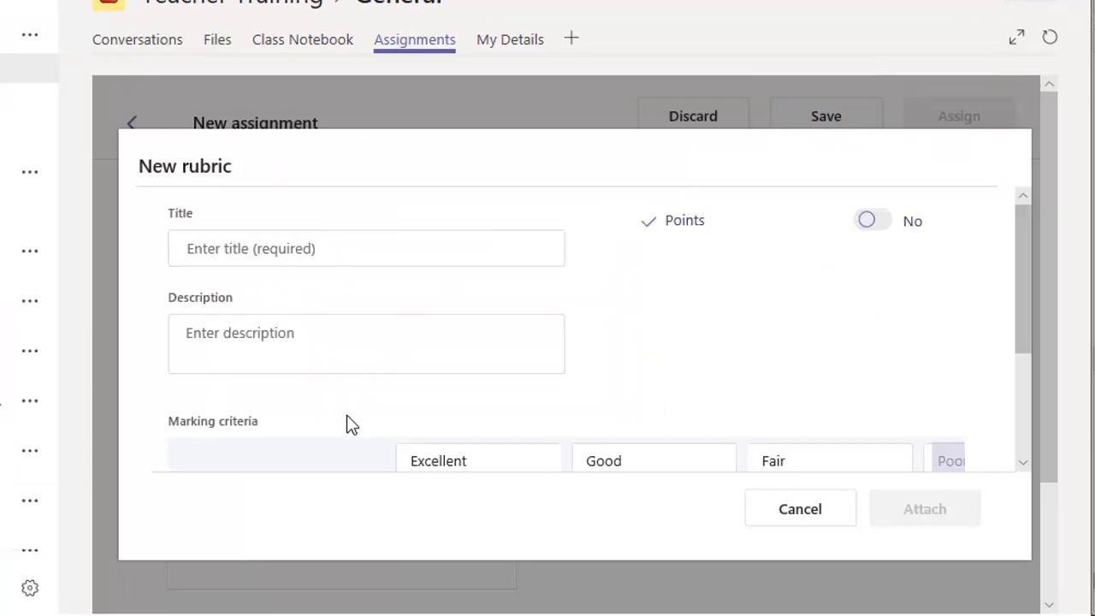
{"action": "scroll", "coordinate": [501, 445], "scroll_direction": "down", "scroll_amount": 4}
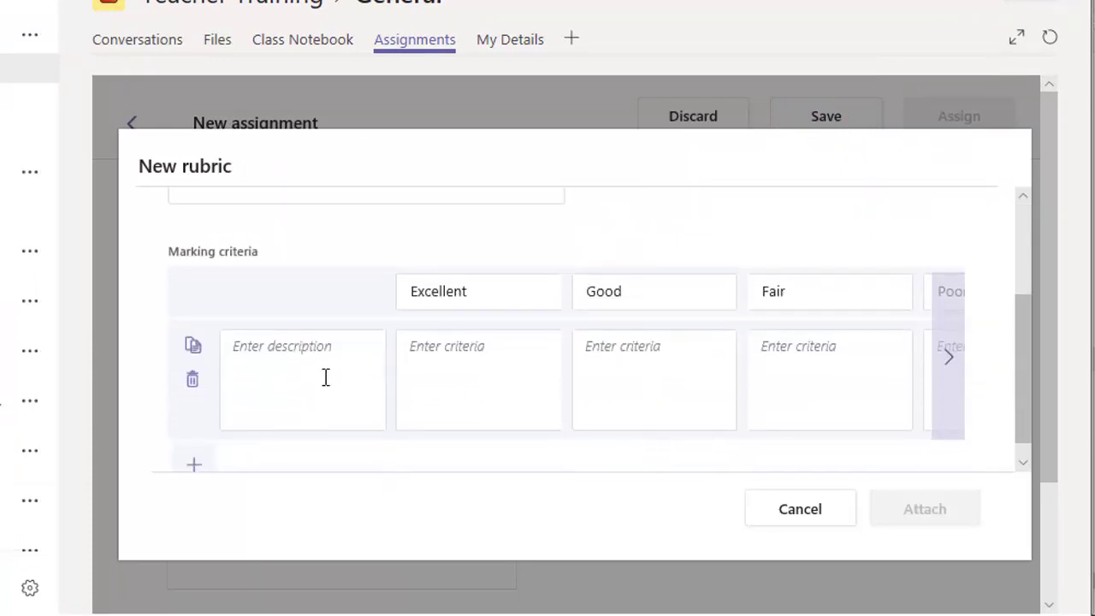
{"action": "left_click", "coordinate": [510, 289]}
{"action": "left_click_drag", "start_coordinate": [494, 292], "coordinate": [403, 297]}
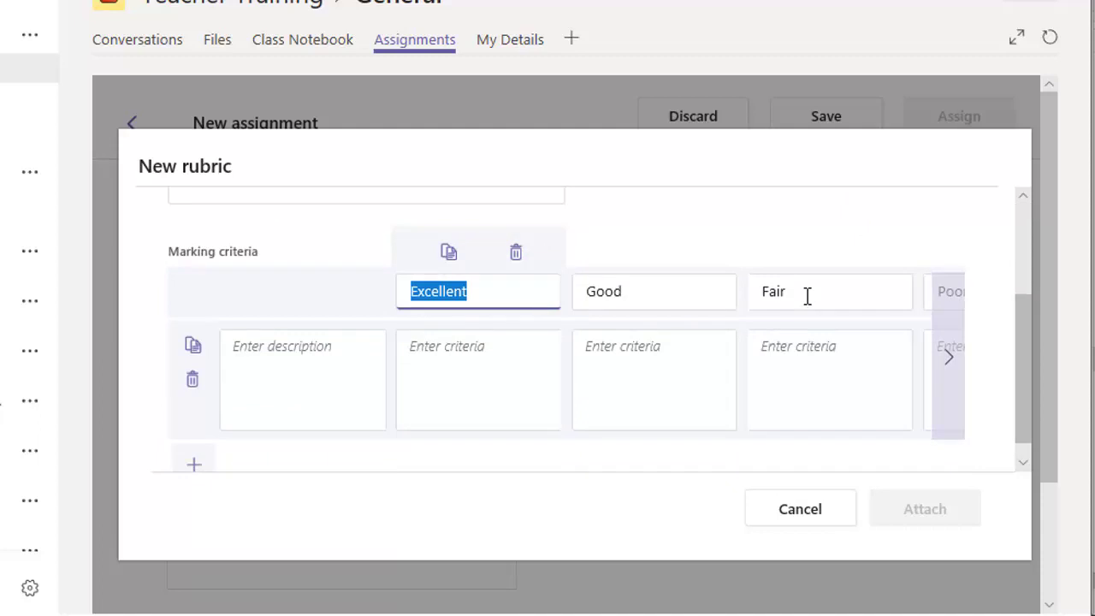
{"action": "left_click", "coordinate": [319, 387]}
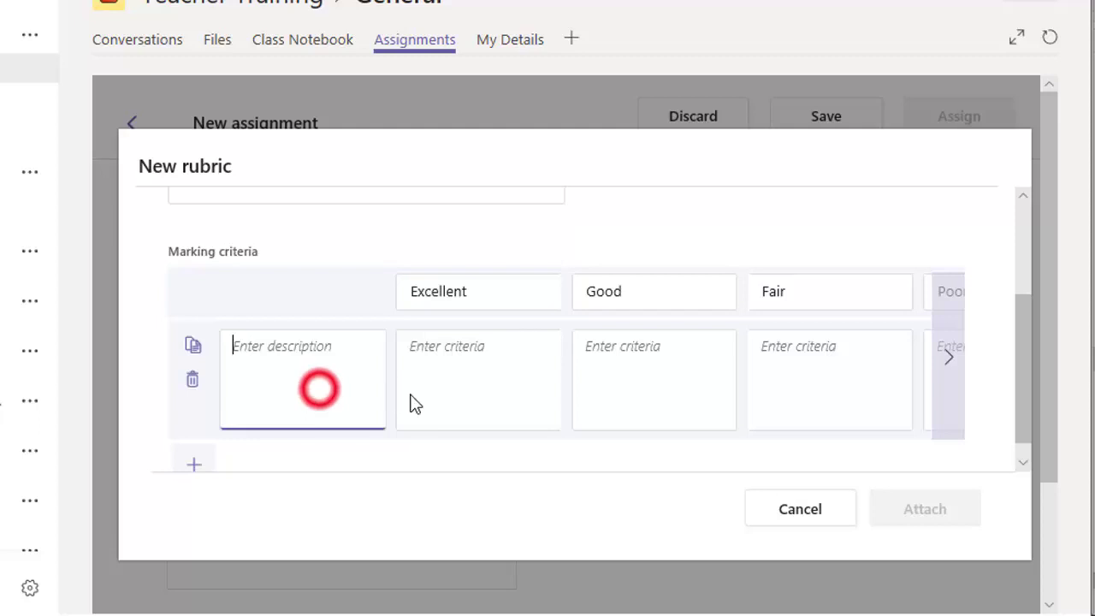
{"action": "left_click", "coordinate": [472, 360]}
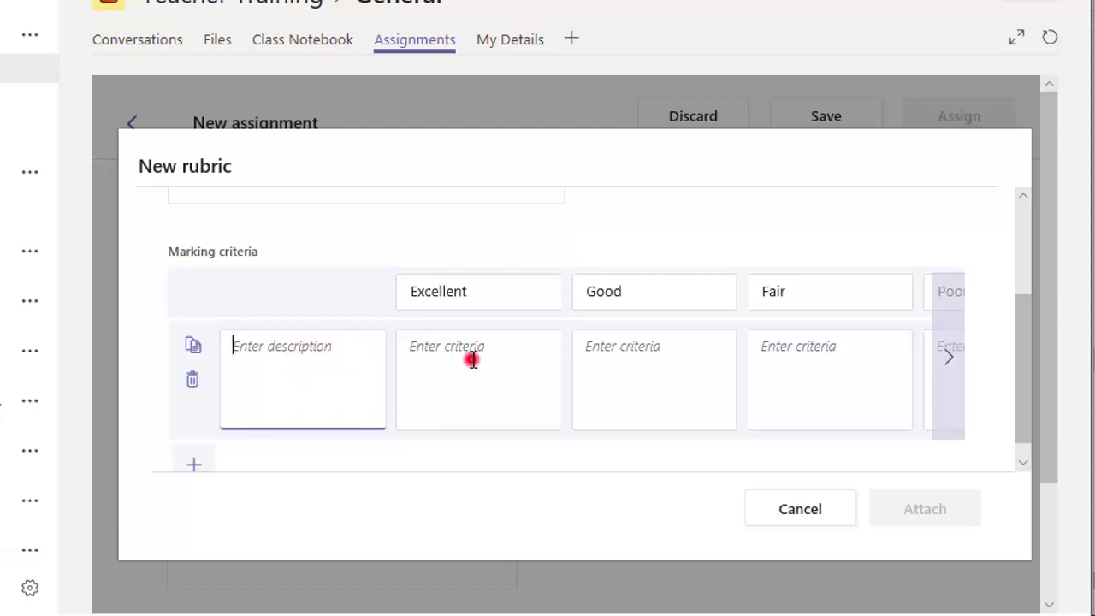
{"action": "left_click", "coordinate": [665, 382]}
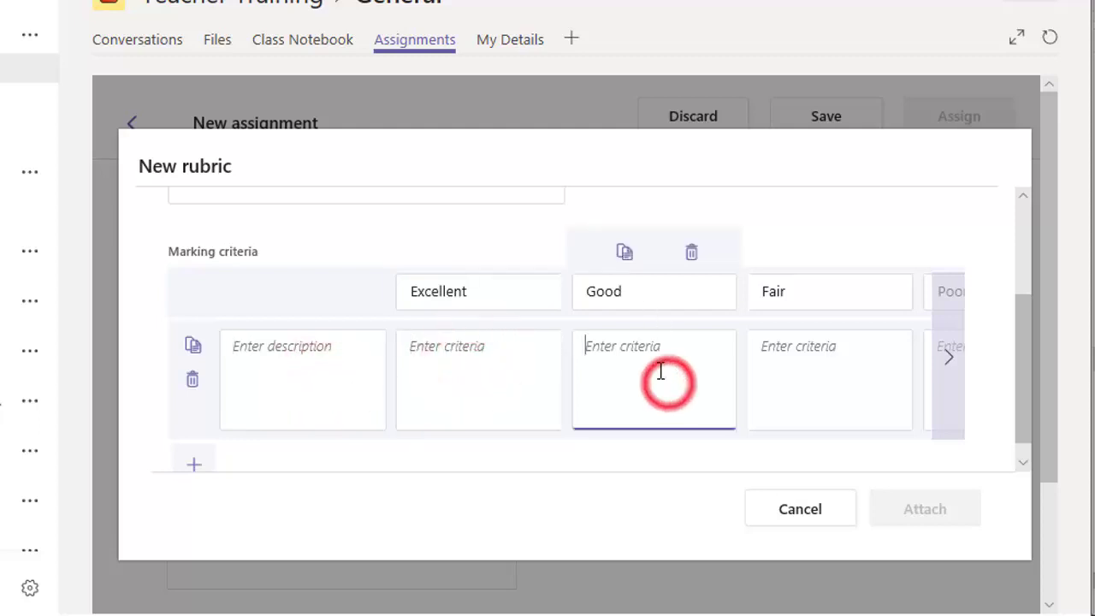
Add two blank criteria rows to the new rubric and cancel its creation.
{"action": "scroll", "coordinate": [663, 360], "scroll_direction": "down", "scroll_amount": 1}
{"action": "left_click", "coordinate": [203, 444]}
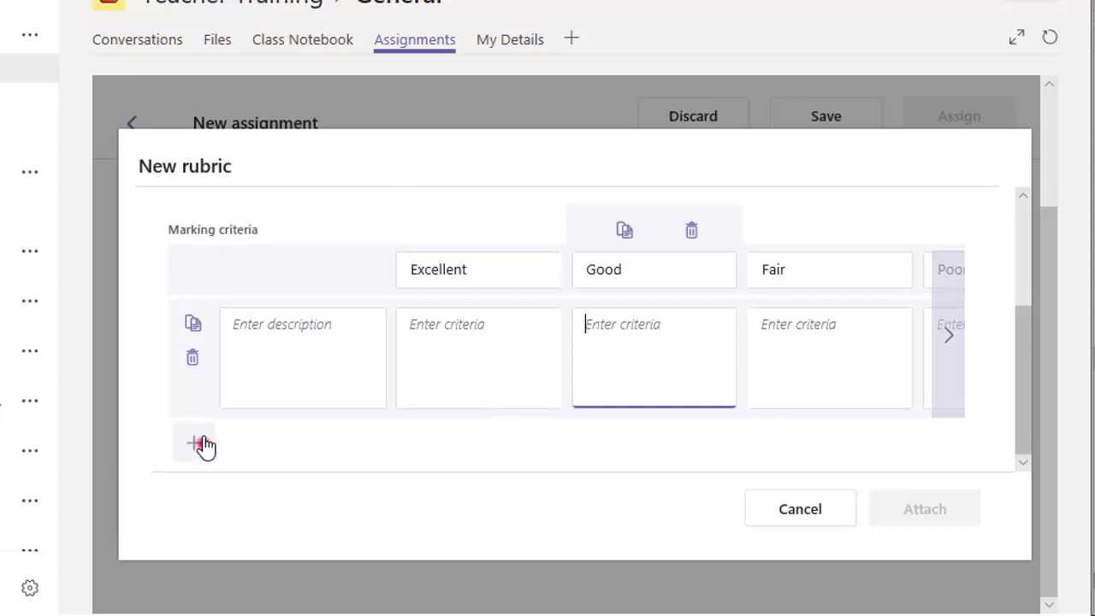
{"action": "scroll", "coordinate": [334, 376], "scroll_direction": "up", "scroll_amount": 3}
{"action": "scroll", "coordinate": [320, 374], "scroll_direction": "down", "scroll_amount": 2}
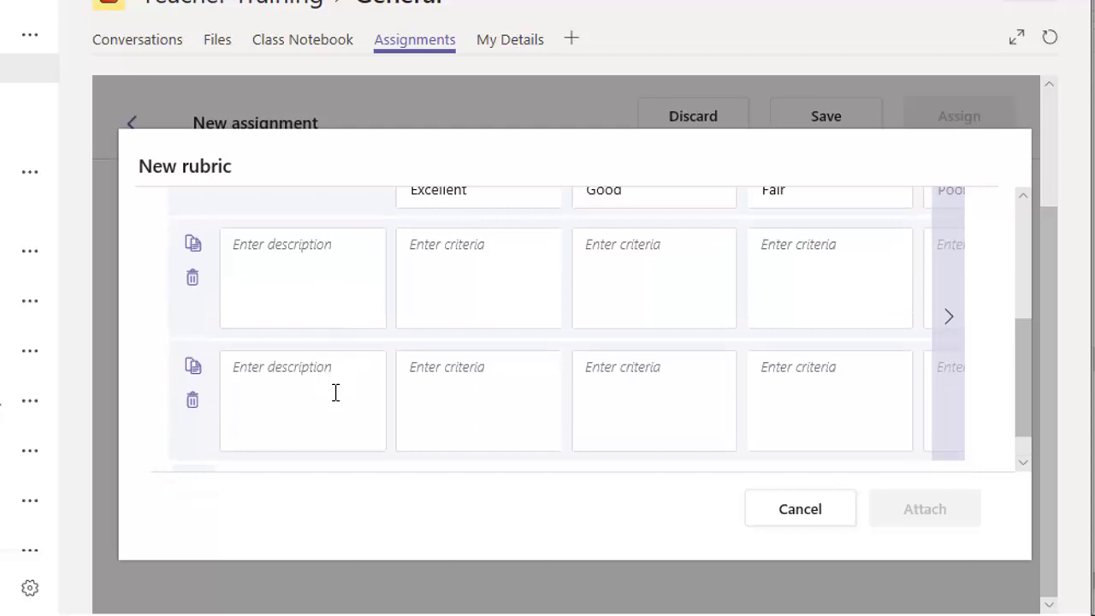
{"action": "scroll", "coordinate": [335, 392], "scroll_direction": "down", "scroll_amount": 1}
{"action": "left_click", "coordinate": [194, 443]}
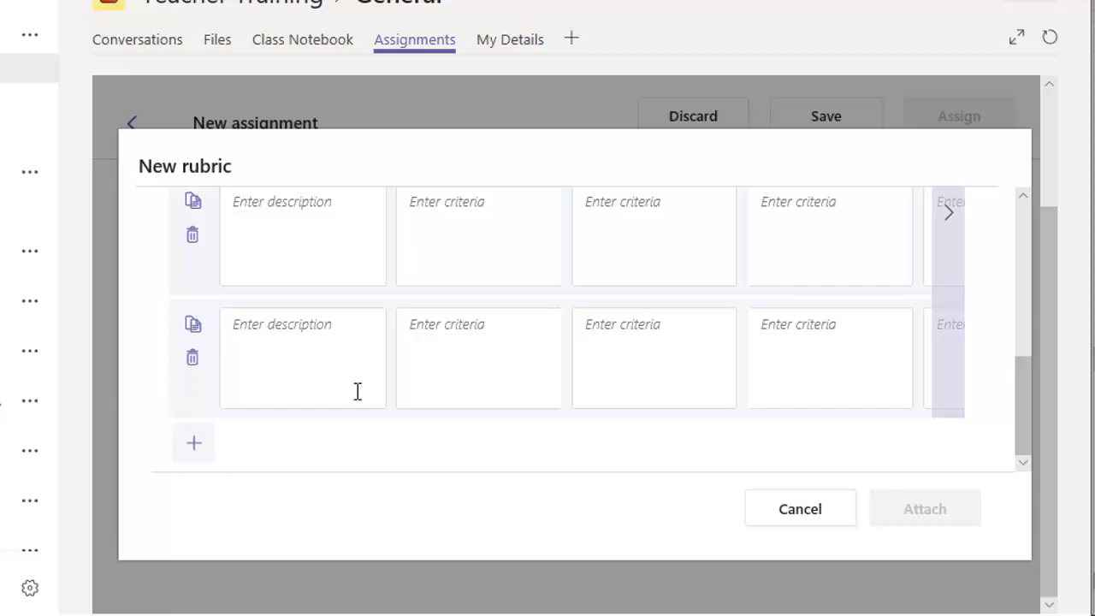
{"action": "left_click", "coordinate": [833, 510]}
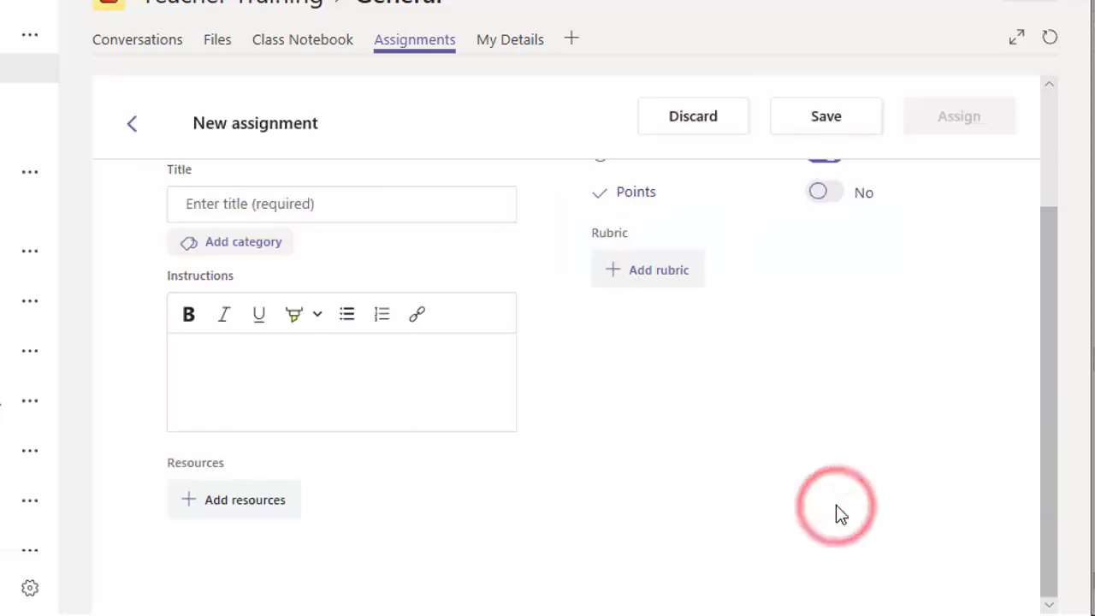
Delete the original Tutorials in OneNote rubric from the saved rubrics, recheck the list and leave it without choosing a rubric.
{"action": "left_click", "coordinate": [664, 269]}
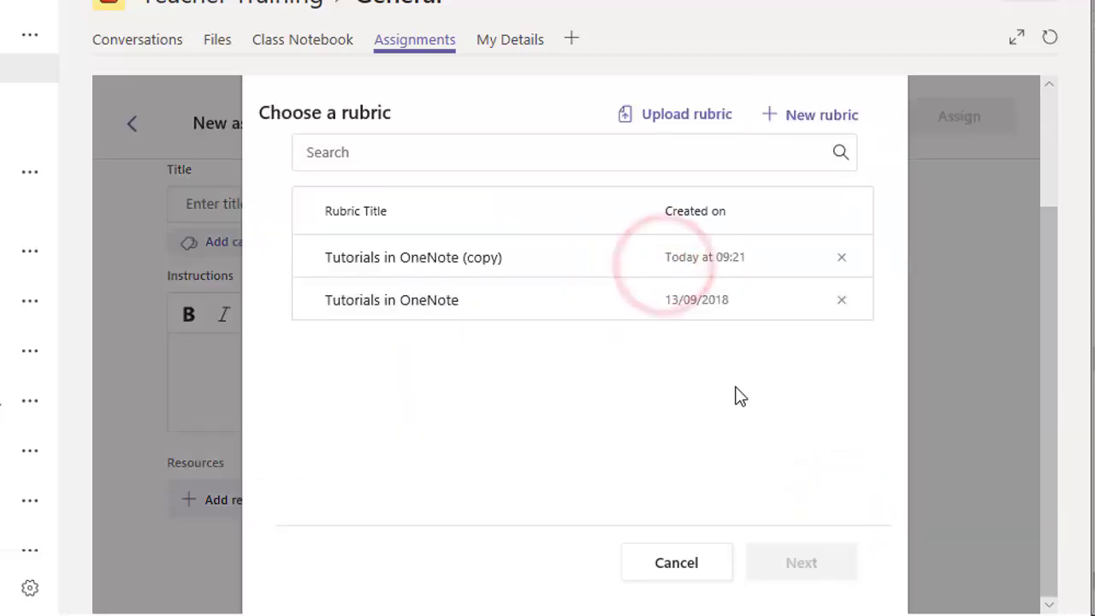
{"action": "left_click", "coordinate": [842, 301]}
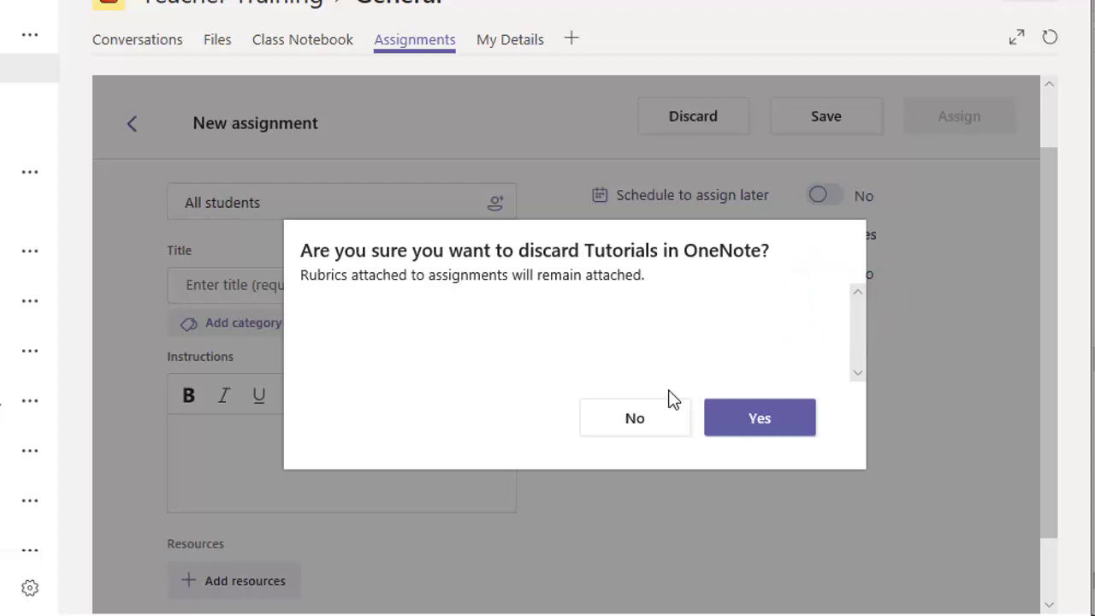
{"action": "left_click", "coordinate": [783, 426]}
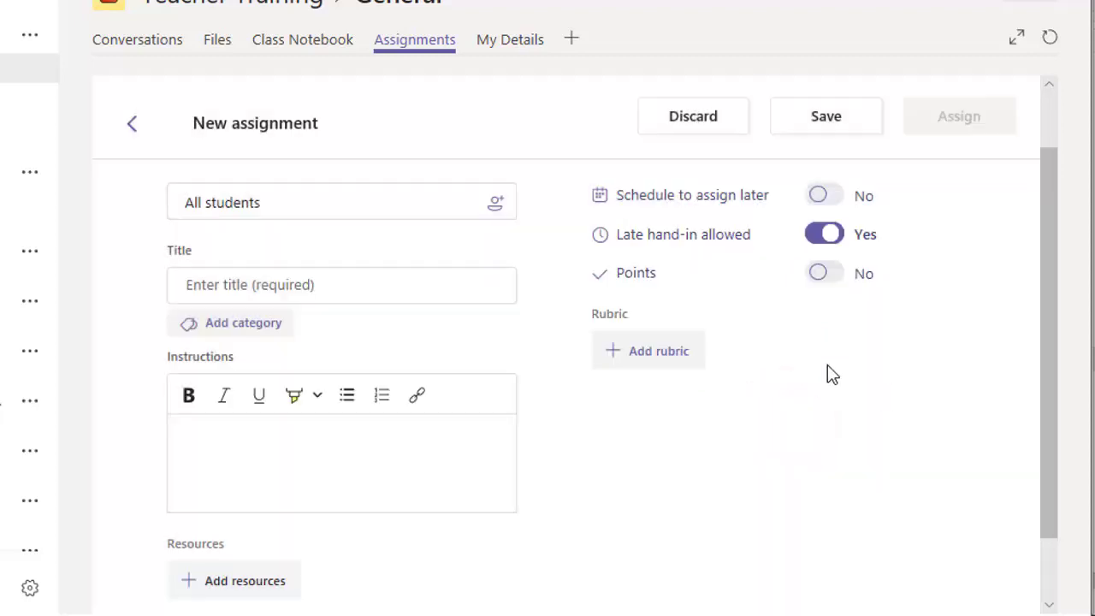
{"action": "left_click", "coordinate": [638, 335]}
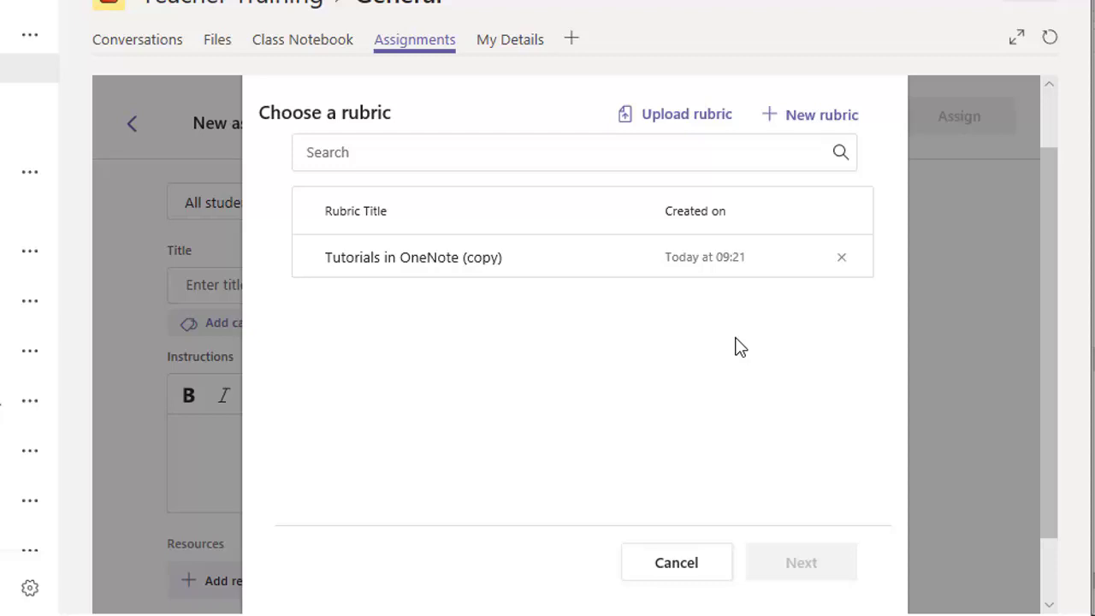
{"action": "left_click", "coordinate": [684, 572]}
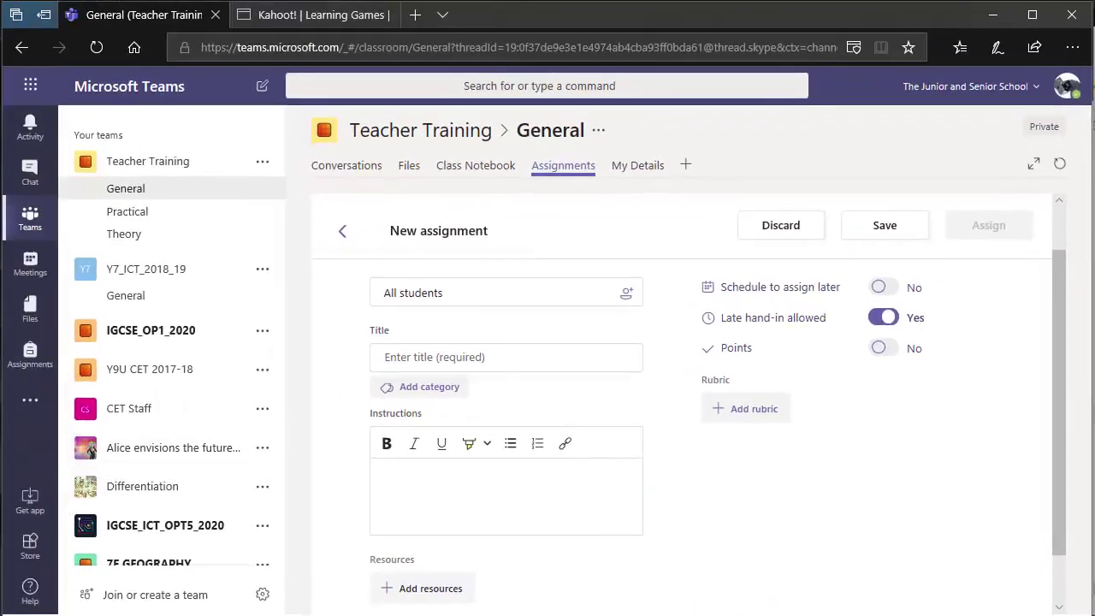
Switch to the student's window and view the Teacher Training assignments, followed by the assignments across all teams.
{"action": "left_click", "coordinate": [248, 592]}
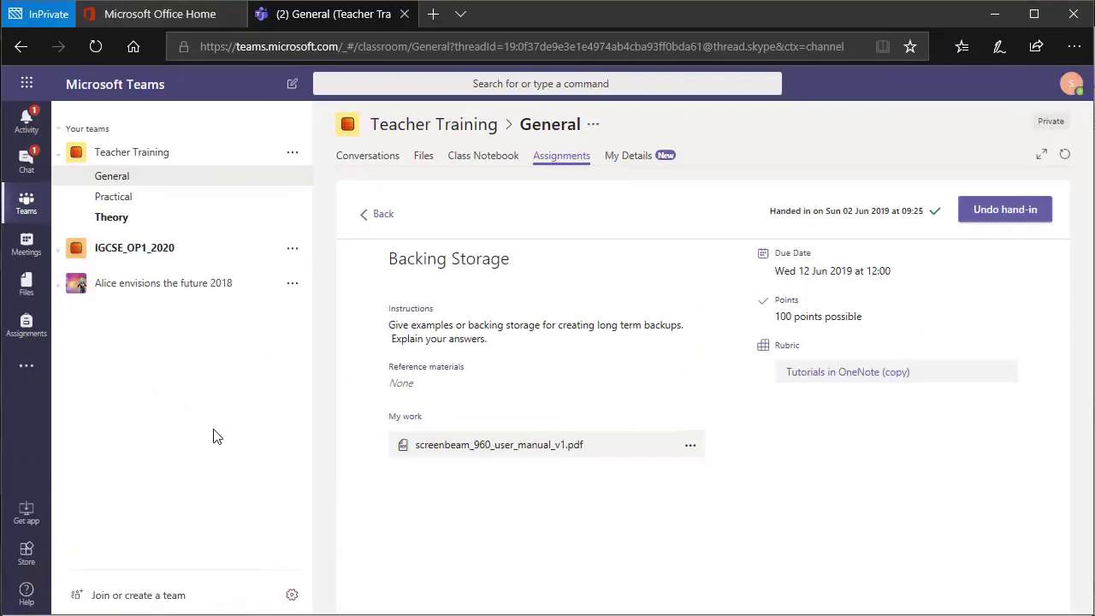
{"action": "left_click", "coordinate": [116, 176]}
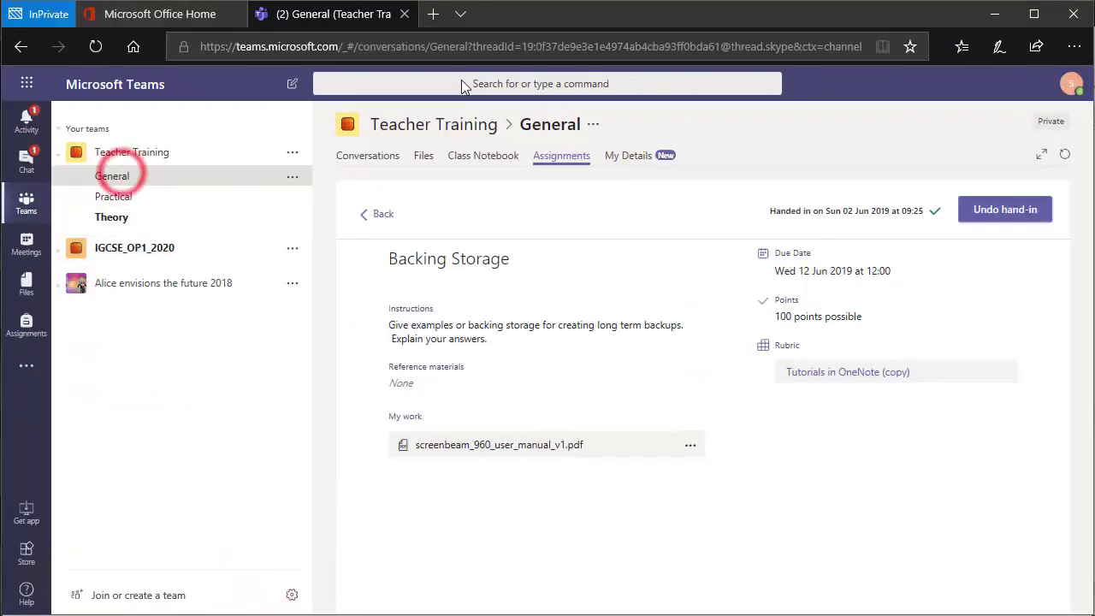
{"action": "left_click", "coordinate": [555, 155]}
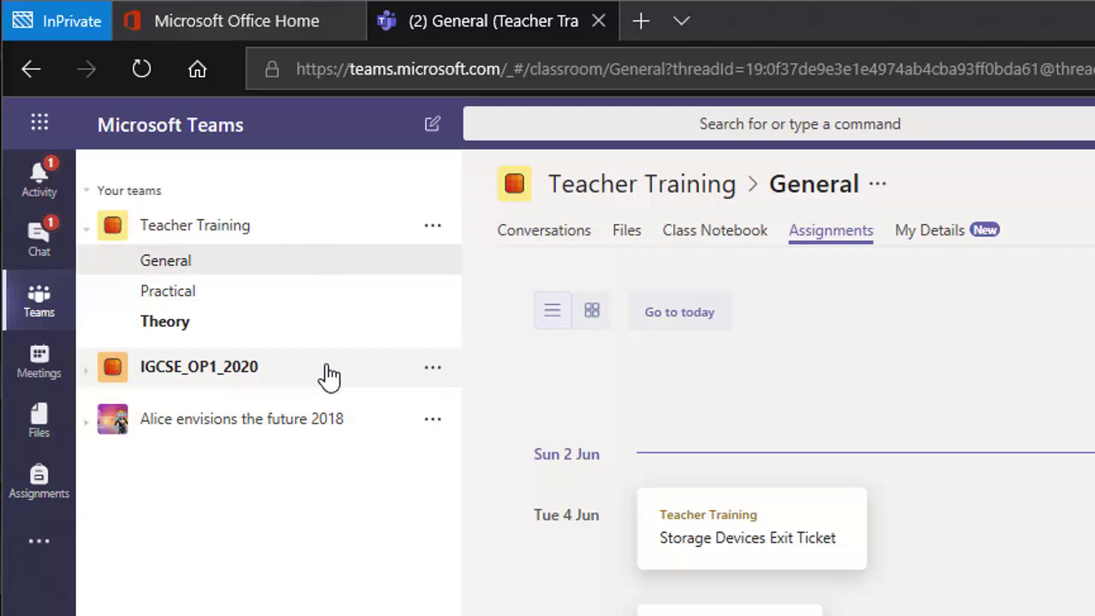
{"action": "left_click", "coordinate": [38, 479]}
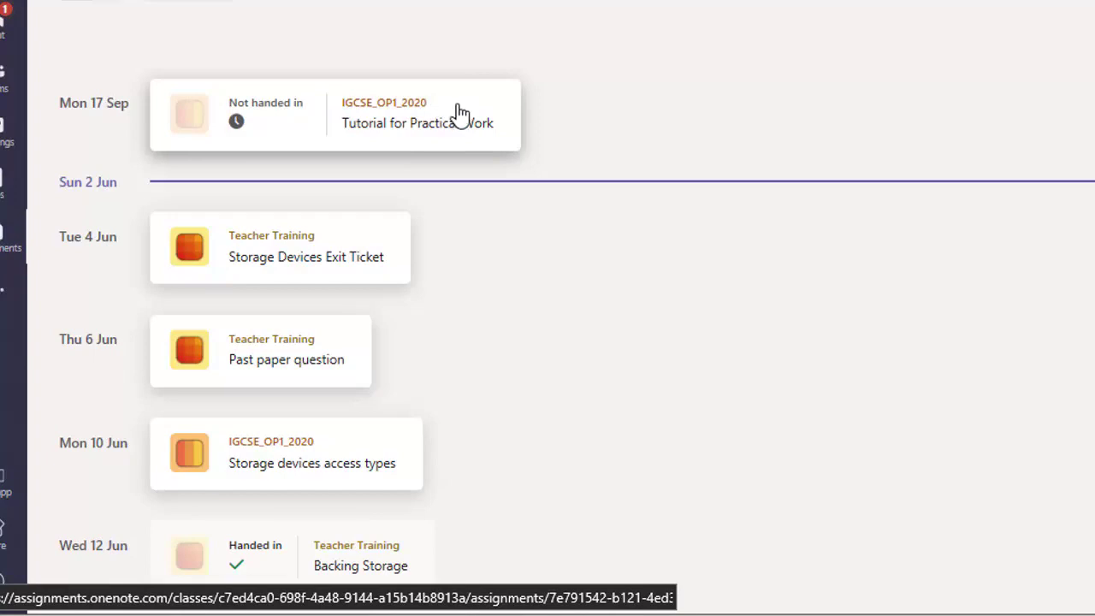
{"action": "scroll", "coordinate": [521, 247], "scroll_direction": "down", "scroll_amount": 1}
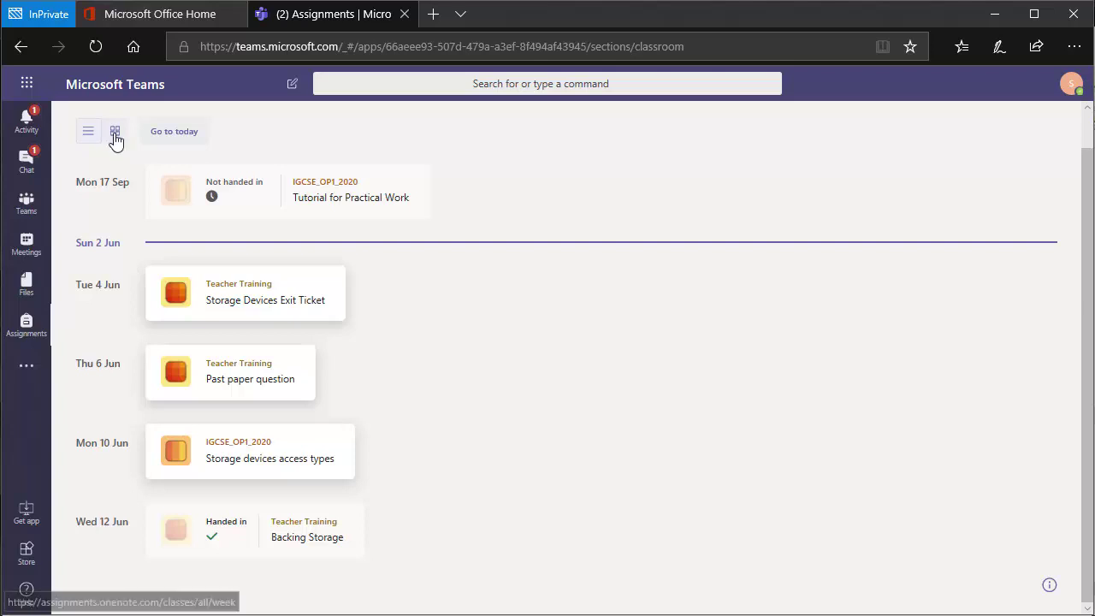
Show the student's assignments by week, browse the following week, return to the current one and open Storage Devices Exit Ticket.
{"action": "left_click", "coordinate": [88, 131]}
{"action": "left_click", "coordinate": [114, 131]}
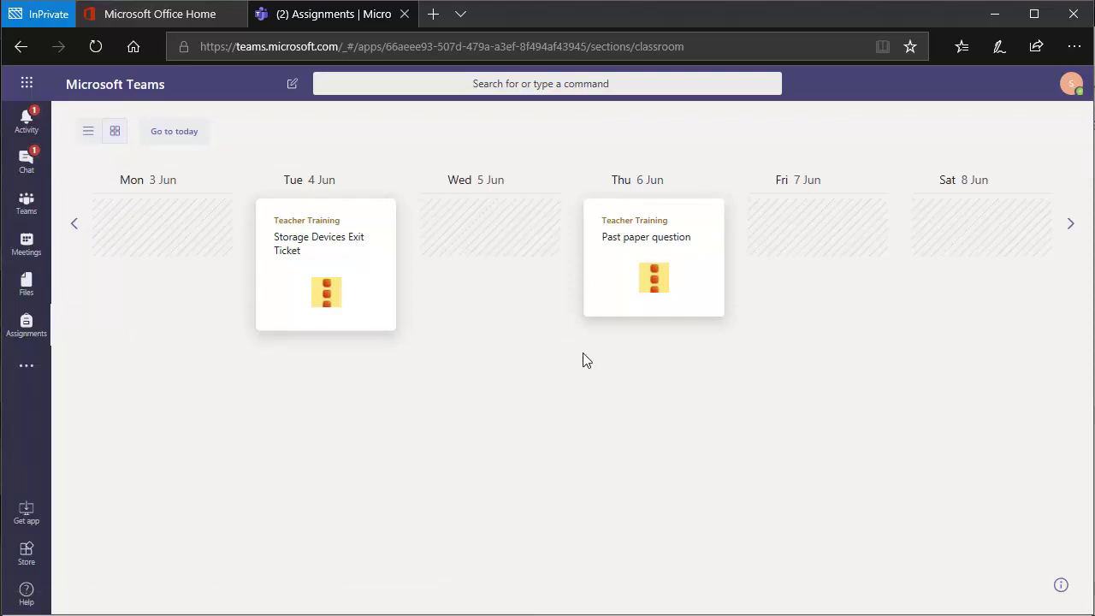
{"action": "left_click", "coordinate": [1075, 231]}
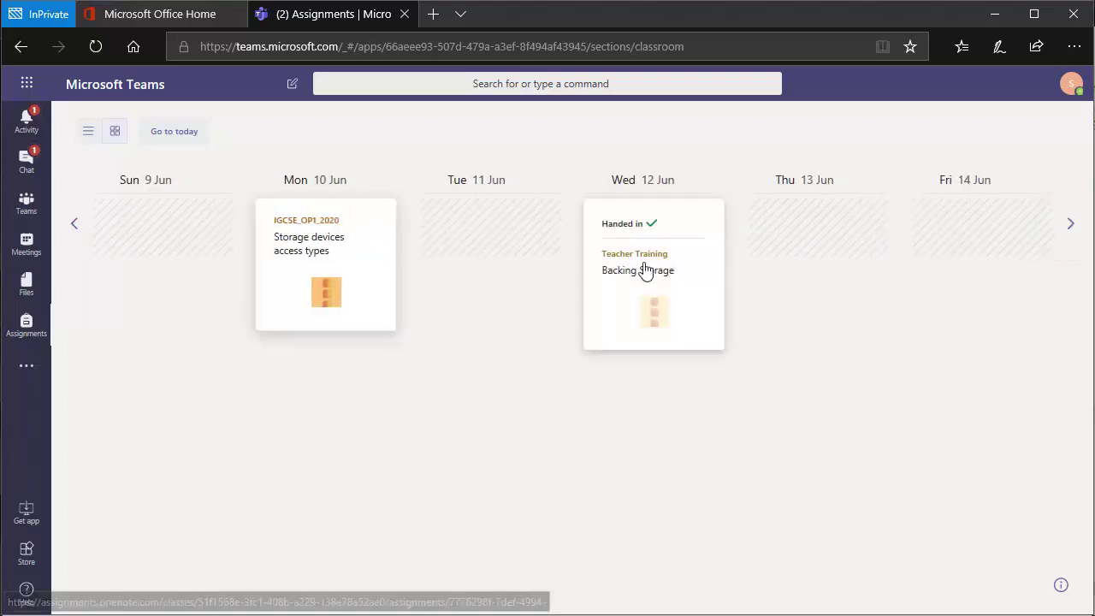
{"action": "left_click", "coordinate": [77, 228]}
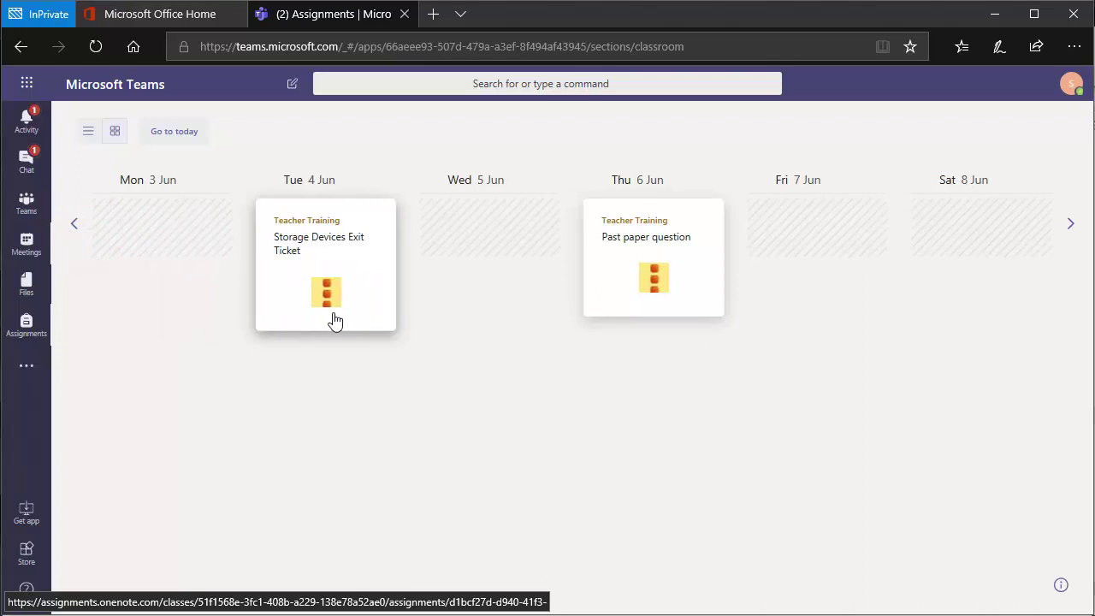
{"action": "left_click", "coordinate": [363, 275]}
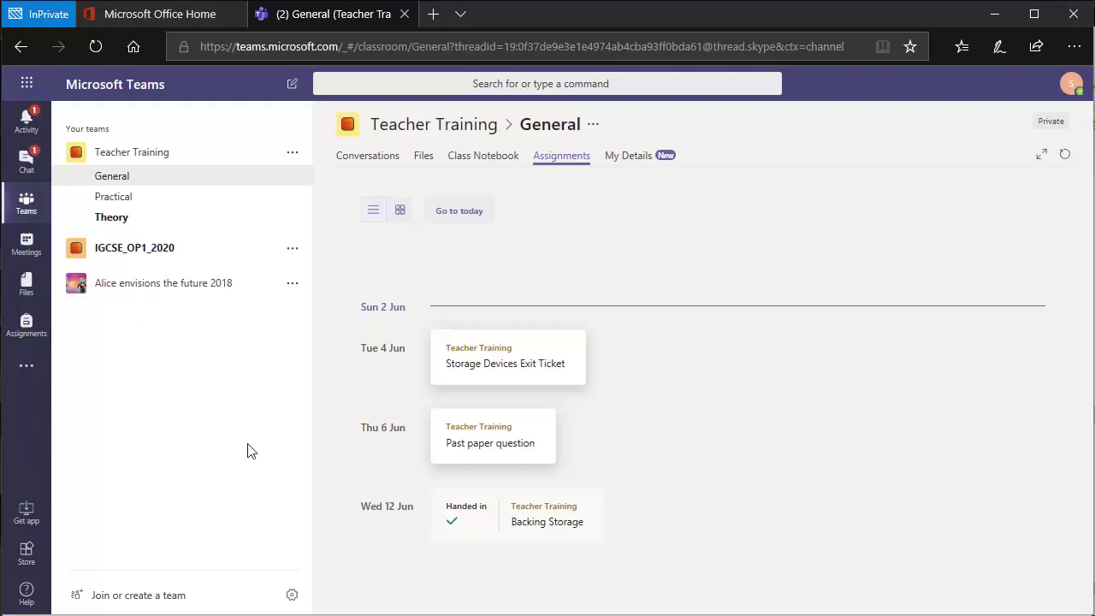
Switch to the teacher's window and look through the additional apps for Assignments, closing the list again.
{"action": "left_click", "coordinate": [62, 561]}
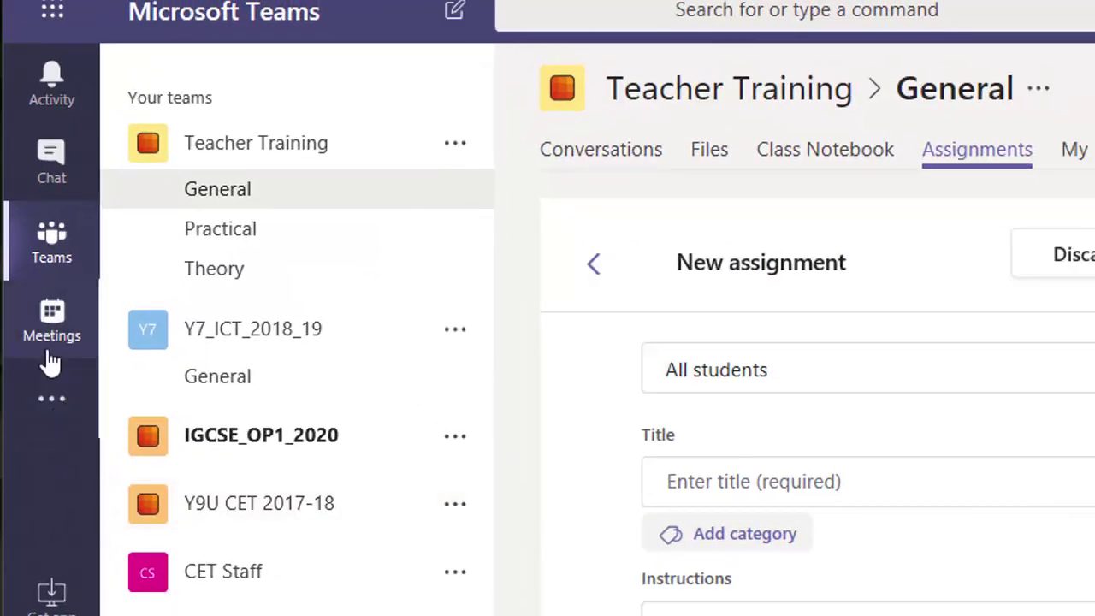
{"action": "left_click", "coordinate": [60, 402]}
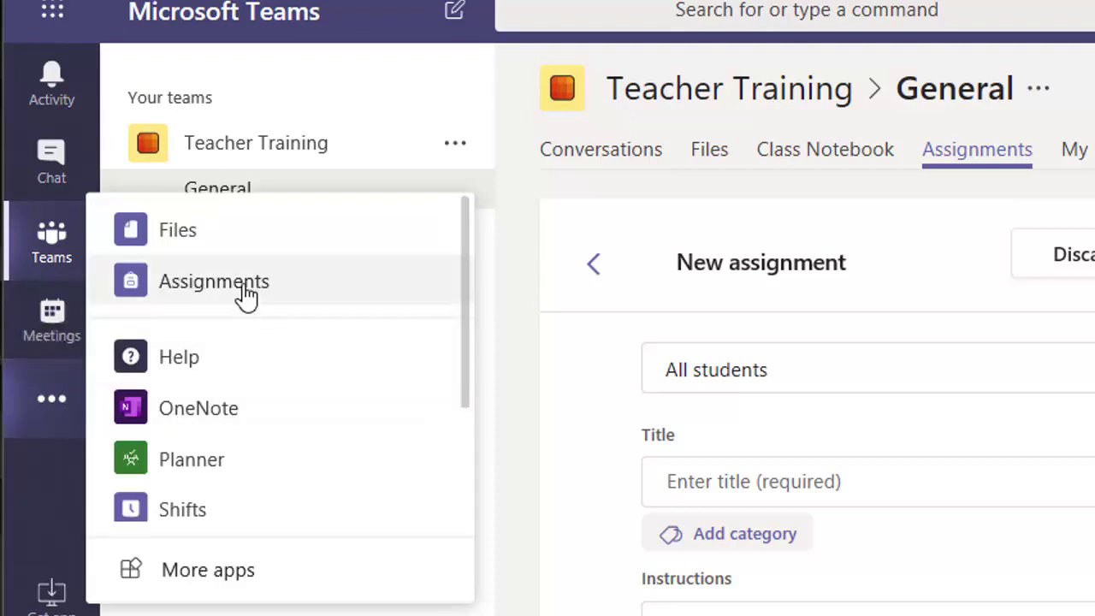
{"action": "left_click", "coordinate": [57, 500]}
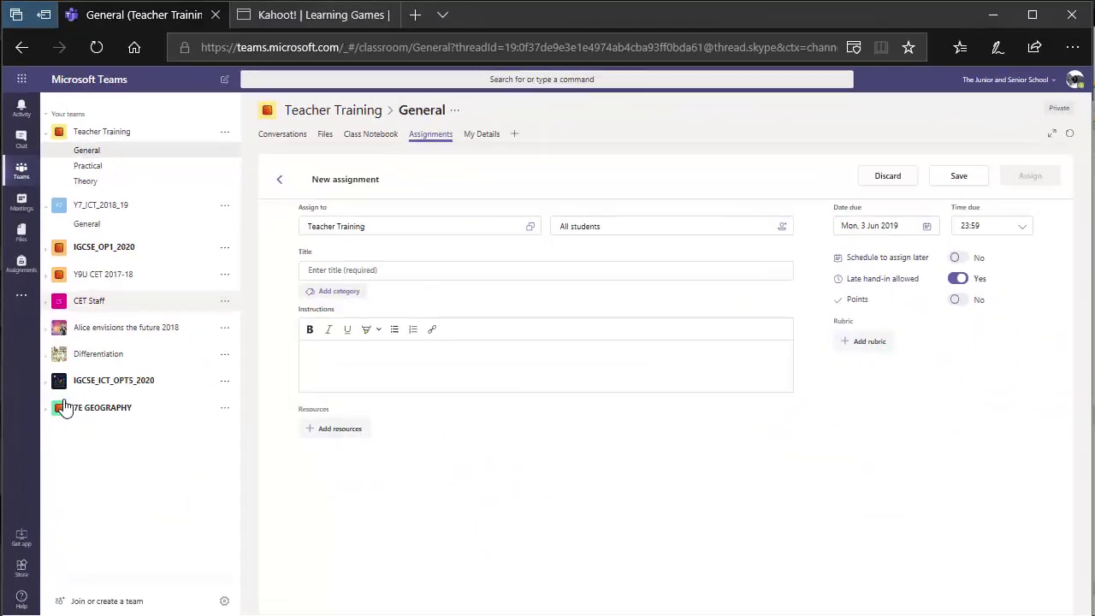
Adjust the page zoom until Assignments fits in the app bar, and recheck the list of additional apps.
{"action": "key", "text": "ctrl+plus"}
{"action": "key", "text": "ctrl+plus"}
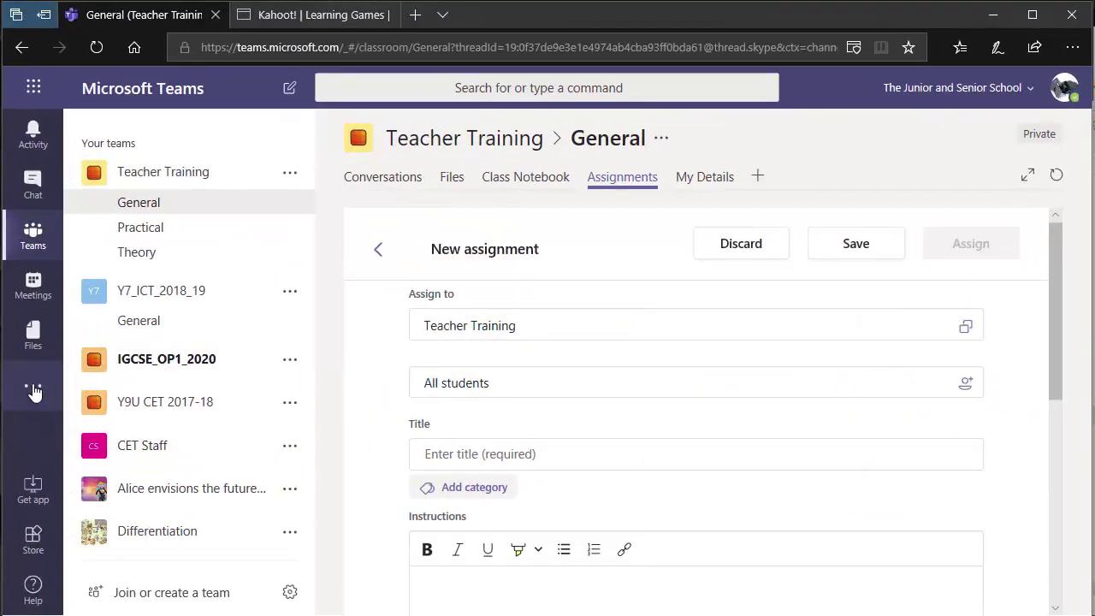
{"action": "key", "text": "ctrl+minus"}
{"action": "key", "text": "ctrl+minus"}
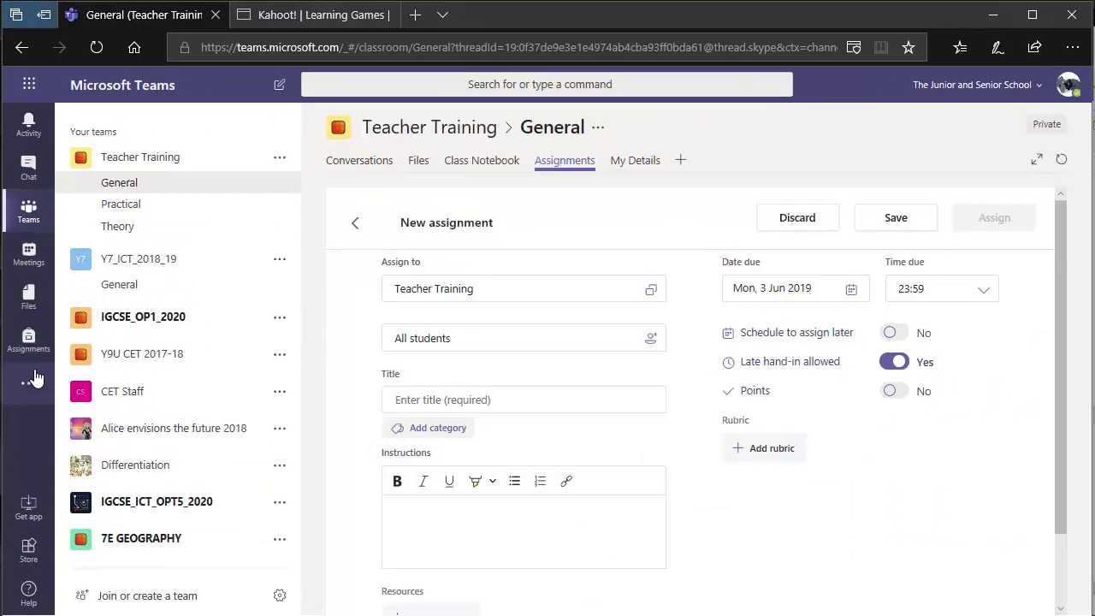
{"action": "left_click", "coordinate": [29, 384]}
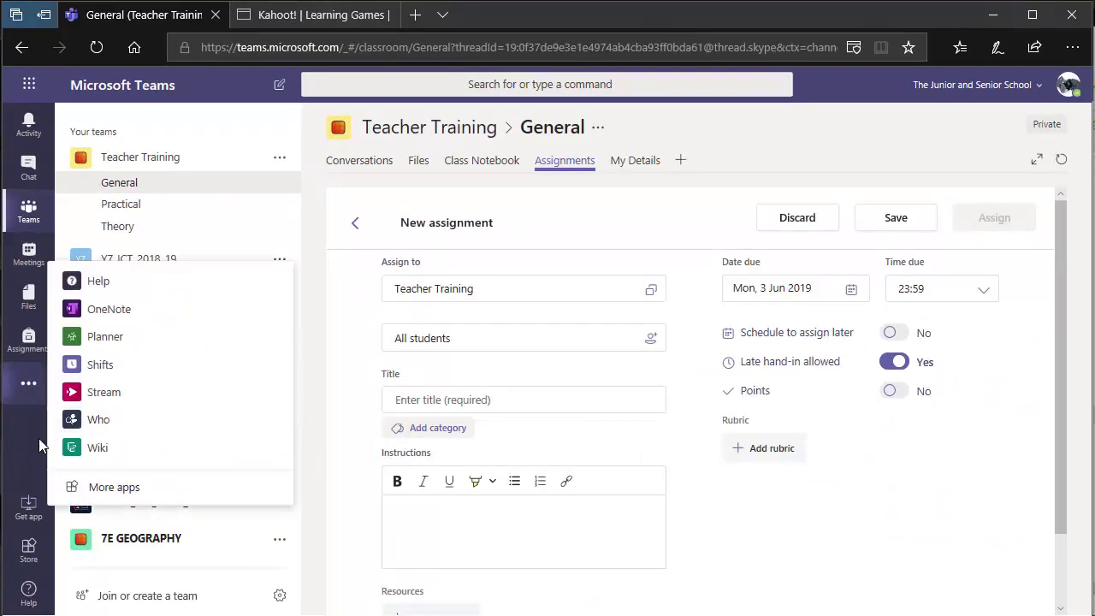
{"action": "left_click", "coordinate": [27, 441]}
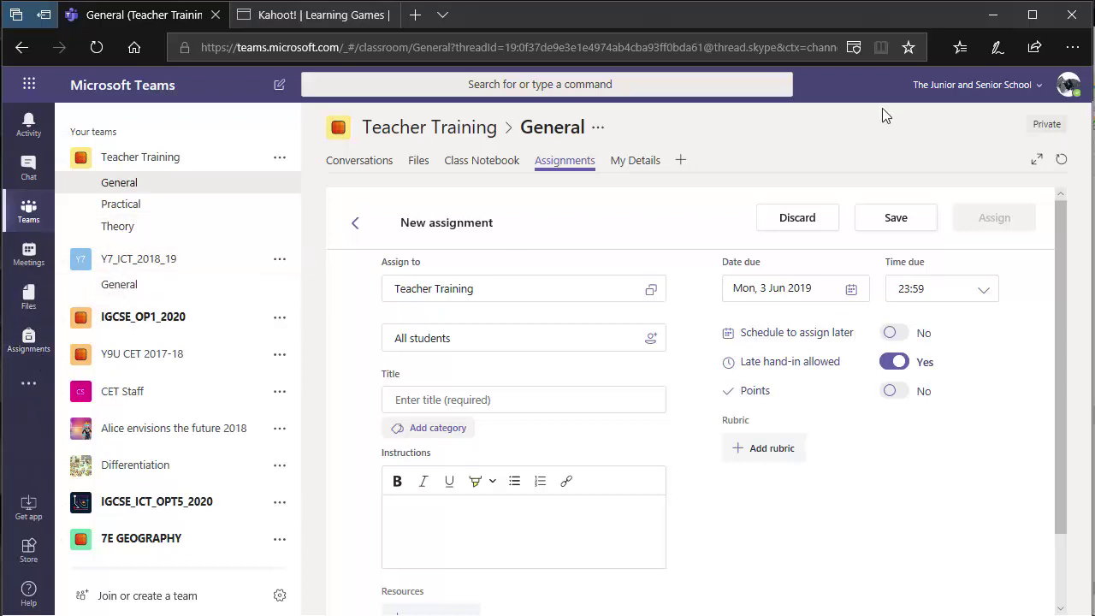
Discard the unfinished new assignment, open the assignments across all teams and look through the past and upcoming ones.
{"action": "left_click", "coordinate": [794, 217]}
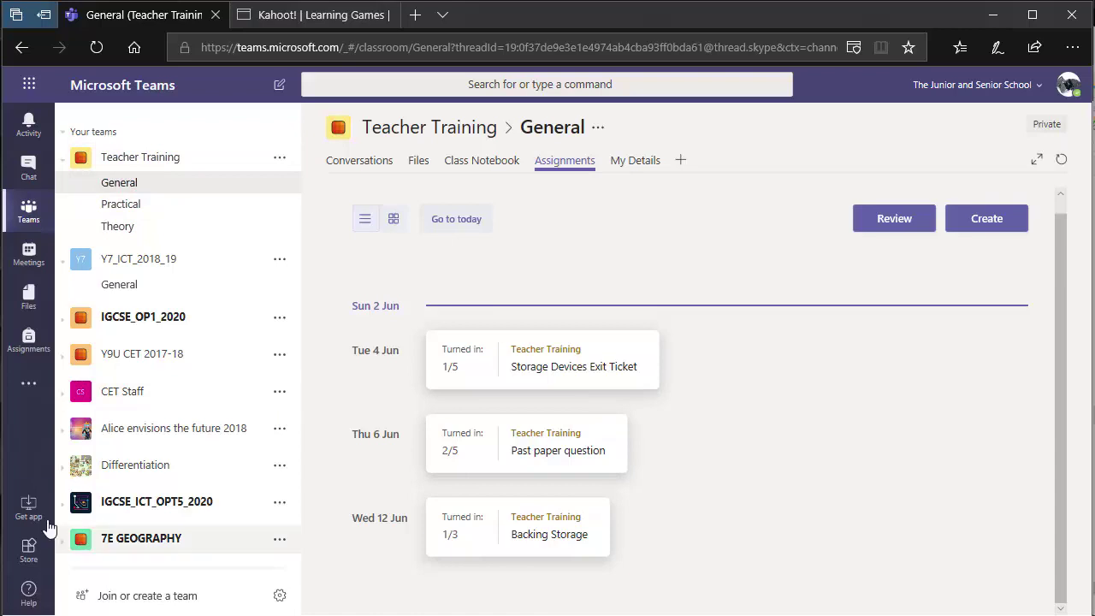
{"action": "left_click", "coordinate": [28, 337]}
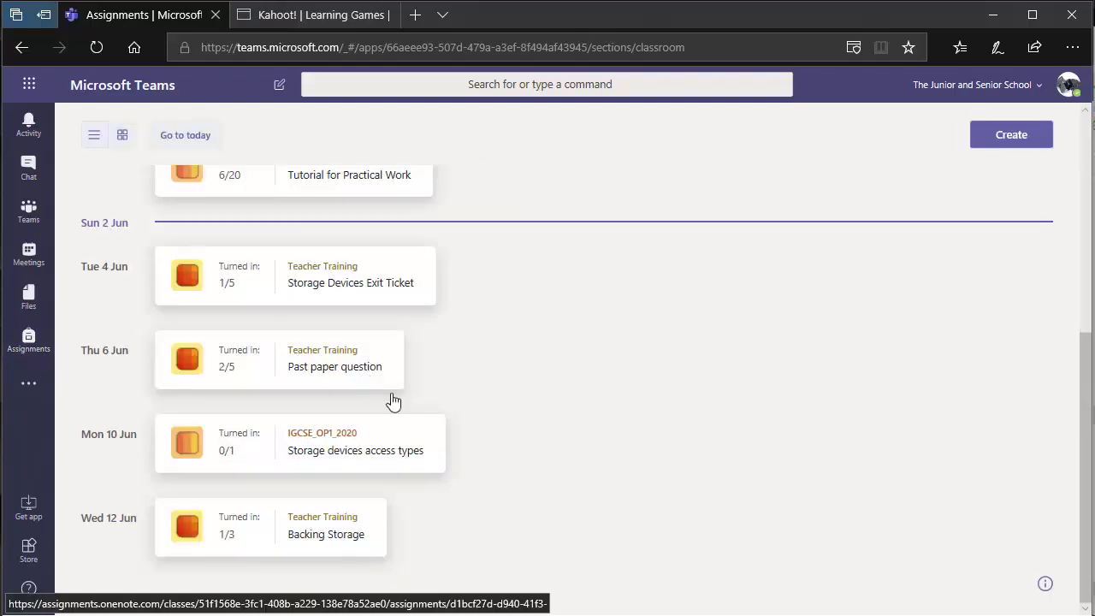
{"action": "scroll", "coordinate": [391, 403], "scroll_direction": "up", "scroll_amount": 5}
{"action": "scroll", "coordinate": [419, 407], "scroll_direction": "down", "scroll_amount": 5}
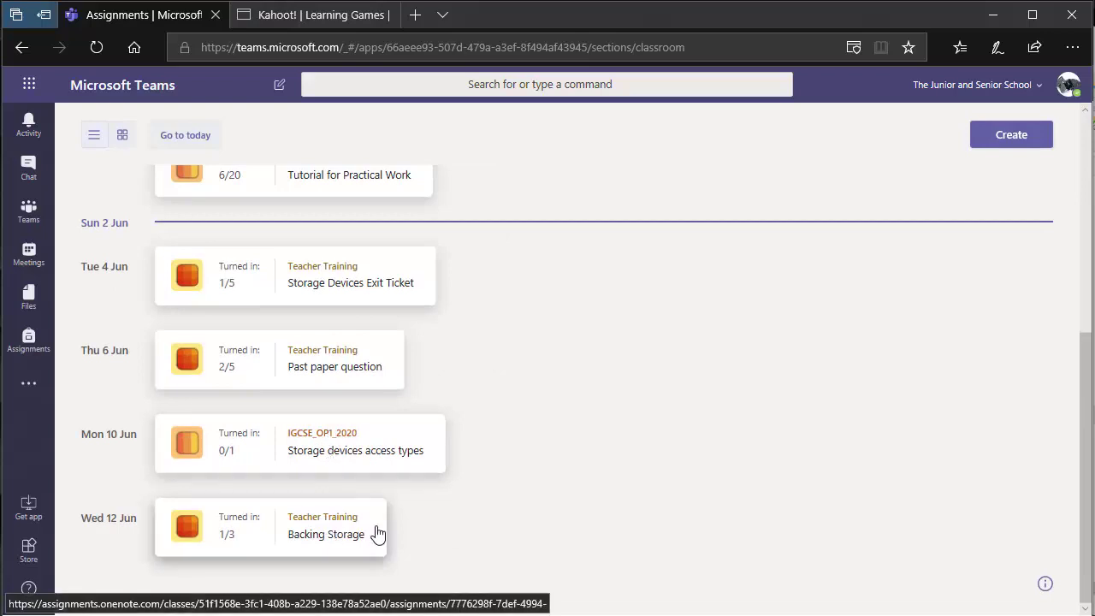
{"action": "scroll", "coordinate": [363, 460], "scroll_direction": "up", "scroll_amount": 1}
{"action": "scroll", "coordinate": [362, 459], "scroll_direction": "up", "scroll_amount": 3}
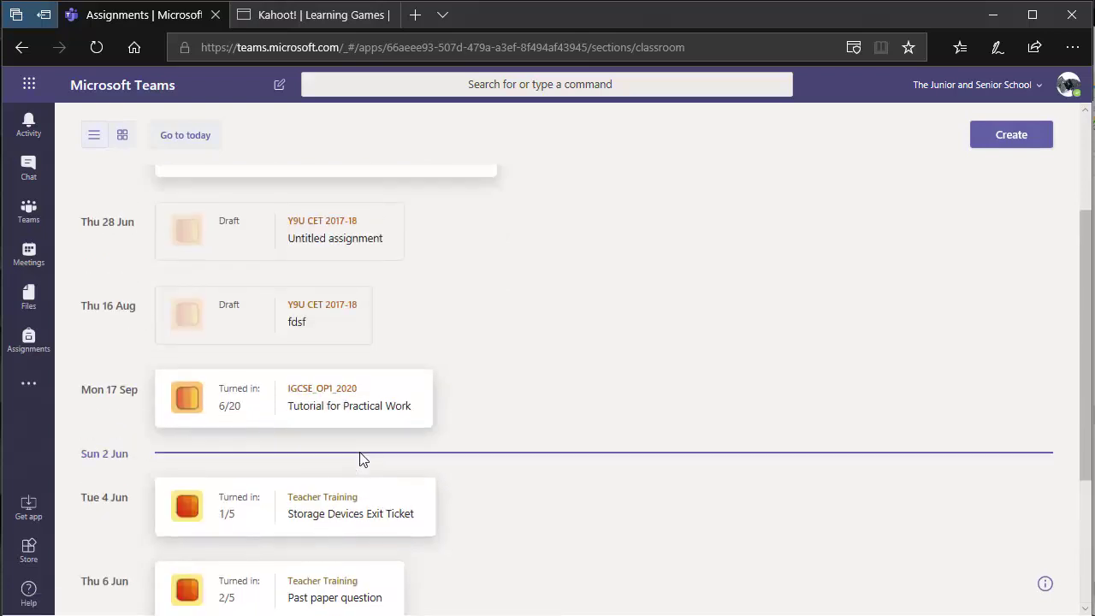
{"action": "scroll", "coordinate": [359, 338], "scroll_direction": "up", "scroll_amount": 1}
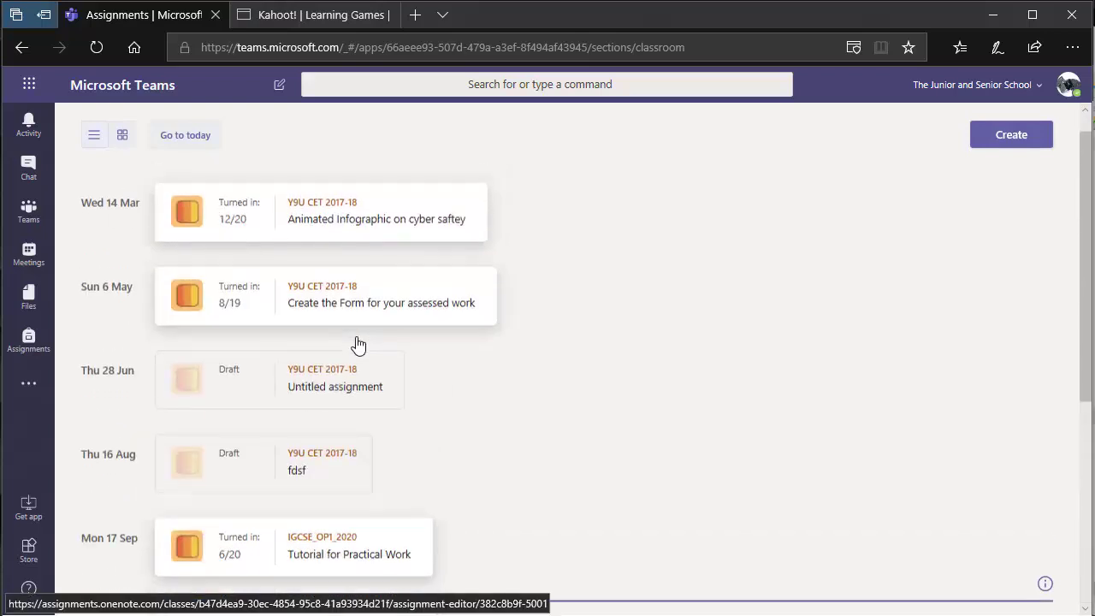
{"action": "scroll", "coordinate": [360, 347], "scroll_direction": "down", "scroll_amount": 5}
{"action": "scroll", "coordinate": [360, 347], "scroll_direction": "up", "scroll_amount": 5}
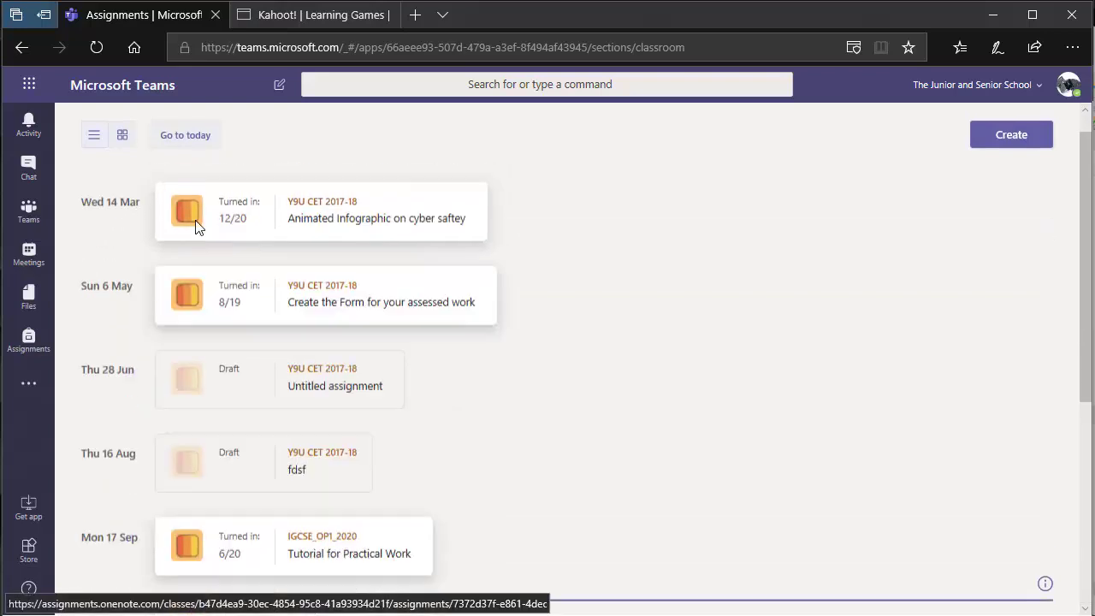
Show the assignments by week and open Storage Devices Exit Ticket for review.
{"action": "left_click", "coordinate": [124, 135]}
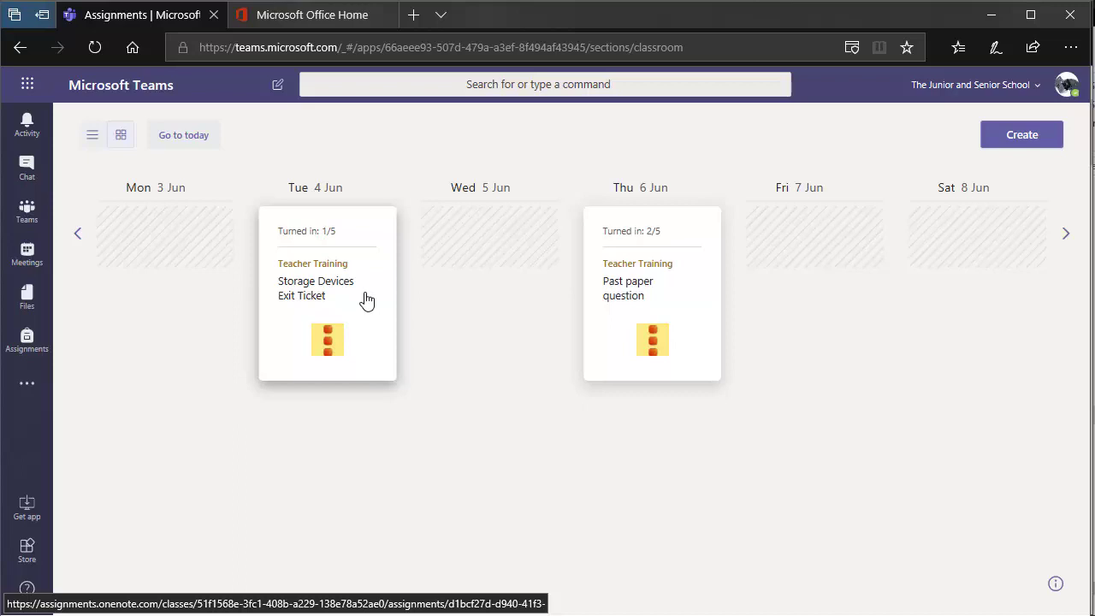
{"action": "left_click", "coordinate": [325, 293]}
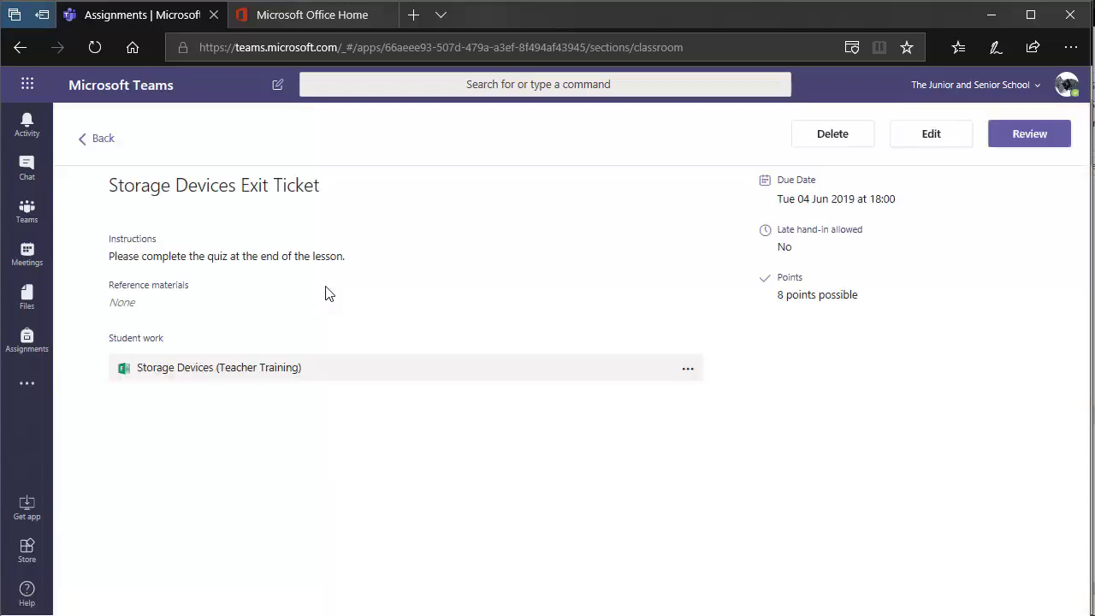
{"action": "left_click", "coordinate": [1022, 137]}
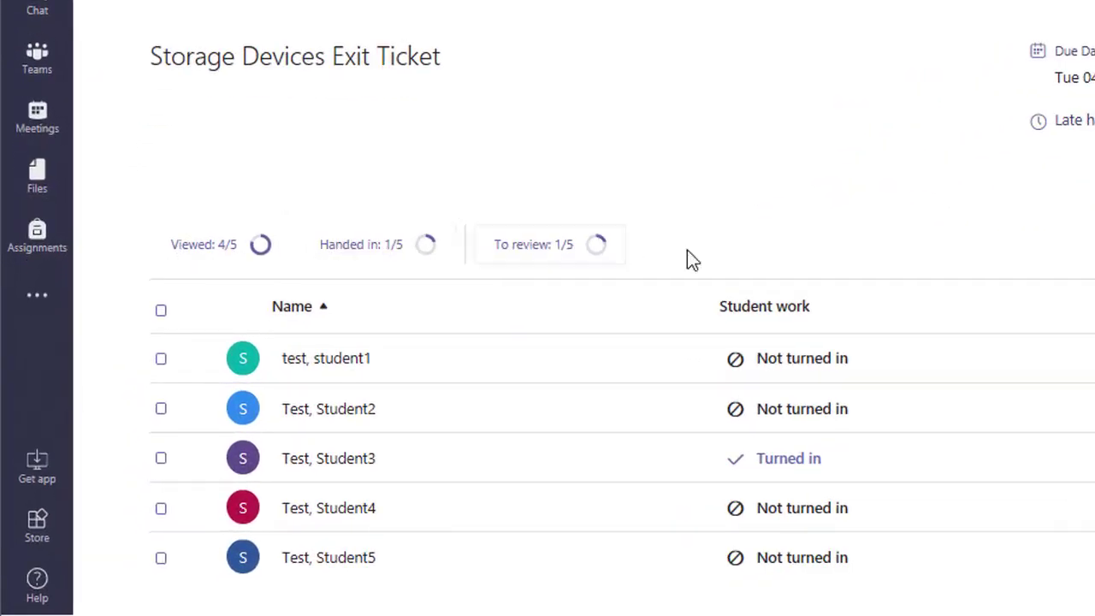
Filter the exit ticket's students by viewed and by to review, and show the feedback for the student awaiting review.
{"action": "scroll", "coordinate": [710, 270], "scroll_direction": "down", "scroll_amount": 1}
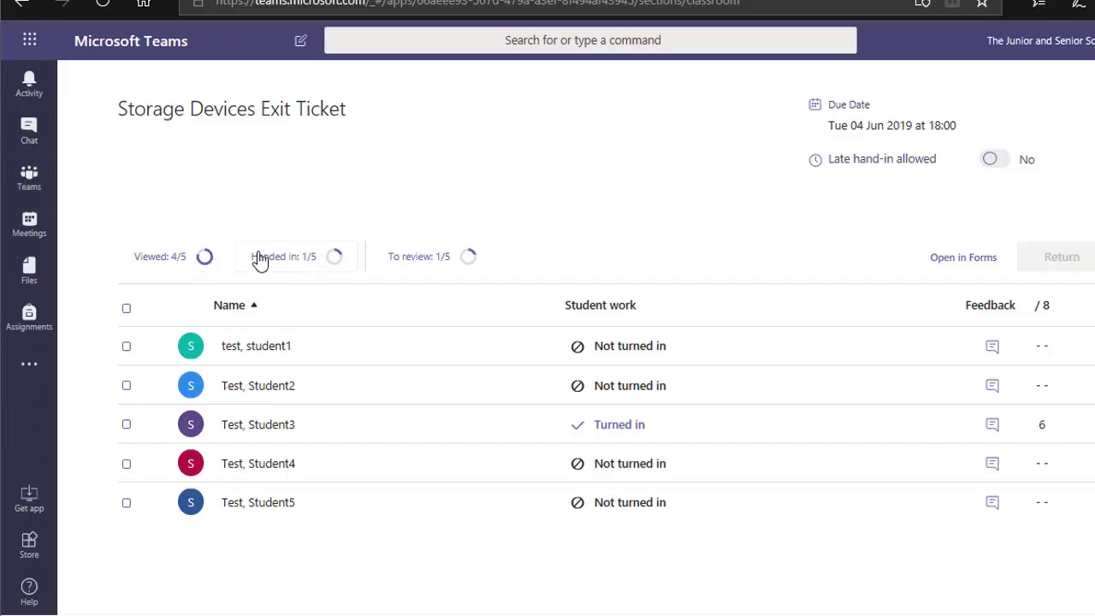
{"action": "left_click", "coordinate": [156, 264]}
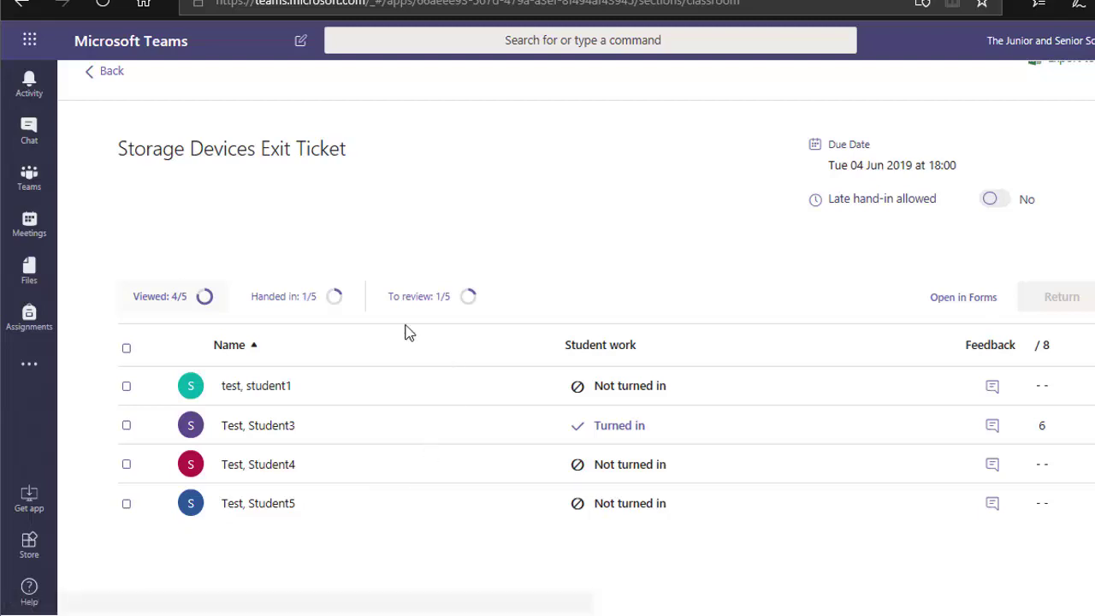
{"action": "left_click", "coordinate": [412, 299]}
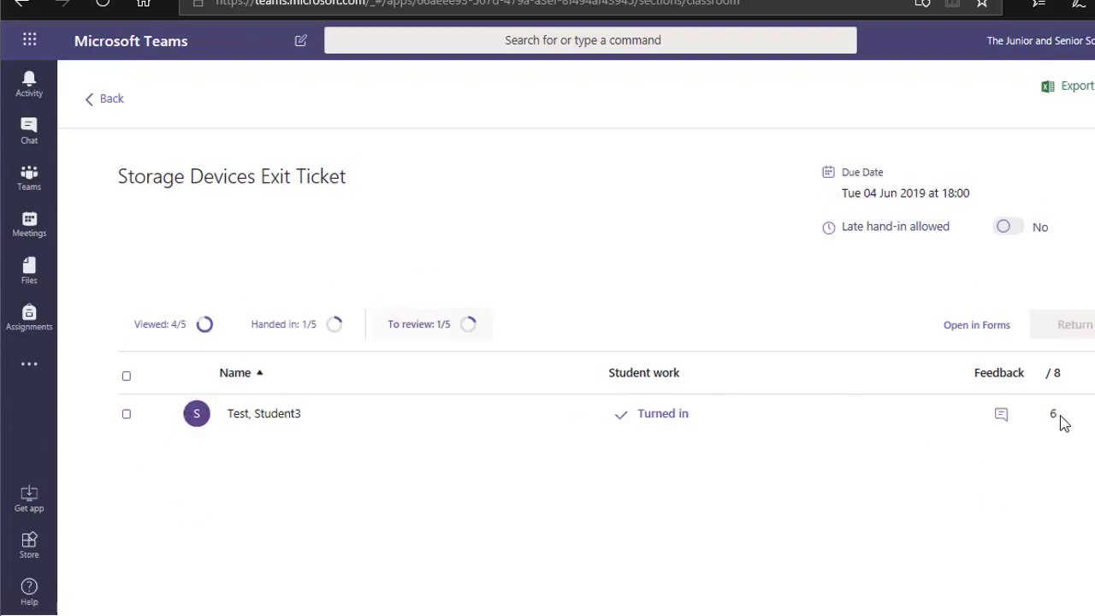
{"action": "left_click", "coordinate": [1002, 419]}
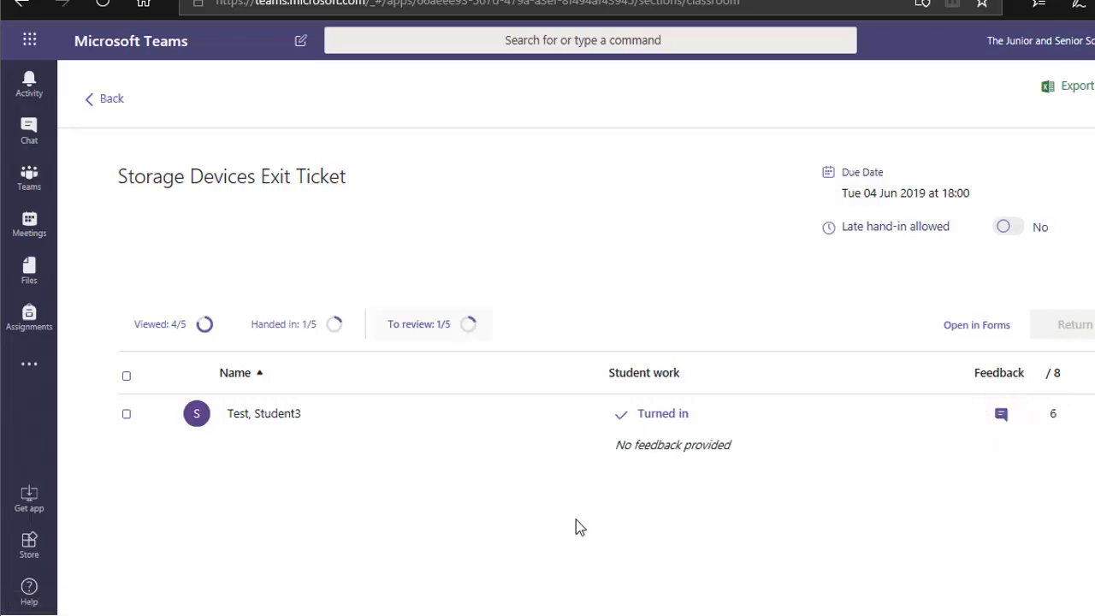
Open the handed-in Storage Devices quiz and read through the answers to the hard disk picture question.
{"action": "left_click", "coordinate": [276, 415]}
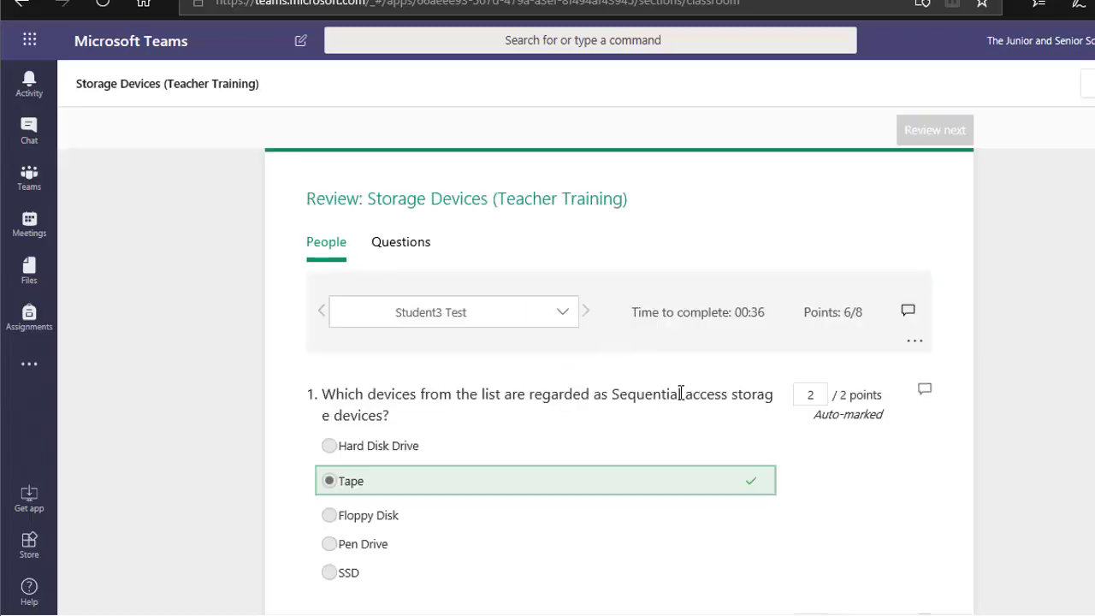
{"action": "scroll", "coordinate": [685, 400], "scroll_direction": "down", "scroll_amount": 2}
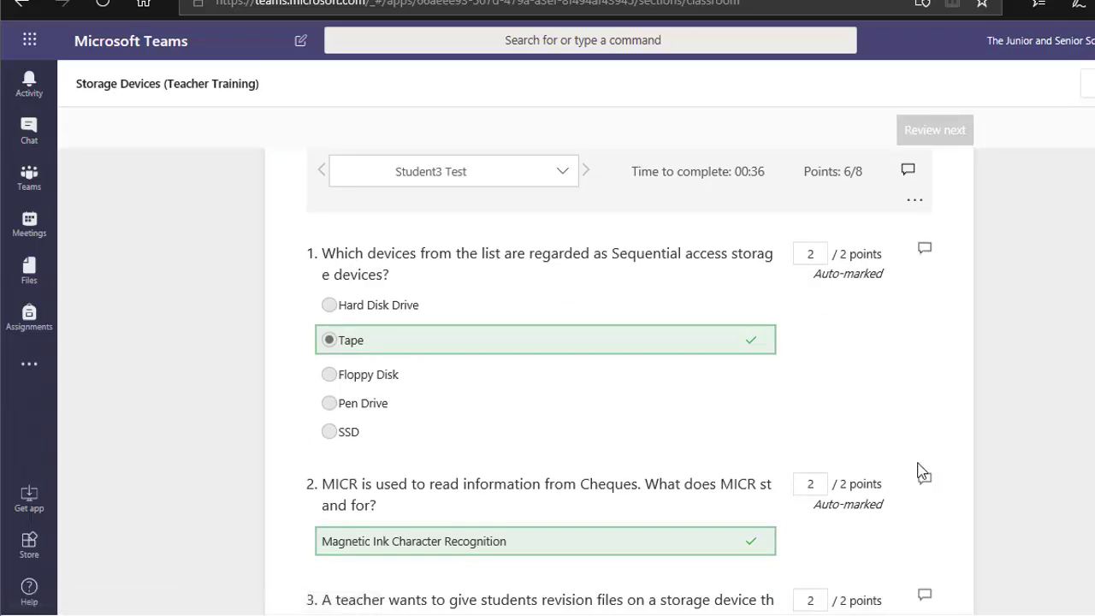
{"action": "scroll", "coordinate": [921, 483], "scroll_direction": "down", "scroll_amount": 10}
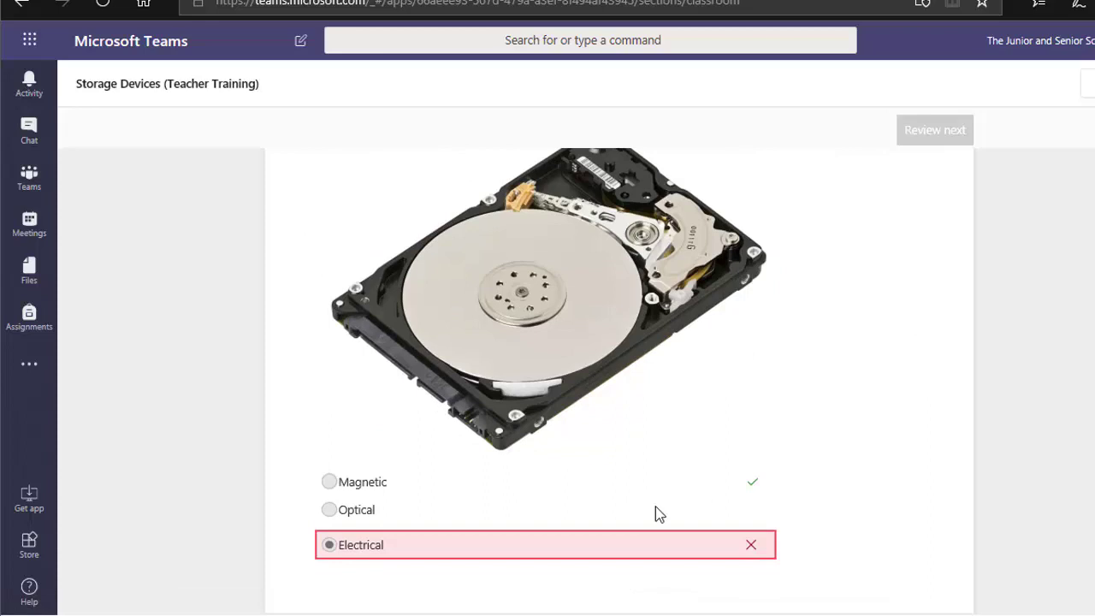
{"action": "scroll", "coordinate": [511, 532], "scroll_direction": "up", "scroll_amount": 2}
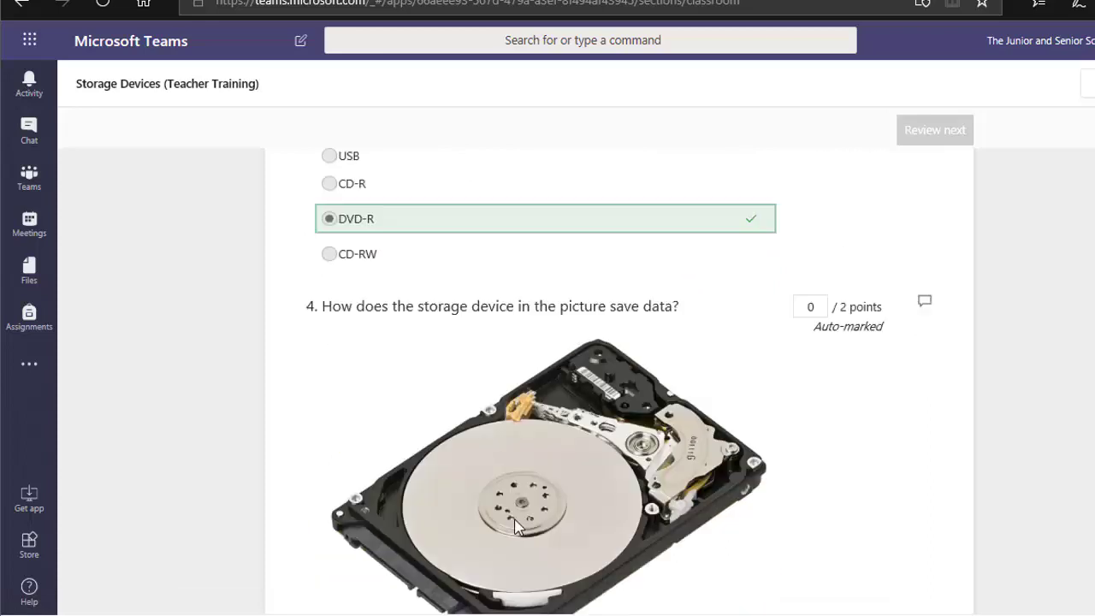
Add the feedback "correct answer is Magnetic." to question 4 and close the quiz review.
{"action": "left_click", "coordinate": [926, 308]}
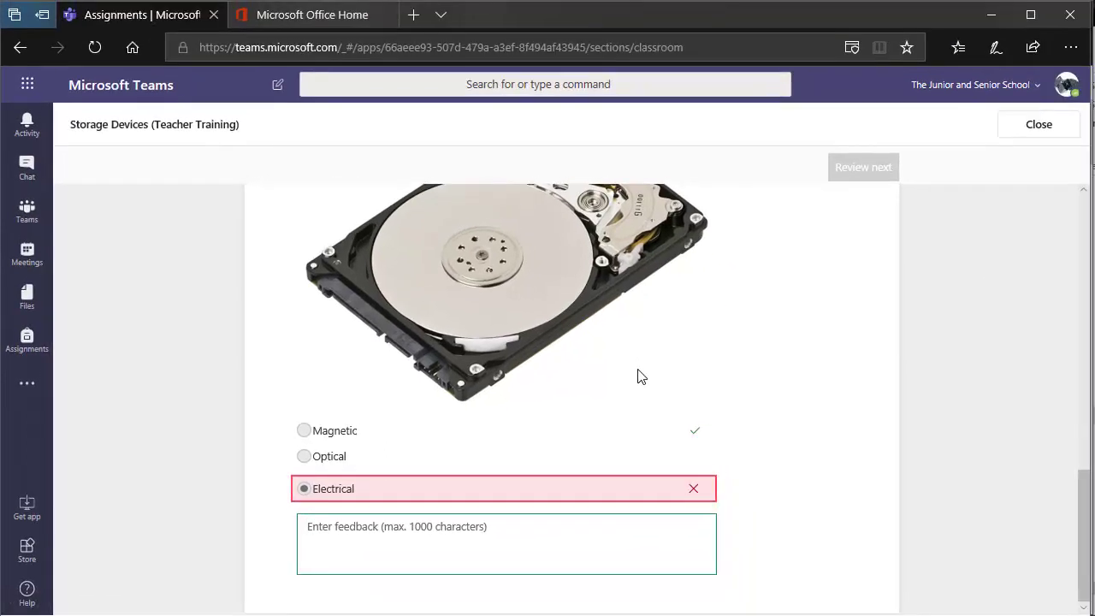
{"action": "type", "text": "correct ans"}
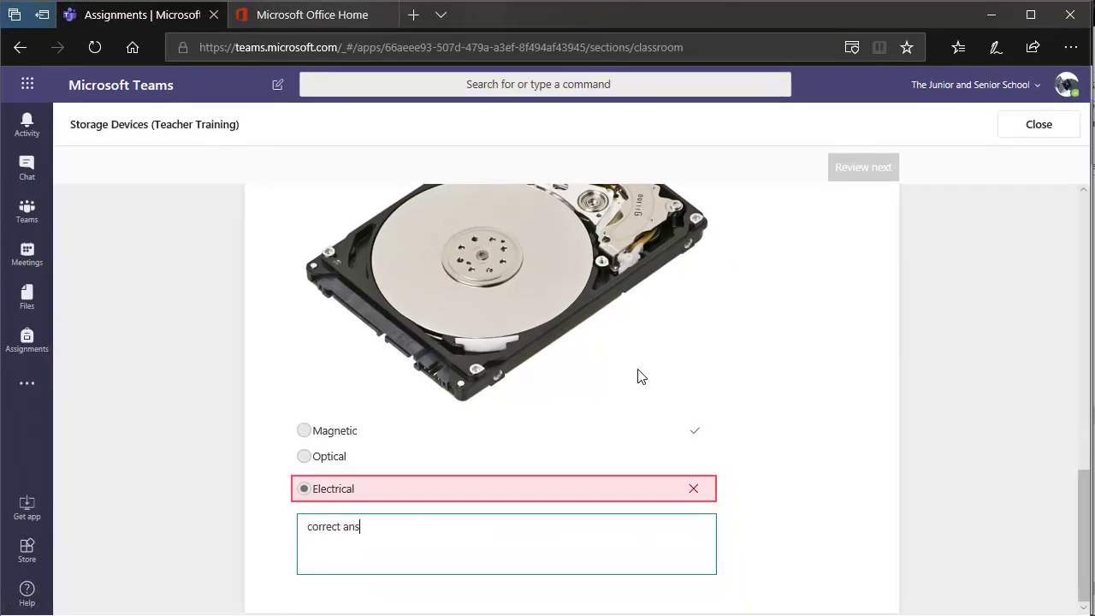
{"action": "type", "text": "er is Magnetic."}
{"action": "scroll", "coordinate": [731, 421], "scroll_direction": "up", "scroll_amount": 15}
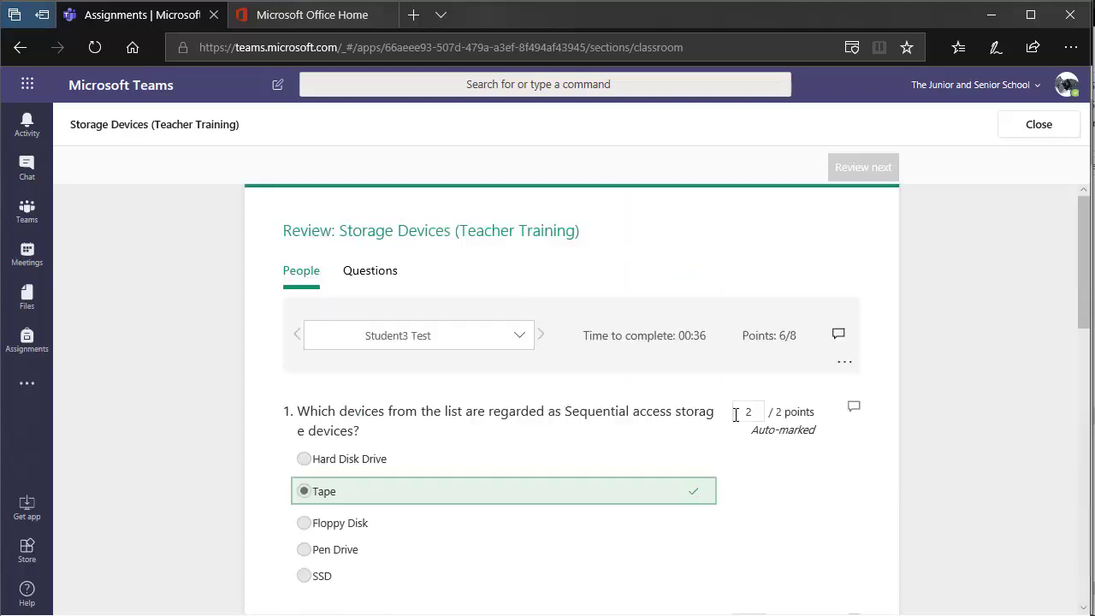
{"action": "left_click", "coordinate": [1017, 133]}
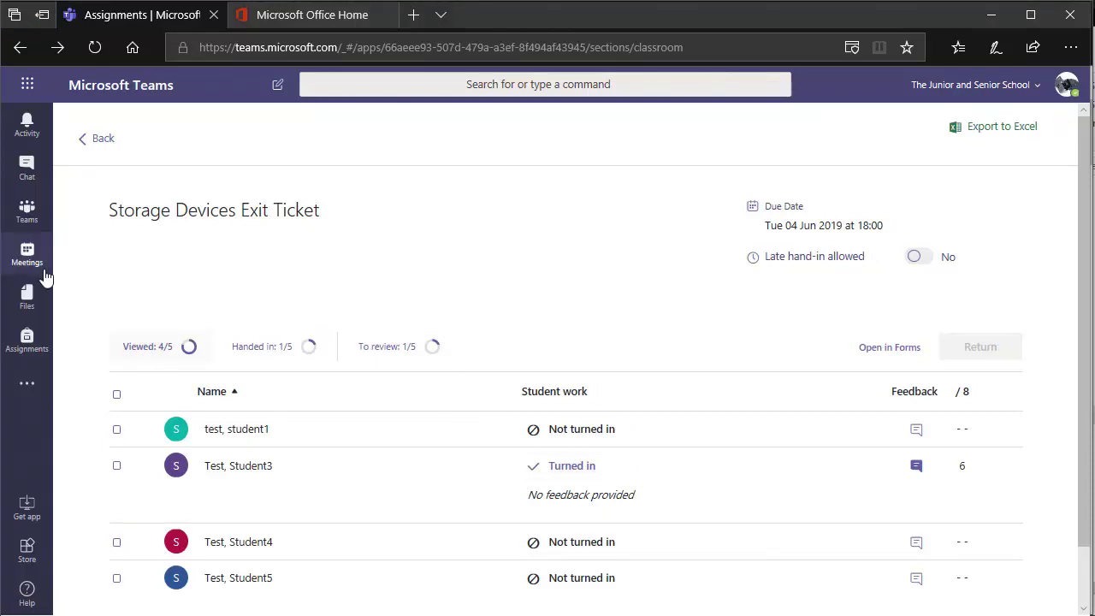
Go back to the teams, expand and collapse Y7_ICT_2018_19, and view the General and Practical channels of Teacher Training.
{"action": "left_click", "coordinate": [31, 221]}
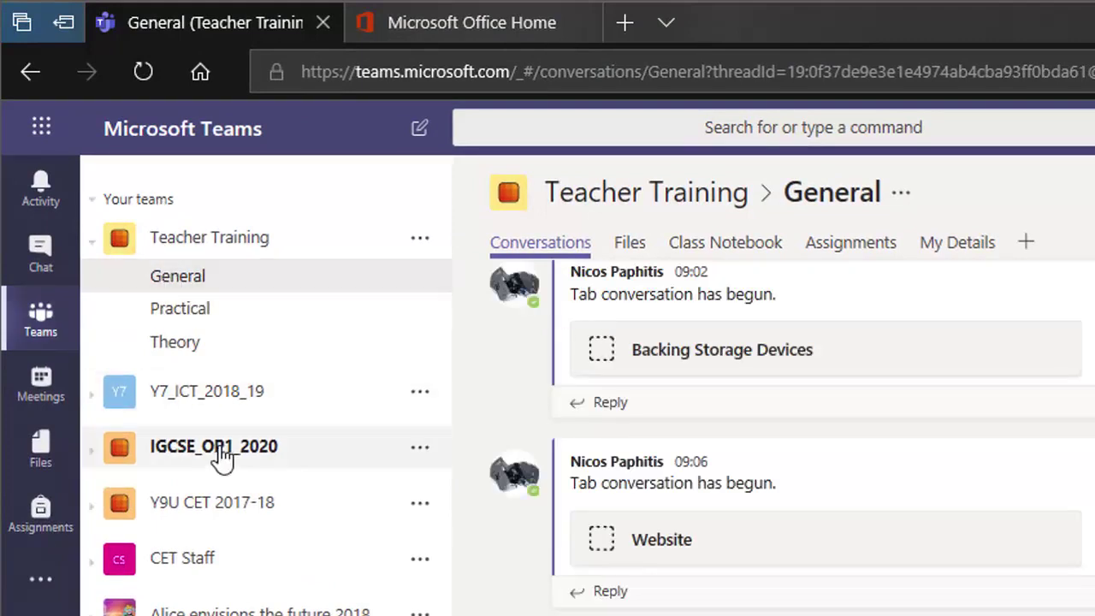
{"action": "left_click", "coordinate": [104, 415]}
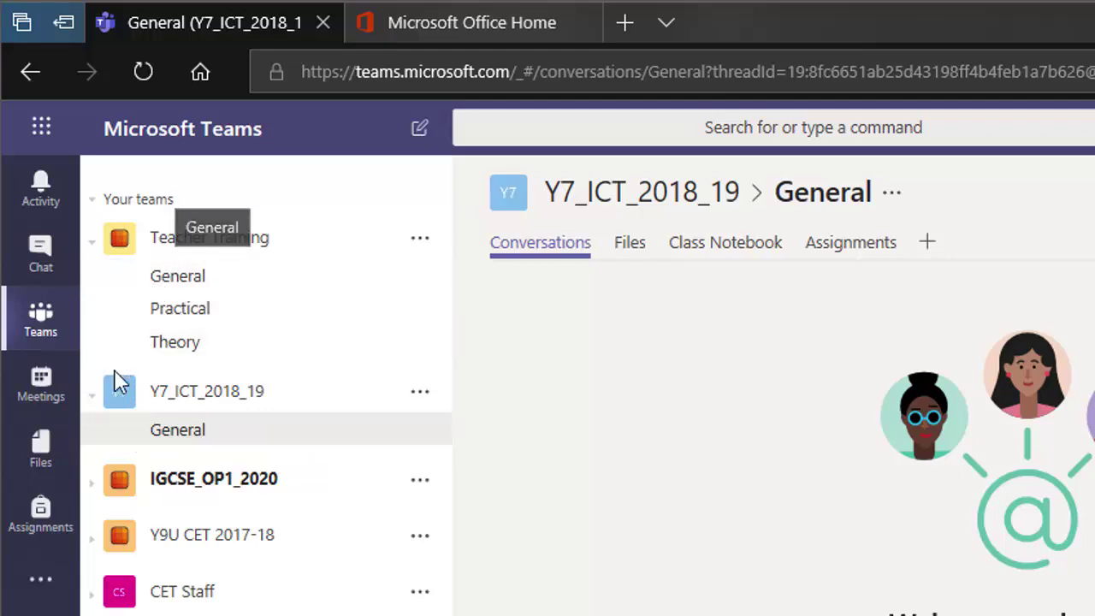
{"action": "left_click", "coordinate": [95, 396]}
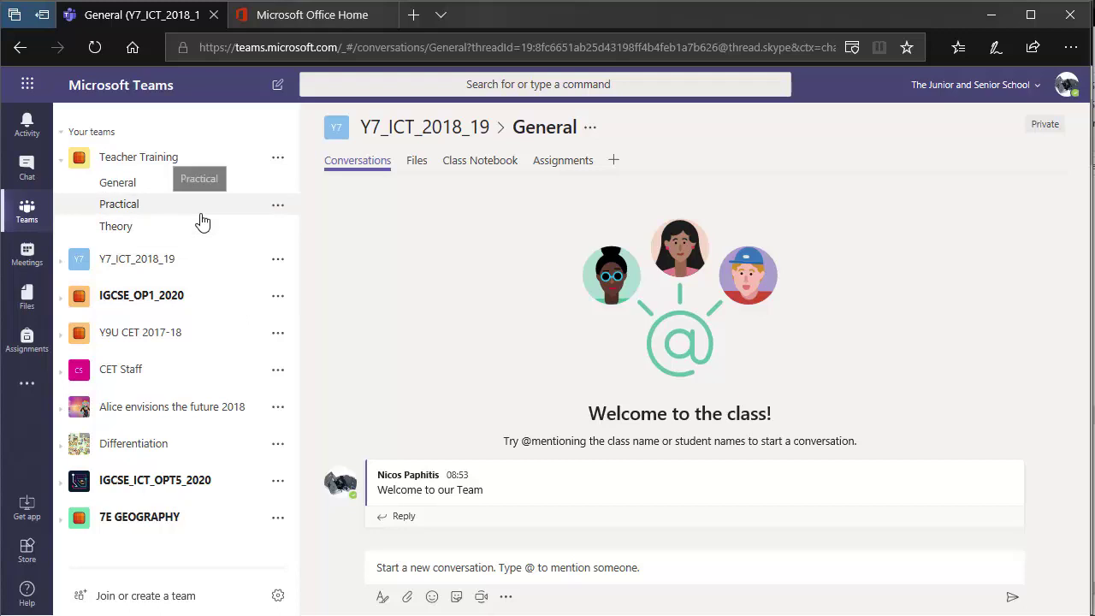
{"action": "left_click", "coordinate": [121, 183]}
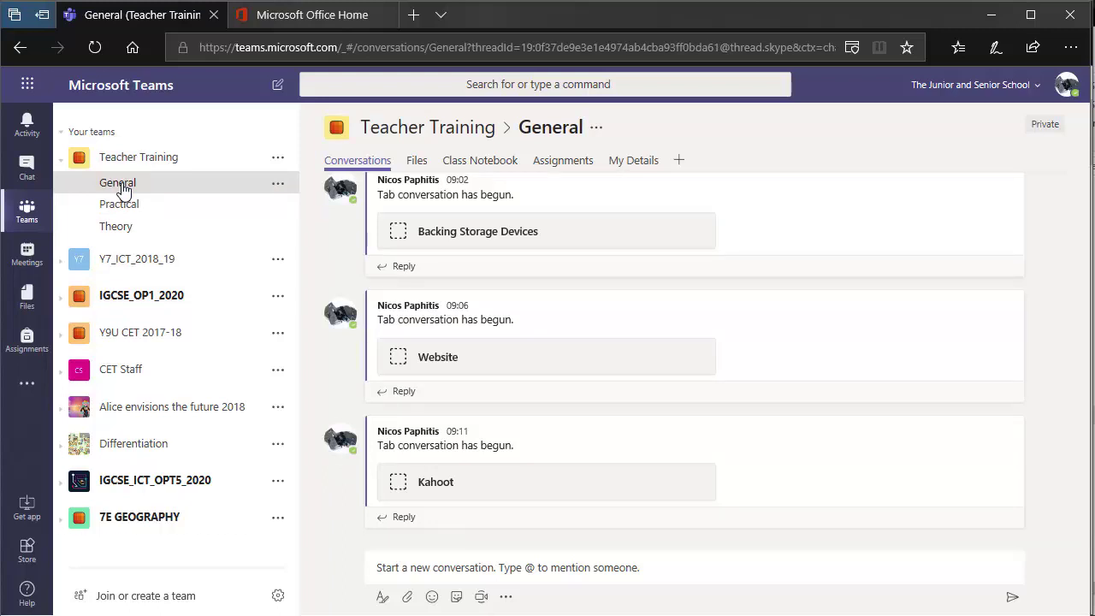
{"action": "left_click", "coordinate": [119, 204]}
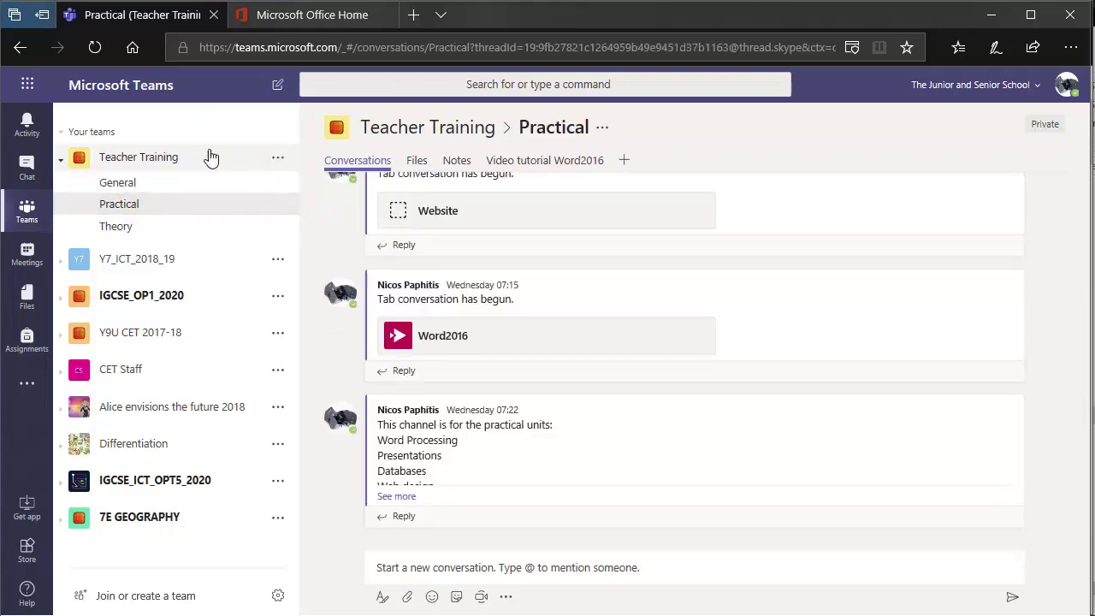
Add a channel named Sample to the Teacher Training team and open it.
{"action": "left_click", "coordinate": [278, 159]}
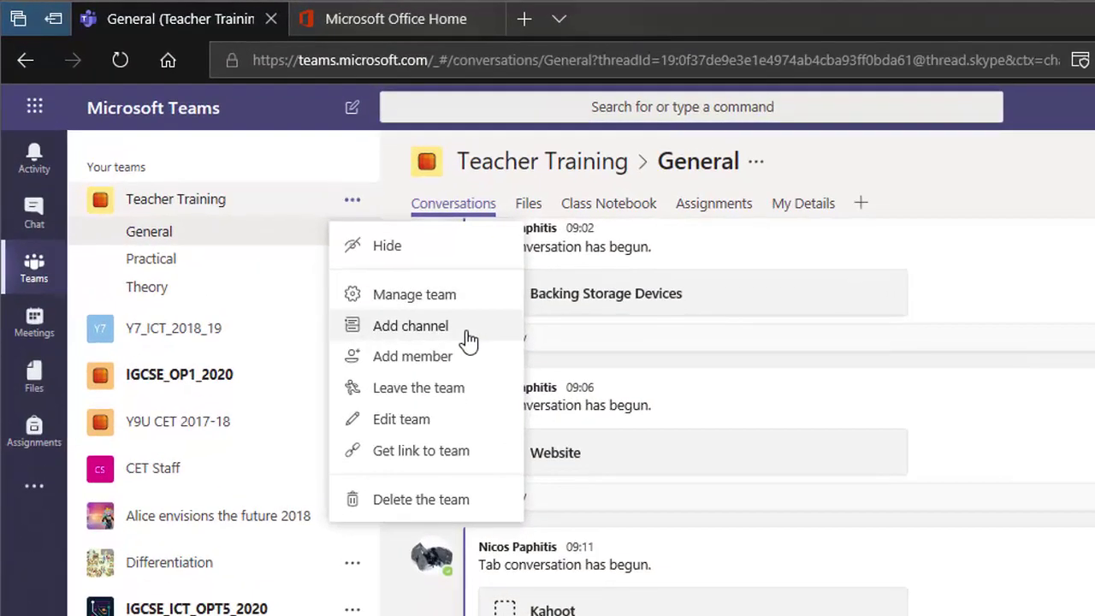
{"action": "left_click", "coordinate": [469, 340]}
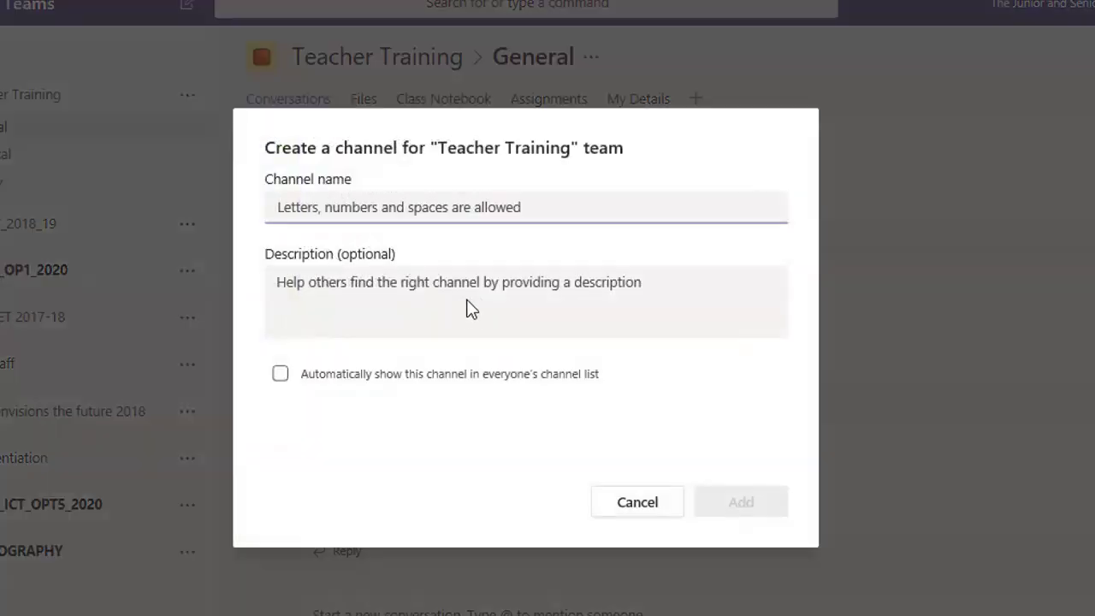
{"action": "type", "text": "Sample"}
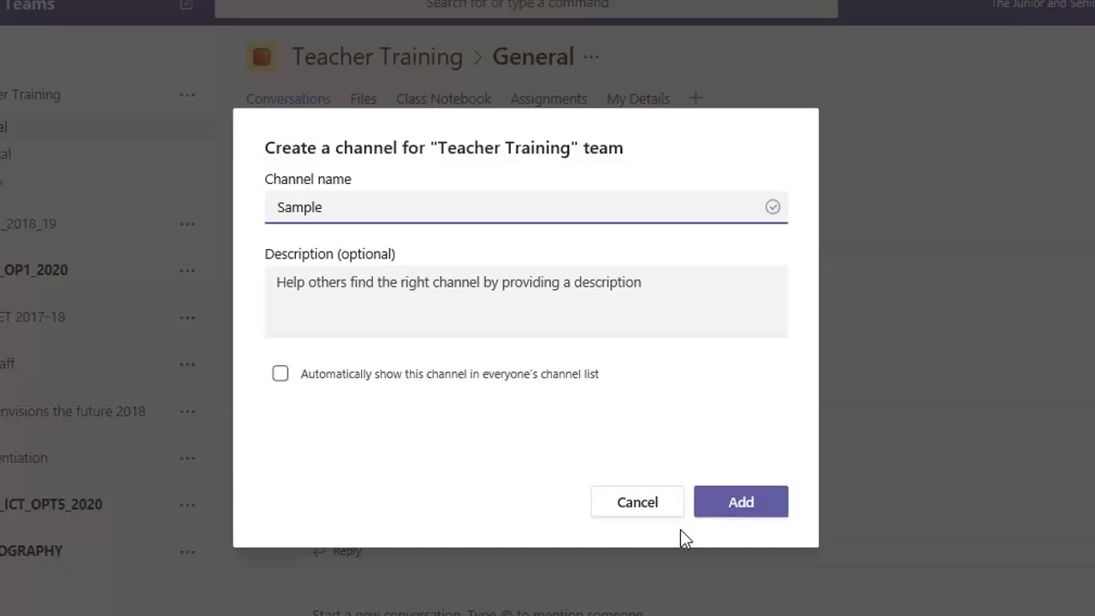
{"action": "left_click", "coordinate": [738, 508]}
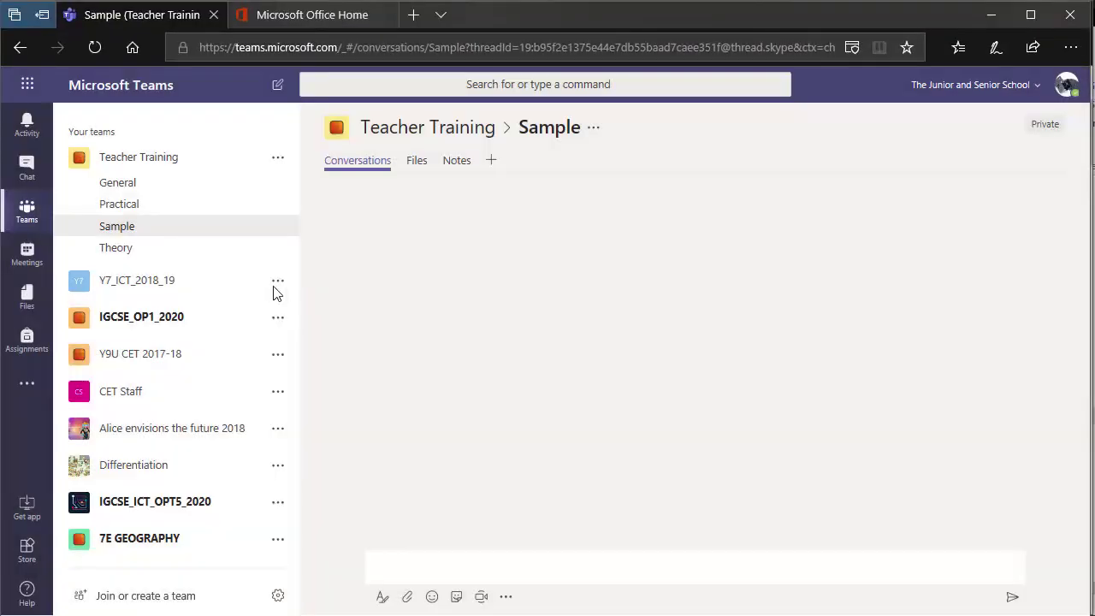
{"action": "left_click", "coordinate": [117, 237]}
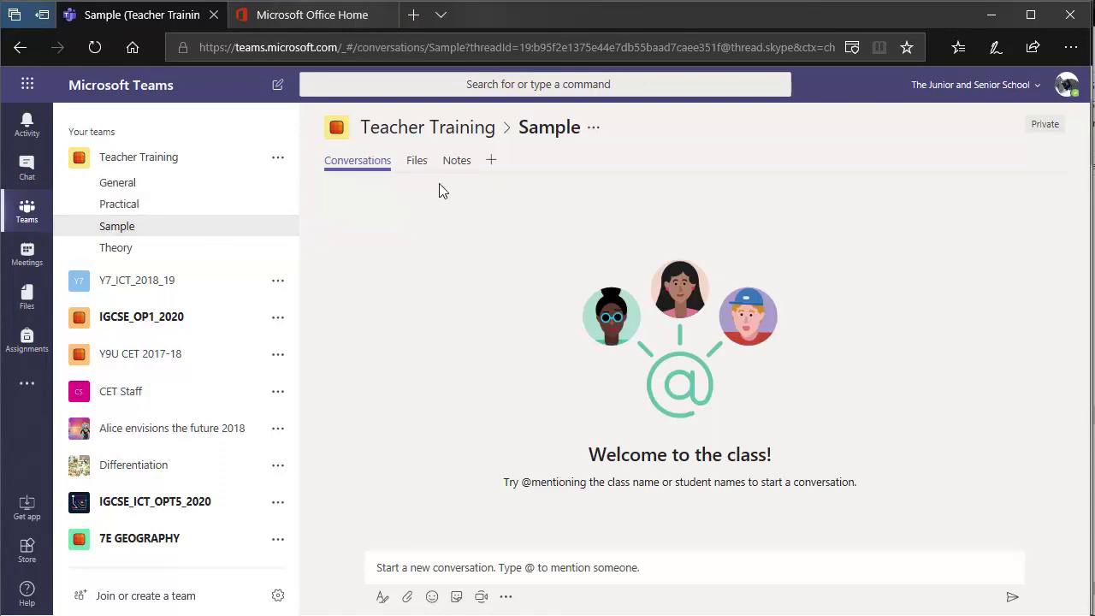
Look over the tabs that can be added to the Sample channel and view its files and conversations.
{"action": "left_click", "coordinate": [489, 162]}
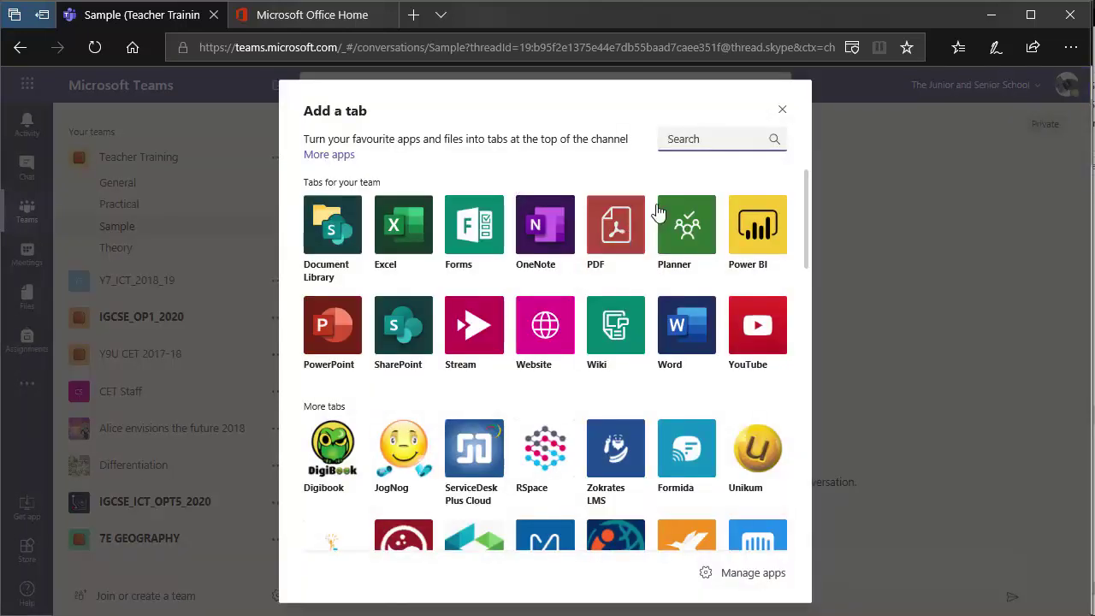
{"action": "left_click", "coordinate": [782, 110]}
{"action": "left_click", "coordinate": [419, 163]}
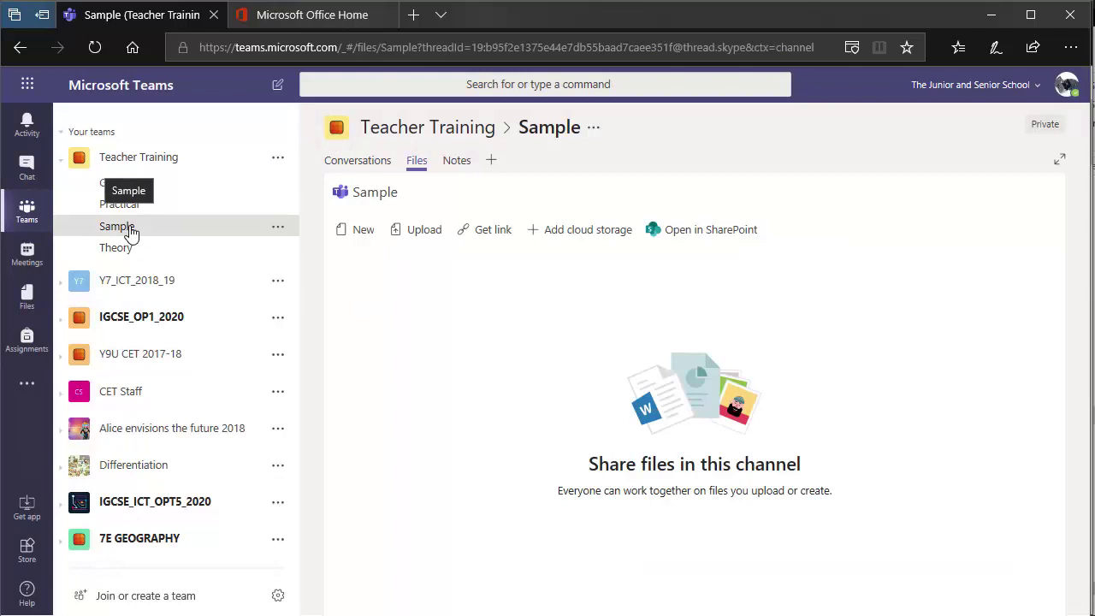
{"action": "left_click", "coordinate": [376, 164]}
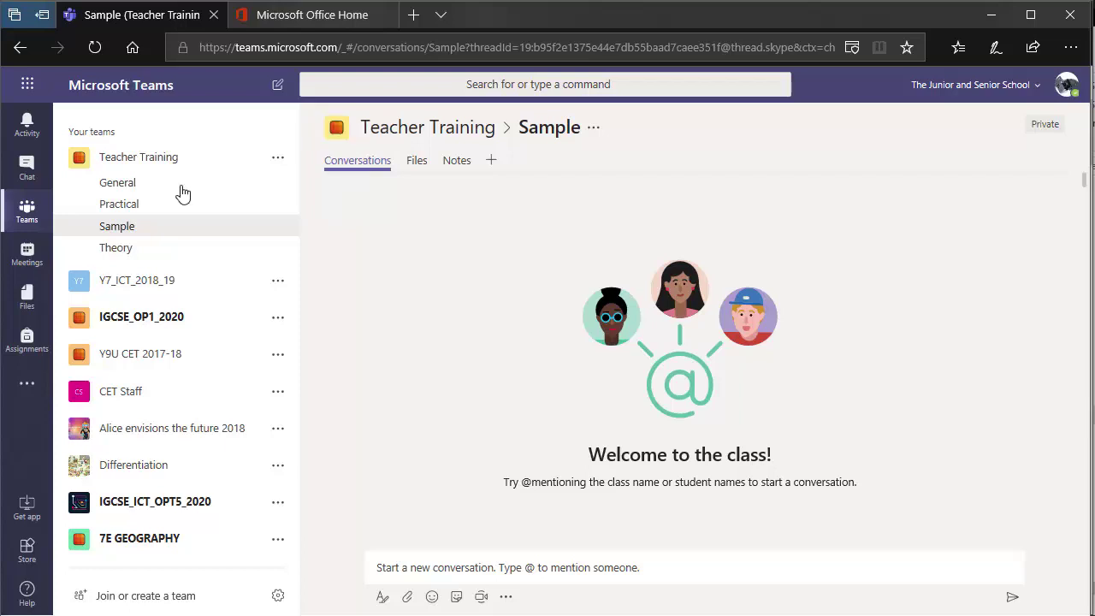
View the files of the General channel in Teacher Training and return to its conversations.
{"action": "left_click", "coordinate": [128, 187]}
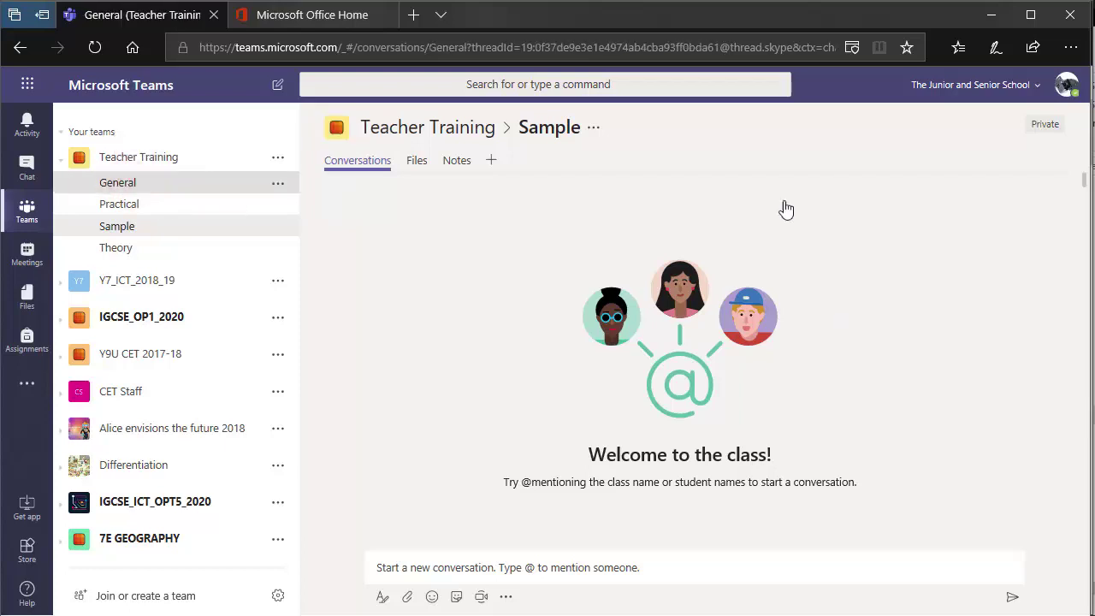
{"action": "left_click", "coordinate": [420, 161]}
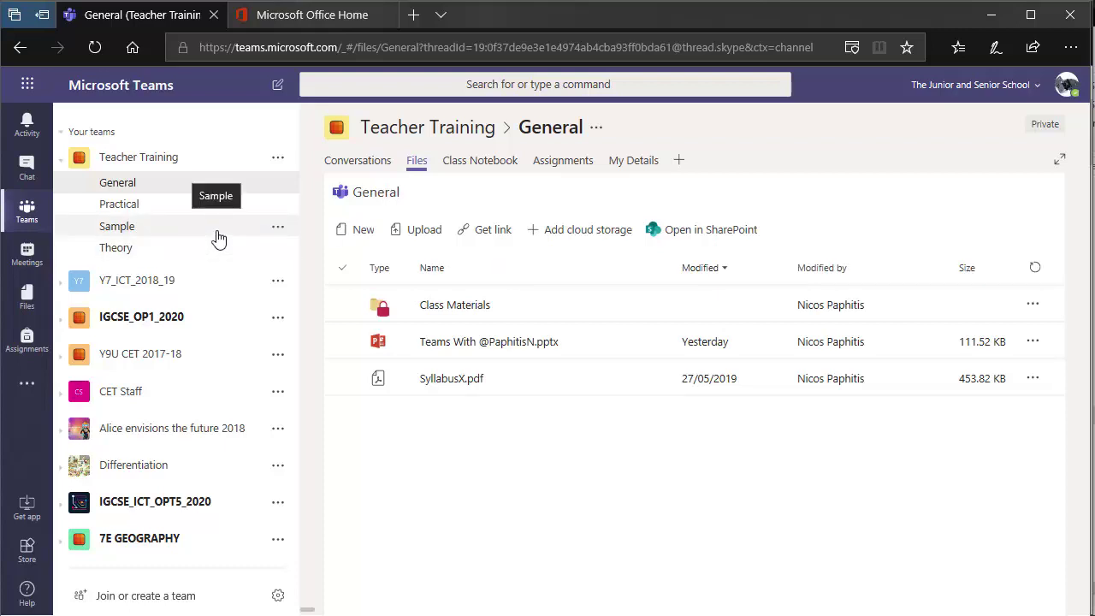
{"action": "left_click", "coordinate": [118, 184]}
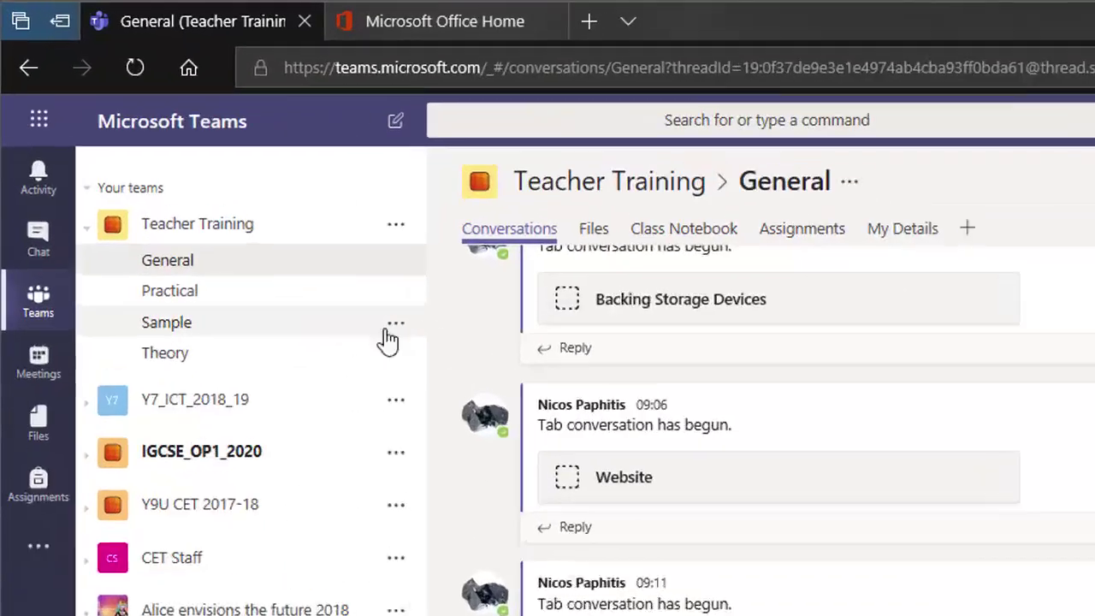
Delete the Sample channel from the Teacher Training team.
{"action": "left_click", "coordinate": [292, 240]}
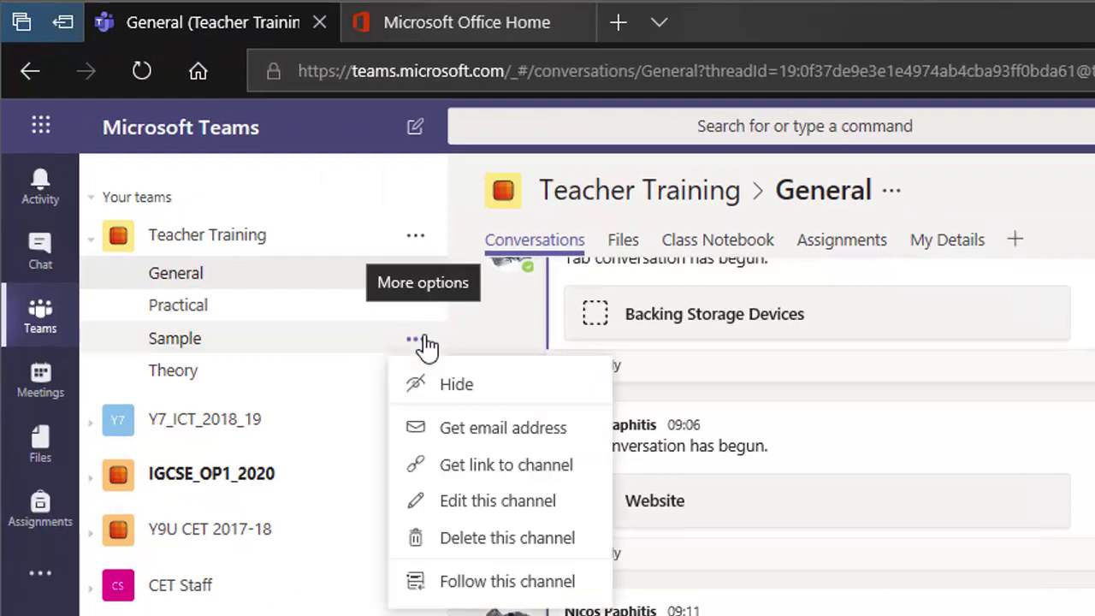
{"action": "left_click", "coordinate": [566, 539]}
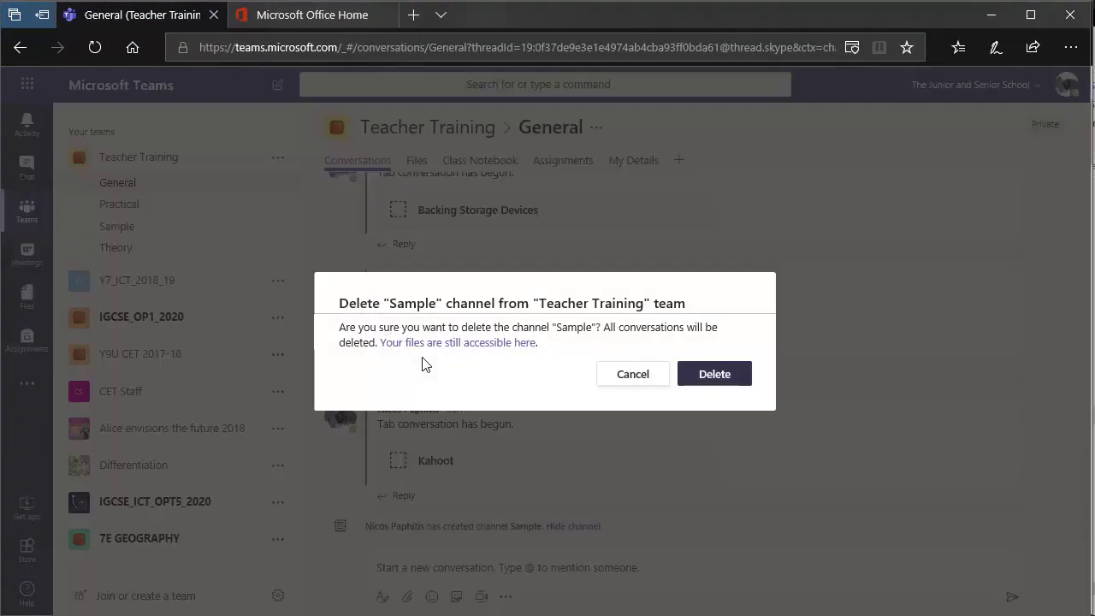
{"action": "left_click", "coordinate": [714, 374]}
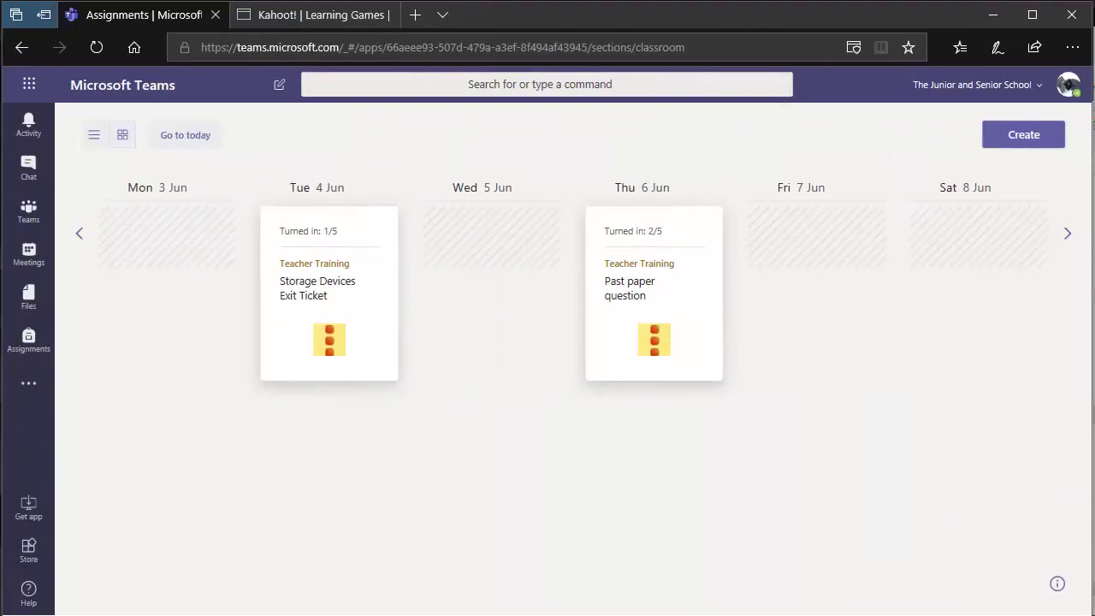
Go back to the teams, open the Class Notebook in Teacher Training's General channel and look over its welcome page.
{"action": "left_click", "coordinate": [33, 213]}
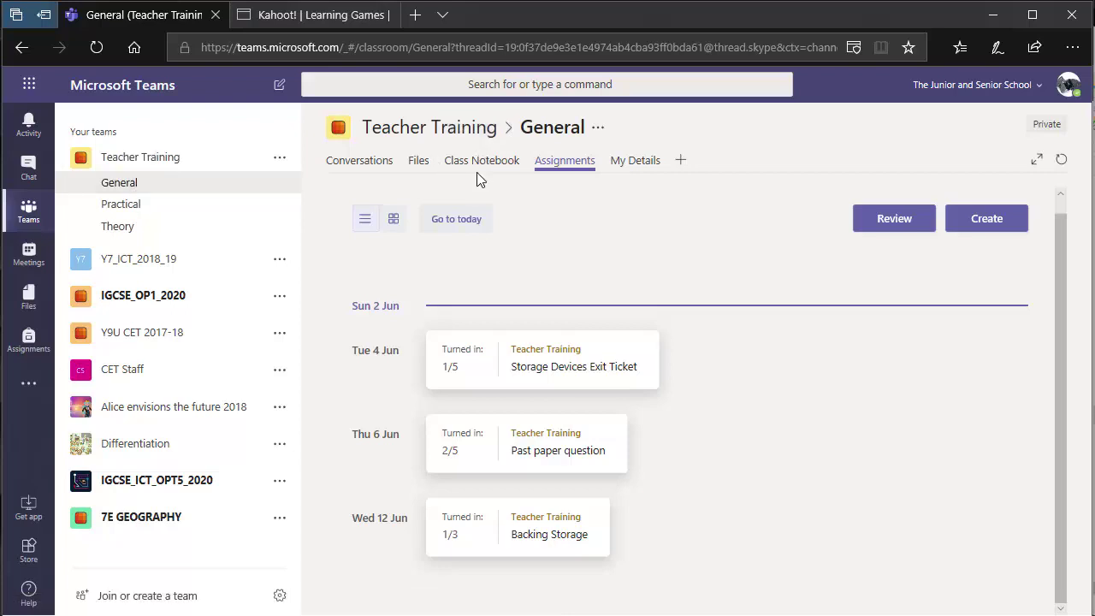
{"action": "left_click", "coordinate": [499, 162]}
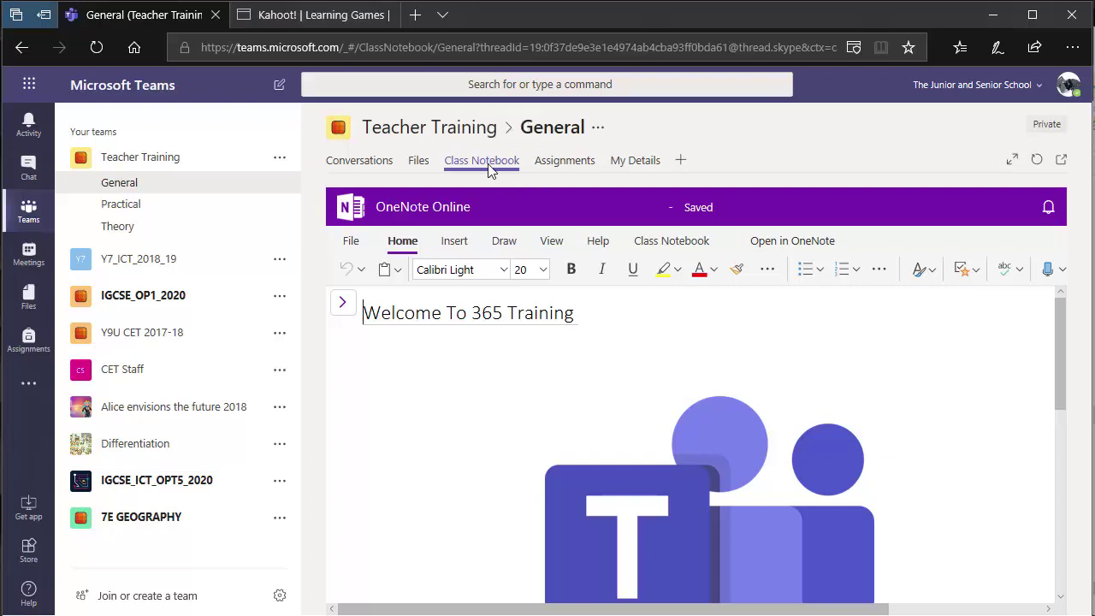
{"action": "scroll", "coordinate": [712, 317], "scroll_direction": "down", "scroll_amount": 5}
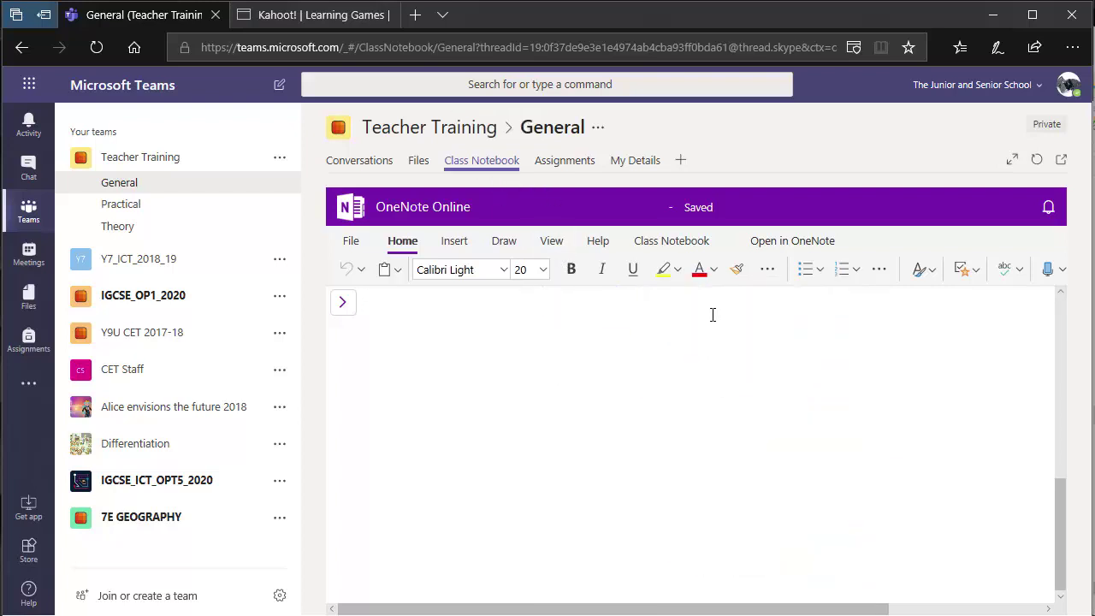
{"action": "scroll", "coordinate": [712, 316], "scroll_direction": "up", "scroll_amount": 5}
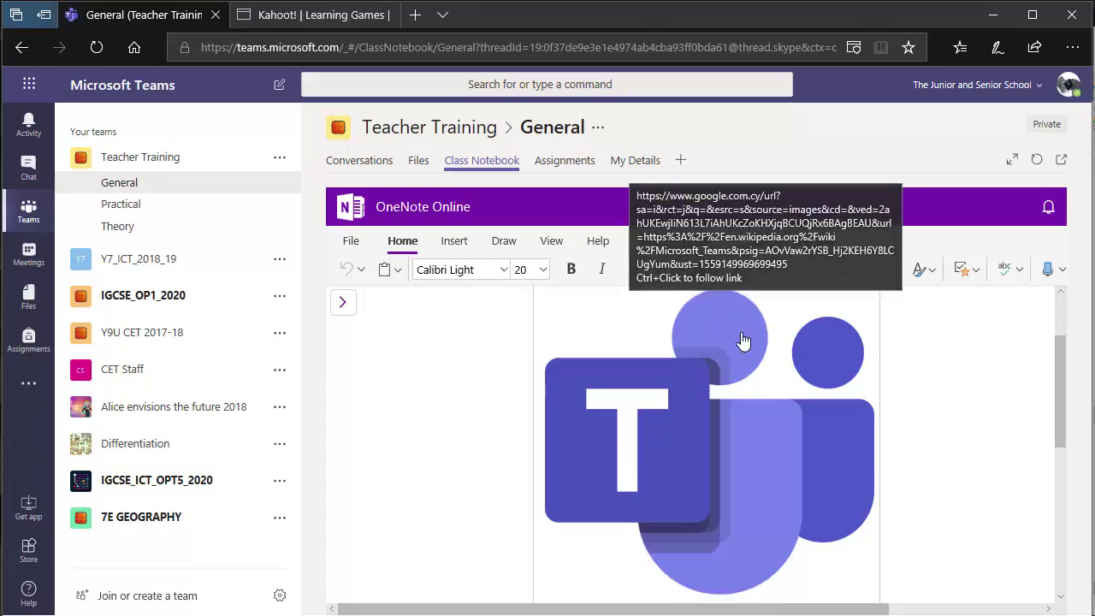
{"action": "scroll", "coordinate": [430, 348], "scroll_direction": "up", "scroll_amount": 1}
Show the notebook's section list and expand _Collaboration Space and _Content Library to view their sections.
{"action": "left_click", "coordinate": [341, 307]}
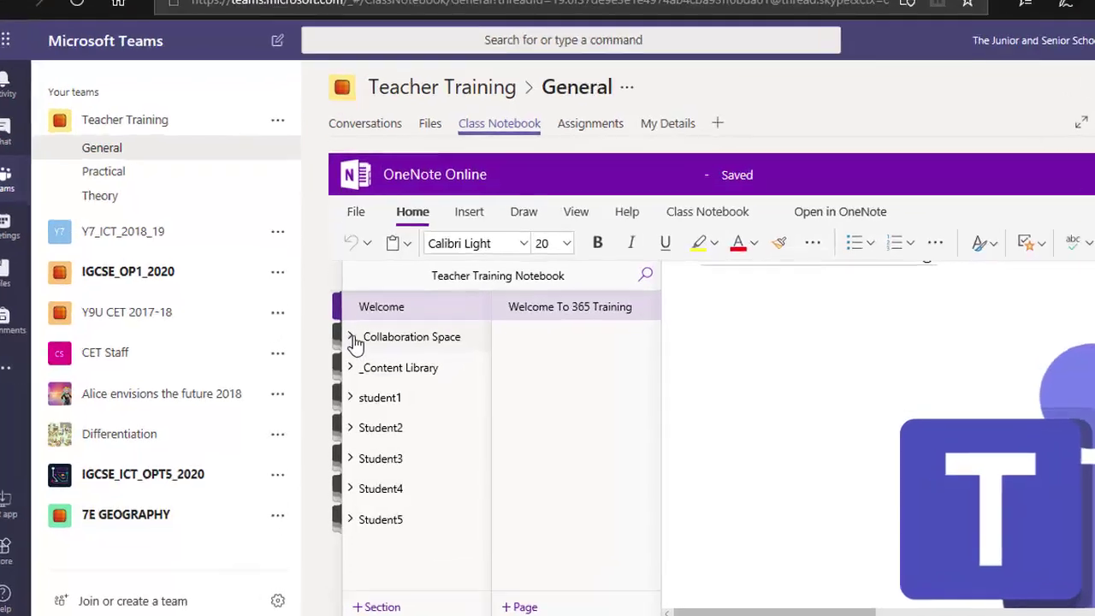
{"action": "left_click", "coordinate": [371, 361]}
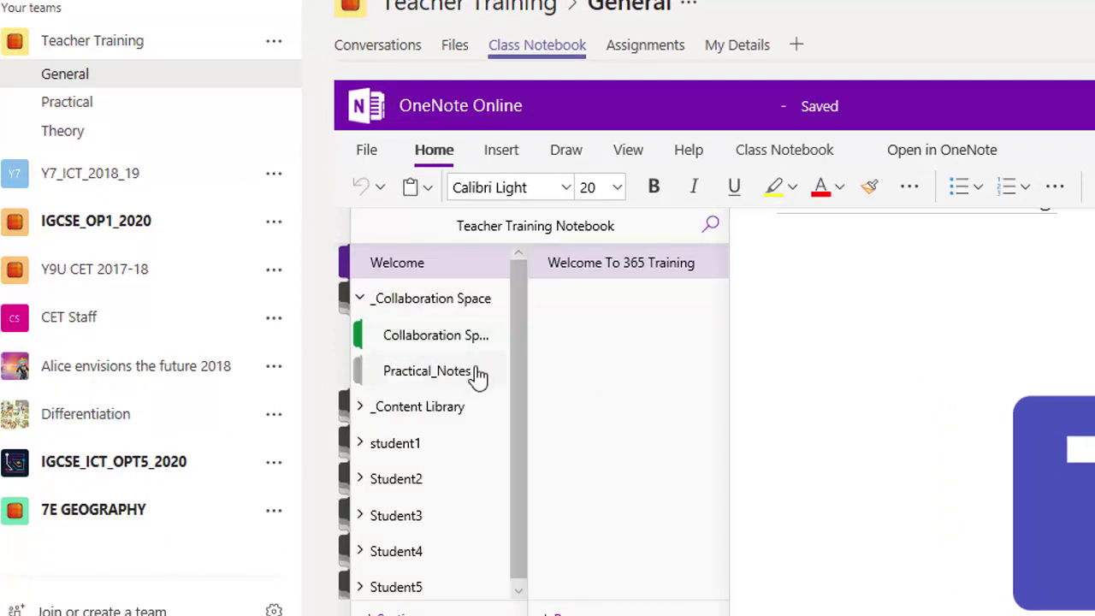
{"action": "left_click", "coordinate": [366, 412]}
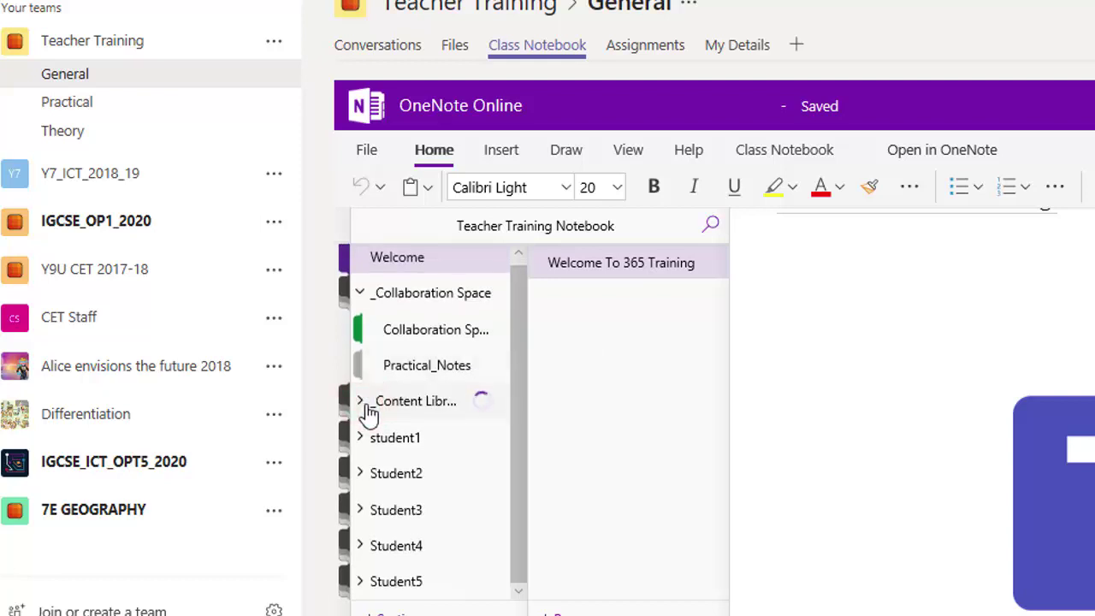
{"action": "scroll", "coordinate": [399, 410], "scroll_direction": "down", "scroll_amount": 3}
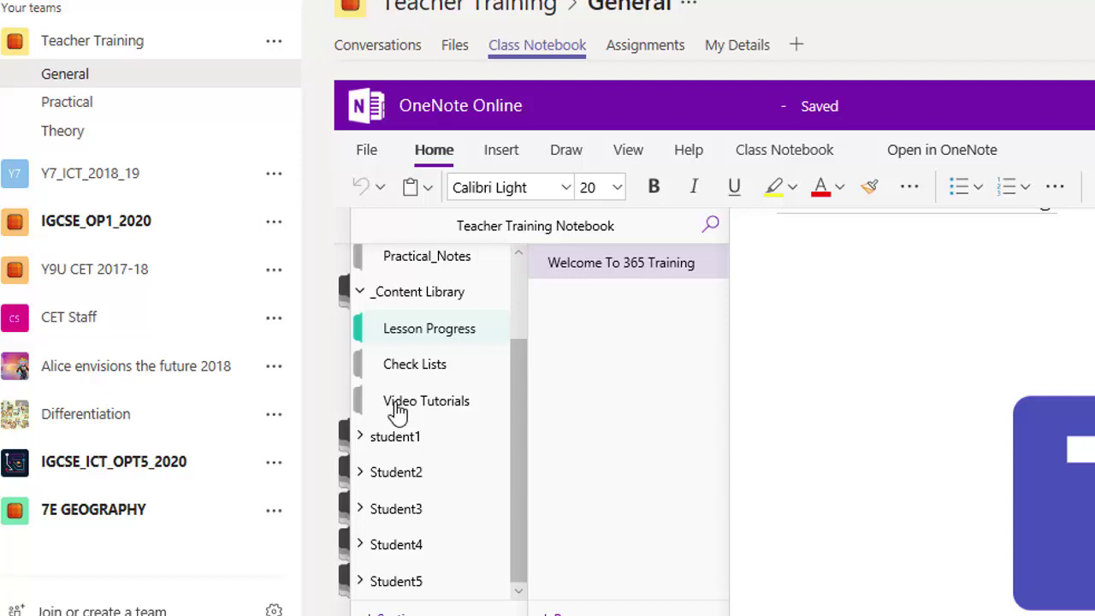
Open the Lesson Progress section and read down the All units page to the 14/02/2018 entry.
{"action": "left_click", "coordinate": [421, 332]}
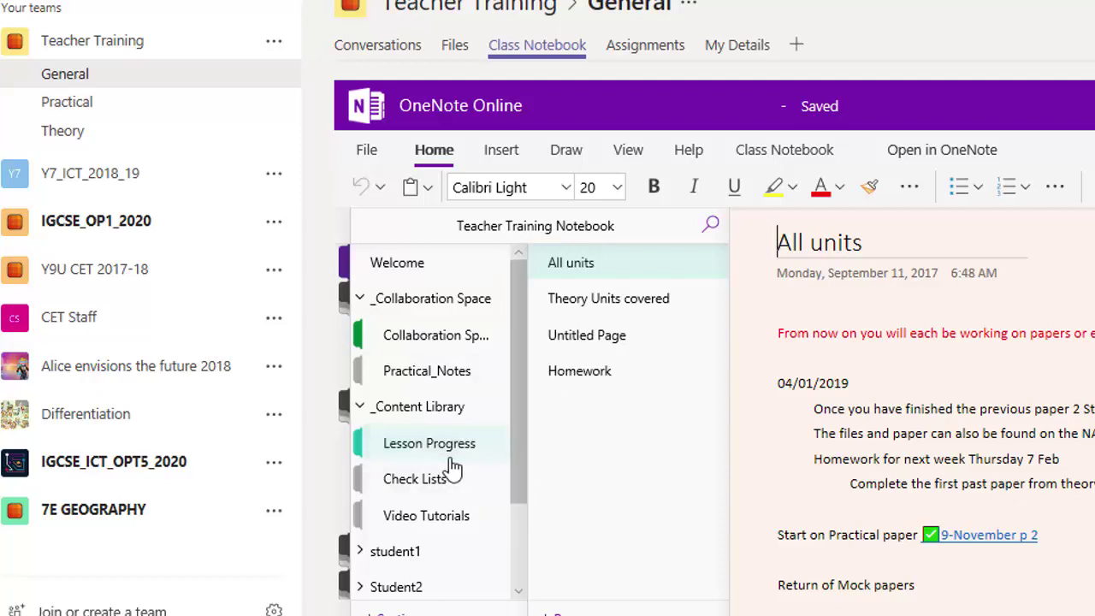
{"action": "scroll", "coordinate": [436, 449], "scroll_direction": "down", "scroll_amount": 2}
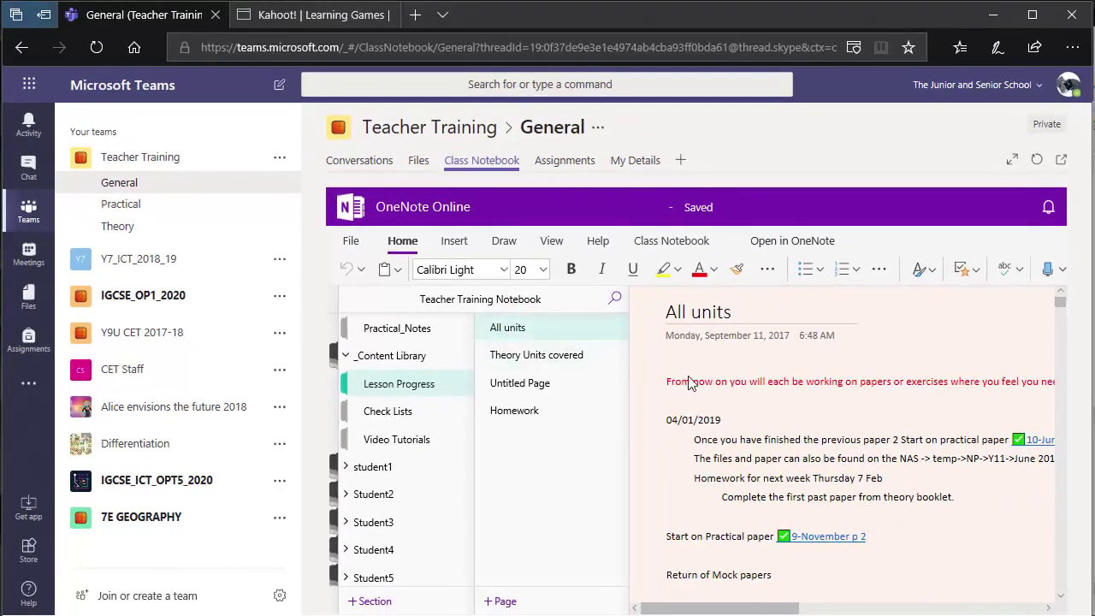
{"action": "left_click", "coordinate": [836, 343]}
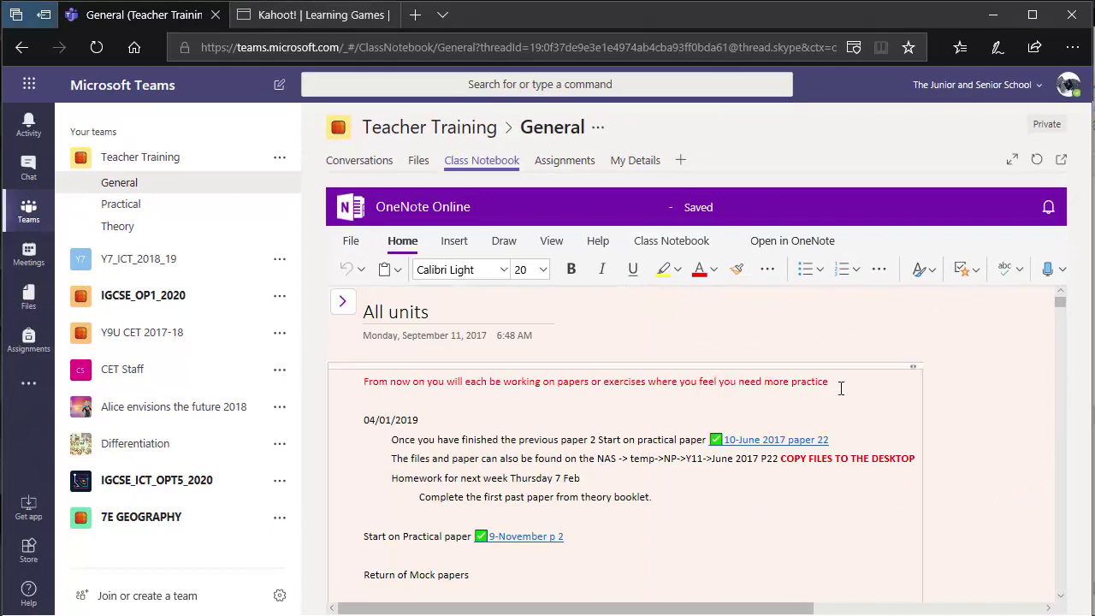
{"action": "scroll", "coordinate": [840, 388], "scroll_direction": "down", "scroll_amount": 10}
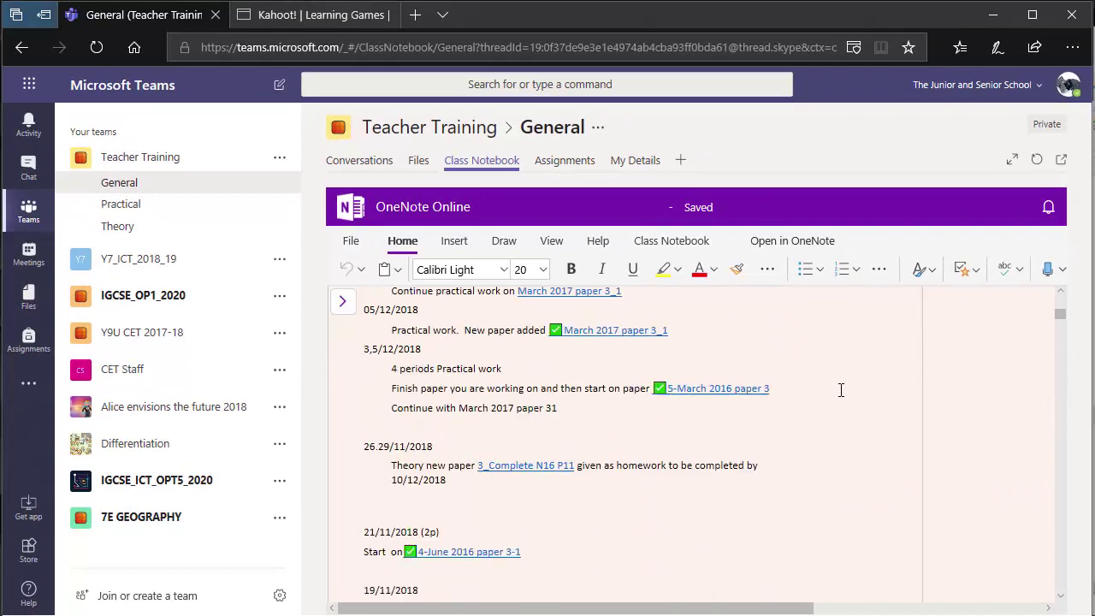
{"action": "scroll", "coordinate": [841, 390], "scroll_direction": "down", "scroll_amount": 10}
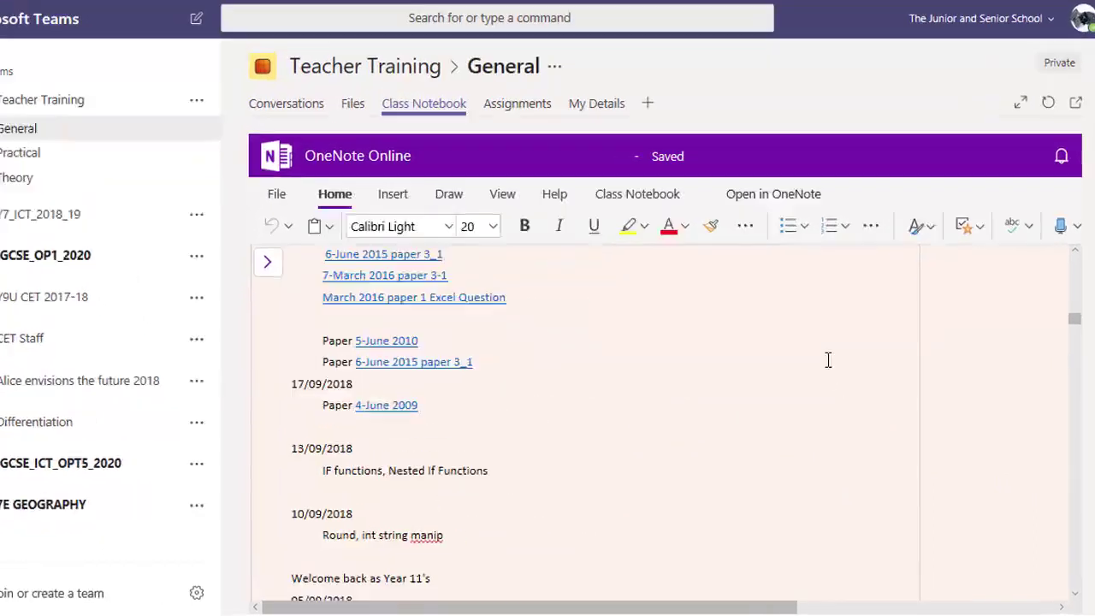
{"action": "scroll", "coordinate": [828, 360], "scroll_direction": "down", "scroll_amount": 10}
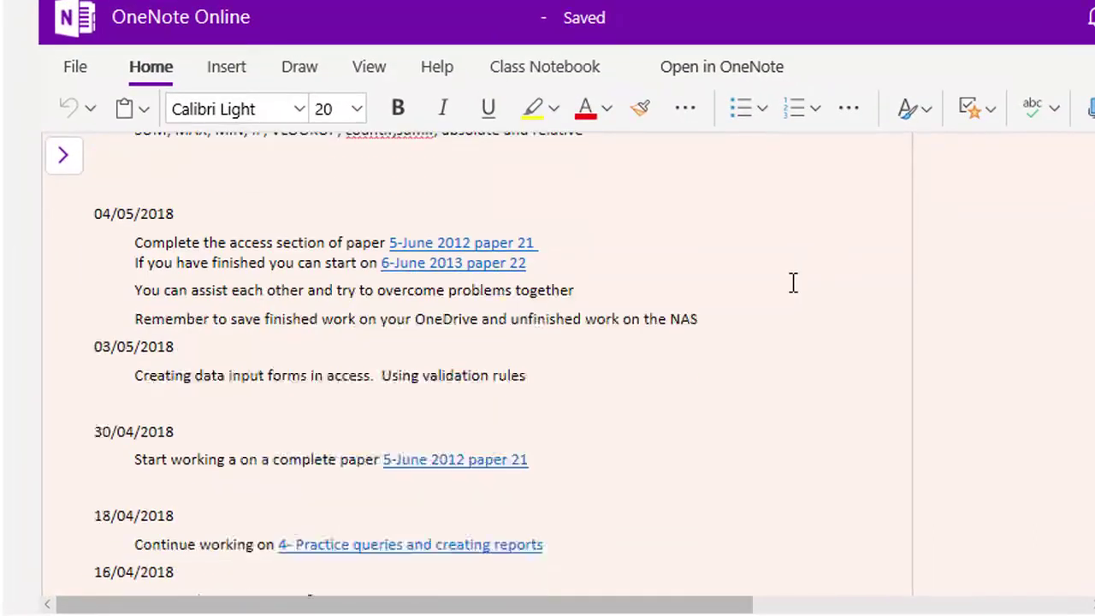
{"action": "scroll", "coordinate": [793, 284], "scroll_direction": "down", "scroll_amount": 10}
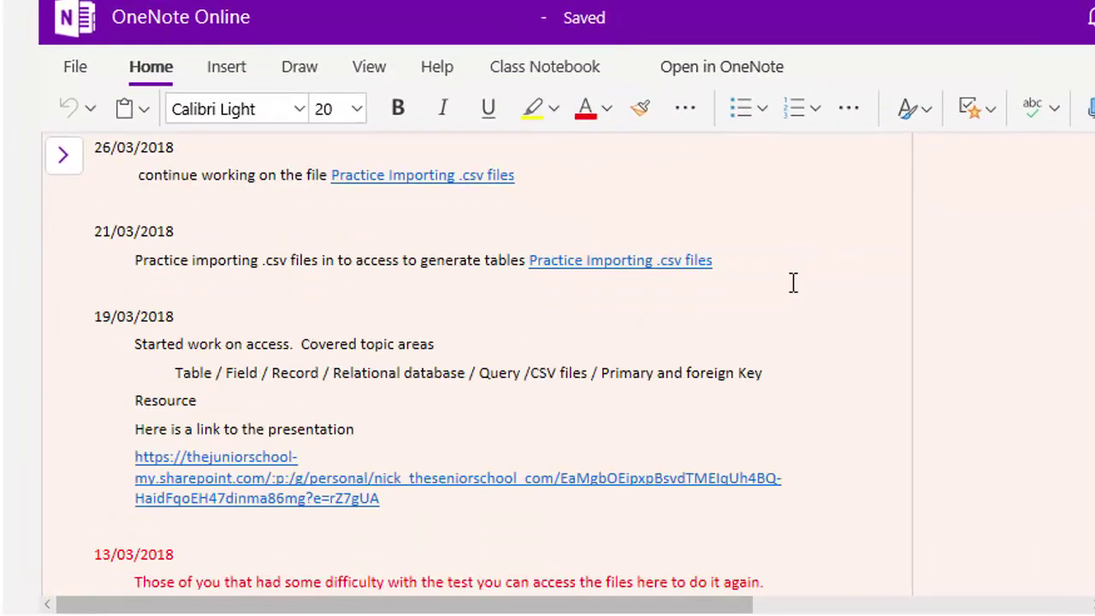
{"action": "scroll", "coordinate": [794, 284], "scroll_direction": "down", "scroll_amount": 3}
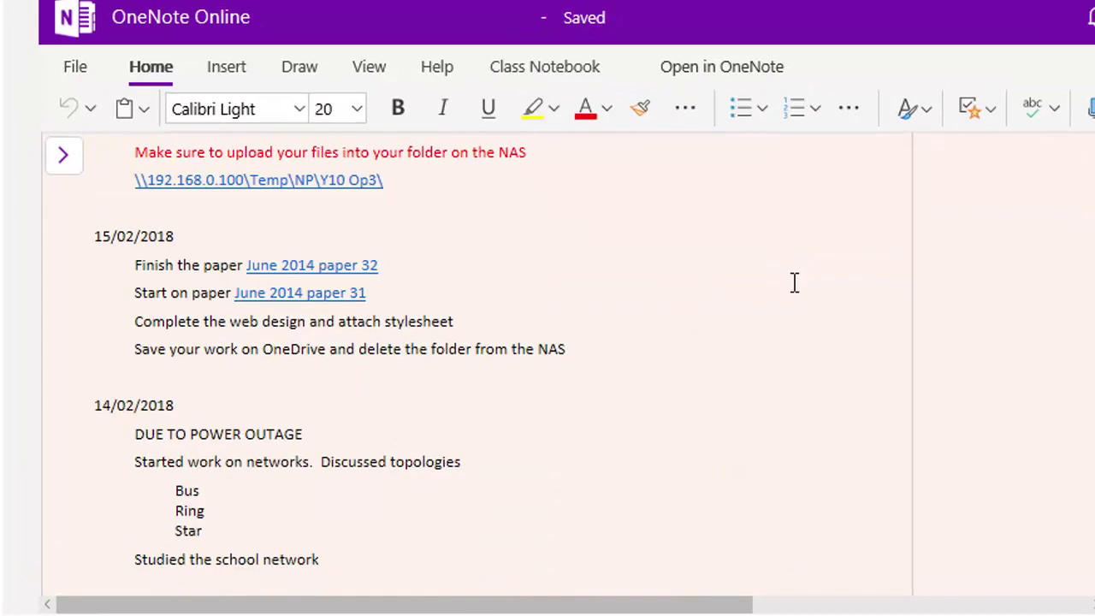
{"action": "scroll", "coordinate": [794, 283], "scroll_direction": "down", "scroll_amount": 3}
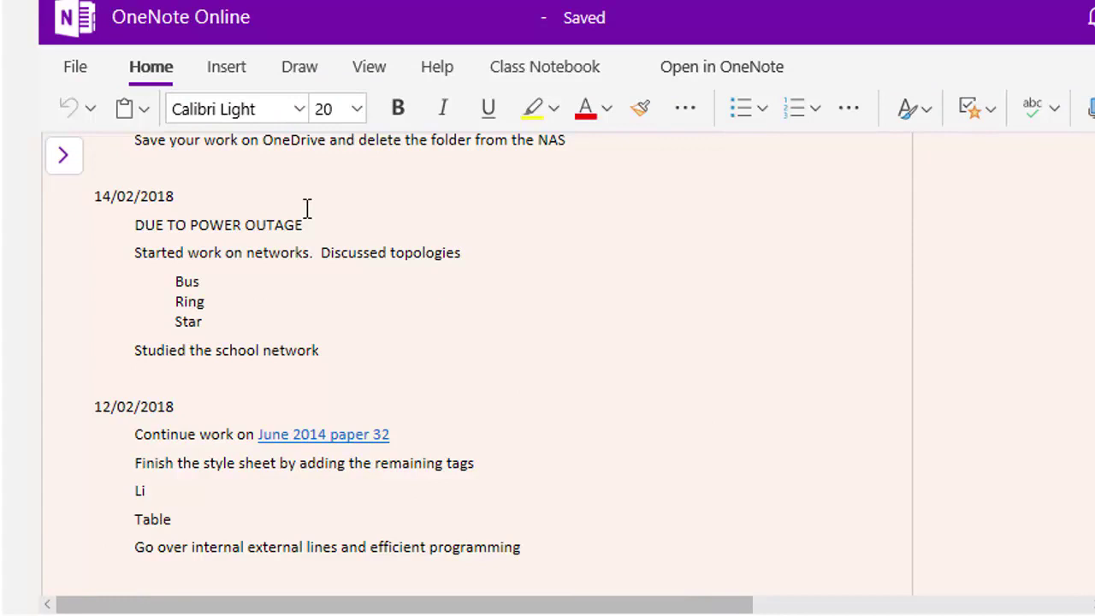
Highlight the Bus, Ring and Star lines in the 14/02/2018 entry, then clear the selection.
{"action": "left_click", "coordinate": [170, 281]}
{"action": "left_click_drag", "start_coordinate": [170, 281], "coordinate": [225, 319]}
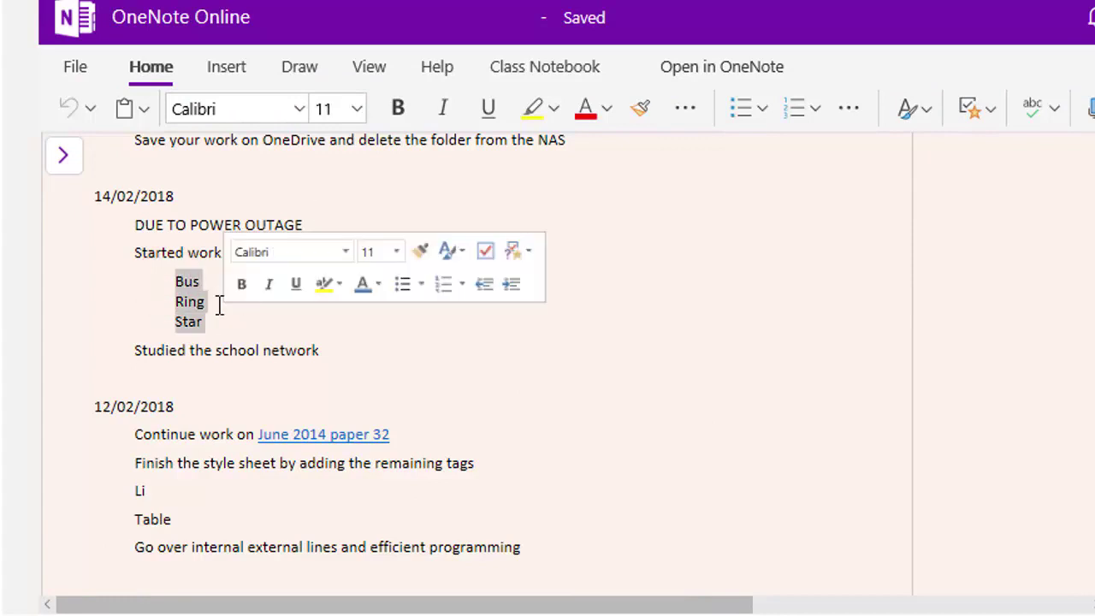
{"action": "left_click", "coordinate": [229, 320]}
Highlight the Body tag, H tags and P tag bullets under 06/02/2018, read the neighbouring entries and clear the selection.
{"action": "scroll", "coordinate": [398, 394], "scroll_direction": "down", "scroll_amount": 5}
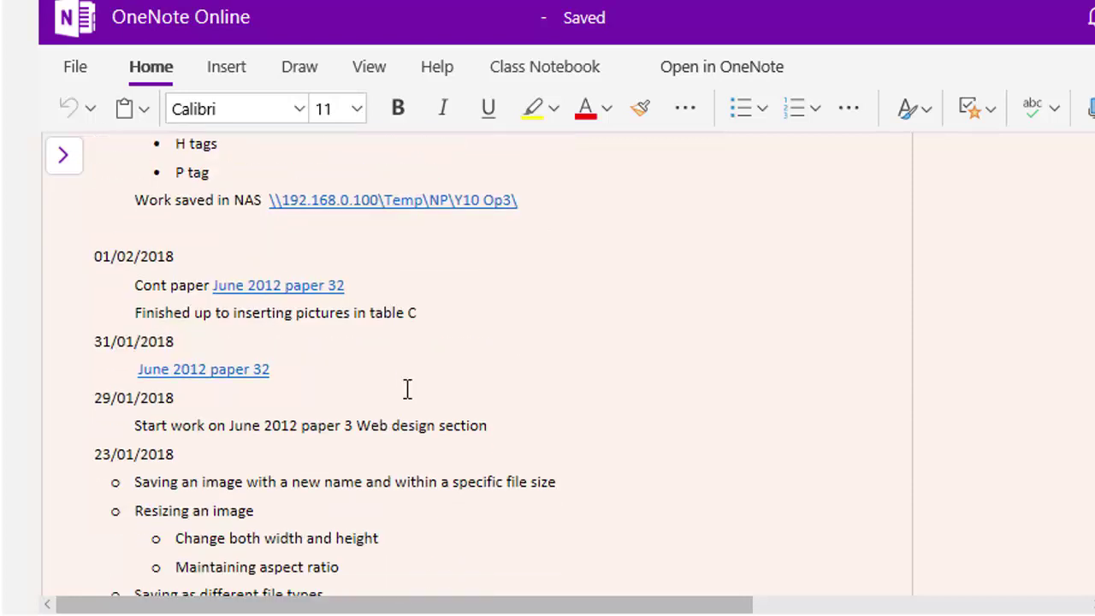
{"action": "scroll", "coordinate": [407, 389], "scroll_direction": "up", "scroll_amount": 5}
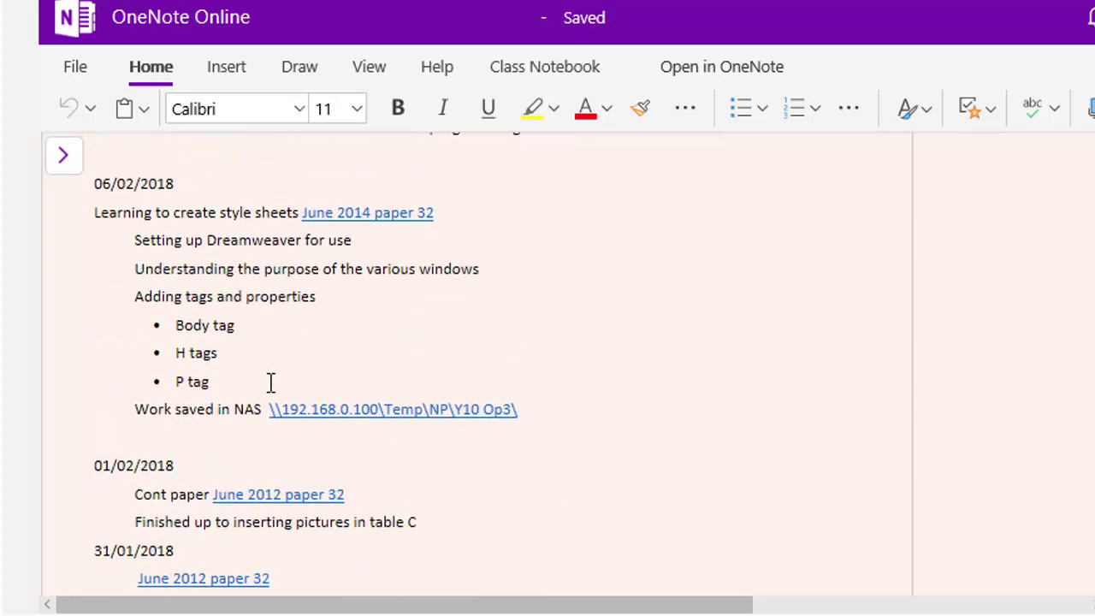
{"action": "left_click_drag", "start_coordinate": [211, 382], "coordinate": [140, 323]}
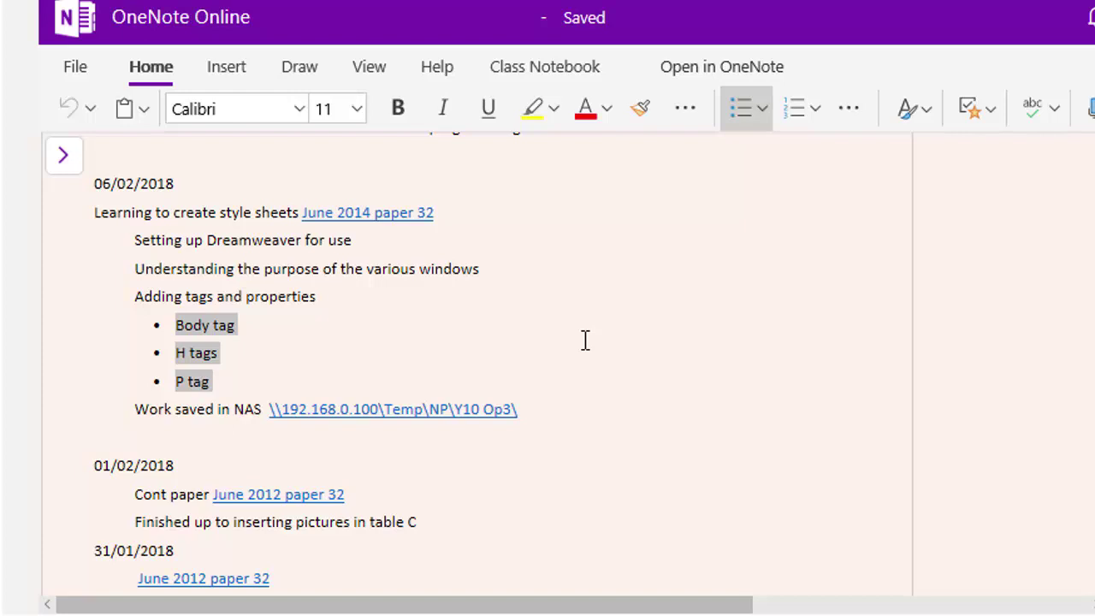
{"action": "scroll", "coordinate": [409, 330], "scroll_direction": "down", "scroll_amount": 2}
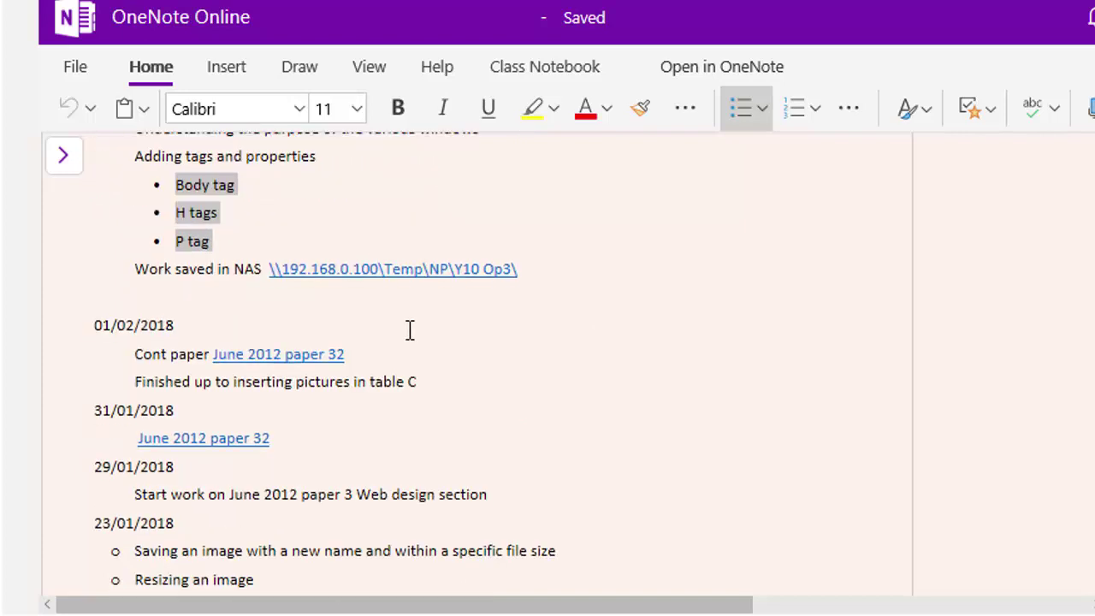
{"action": "scroll", "coordinate": [410, 331], "scroll_direction": "up", "scroll_amount": 3}
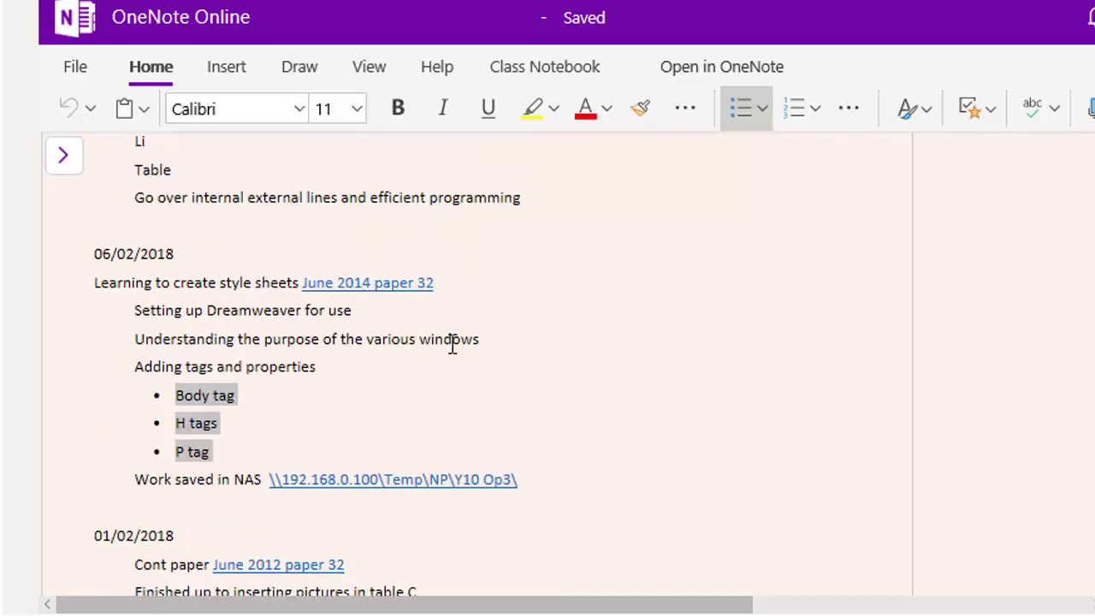
{"action": "scroll", "coordinate": [518, 353], "scroll_direction": "down", "scroll_amount": 2}
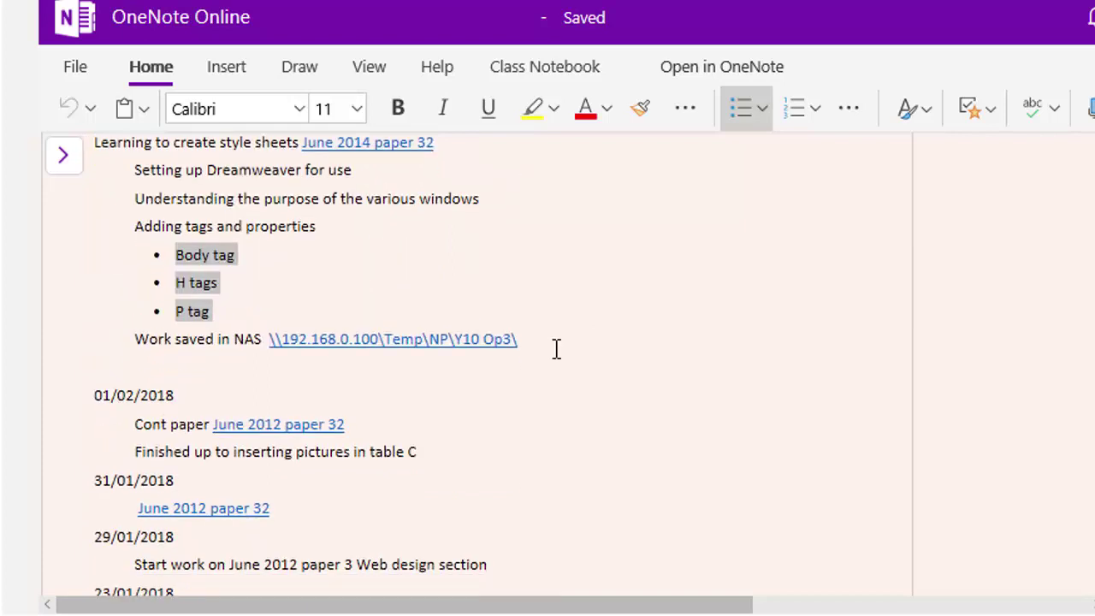
{"action": "scroll", "coordinate": [519, 356], "scroll_direction": "up", "scroll_amount": 2}
{"action": "left_click", "coordinate": [555, 408]}
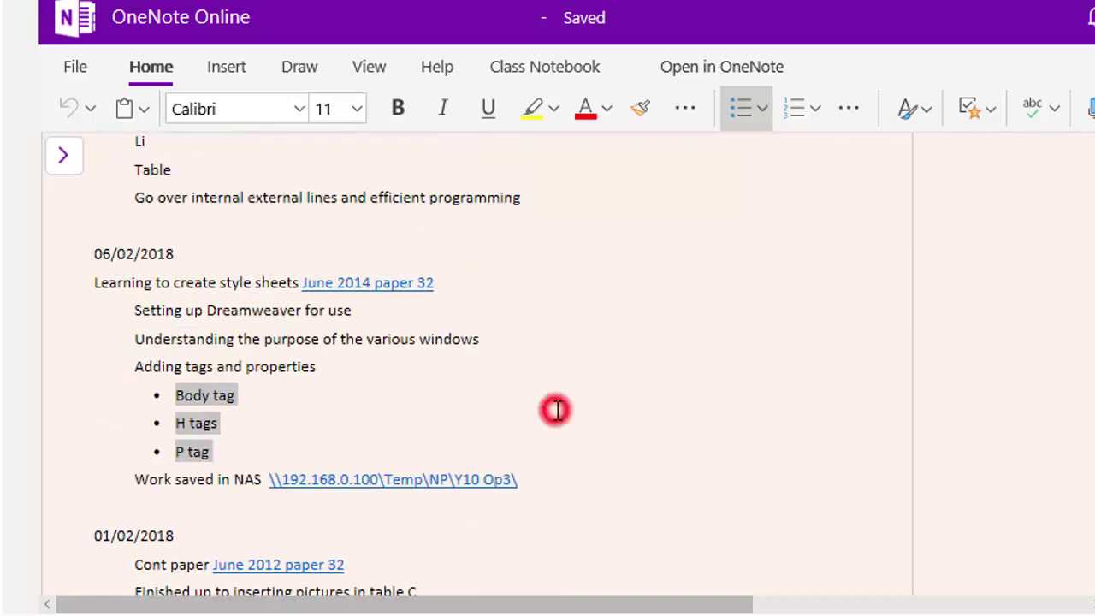
{"action": "scroll", "coordinate": [557, 409], "scroll_direction": "down", "scroll_amount": 4}
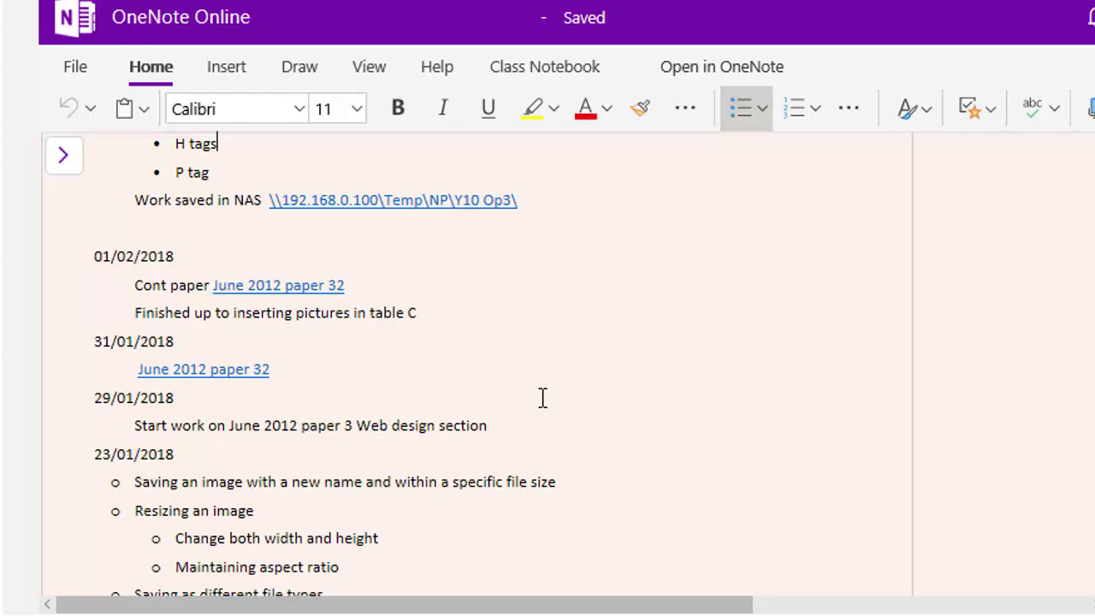
Read the older lesson entries on the All units page down to 15/01/2018, then return to the 23/01/2018 entry.
{"action": "scroll", "coordinate": [553, 408], "scroll_direction": "down", "scroll_amount": 10}
{"action": "scroll", "coordinate": [553, 408], "scroll_direction": "down", "scroll_amount": 2}
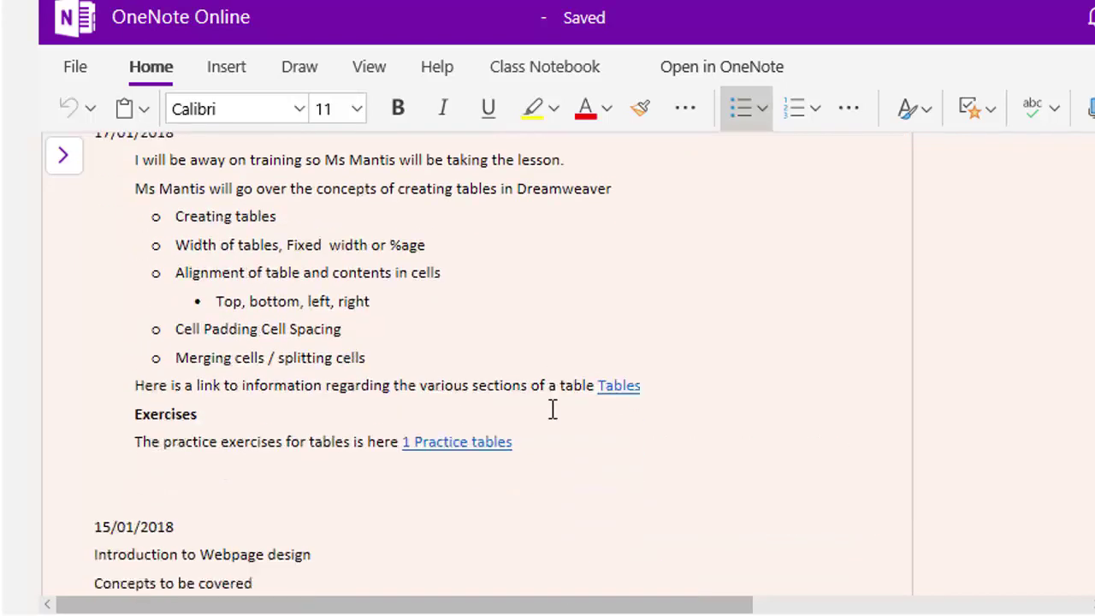
{"action": "scroll", "coordinate": [552, 408], "scroll_direction": "down", "scroll_amount": 5}
{"action": "scroll", "coordinate": [552, 408], "scroll_direction": "up", "scroll_amount": 3}
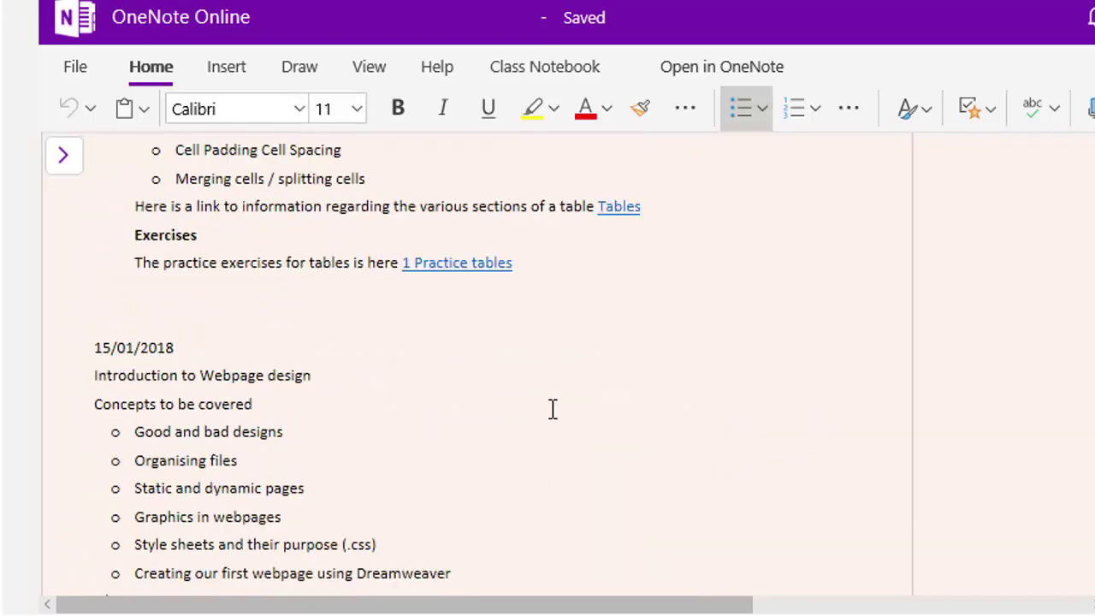
{"action": "scroll", "coordinate": [553, 408], "scroll_direction": "down", "scroll_amount": 2}
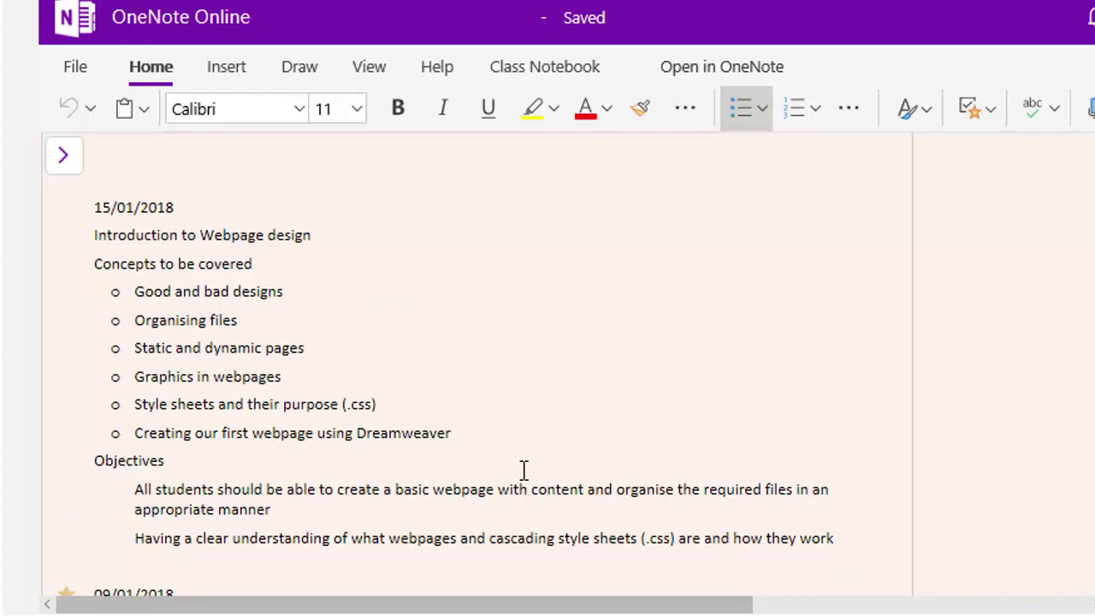
{"action": "scroll", "coordinate": [524, 470], "scroll_direction": "up", "scroll_amount": 10}
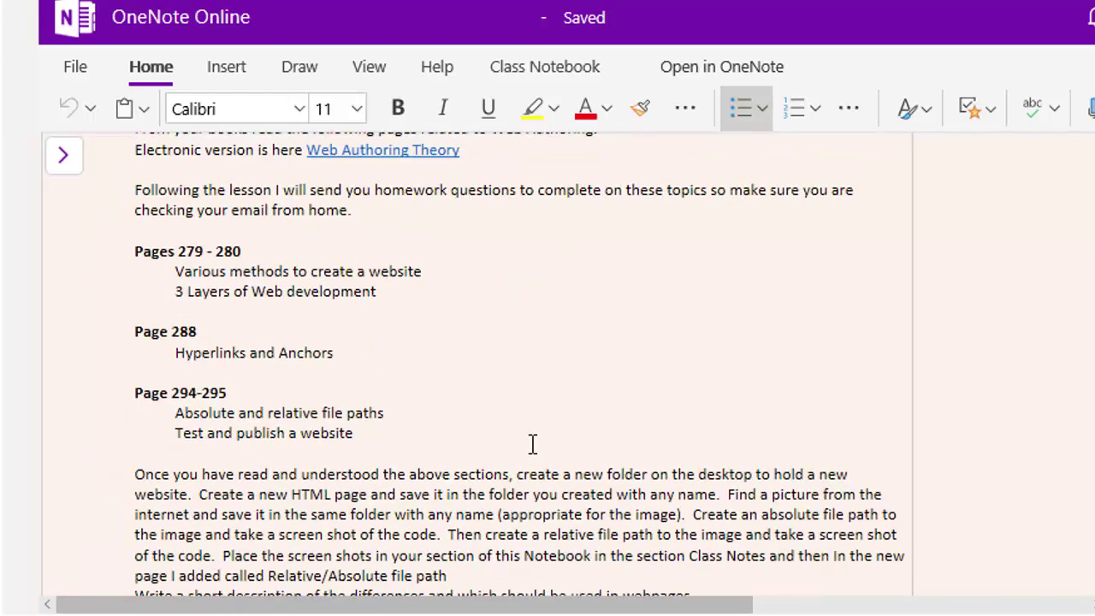
{"action": "scroll", "coordinate": [532, 444], "scroll_direction": "up", "scroll_amount": 3}
{"action": "scroll", "coordinate": [532, 444], "scroll_direction": "up", "scroll_amount": 3}
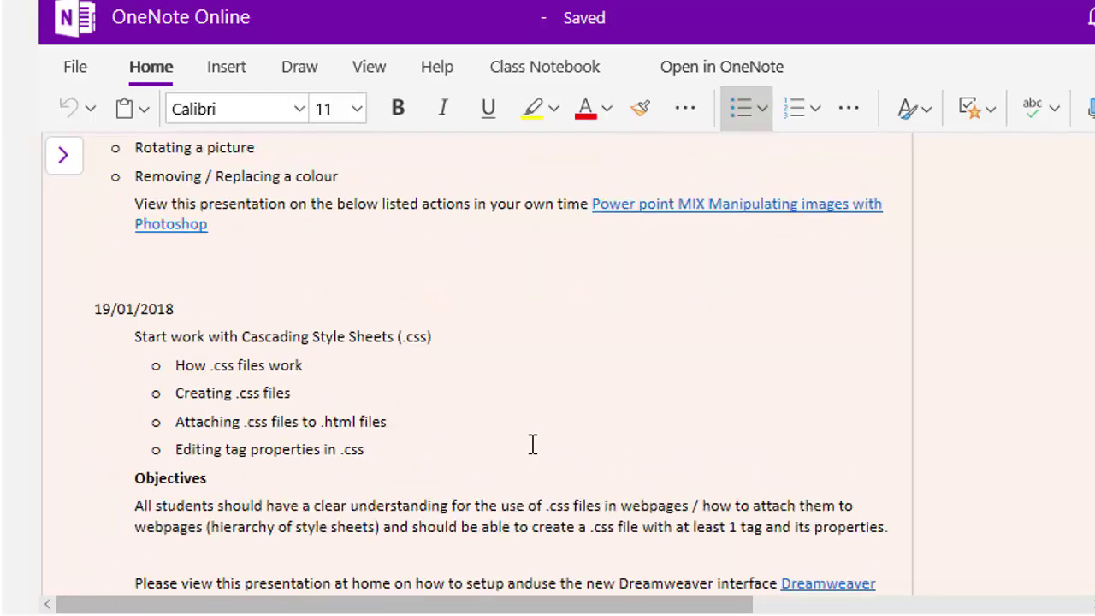
{"action": "scroll", "coordinate": [532, 444], "scroll_direction": "up", "scroll_amount": 7}
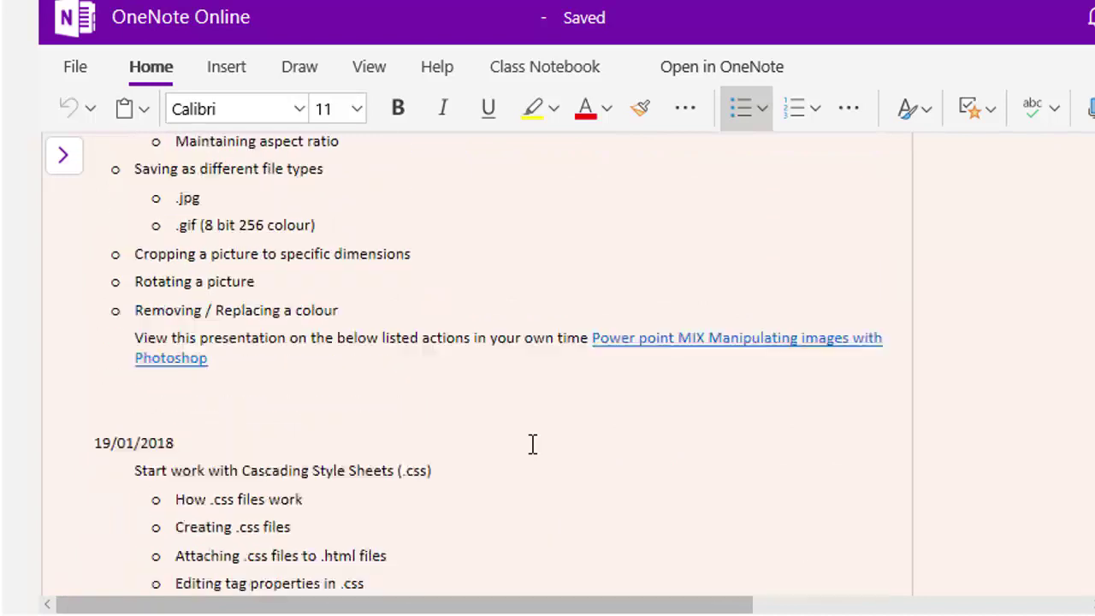
Open the Check Lists section of the _Content Library and read the Word Check List page to its end and back.
{"action": "left_click", "coordinate": [58, 156]}
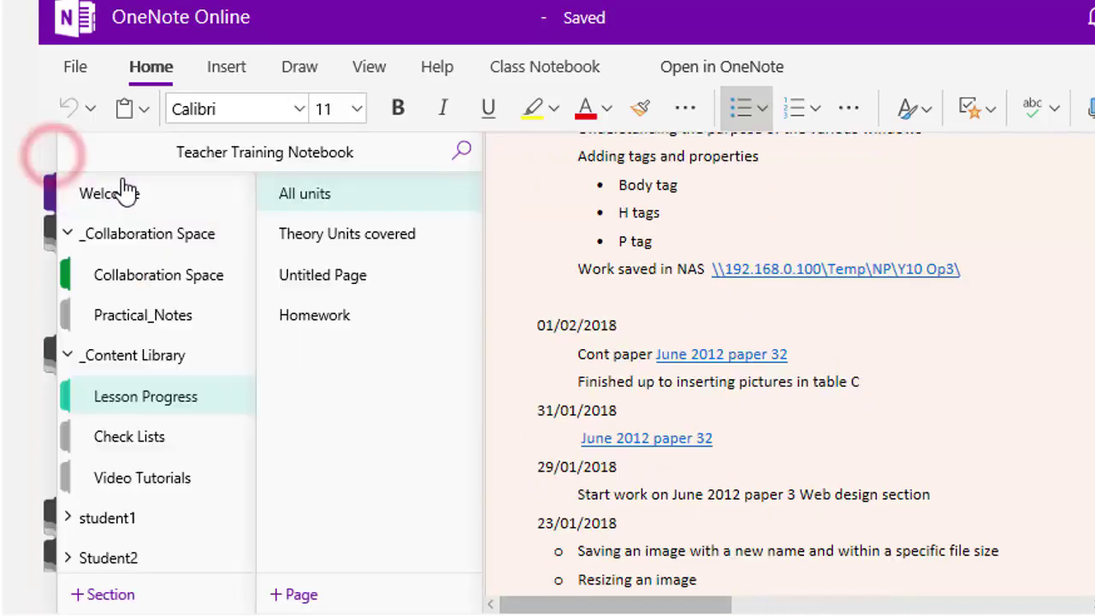
{"action": "left_click", "coordinate": [160, 437]}
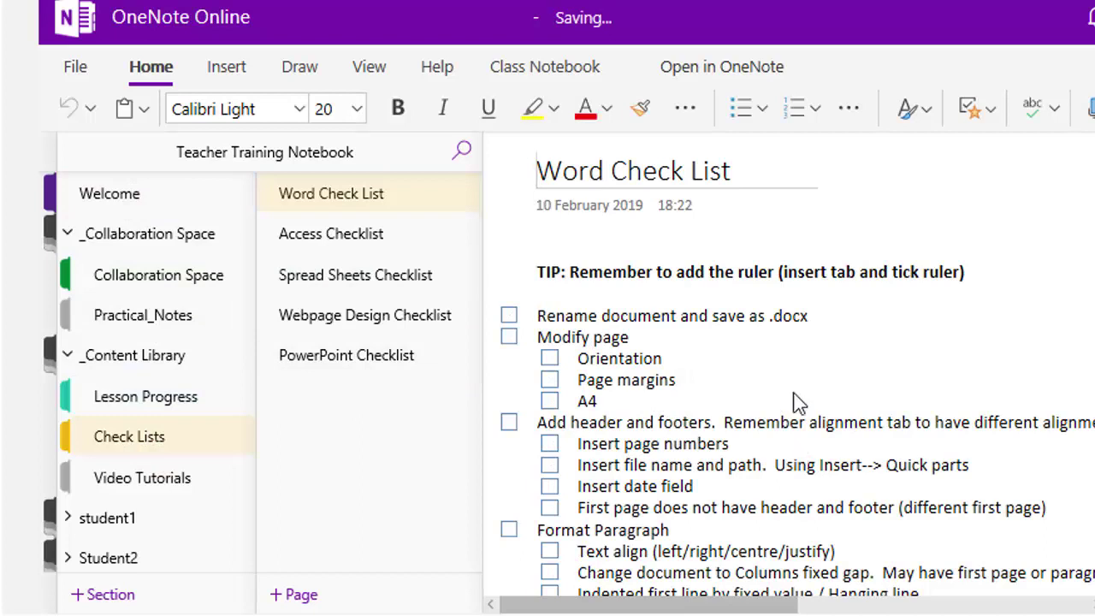
{"action": "left_click", "coordinate": [813, 359]}
{"action": "scroll", "coordinate": [725, 340], "scroll_direction": "down", "scroll_amount": 10}
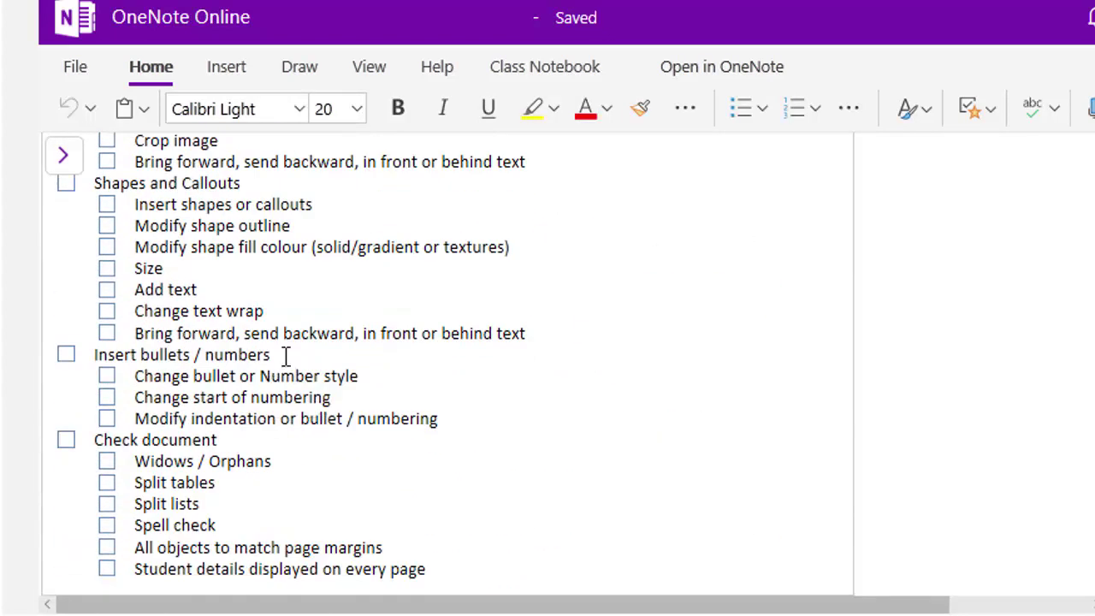
{"action": "scroll", "coordinate": [288, 356], "scroll_direction": "up", "scroll_amount": 10}
Expand student1 in the notebook's section list and open the Class Notes section.
{"action": "left_click", "coordinate": [61, 158]}
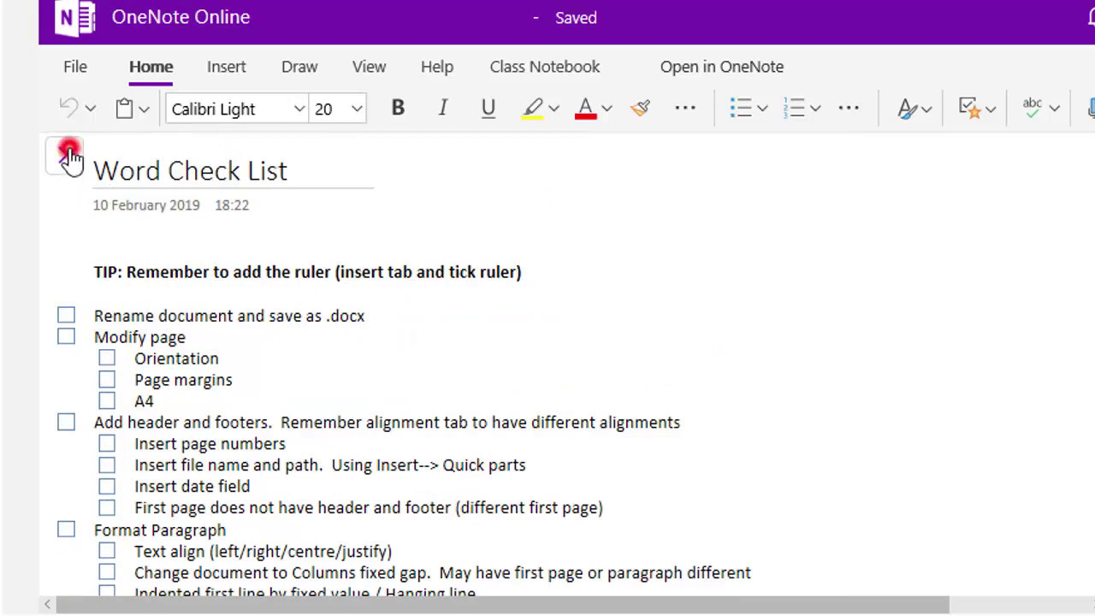
{"action": "scroll", "coordinate": [200, 347], "scroll_direction": "down", "scroll_amount": 2}
{"action": "left_click", "coordinate": [68, 390]}
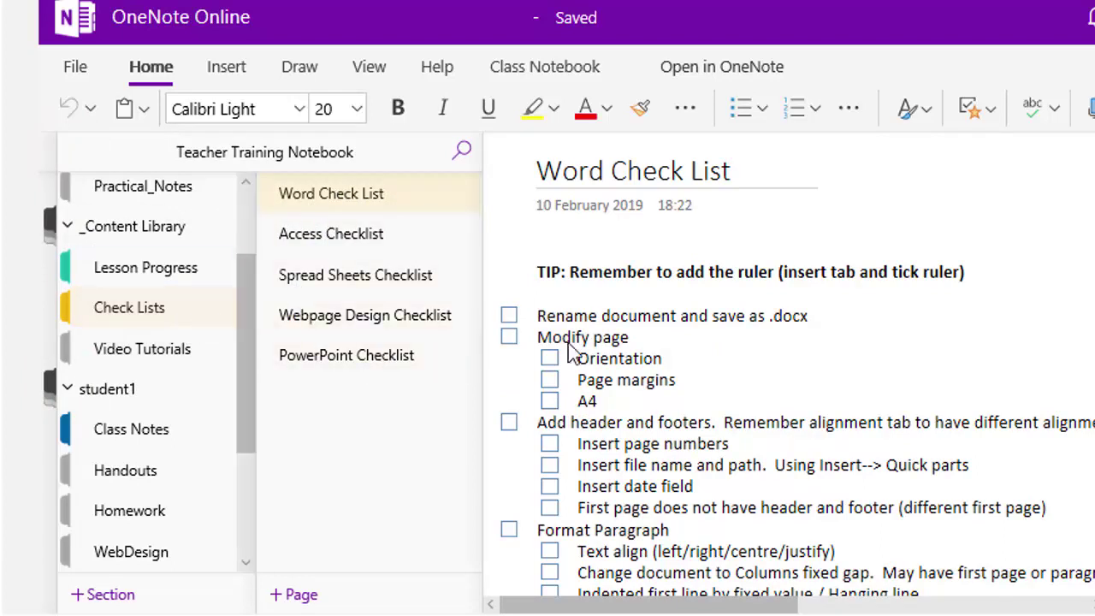
{"action": "left_click", "coordinate": [136, 449]}
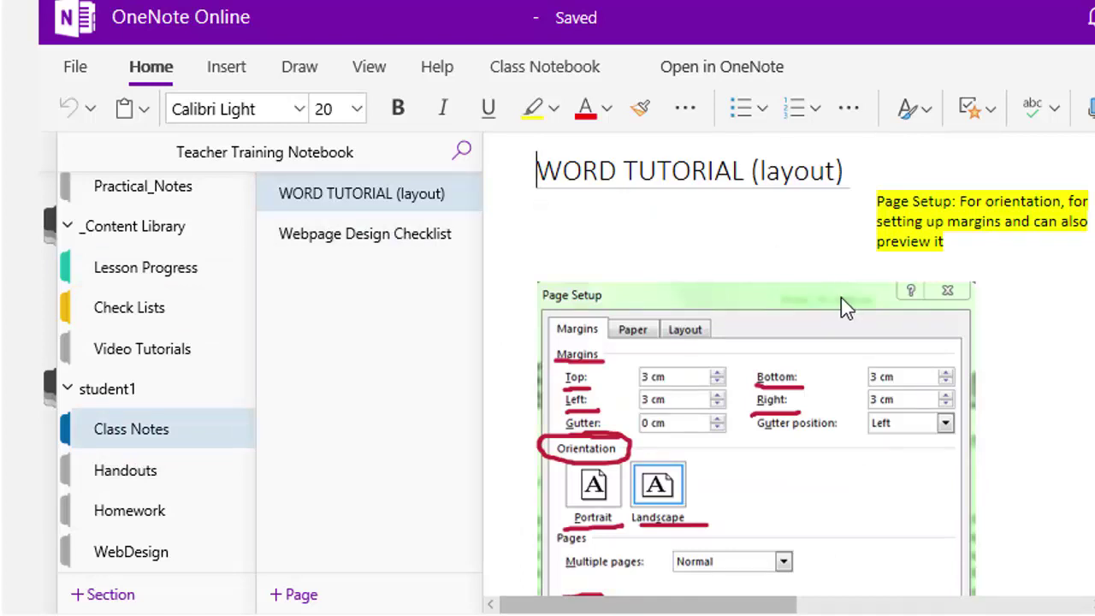
Read through the WORD TUTORIAL (layout) page, covering its annotated screenshots and theory notes, and return to its beginning.
{"action": "left_click", "coordinate": [1022, 301]}
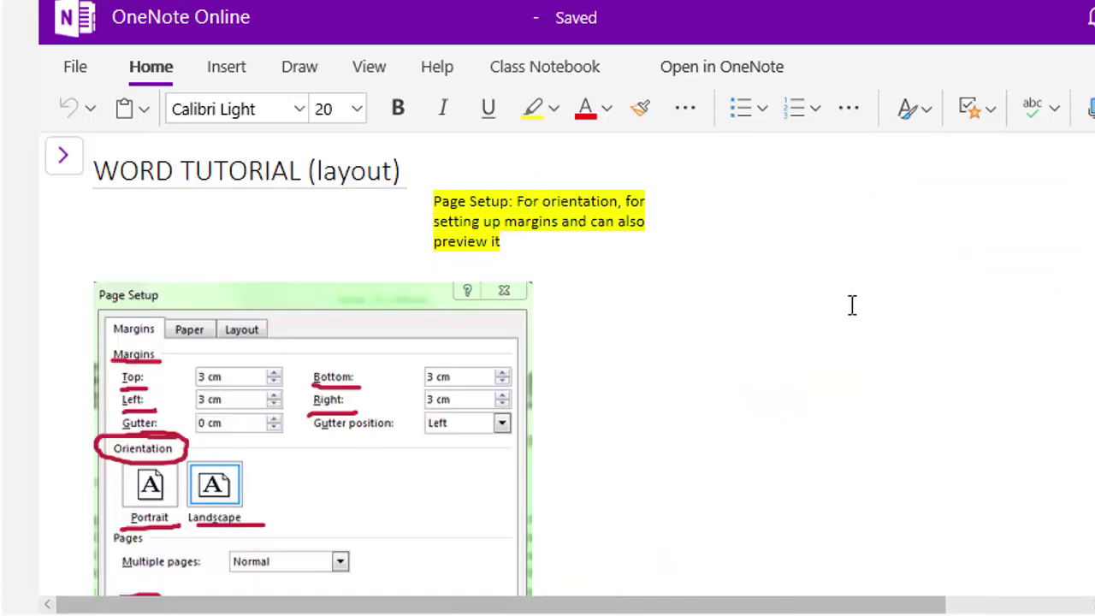
{"action": "scroll", "coordinate": [851, 305], "scroll_direction": "down", "scroll_amount": 3}
{"action": "scroll", "coordinate": [851, 300], "scroll_direction": "down", "scroll_amount": 8}
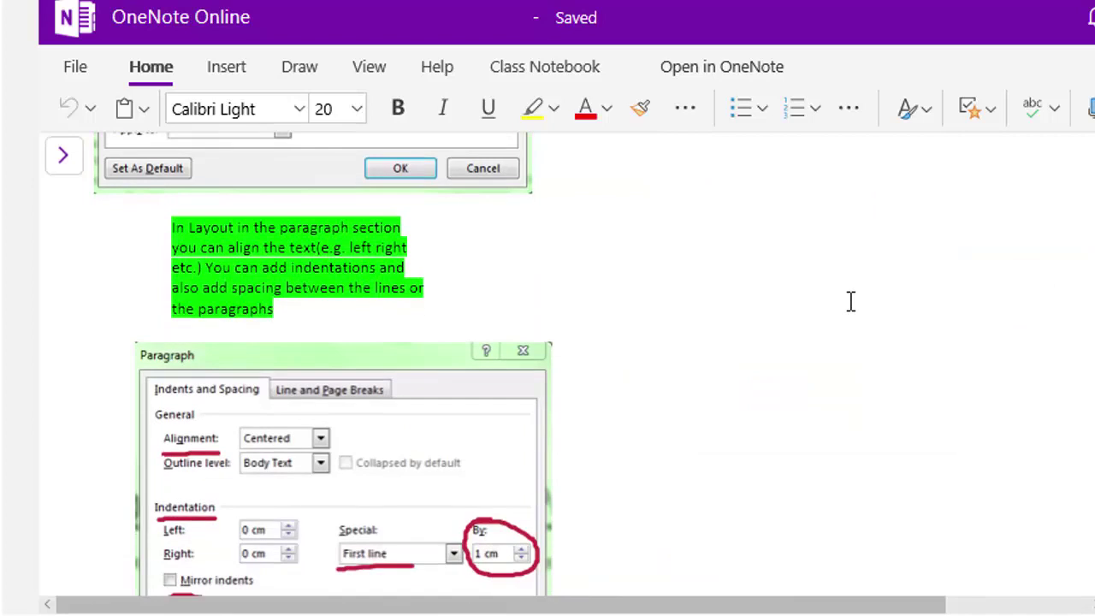
{"action": "scroll", "coordinate": [851, 301], "scroll_direction": "down", "scroll_amount": 8}
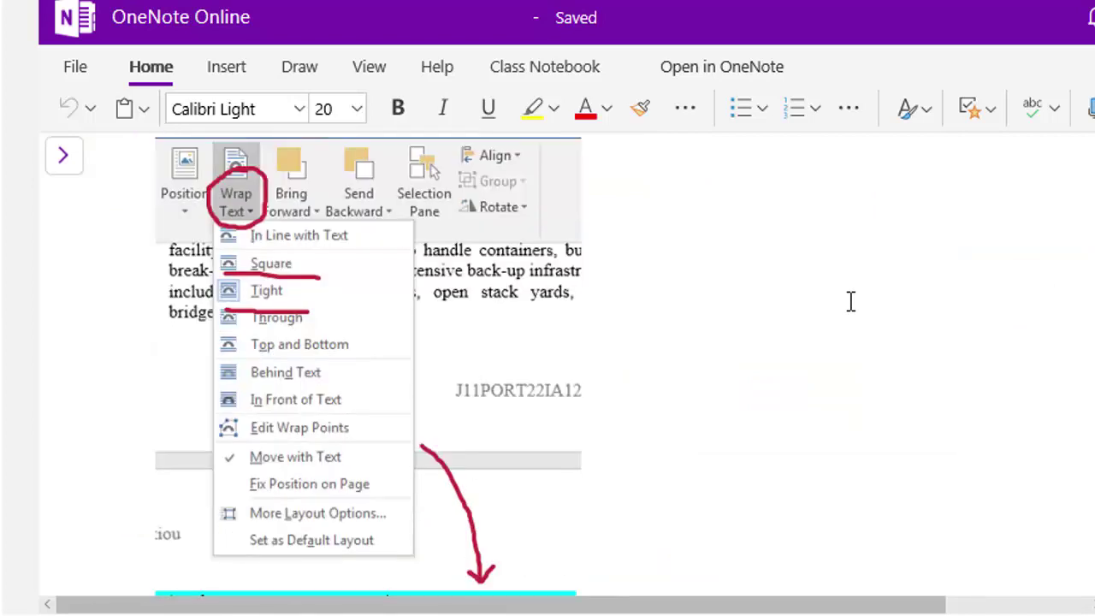
{"action": "scroll", "coordinate": [851, 300], "scroll_direction": "down", "scroll_amount": 10}
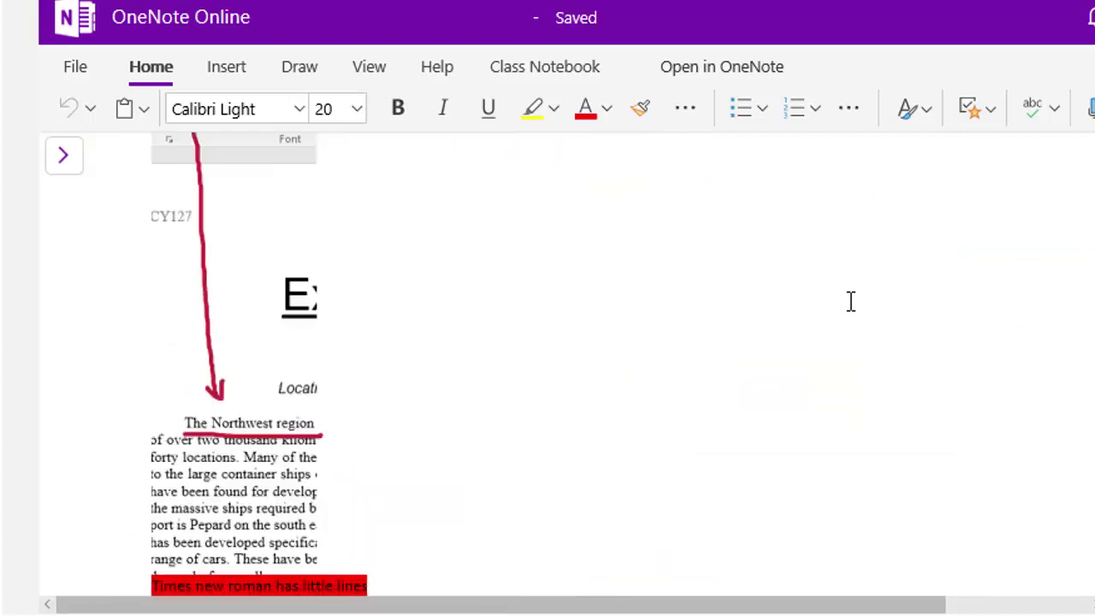
{"action": "scroll", "coordinate": [851, 301], "scroll_direction": "down", "scroll_amount": 10}
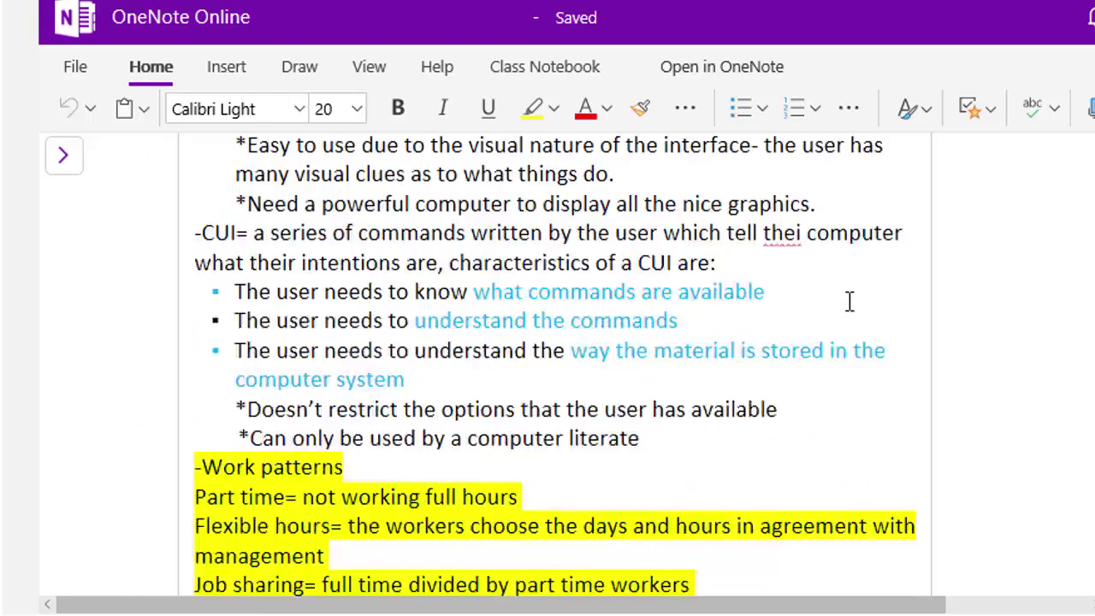
{"action": "scroll", "coordinate": [849, 303], "scroll_direction": "down", "scroll_amount": 5}
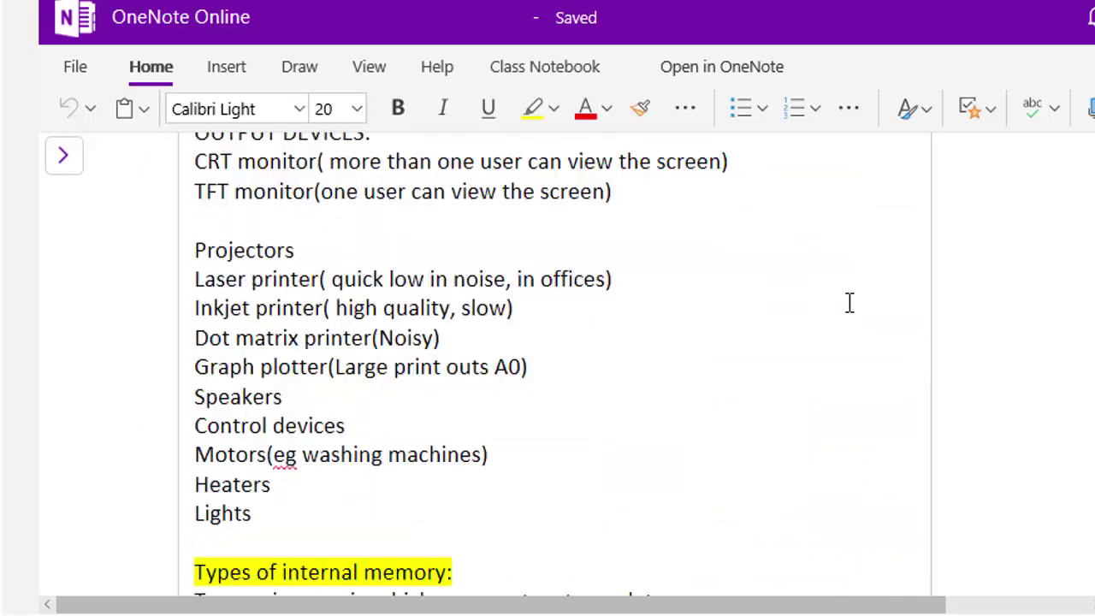
{"action": "scroll", "coordinate": [850, 303], "scroll_direction": "up", "scroll_amount": 20}
{"action": "scroll", "coordinate": [849, 303], "scroll_direction": "up", "scroll_amount": 8}
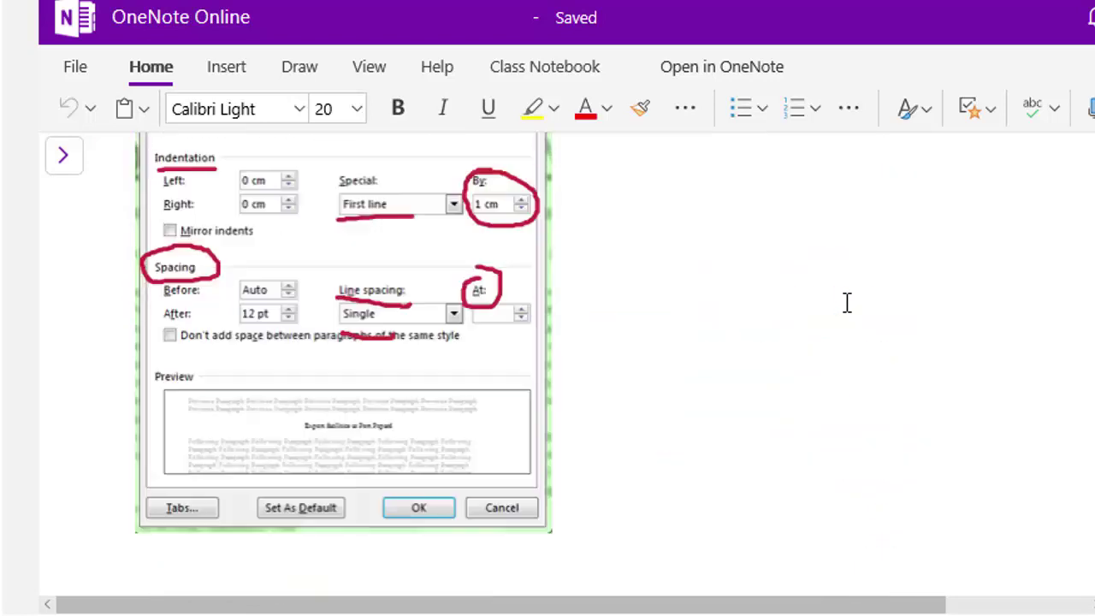
{"action": "left_click", "coordinate": [937, 300]}
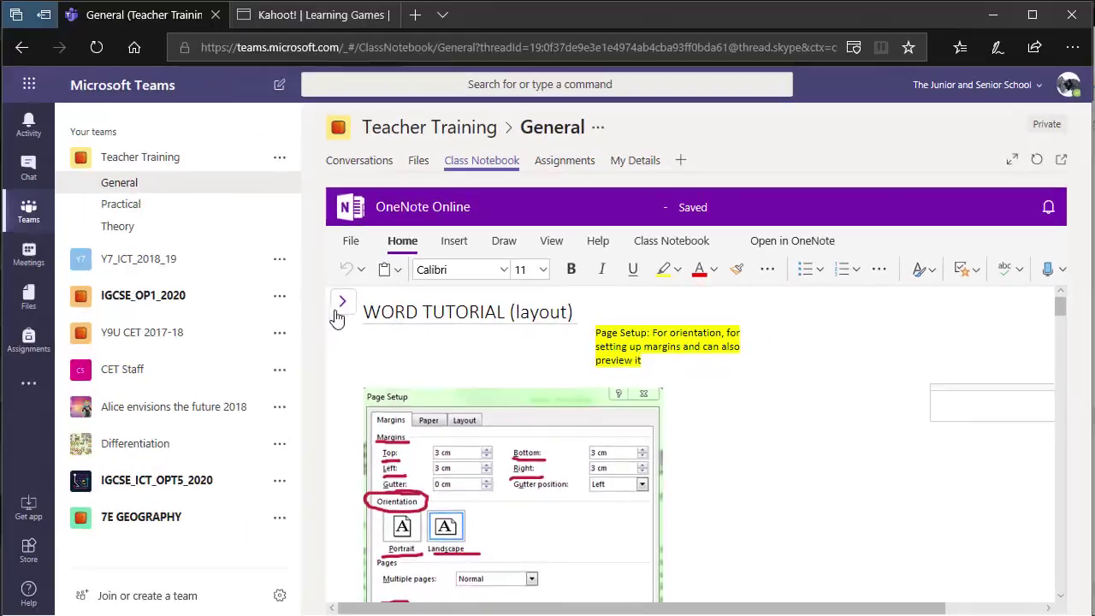
Open student1's Webpage Design Checklist page and view the handwritten comments beside the first checklist items.
{"action": "left_click", "coordinate": [203, 228]}
{"action": "left_click", "coordinate": [573, 360]}
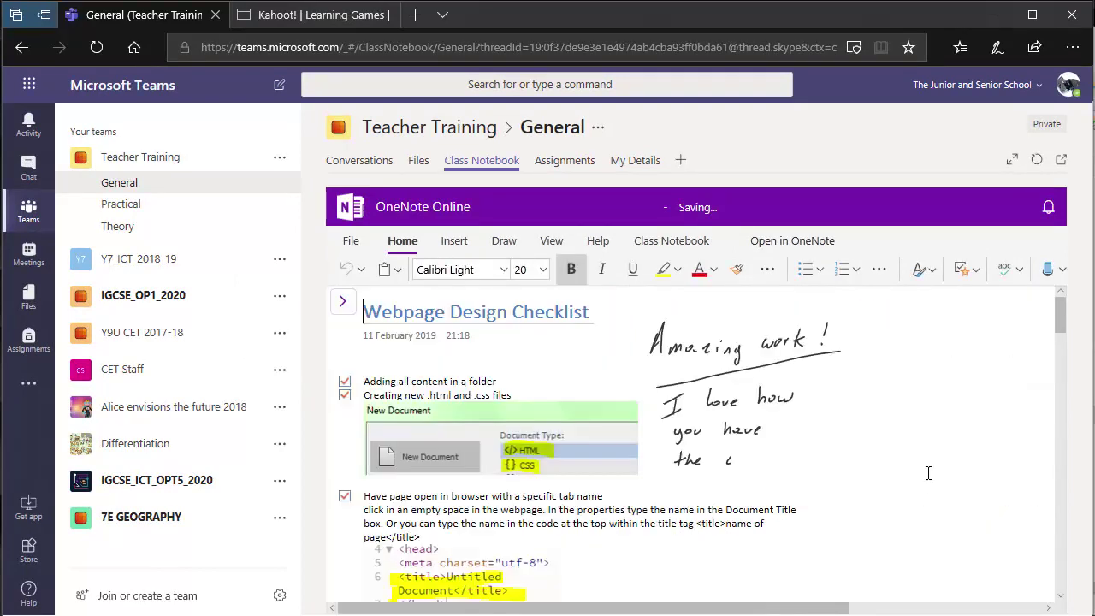
{"action": "scroll", "coordinate": [852, 436], "scroll_direction": "down", "scroll_amount": 2}
{"action": "scroll", "coordinate": [851, 435], "scroll_direction": "up", "scroll_amount": 2}
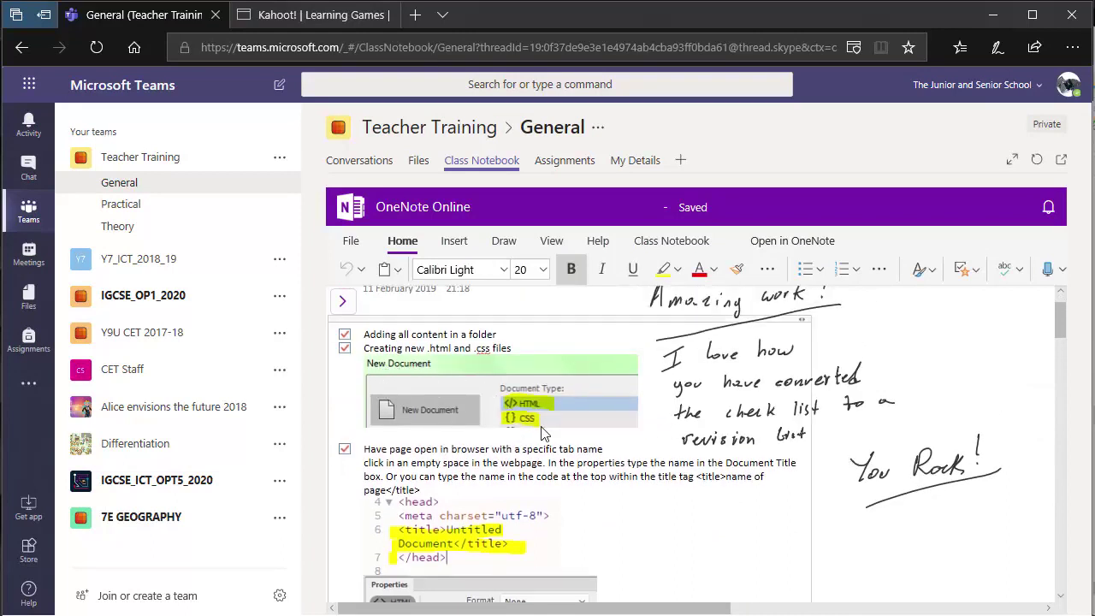
Read through the Webpage Design Checklist items down to the Printing section, then go back up the page.
{"action": "scroll", "coordinate": [499, 409], "scroll_direction": "down", "scroll_amount": 2}
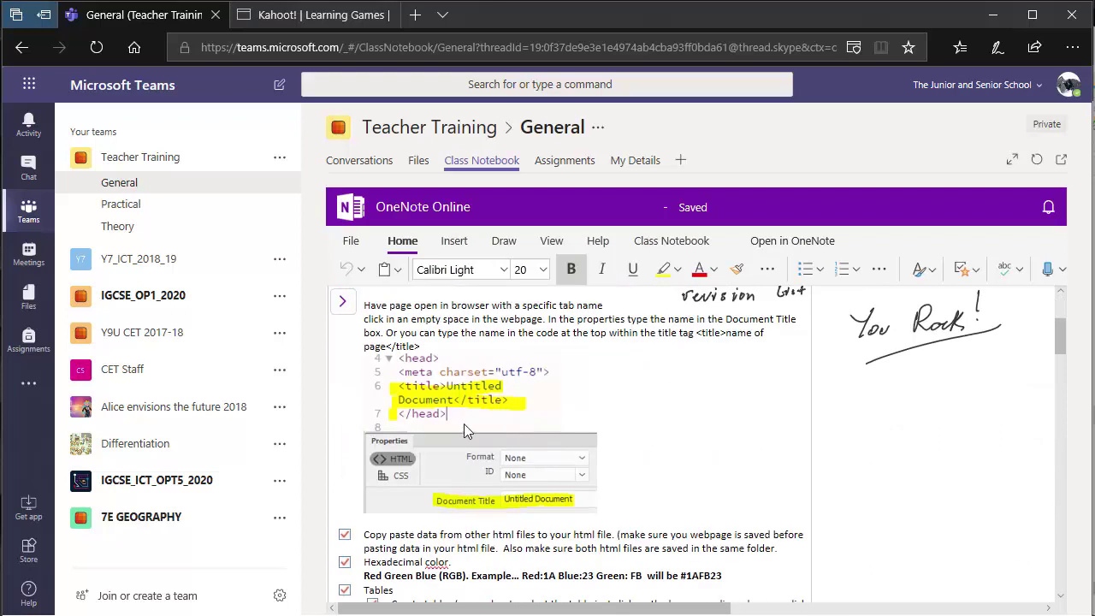
{"action": "scroll", "coordinate": [519, 440], "scroll_direction": "down", "scroll_amount": 6}
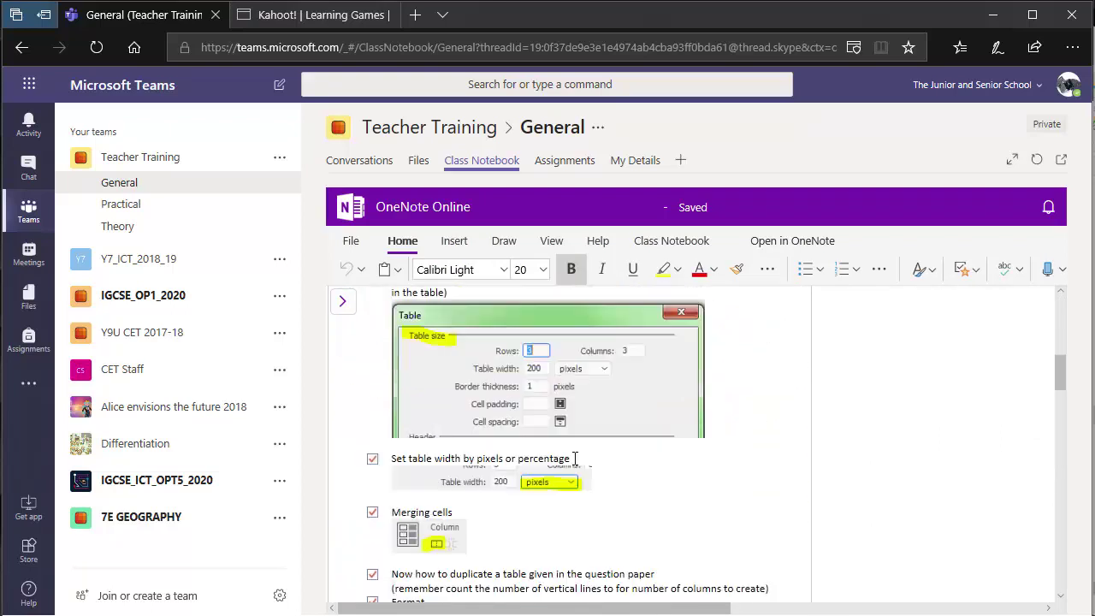
{"action": "scroll", "coordinate": [575, 459], "scroll_direction": "down", "scroll_amount": 10}
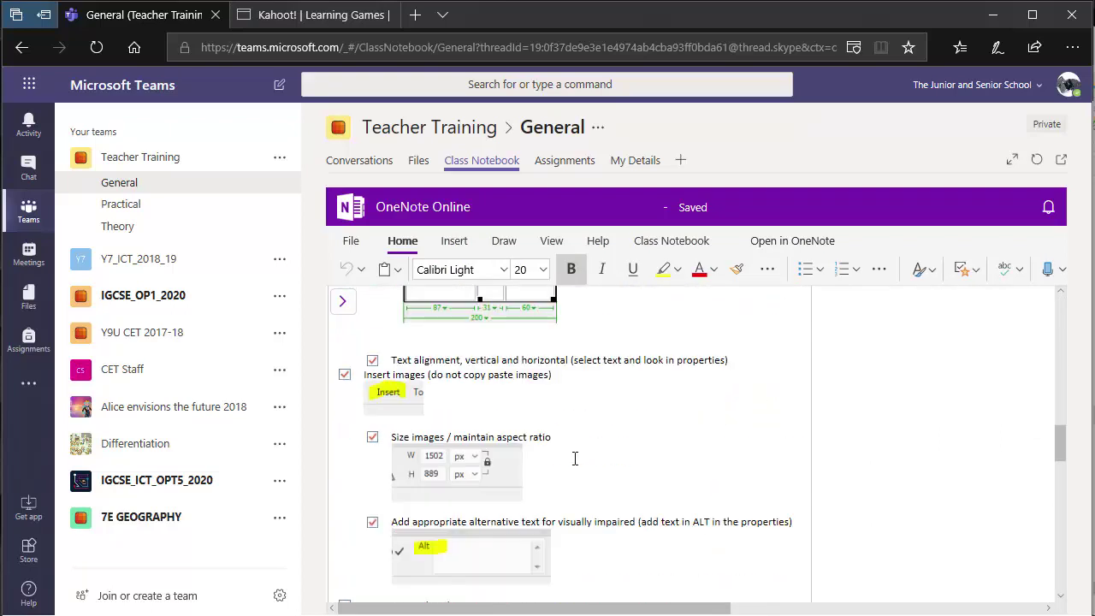
{"action": "left_click", "coordinate": [492, 494]}
{"action": "scroll", "coordinate": [757, 466], "scroll_direction": "down", "scroll_amount": 8}
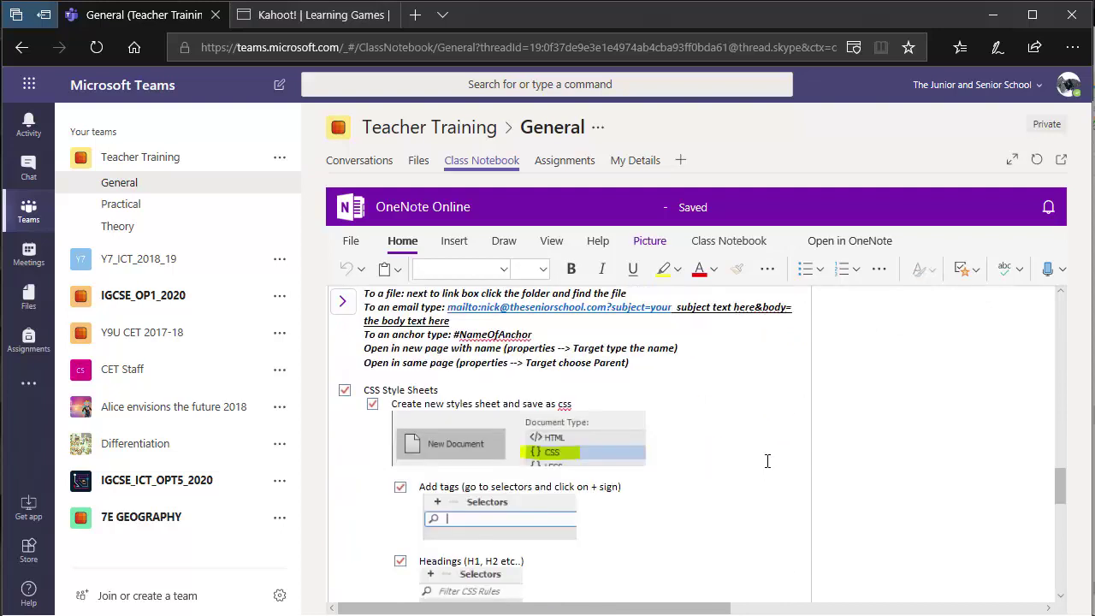
{"action": "scroll", "coordinate": [767, 461], "scroll_direction": "down", "scroll_amount": 12}
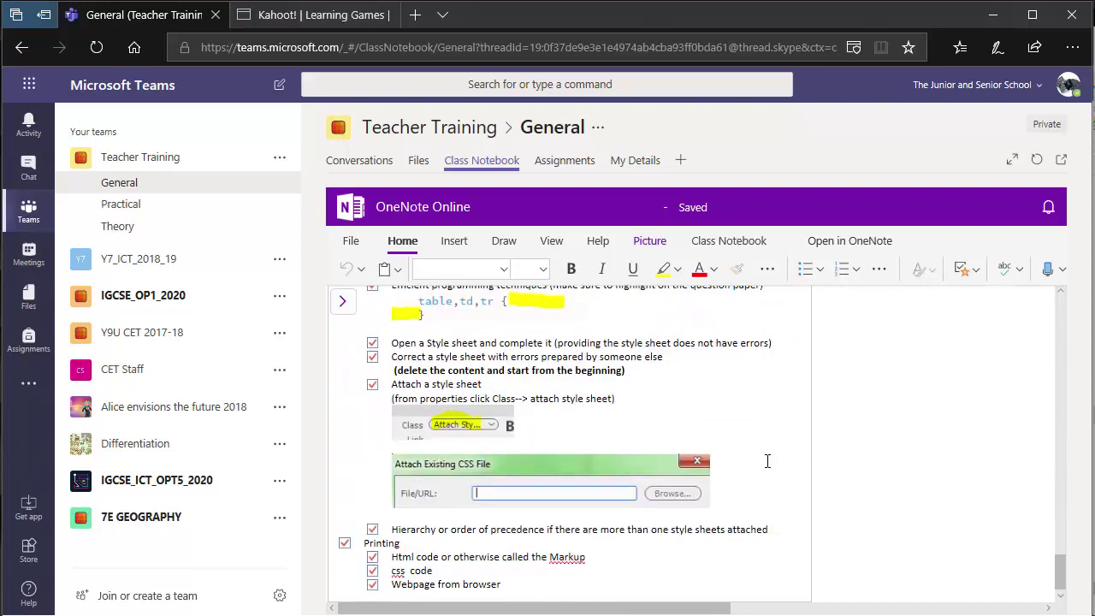
{"action": "scroll", "coordinate": [767, 461], "scroll_direction": "up", "scroll_amount": 12}
Show the notebook's section list again and open student1's Feedback section.
{"action": "left_click", "coordinate": [340, 314]}
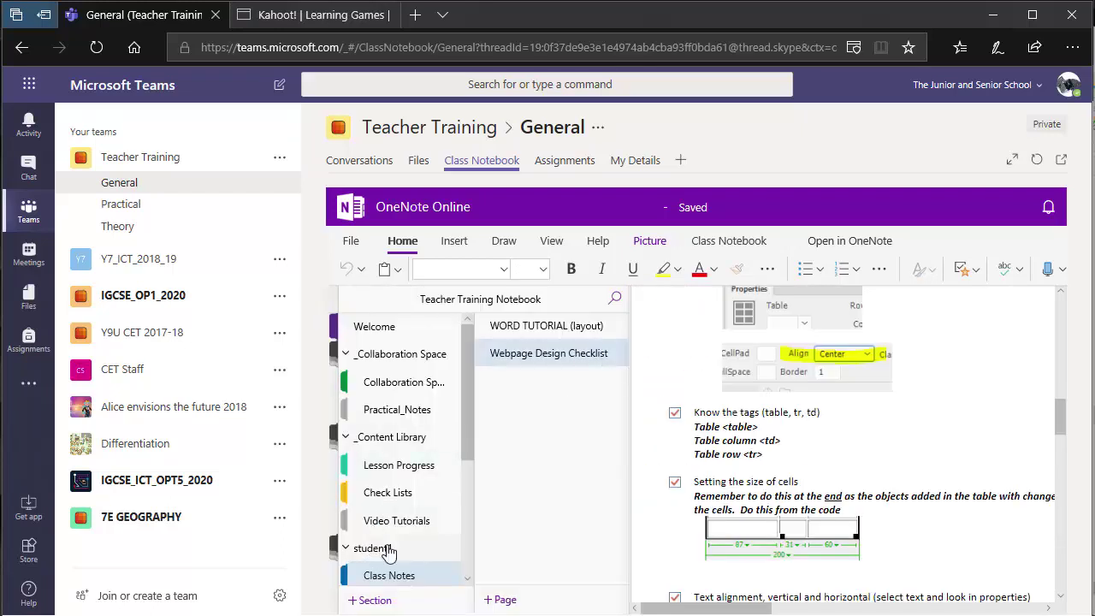
{"action": "scroll", "coordinate": [409, 537], "scroll_direction": "down", "scroll_amount": 4}
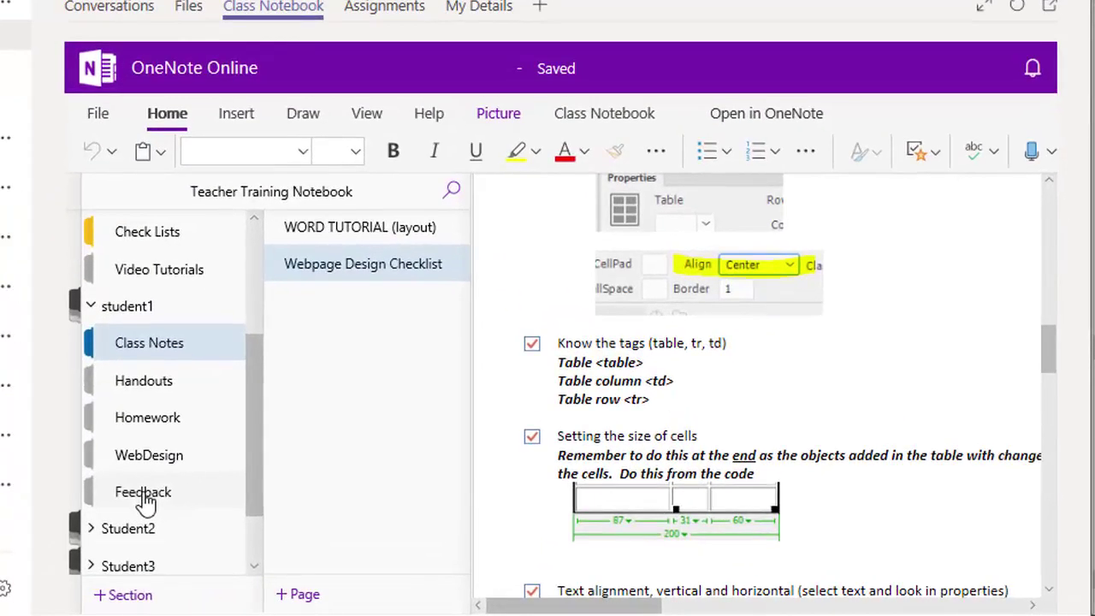
{"action": "left_click", "coordinate": [146, 497]}
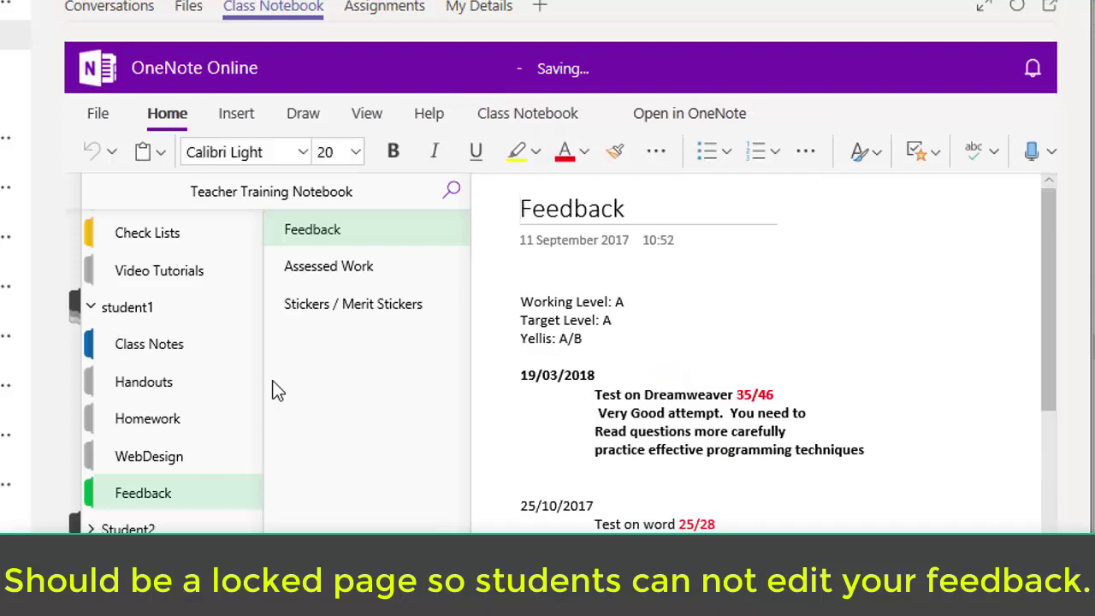
Collapse the section list and read the Feedback page's entries from 19/03/2018 down to 15/10/2017.
{"action": "left_click", "coordinate": [873, 305]}
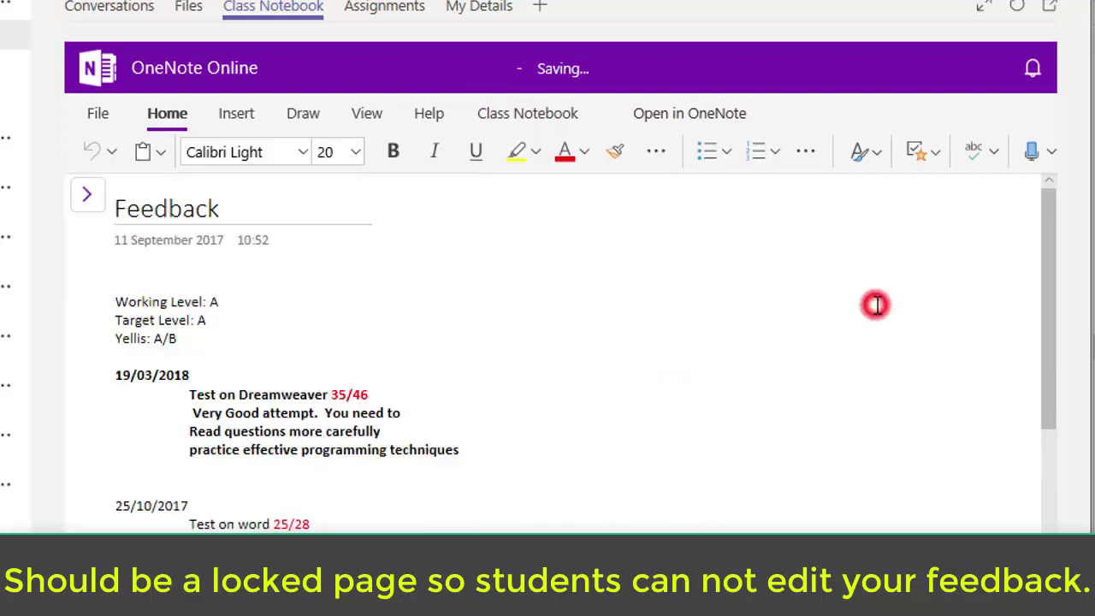
{"action": "scroll", "coordinate": [664, 385], "scroll_direction": "down", "scroll_amount": 5}
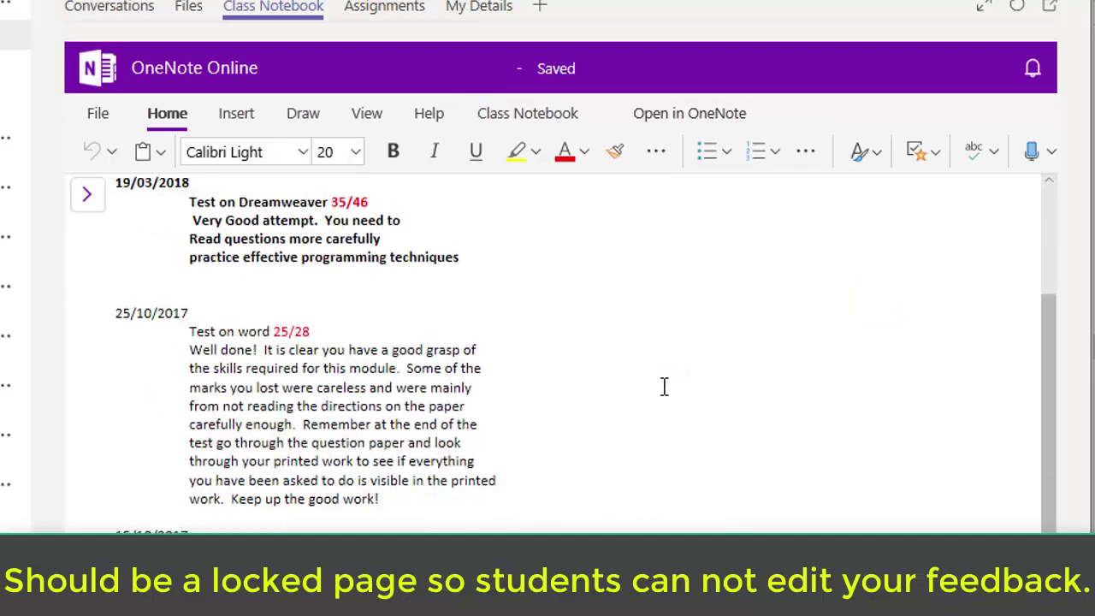
{"action": "scroll", "coordinate": [664, 385], "scroll_direction": "up", "scroll_amount": 3}
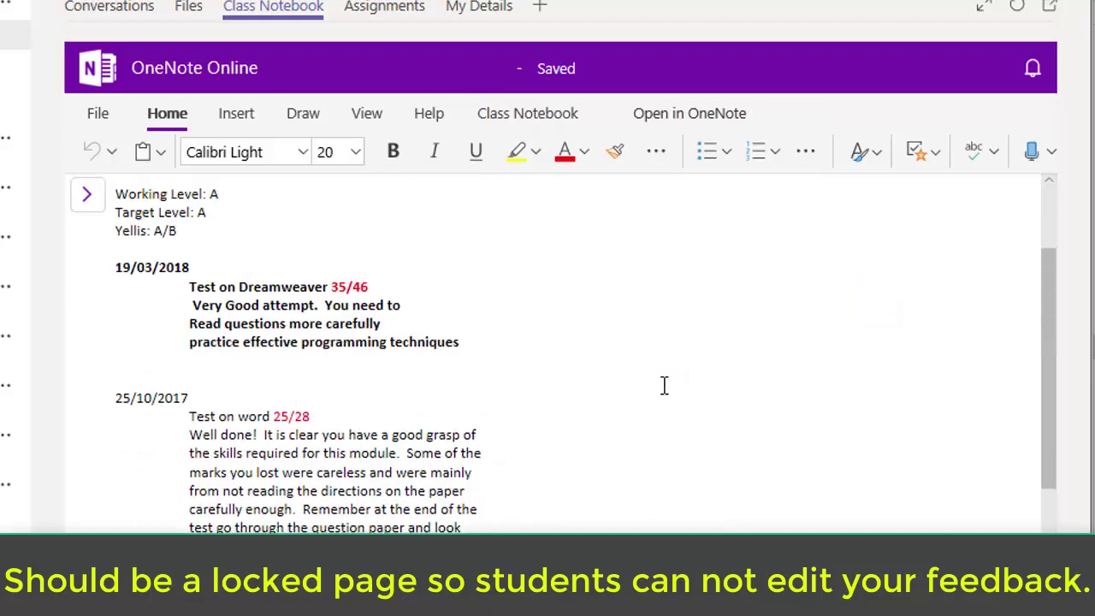
{"action": "scroll", "coordinate": [663, 385], "scroll_direction": "down", "scroll_amount": 2}
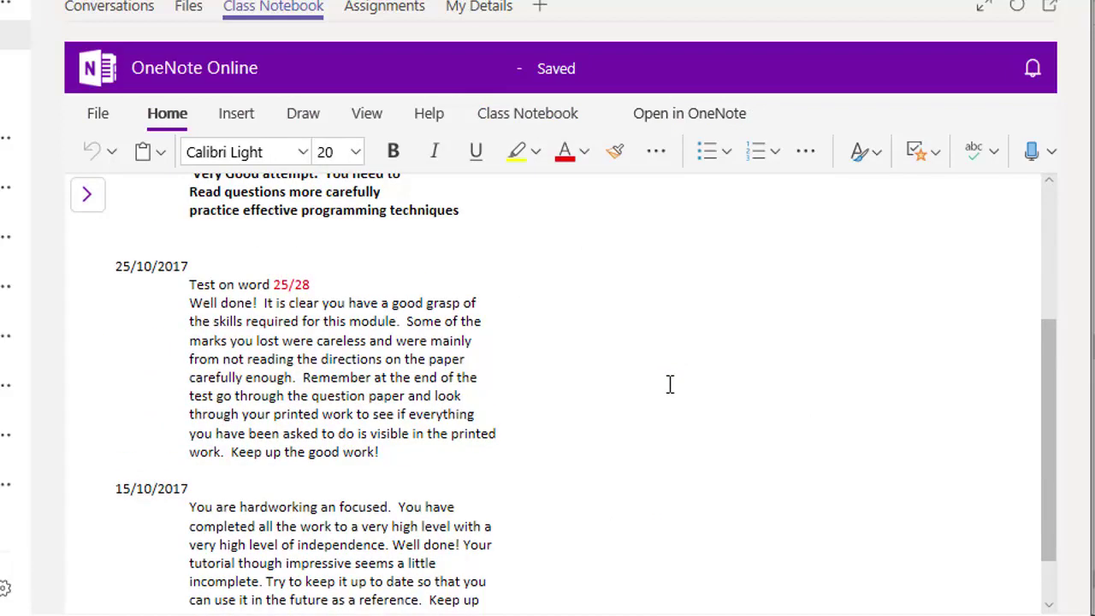
{"action": "scroll", "coordinate": [670, 384], "scroll_direction": "down", "scroll_amount": 1}
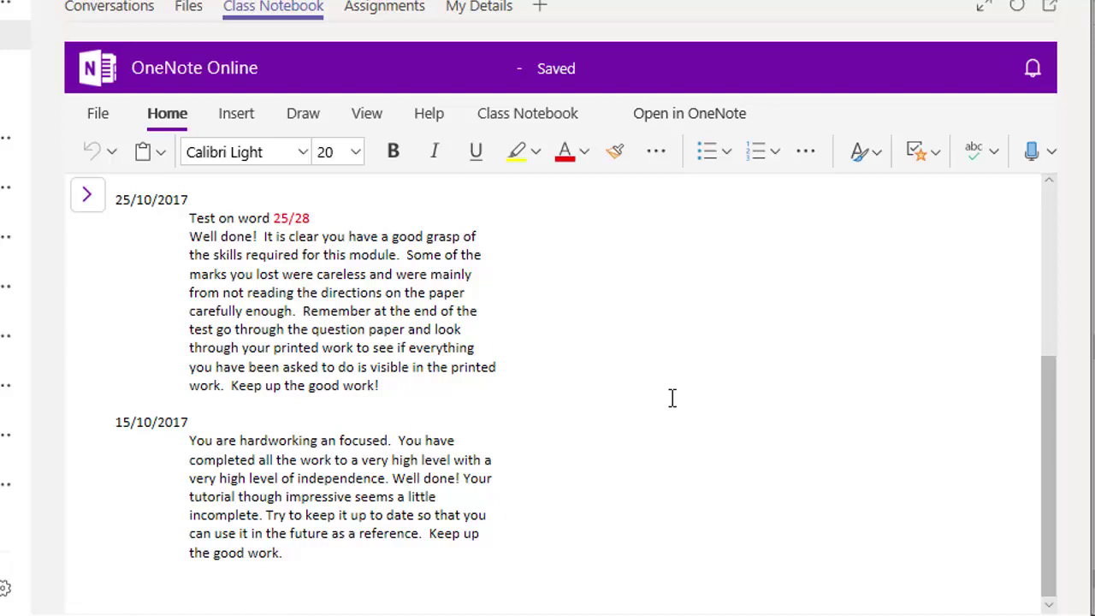
Show the notebook's section list again and open the Video Tutorials section in the Content Library.
{"action": "left_click", "coordinate": [86, 195]}
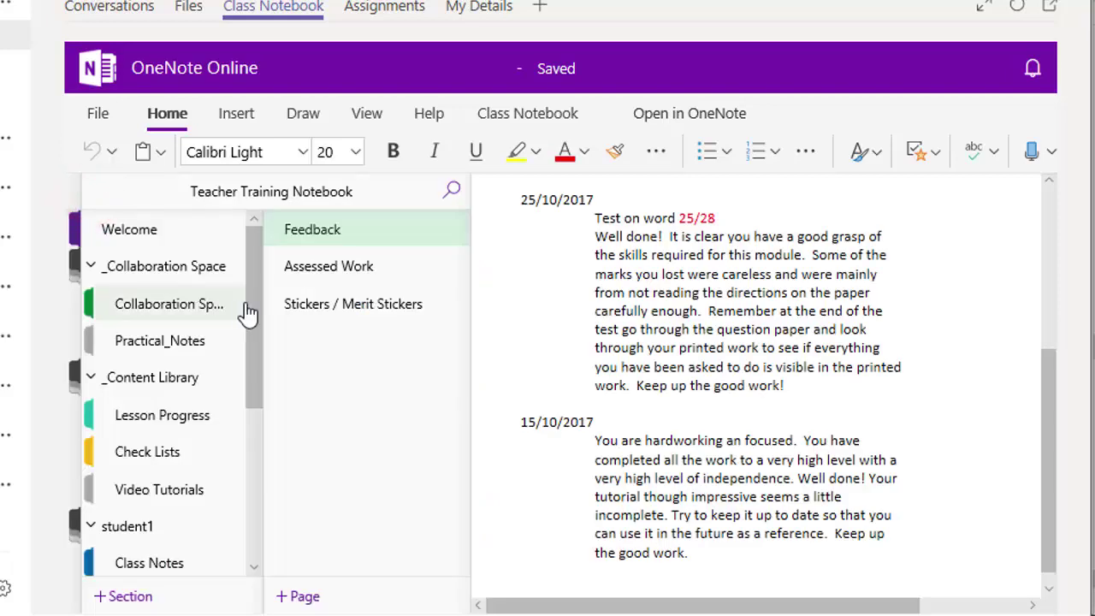
{"action": "scroll", "coordinate": [242, 343], "scroll_direction": "down", "scroll_amount": 3}
{"action": "scroll", "coordinate": [154, 436], "scroll_direction": "down", "scroll_amount": 3}
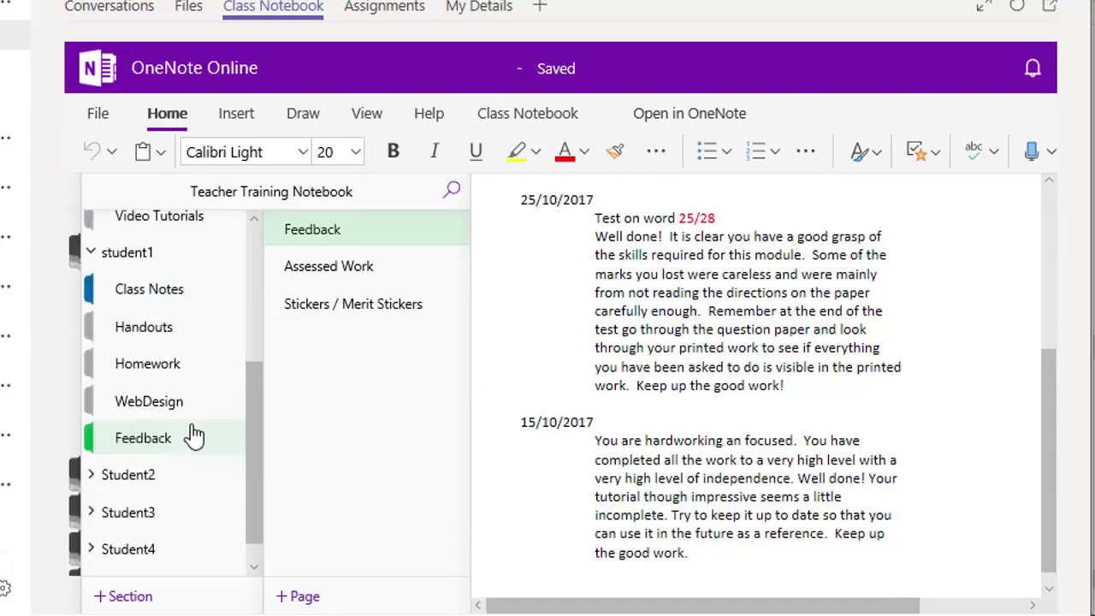
{"action": "scroll", "coordinate": [192, 435], "scroll_direction": "up", "scroll_amount": 5}
{"action": "scroll", "coordinate": [192, 435], "scroll_direction": "down", "scroll_amount": 3}
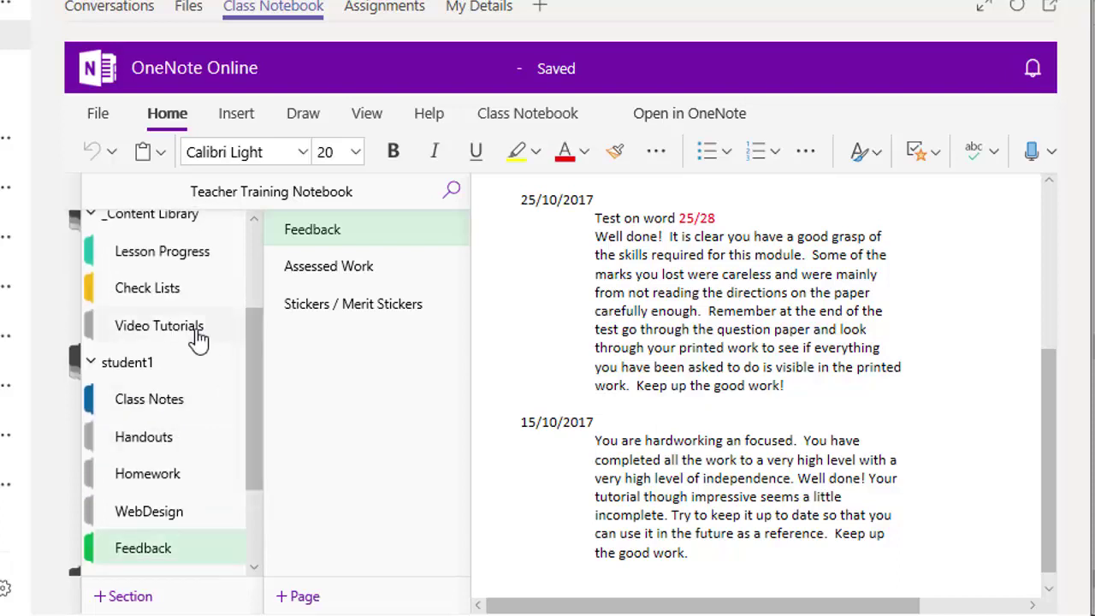
{"action": "left_click", "coordinate": [162, 320]}
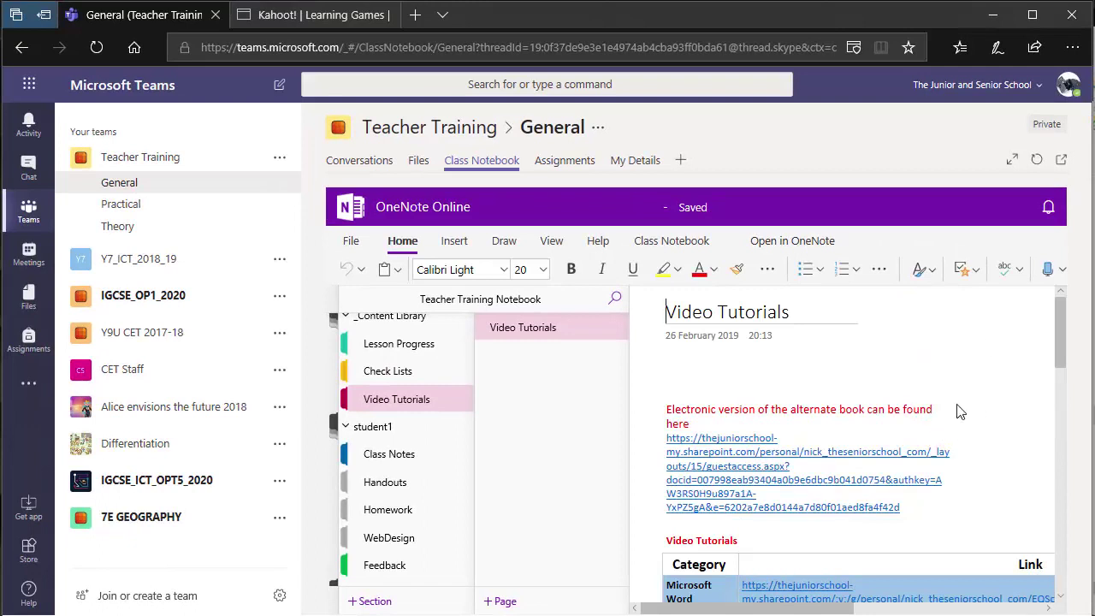
Open the linked presentation for 1_Access import table from CSV in the Video Tutorials table, and return to the class notebook.
{"action": "left_click", "coordinate": [1057, 347]}
{"action": "scroll", "coordinate": [1064, 362], "scroll_direction": "down", "scroll_amount": 3}
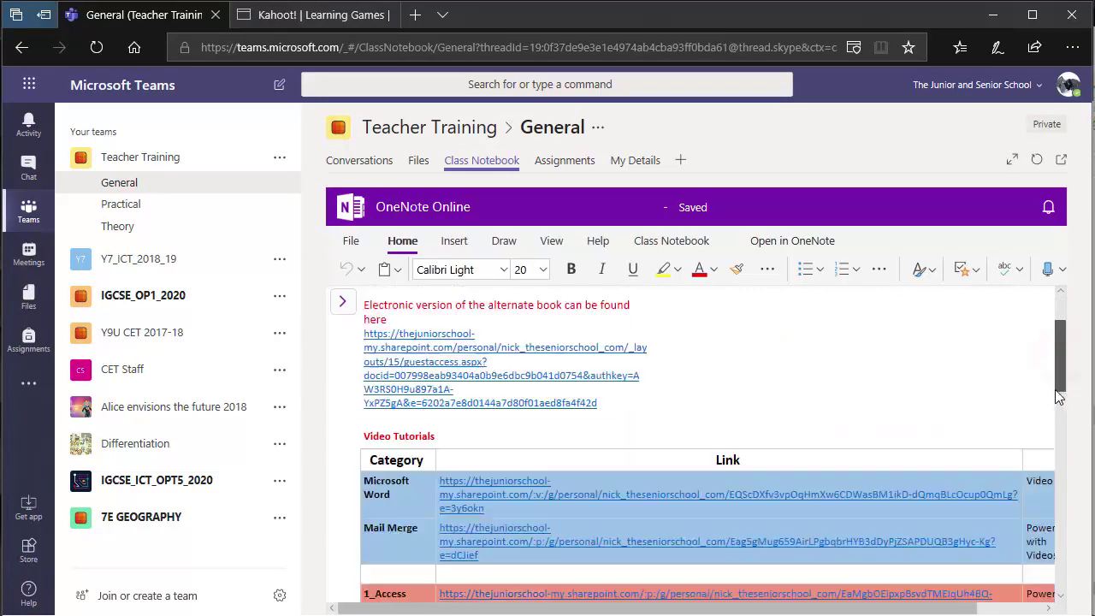
{"action": "scroll", "coordinate": [738, 470], "scroll_direction": "down", "scroll_amount": 1}
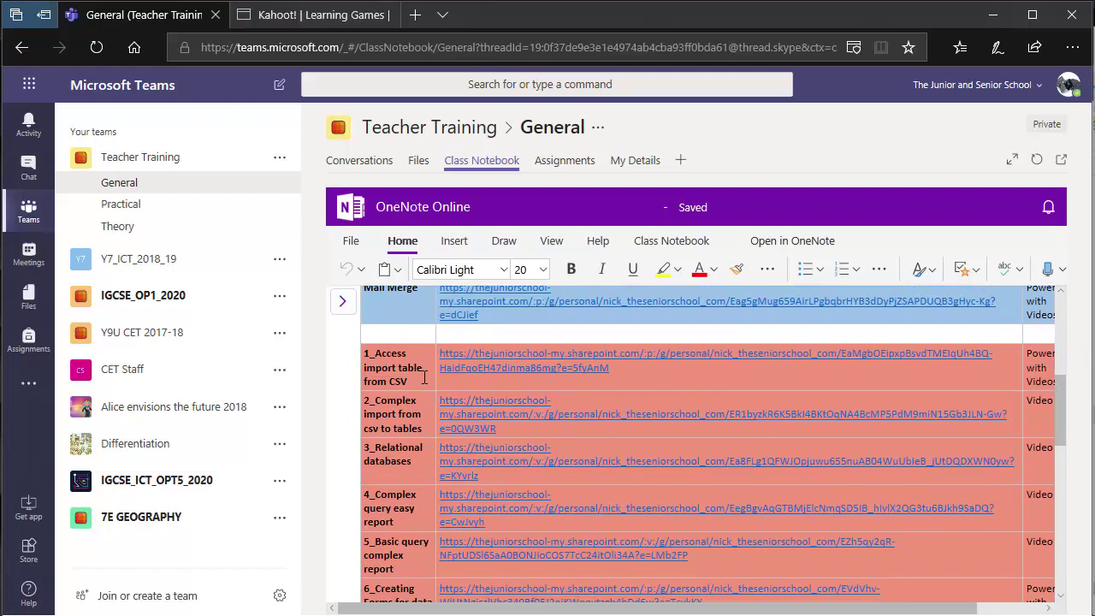
{"action": "left_click", "coordinate": [507, 368]}
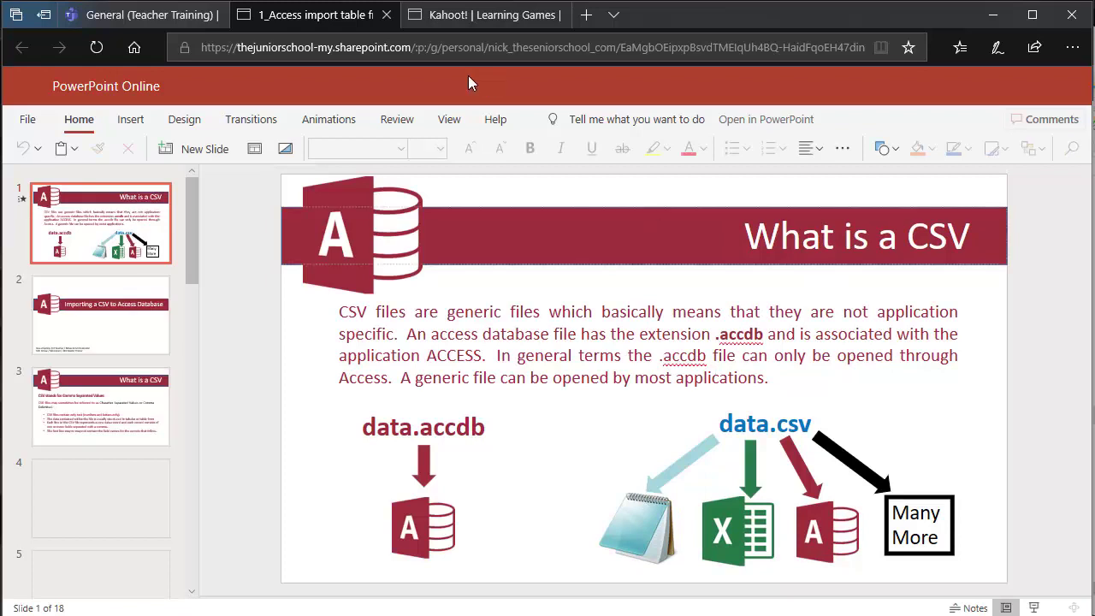
{"action": "left_click", "coordinate": [453, 28]}
{"action": "left_click", "coordinate": [185, 18]}
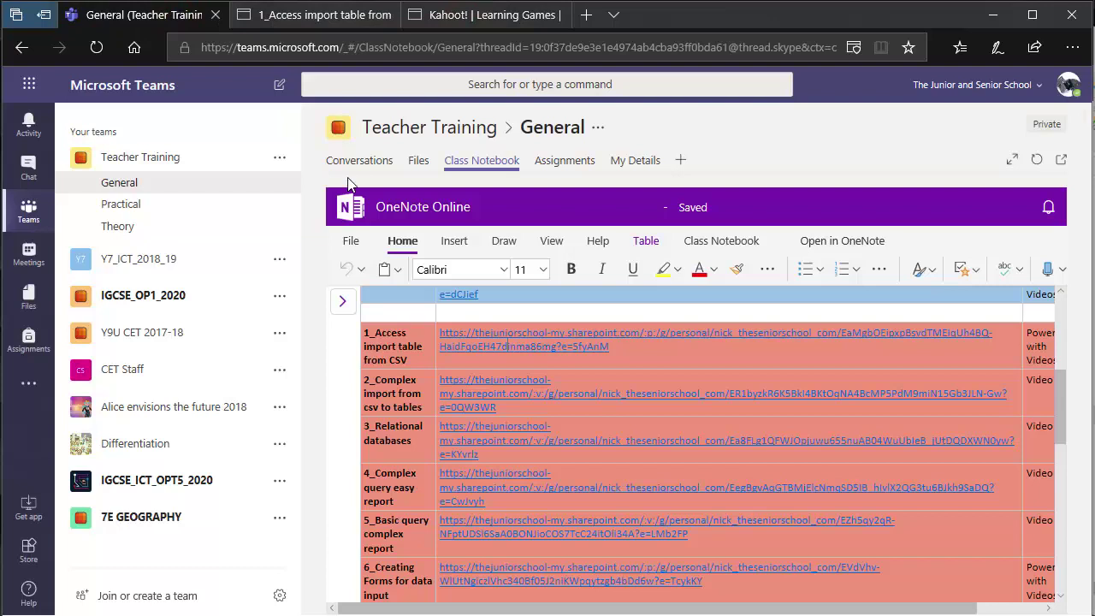
Open the linked video for 8_Extracts and exports, skip ahead to about 1:11 and pause the playback.
{"action": "scroll", "coordinate": [533, 343], "scroll_direction": "down", "scroll_amount": 3}
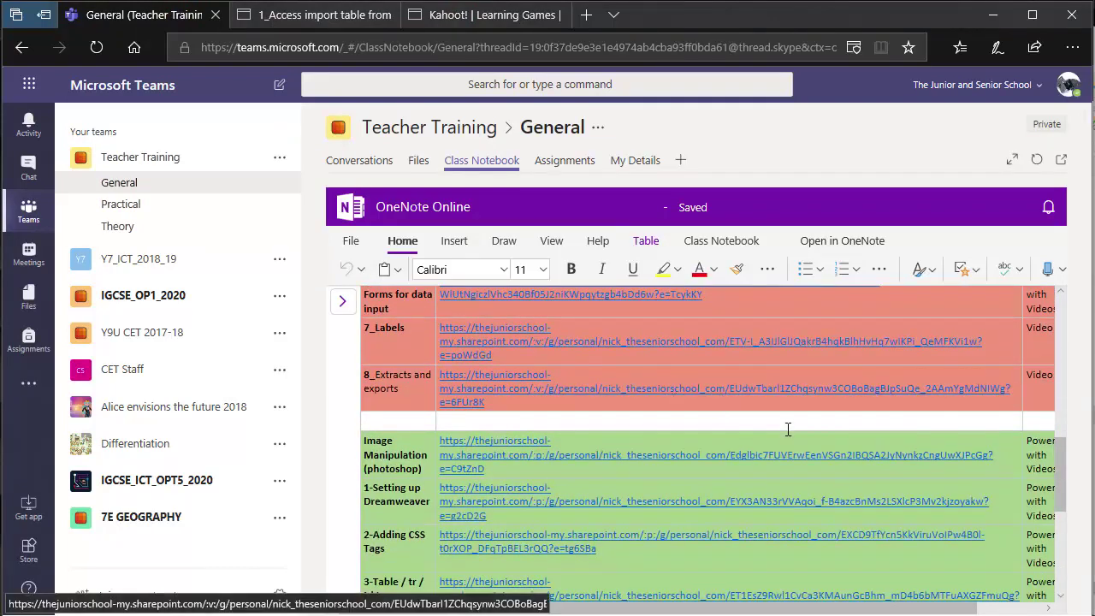
{"action": "scroll", "coordinate": [856, 599], "scroll_direction": "right", "scroll_amount": 2}
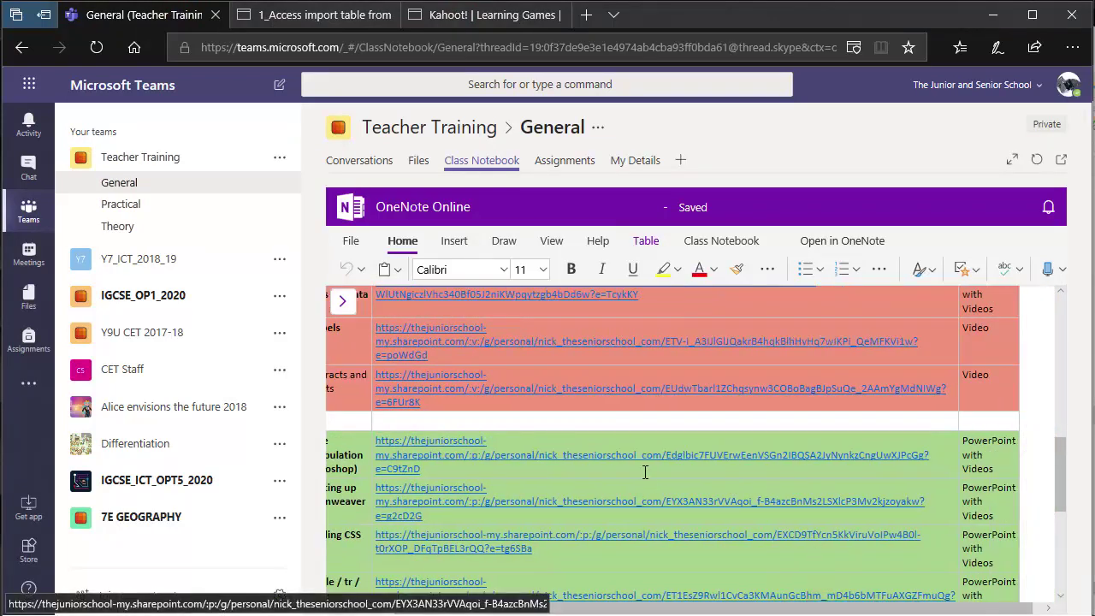
{"action": "left_click", "coordinate": [602, 387]}
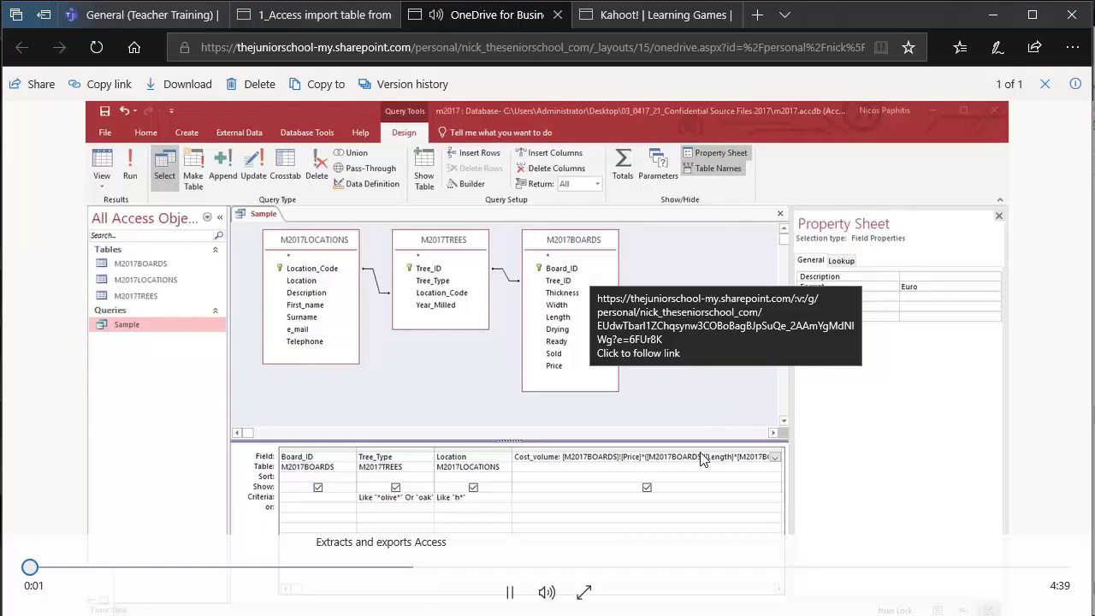
{"action": "left_click", "coordinate": [279, 568]}
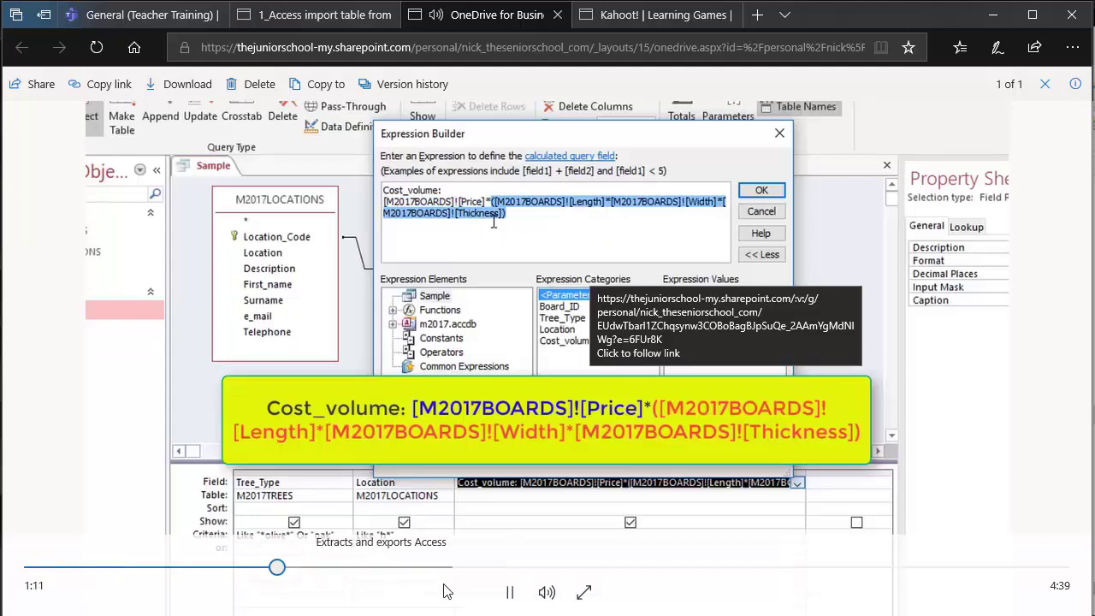
{"action": "left_click", "coordinate": [508, 594]}
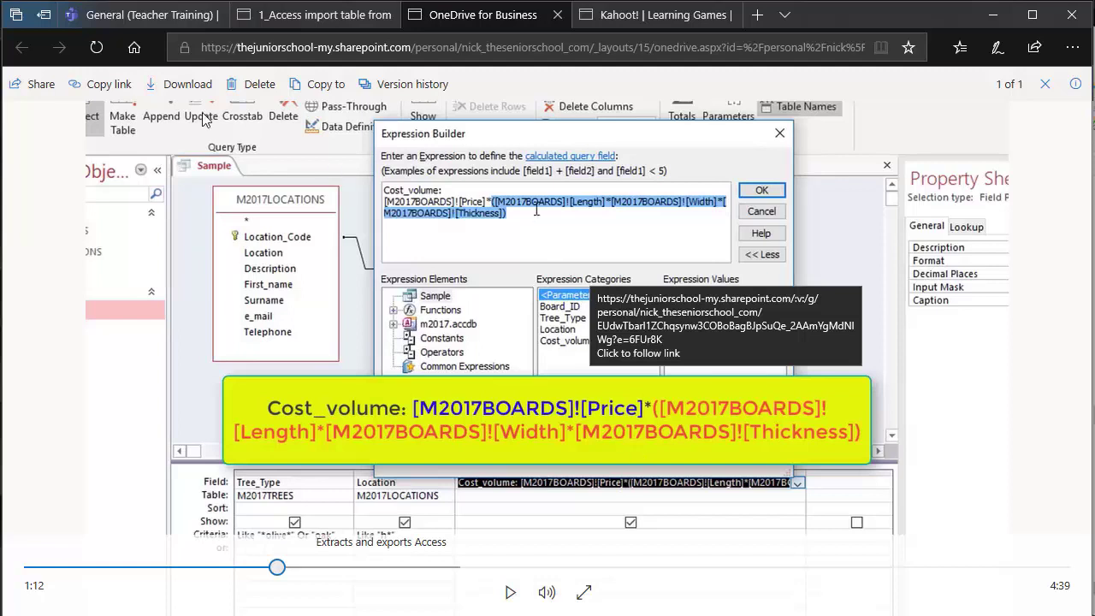
Return to the class notebook and look back over the Video Tutorials table up to the Microsoft Word entries.
{"action": "left_click", "coordinate": [184, 15]}
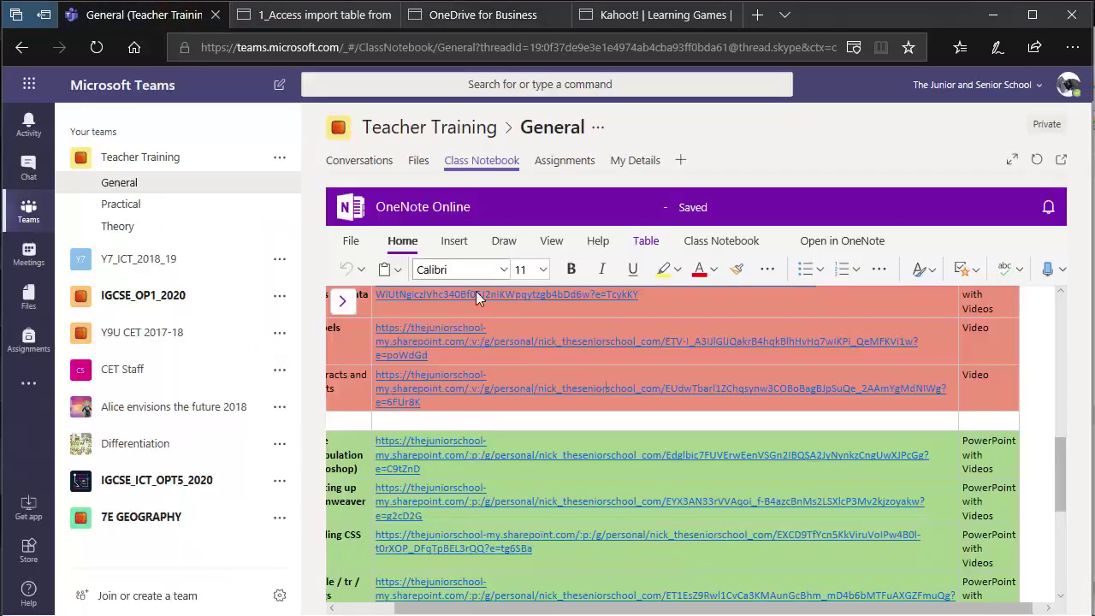
{"action": "scroll", "coordinate": [521, 349], "scroll_direction": "down", "scroll_amount": 3}
{"action": "scroll", "coordinate": [523, 351], "scroll_direction": "up", "scroll_amount": 5}
{"action": "scroll", "coordinate": [522, 351], "scroll_direction": "up", "scroll_amount": 6}
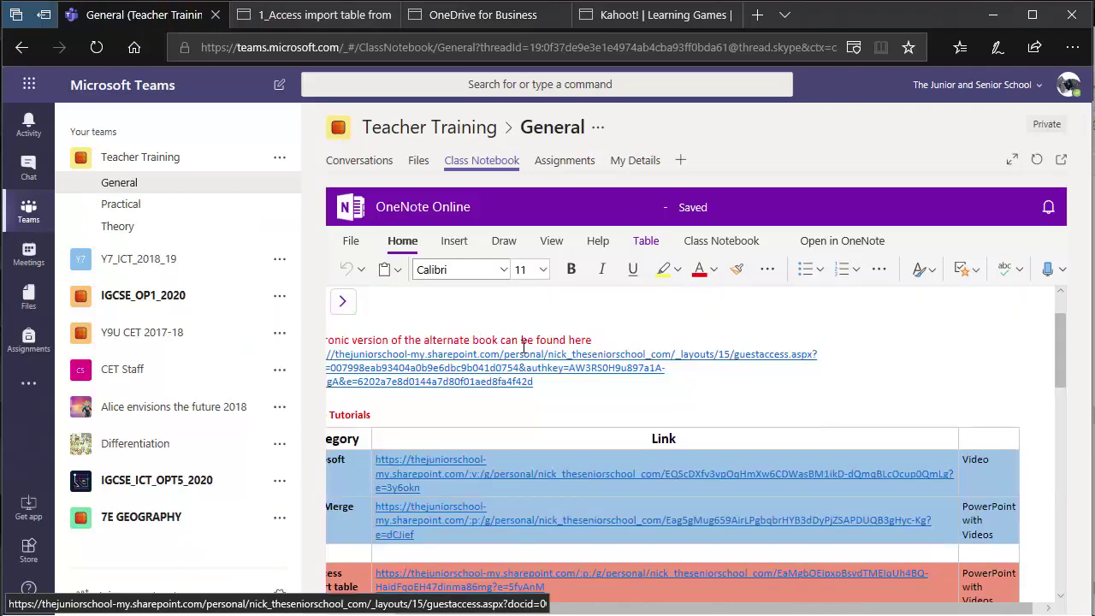